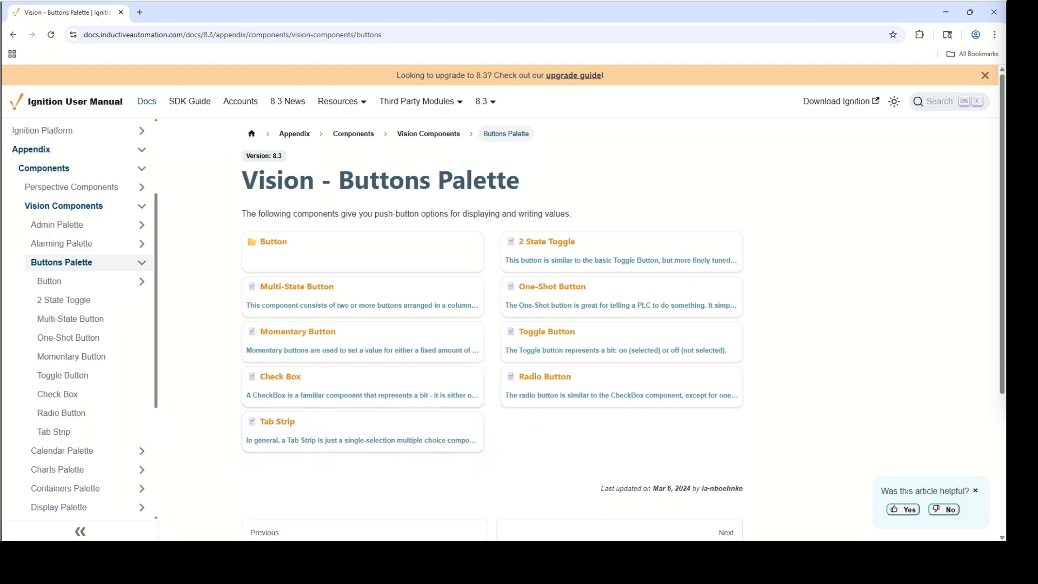
# Switch to Ignition Designer and create a main window named Buttons in the Ignition 102 Vision Components folder.
pyautogui.click(346, 555)
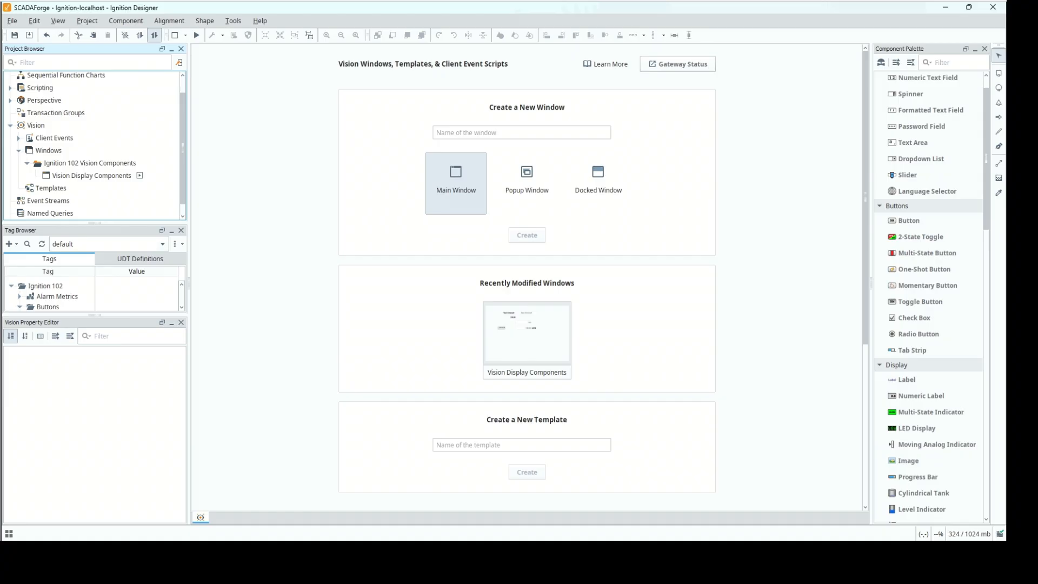
pyautogui.rightClick(103, 166)
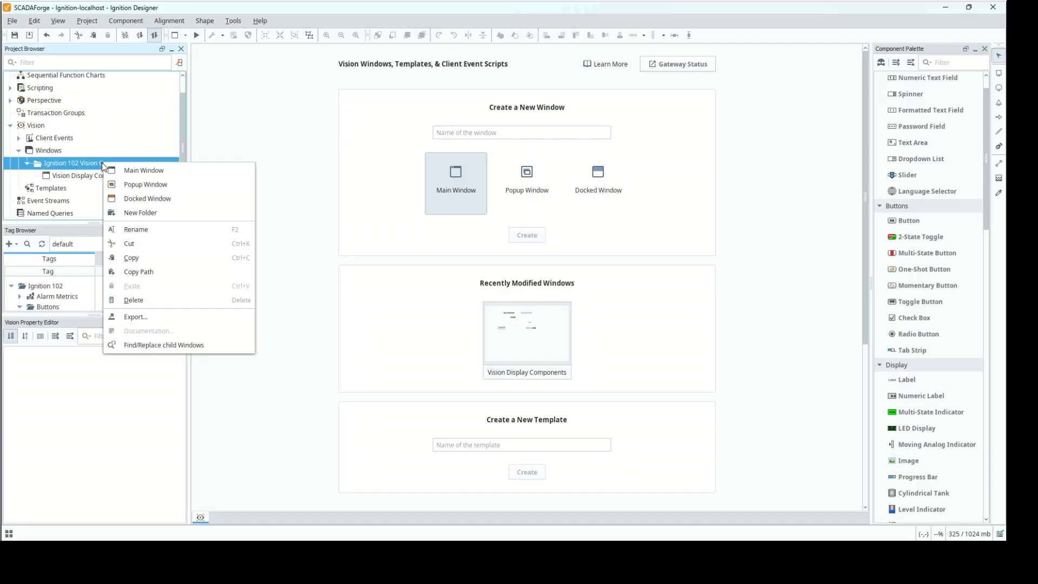
pyautogui.click(123, 171)
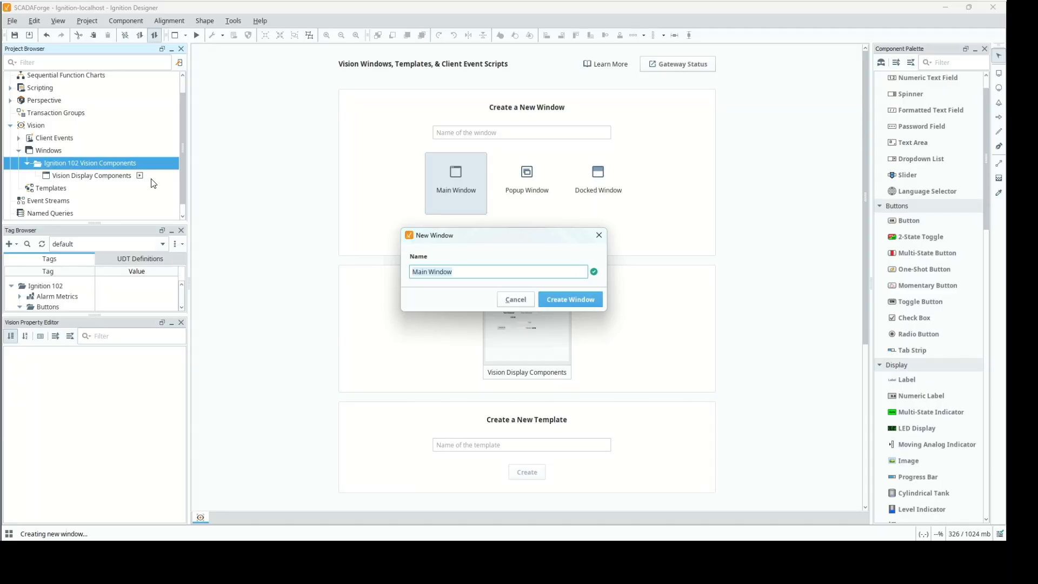
pyautogui.write('Buttons')
pyautogui.press('Return')
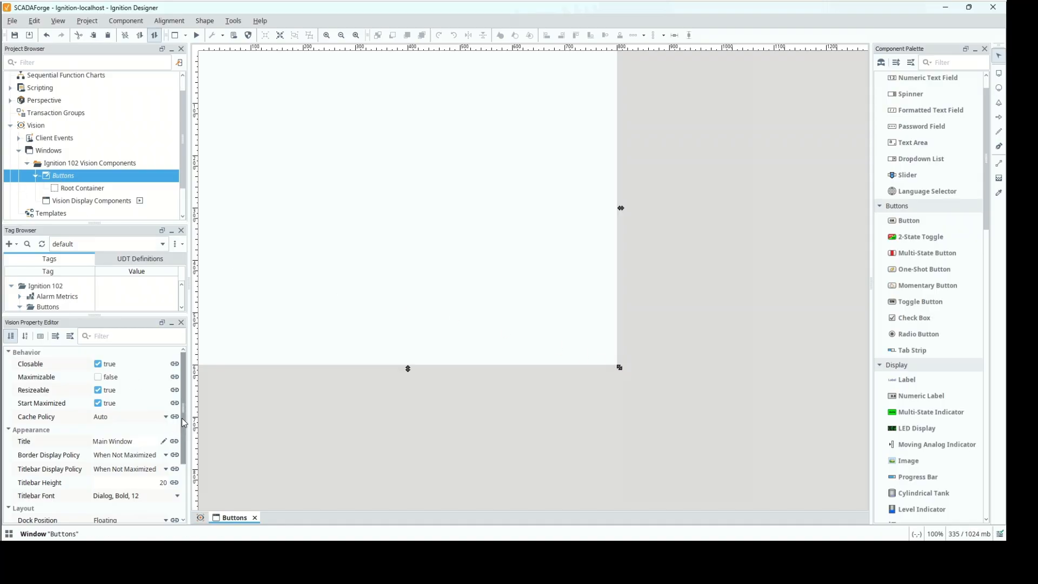
# Set the Buttons window's size to a width of 1000 and a height of 1000.
pyautogui.moveTo(184, 453); pyautogui.dragTo(182, 506)
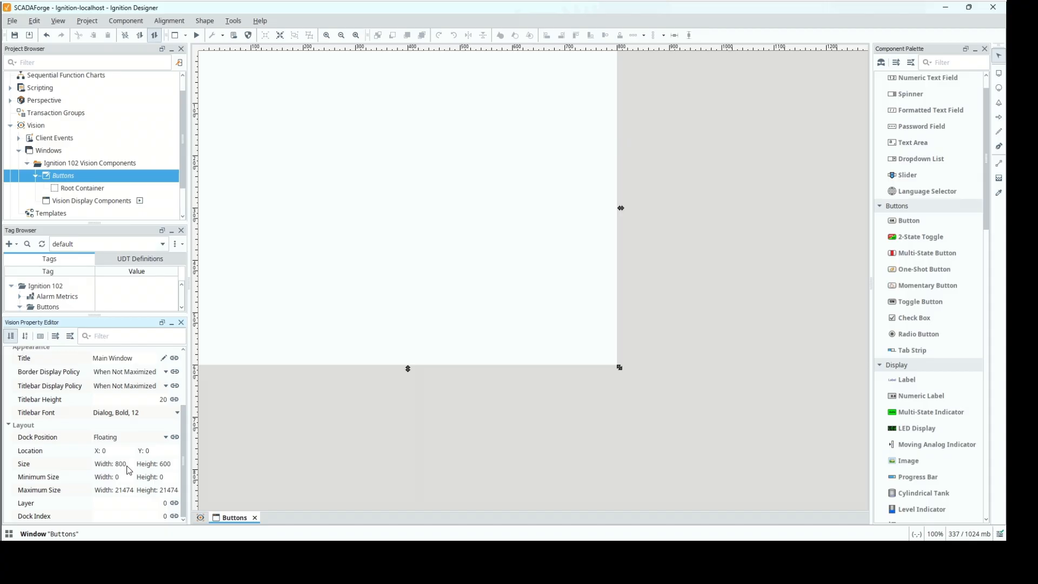
pyautogui.click(122, 464)
pyautogui.write('1000')
pyautogui.click(178, 468)
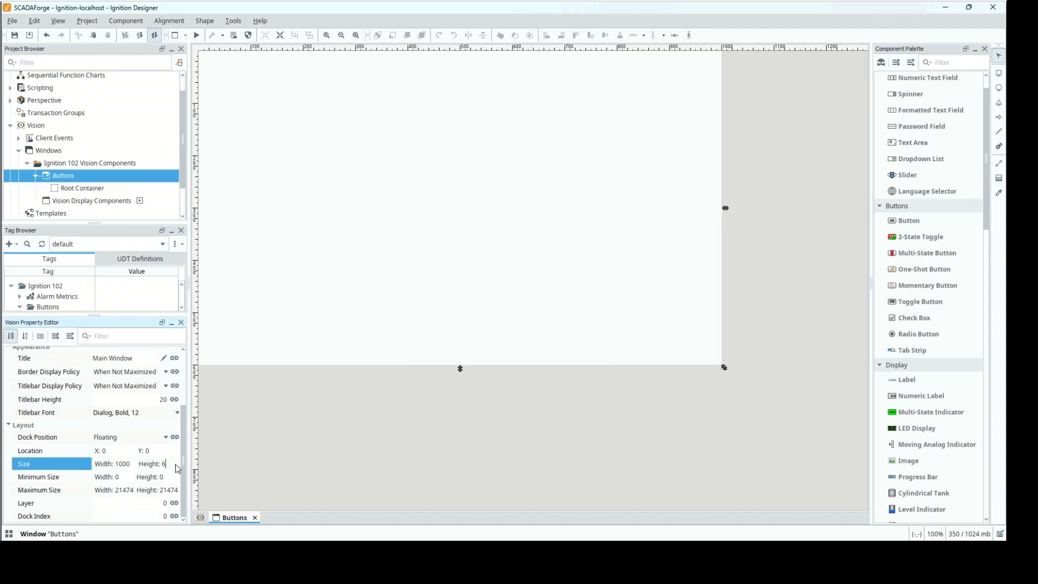
pyautogui.press('BackSpace')
pyautogui.write('1000')
pyautogui.press('Tab')
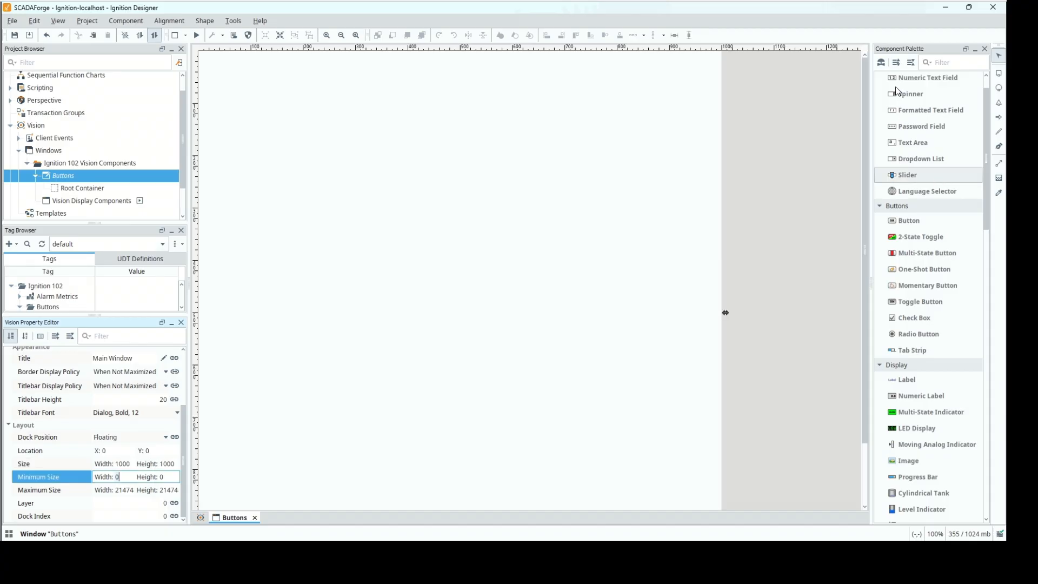
# Collapse the Input component group and place a Check Box at about (283, 141) in the Buttons window.
pyautogui.scroll(2, 897, 92)
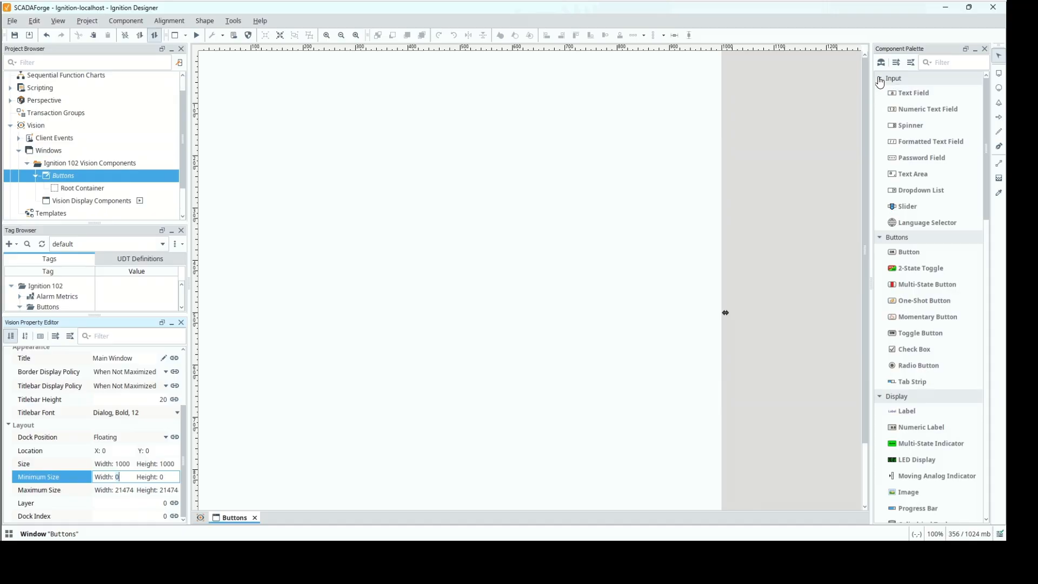
pyautogui.click(880, 81)
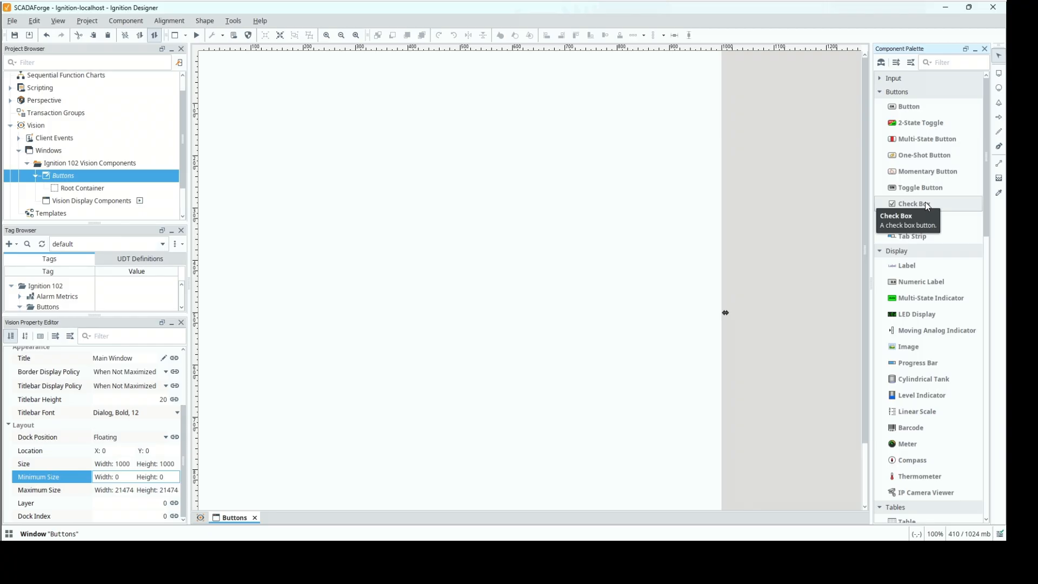
pyautogui.moveTo(926, 202); pyautogui.dragTo(452, 137)
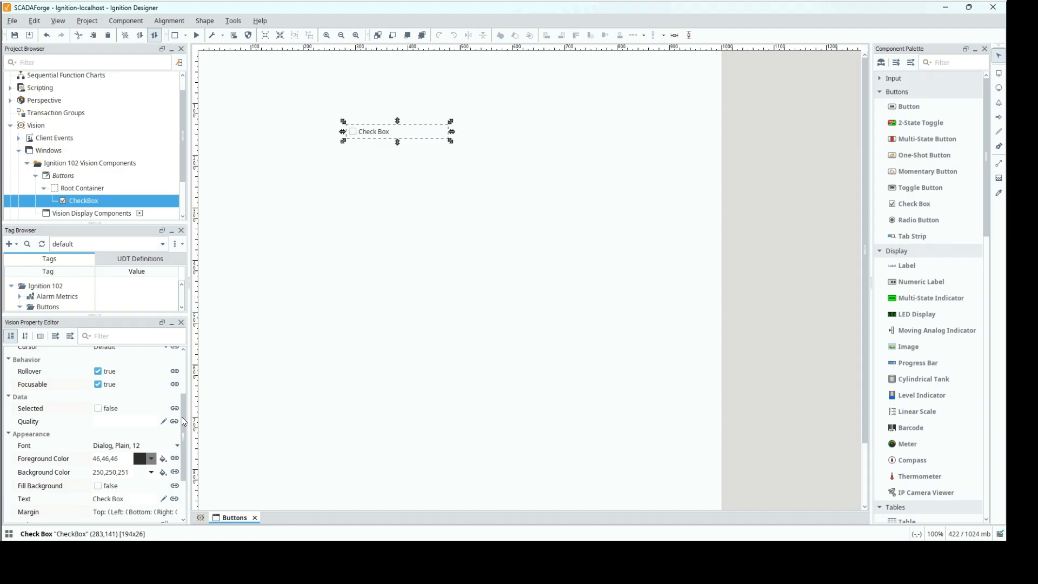
# Rename the check box component to btn_checkbox.
pyautogui.click(185, 385)
pyautogui.scroll(5, 185, 385)
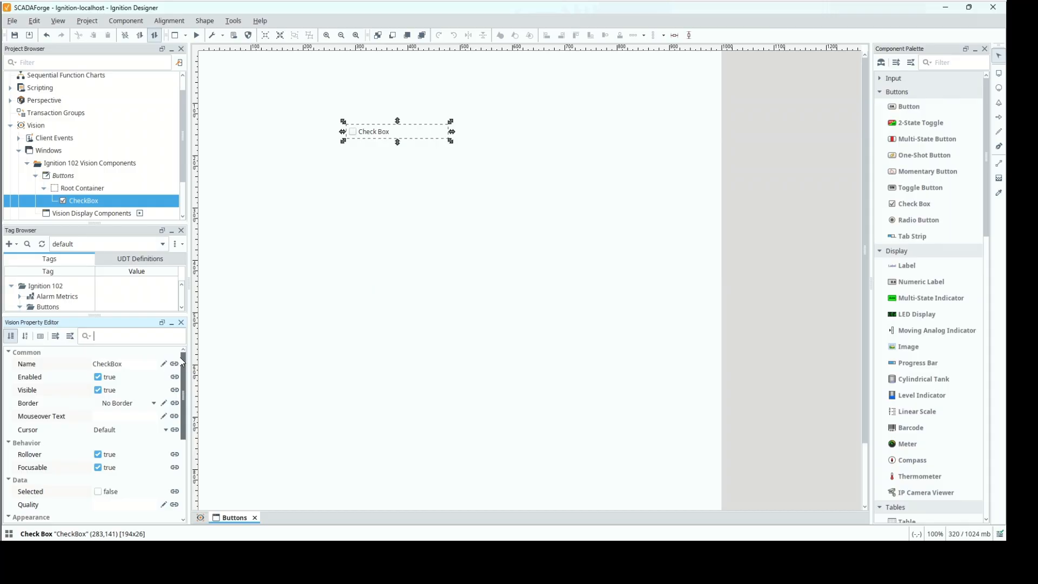
pyautogui.click(131, 366)
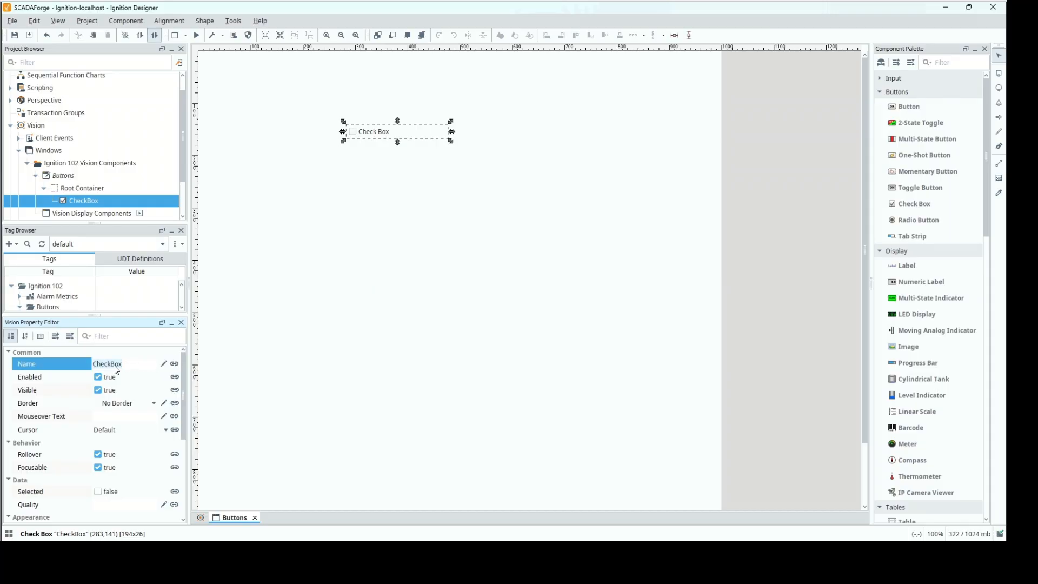
pyautogui.write('btn_')
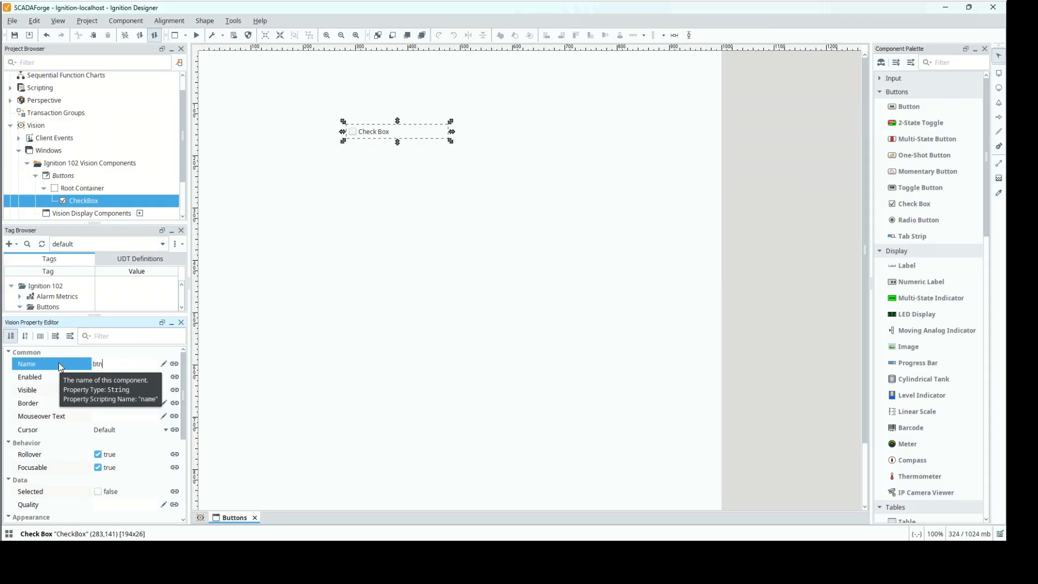
pyautogui.write('checkbox')
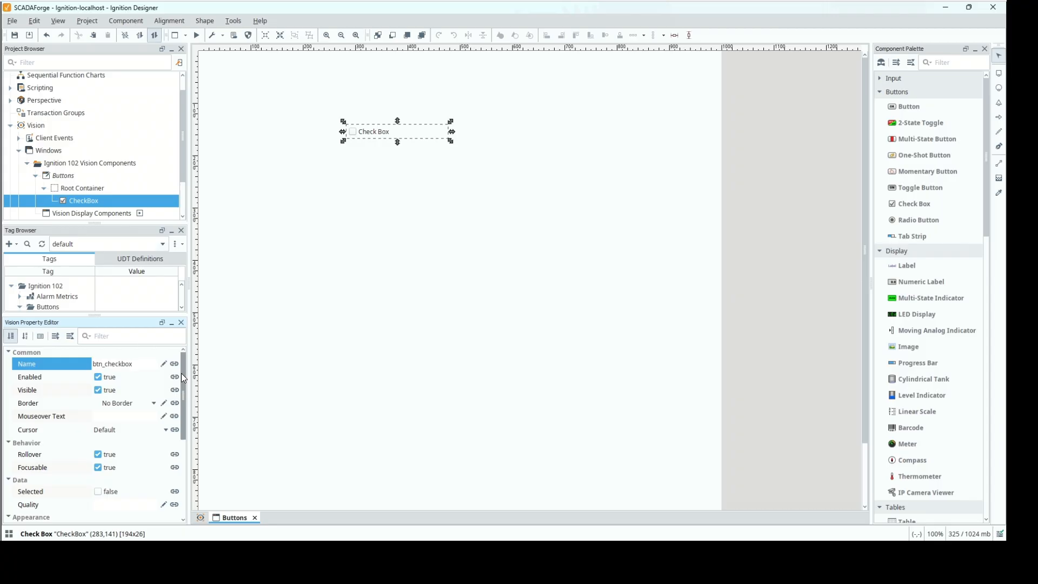
# Select the check box's Selected property, enlarge the tag list and copy the path of the Checkbox tag under Ignition 102/Buttons.
pyautogui.moveTo(184, 380); pyautogui.dragTo(183, 452)
pyautogui.scroll(-1, 183, 452)
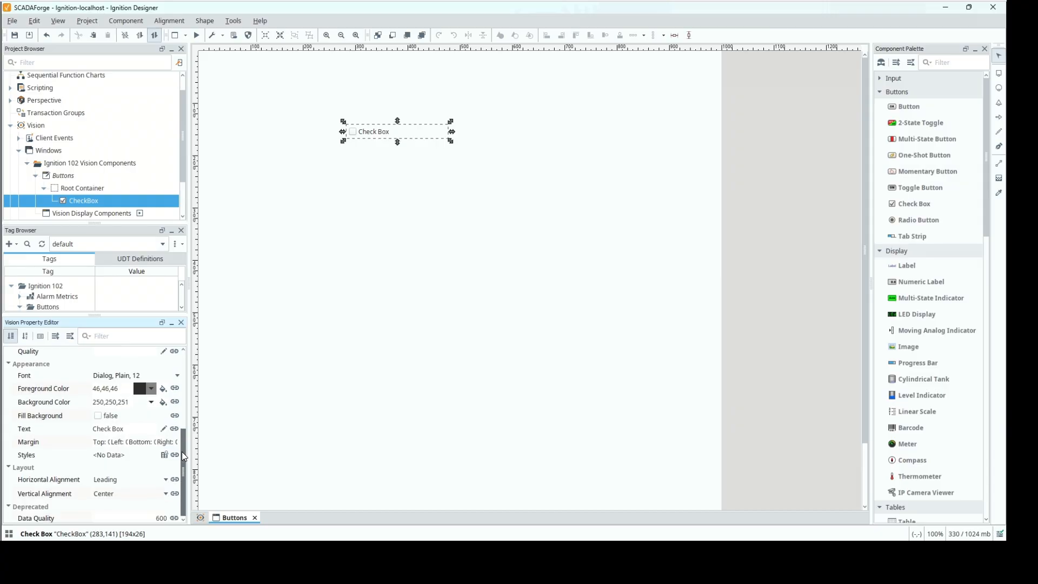
pyautogui.scroll(1, 179, 424)
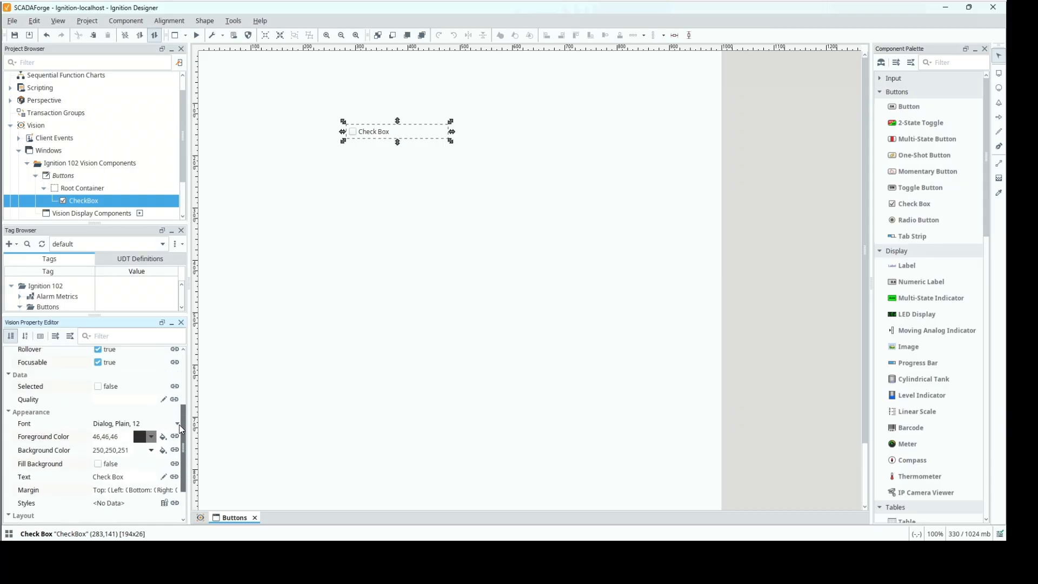
pyautogui.scroll(3, 178, 424)
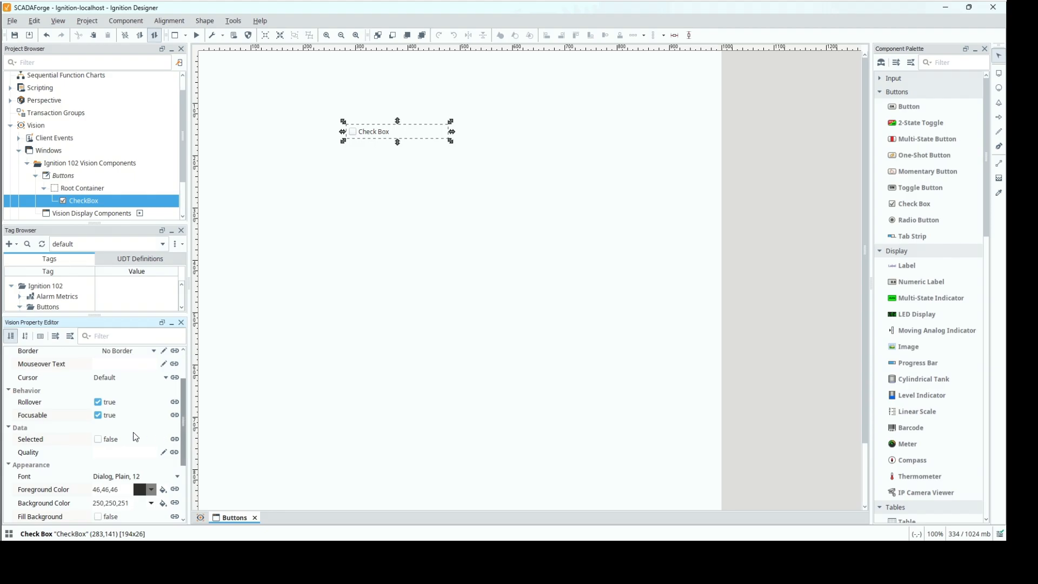
pyautogui.click(43, 443)
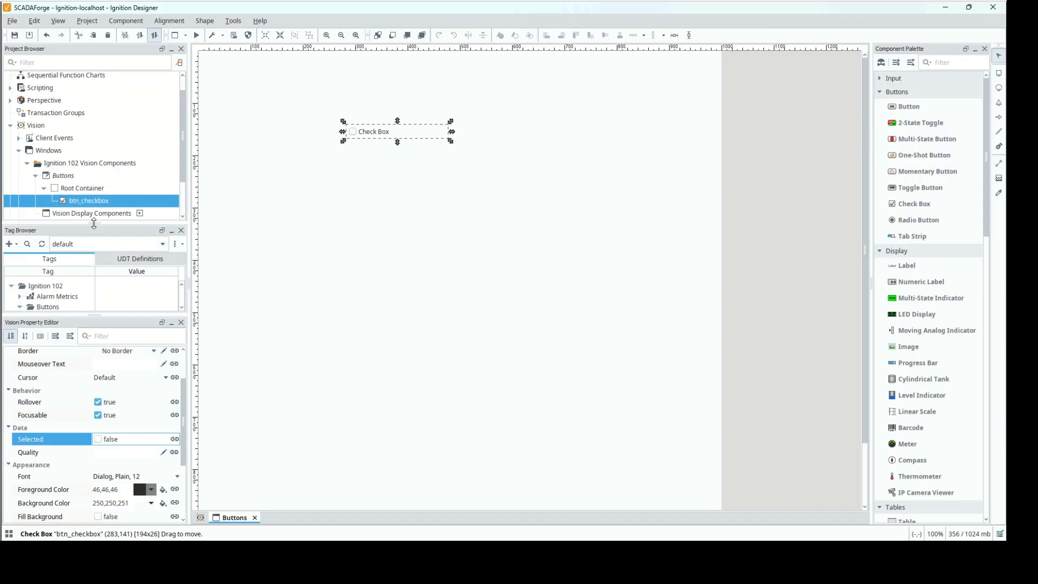
pyautogui.moveTo(94, 223); pyautogui.dragTo(94, 134)
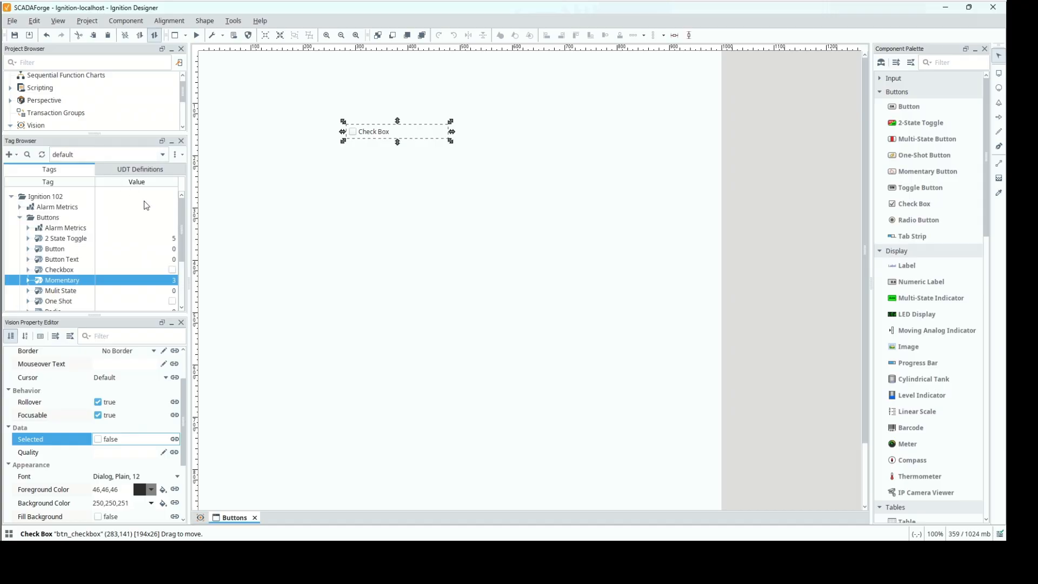
pyautogui.rightClick(61, 272)
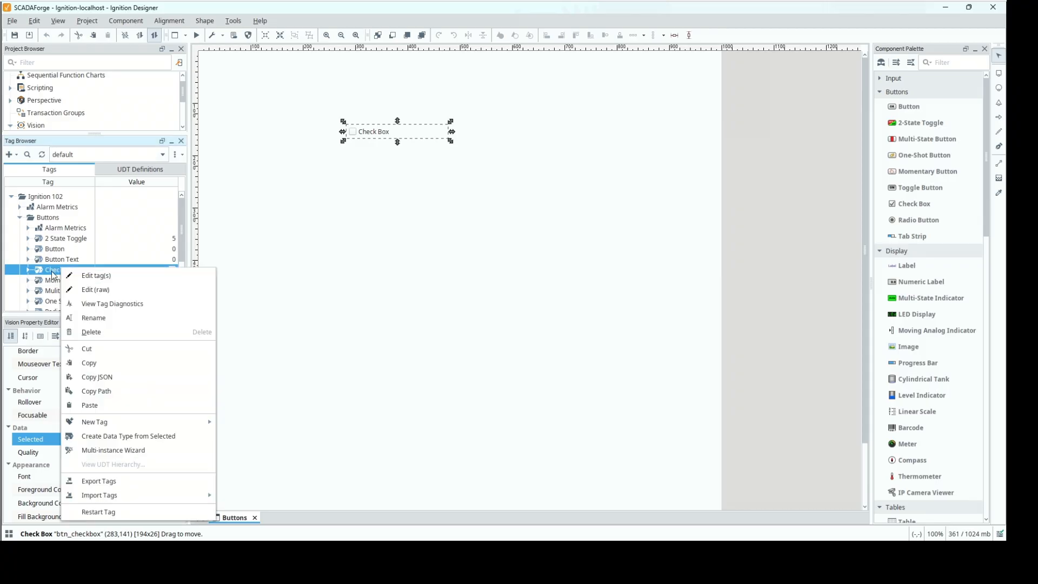
pyautogui.click(118, 394)
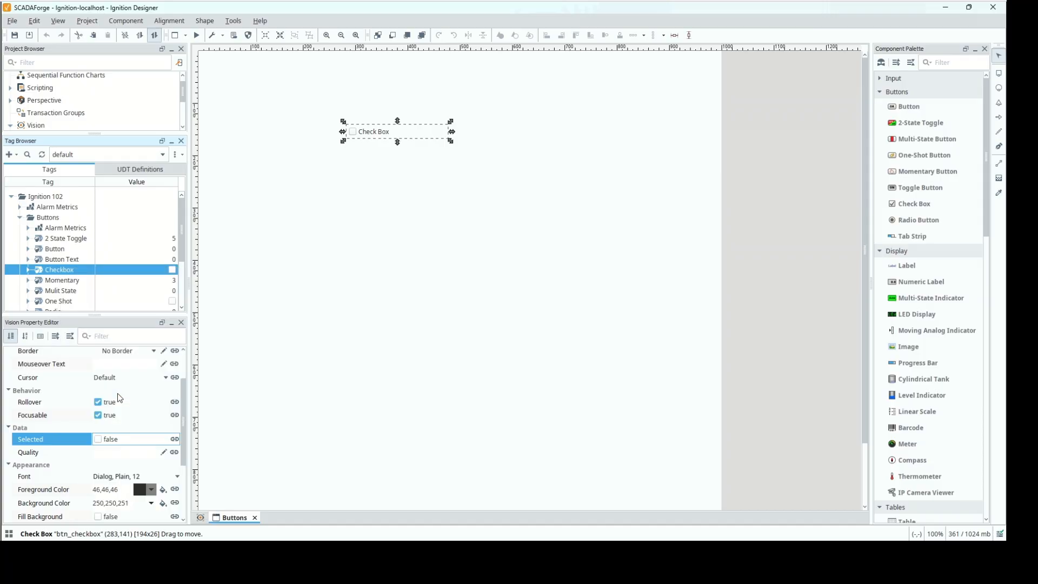
# Bind the check box's Selected property bidirectionally to the tag [default]Ignition 102/Buttons/Checkbox.
pyautogui.click(175, 439)
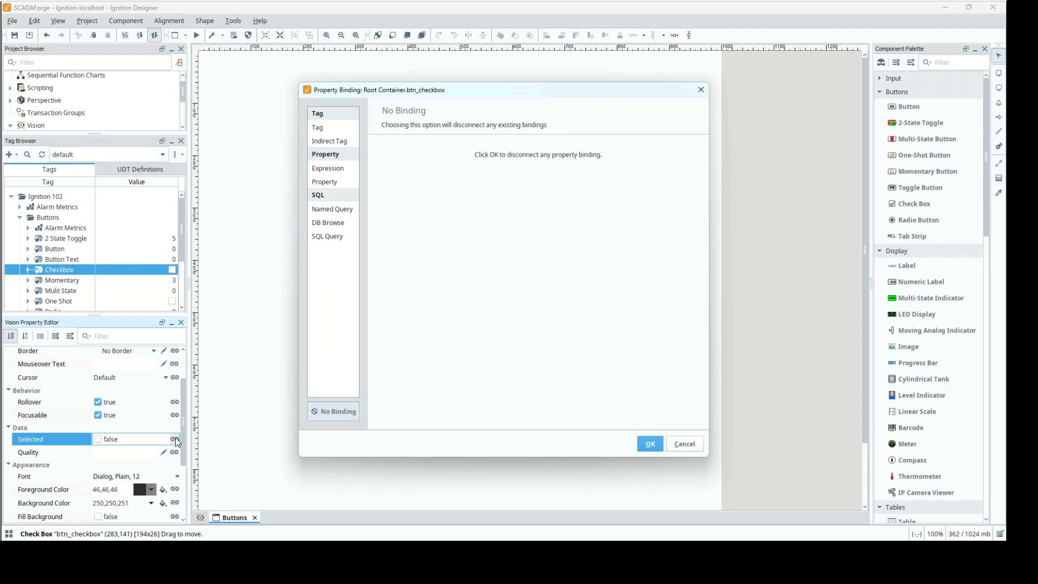
pyautogui.click(322, 129)
pyautogui.click(472, 372)
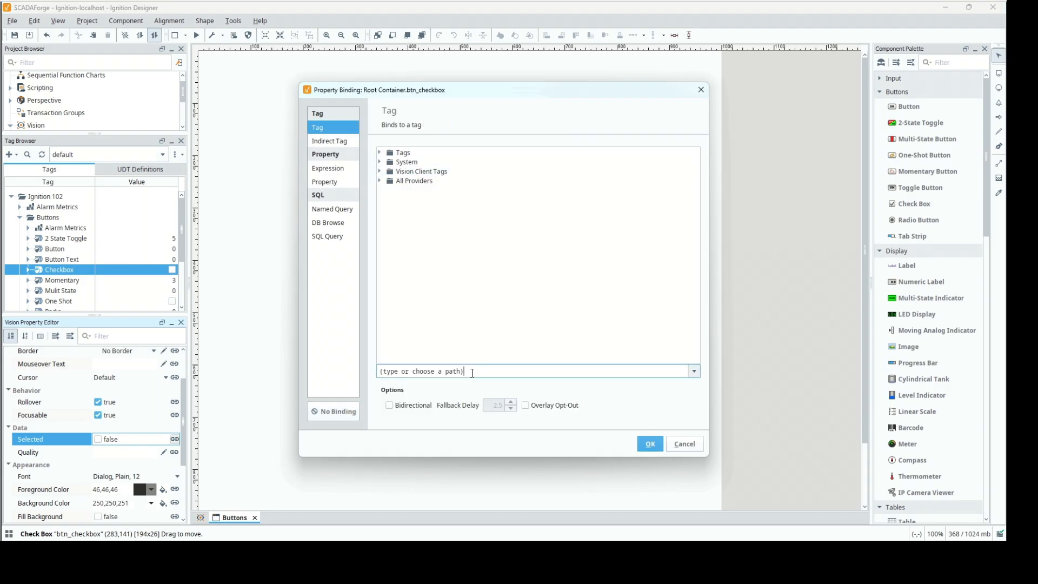
pyautogui.hotkey('ctrl', 'v')
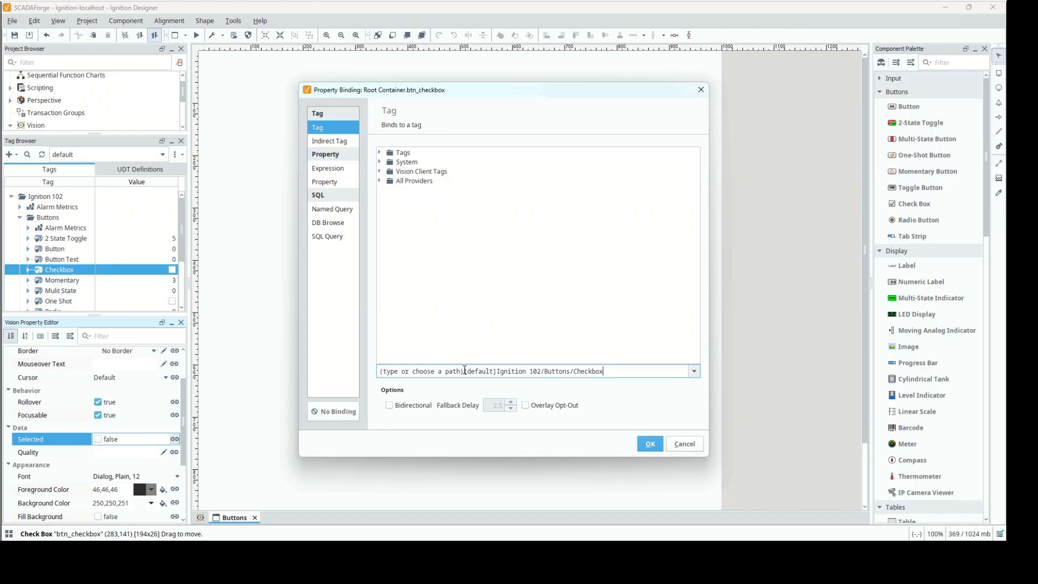
pyautogui.hotkey('shift', 'Home')
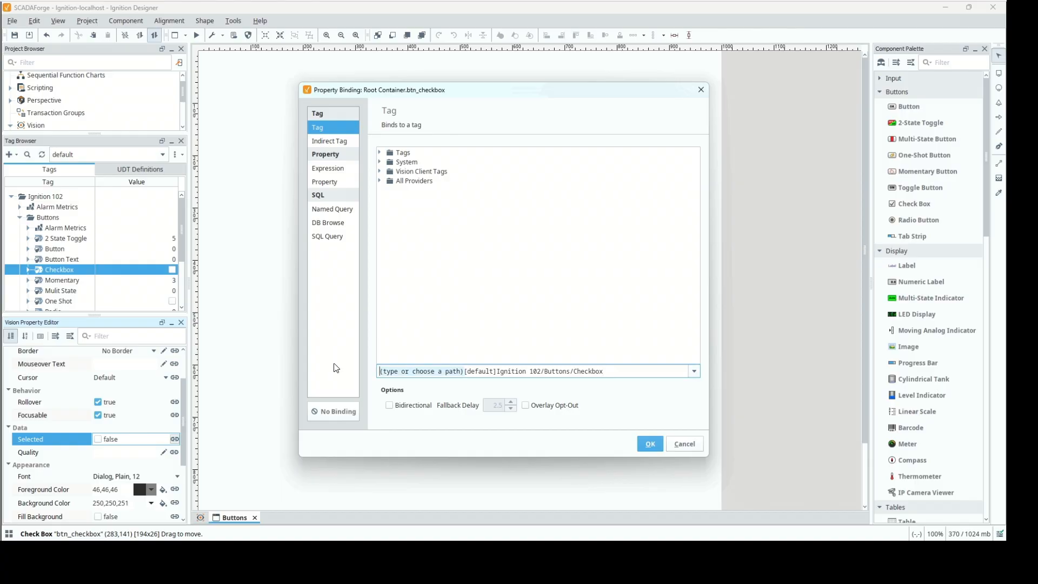
pyautogui.press('BackSpace')
pyautogui.press('Tab')
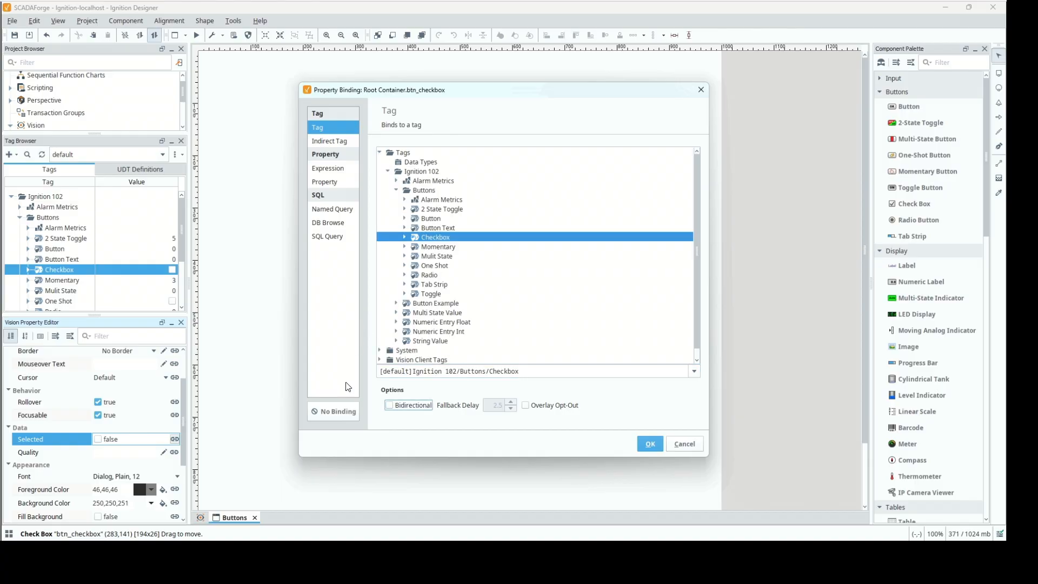
pyautogui.click(391, 406)
pyautogui.click(655, 448)
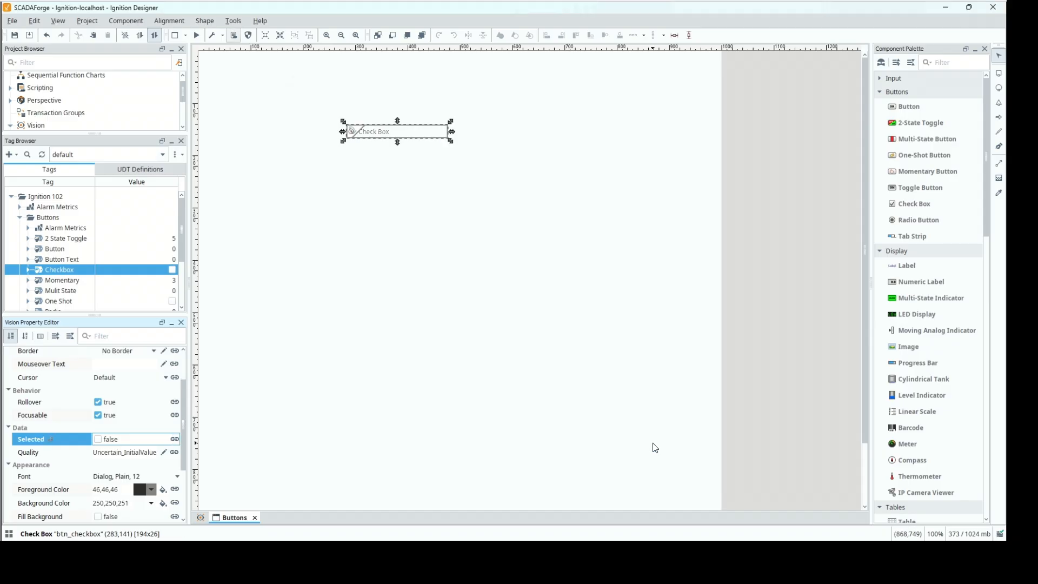
# Start preview mode and tick the check box to test writing to its bound tag.
pyautogui.click(196, 37)
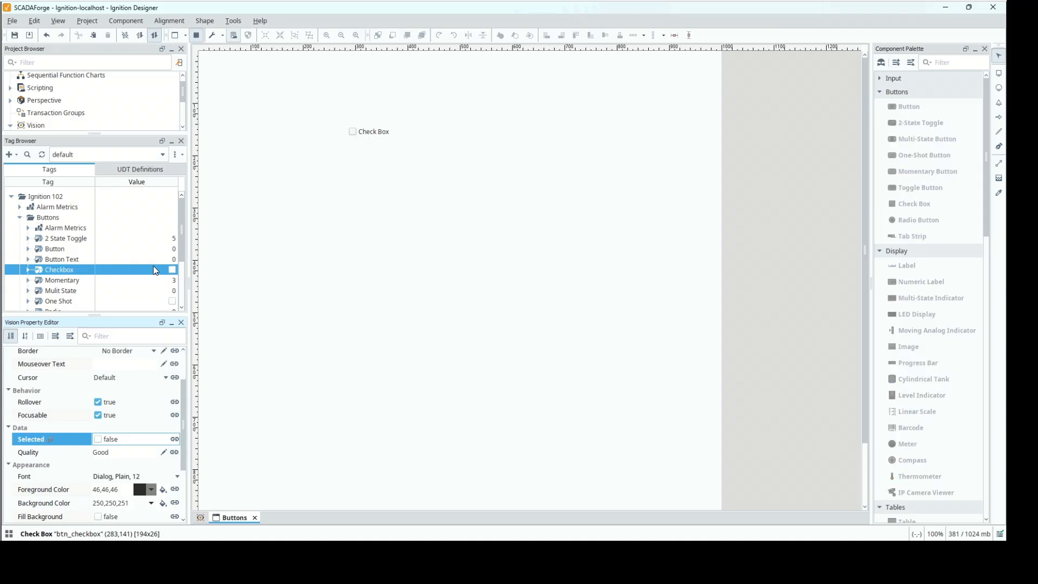
pyautogui.click(353, 133)
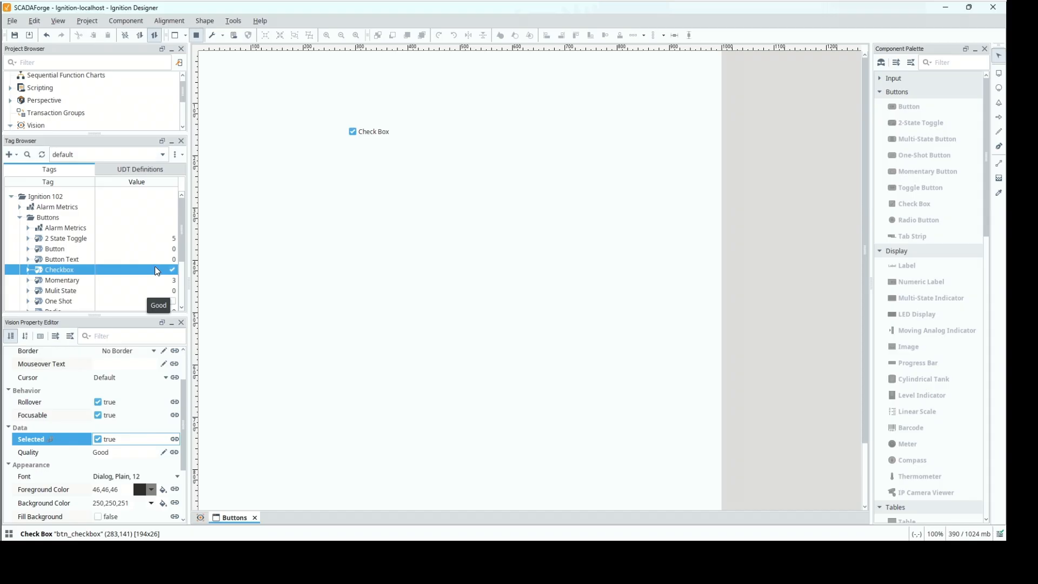
# Set the check box's text to "Motor Start Command" and leave preview mode.
pyautogui.scroll(-3, 179, 433)
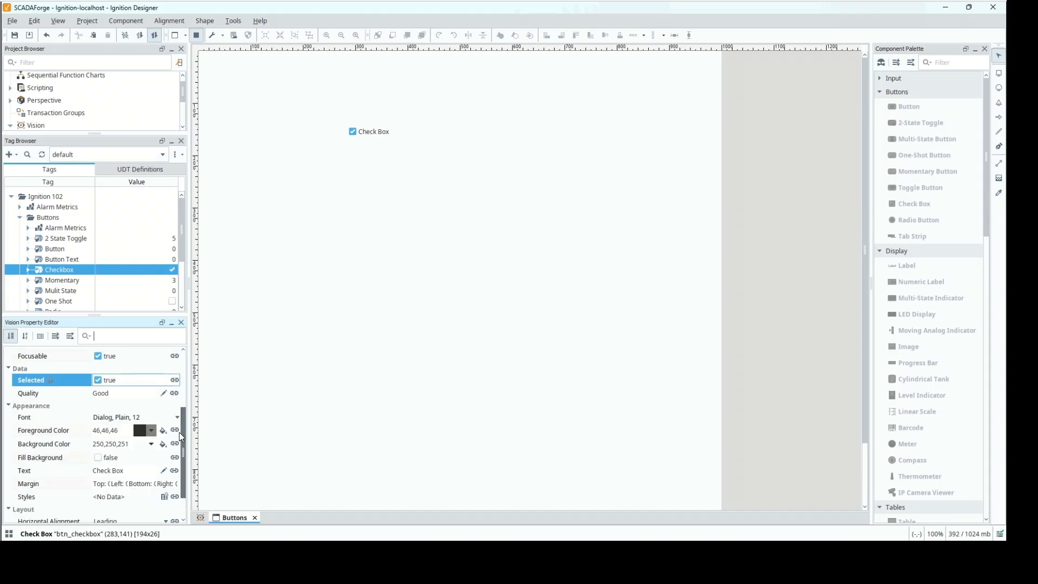
pyautogui.scroll(-1, 182, 440)
pyautogui.moveTo(181, 436)
pyautogui.mouseDown()
pyautogui.moveTo(182, 377)
pyautogui.moveTo(188, 439)
pyautogui.mouseUp()
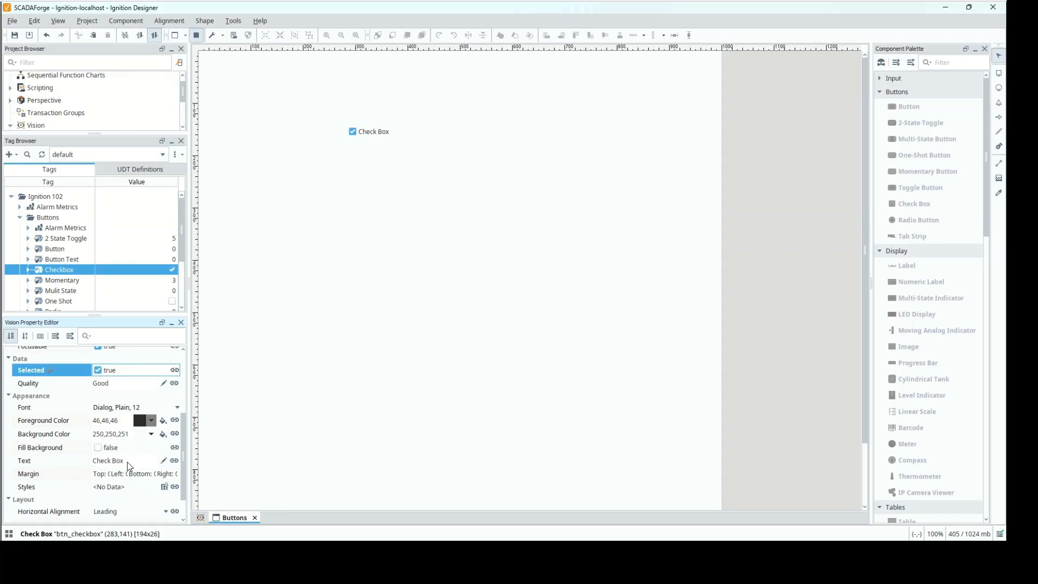
pyautogui.click(76, 464)
pyautogui.click(133, 460)
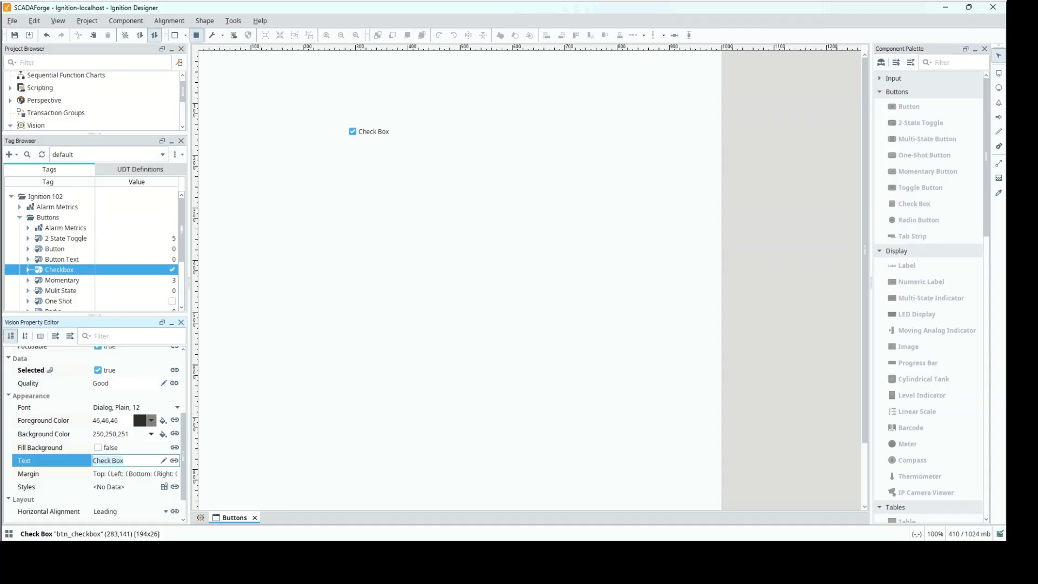
pyautogui.hotkey('ctrl', 'a')
pyautogui.write('Motor Start Command')
pyautogui.press('Tab')
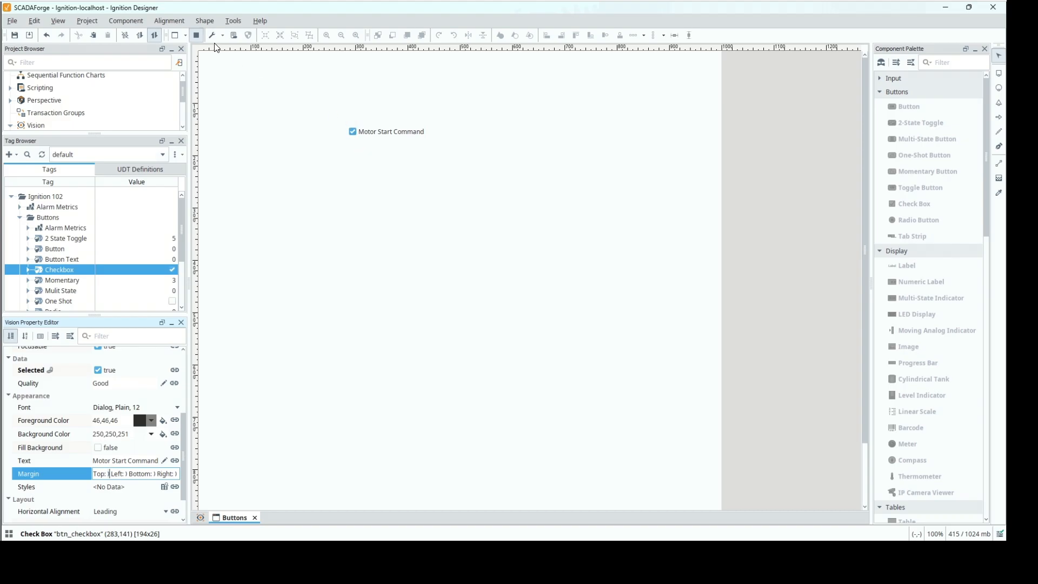
pyautogui.click(194, 35)
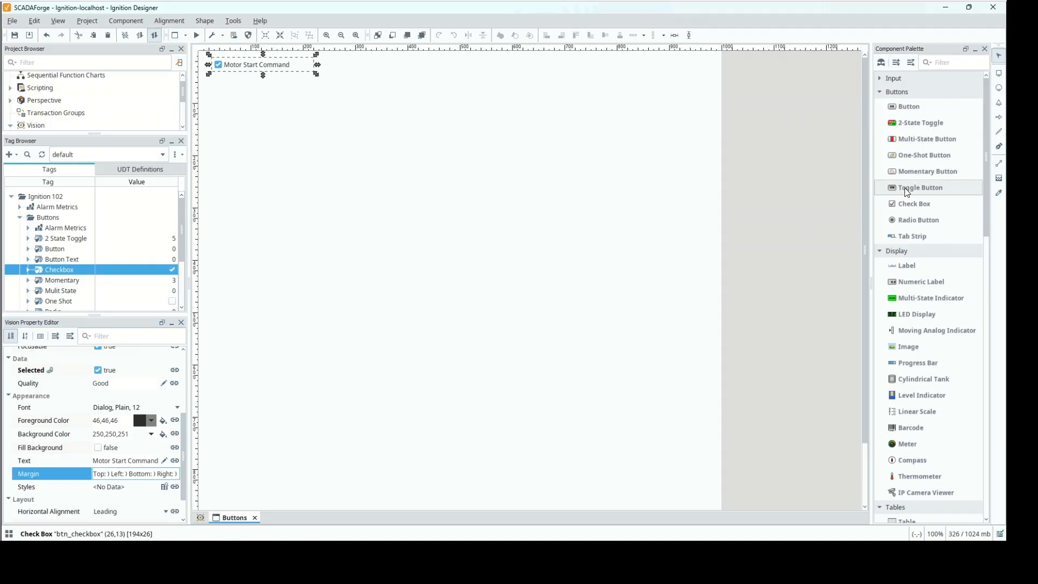
# Add a Toggle Button component below the Motor Start Command check box and name it btn_toggle.
pyautogui.moveTo(893, 192); pyautogui.dragTo(321, 142)
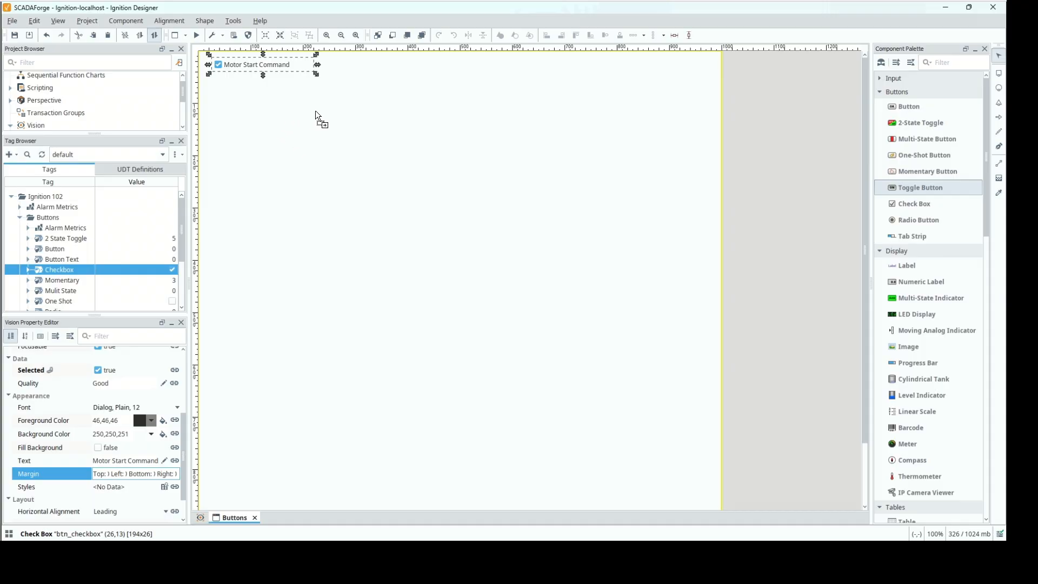
pyautogui.moveTo(226, 93); pyautogui.dragTo(226, 93)
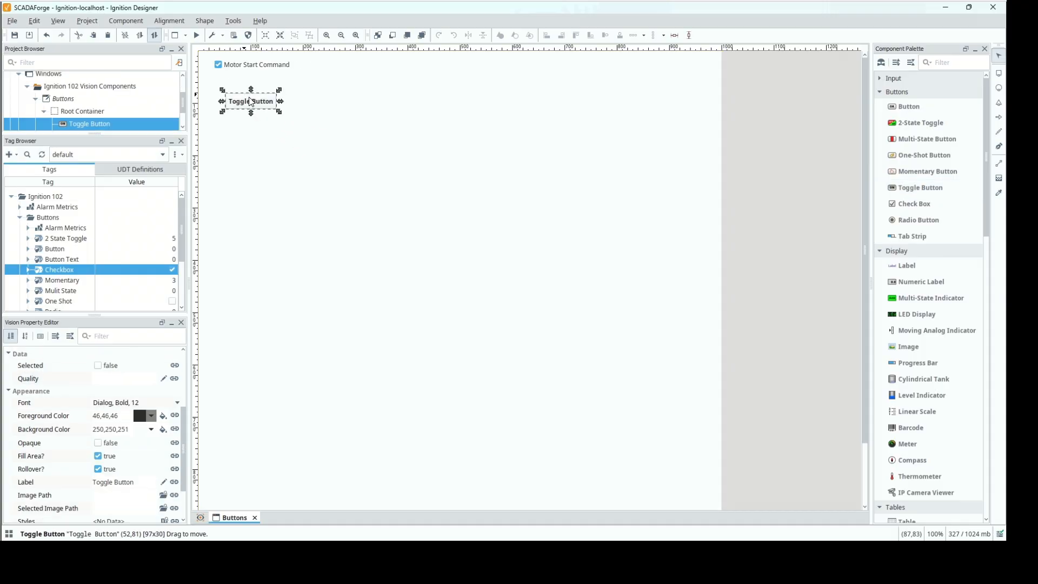
pyautogui.click(144, 367)
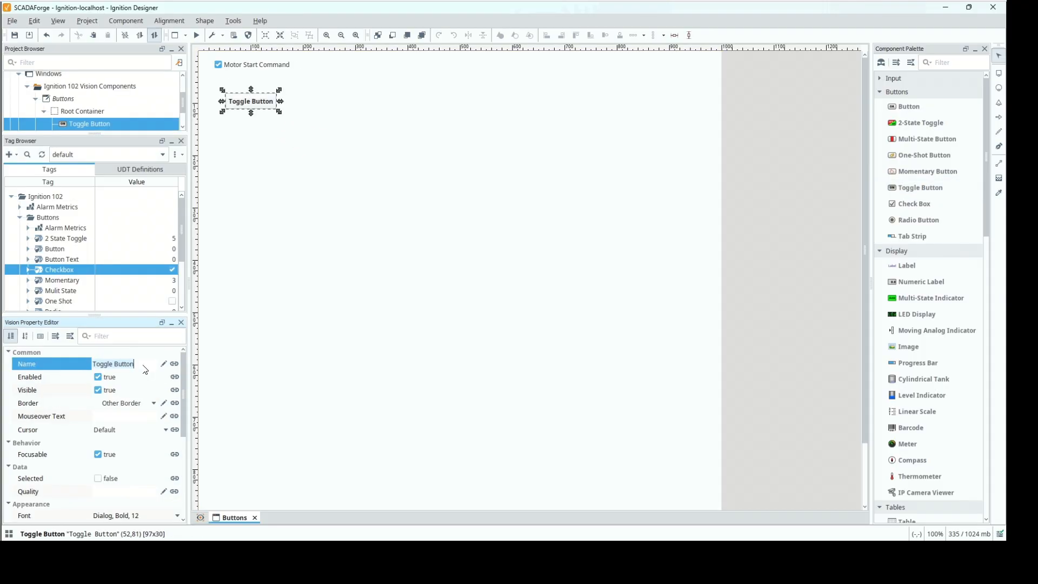
pyautogui.write('bt5n_')
pyautogui.press('BackSpace')
pyautogui.press('BackSpace')
pyautogui.write('_to')
# Set the toggle button's label to "Motor Stop Command" and widen the button to about 164 pixels.
pyautogui.moveTo(182, 396); pyautogui.dragTo(186, 470)
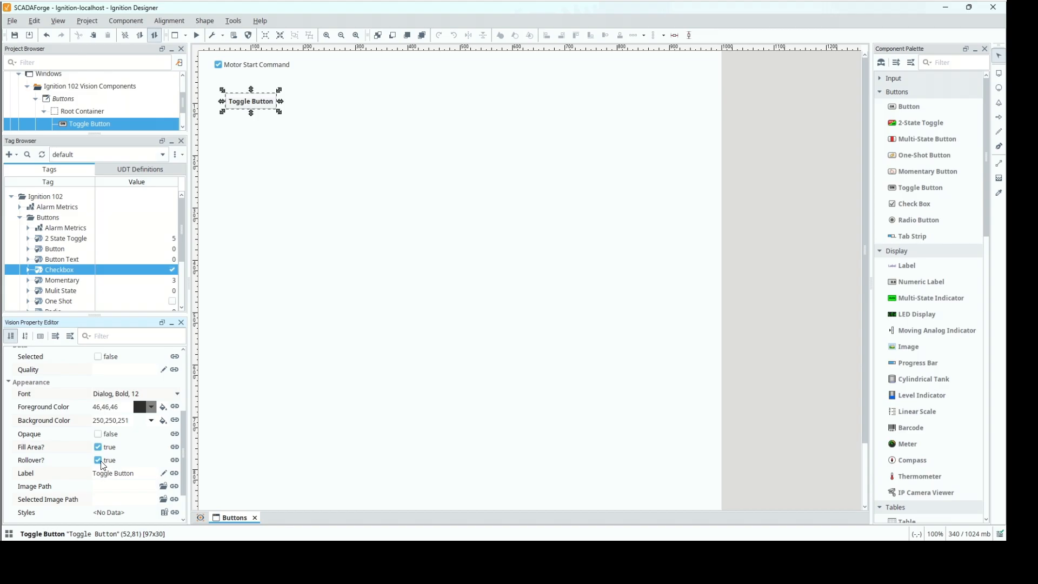
pyautogui.click(137, 475)
pyautogui.click(139, 477)
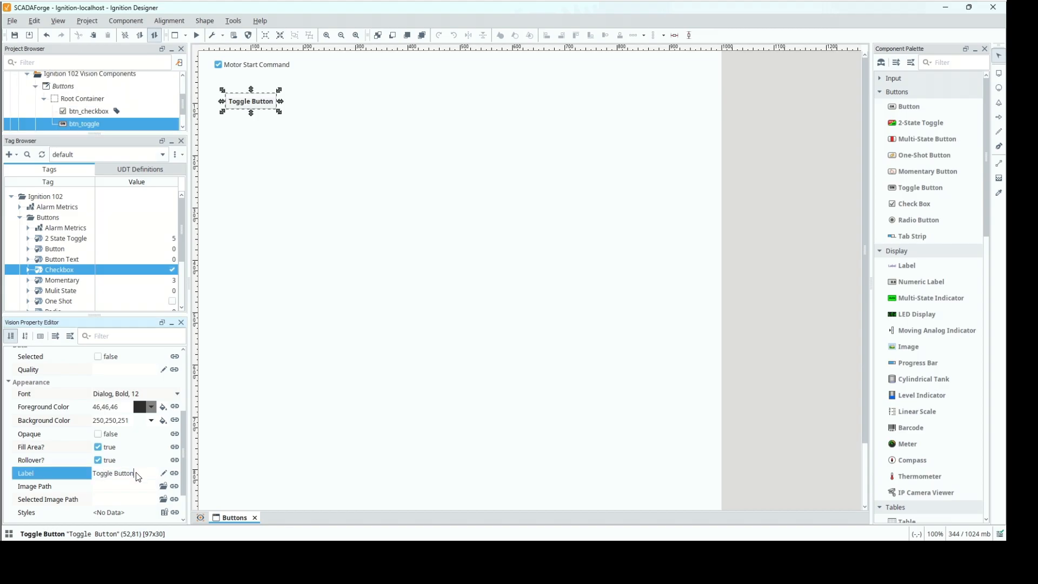
pyautogui.moveTo(139, 477); pyautogui.dragTo(64, 464)
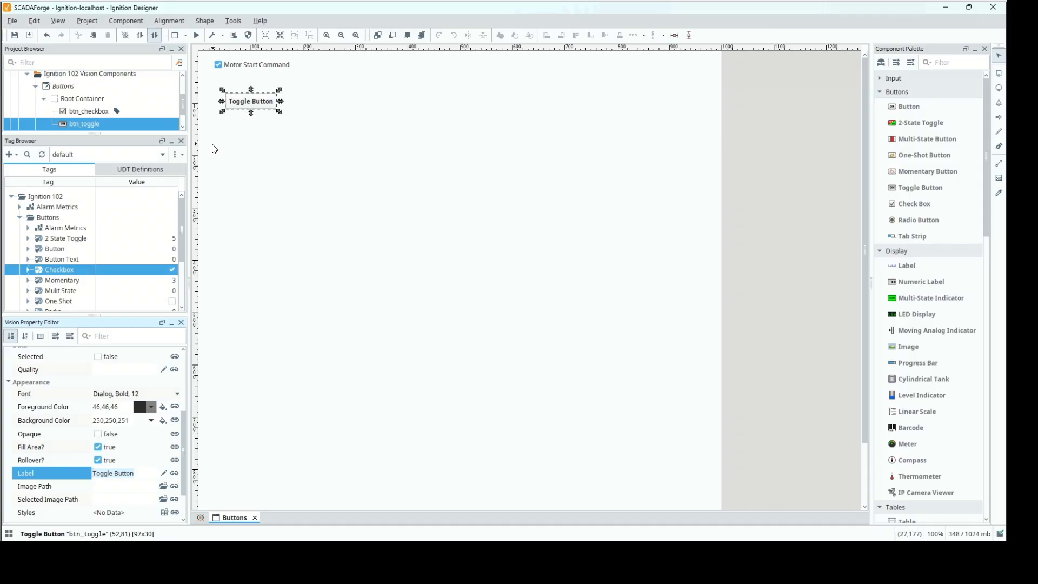
pyautogui.write('Moto')
pyautogui.write('r Stop S')
pyautogui.write('ommand')
pyautogui.press('Return')
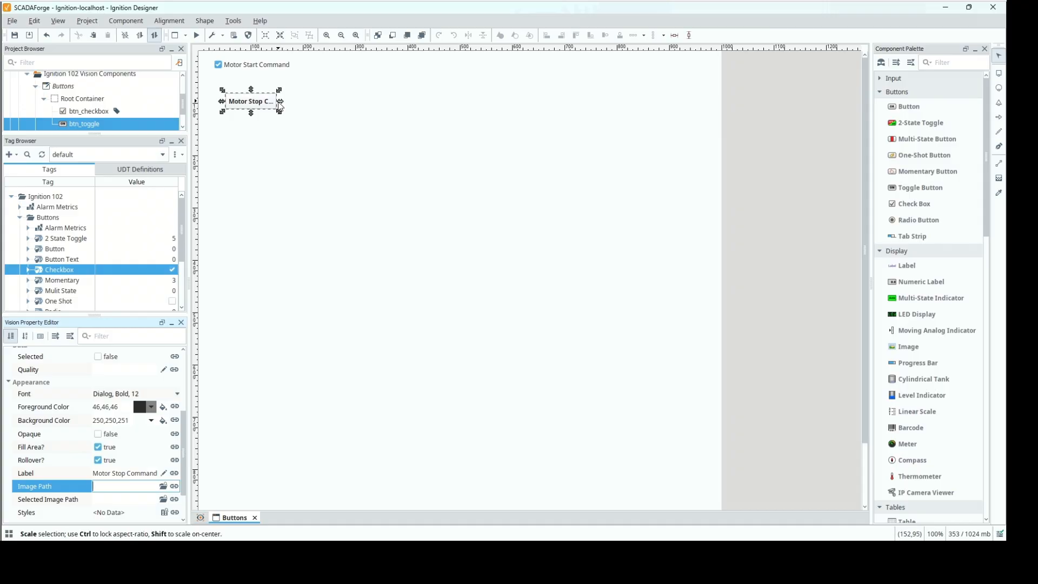
pyautogui.moveTo(280, 106); pyautogui.dragTo(315, 106)
# Change the data type of the Toggle tag under Ignition 102/Buttons to Boolean.
pyautogui.scroll(-2, 68, 283)
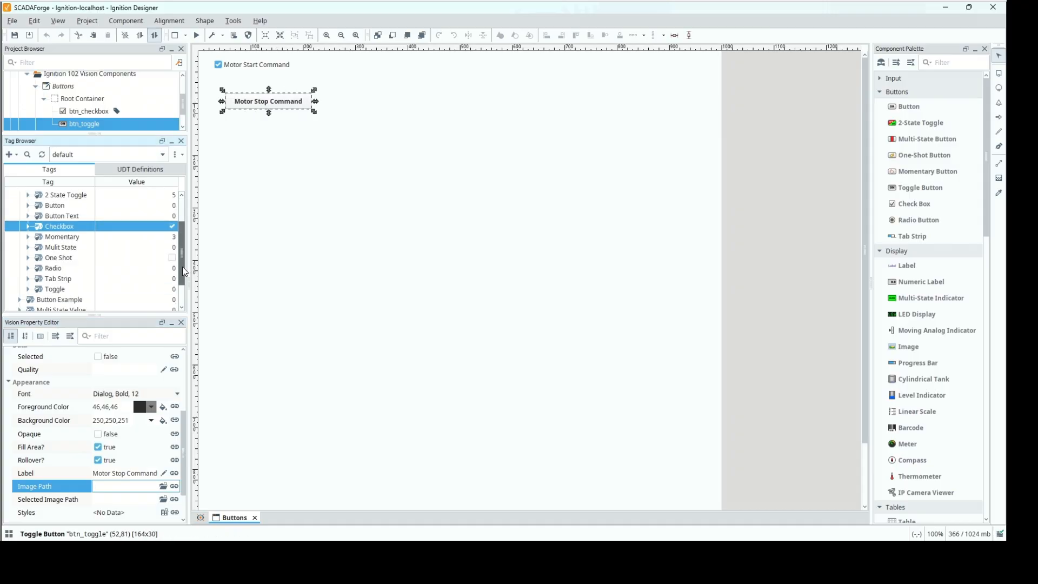
pyautogui.doubleClick(63, 291)
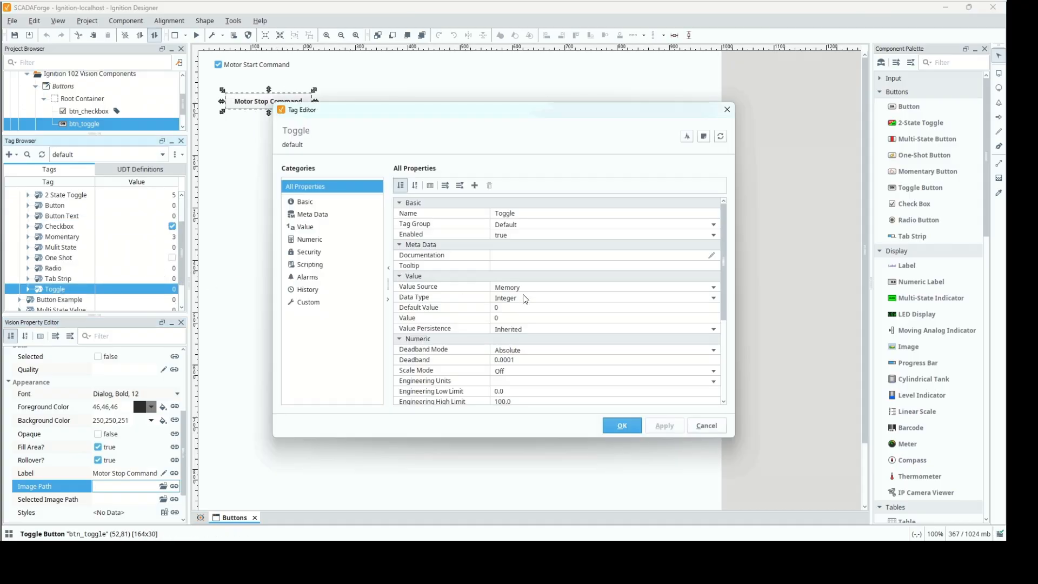
pyautogui.click(556, 299)
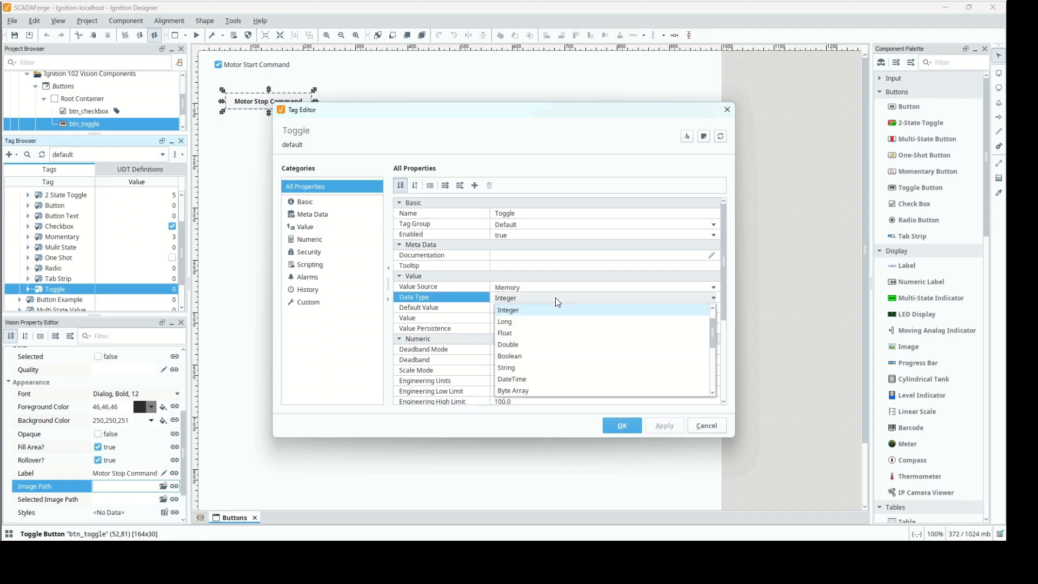
pyautogui.click(547, 357)
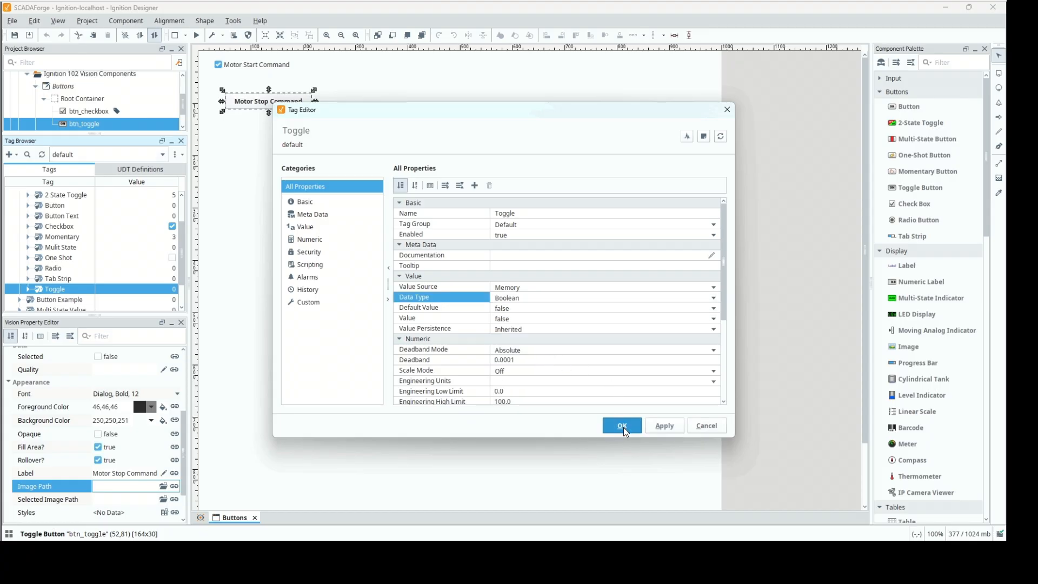
pyautogui.click(622, 426)
# Copy the Toggle tag's path and bind btn_toggle's Selected property bidirectionally to [default]Ignition 102/Buttons/Toggle.
pyautogui.rightClick(50, 290)
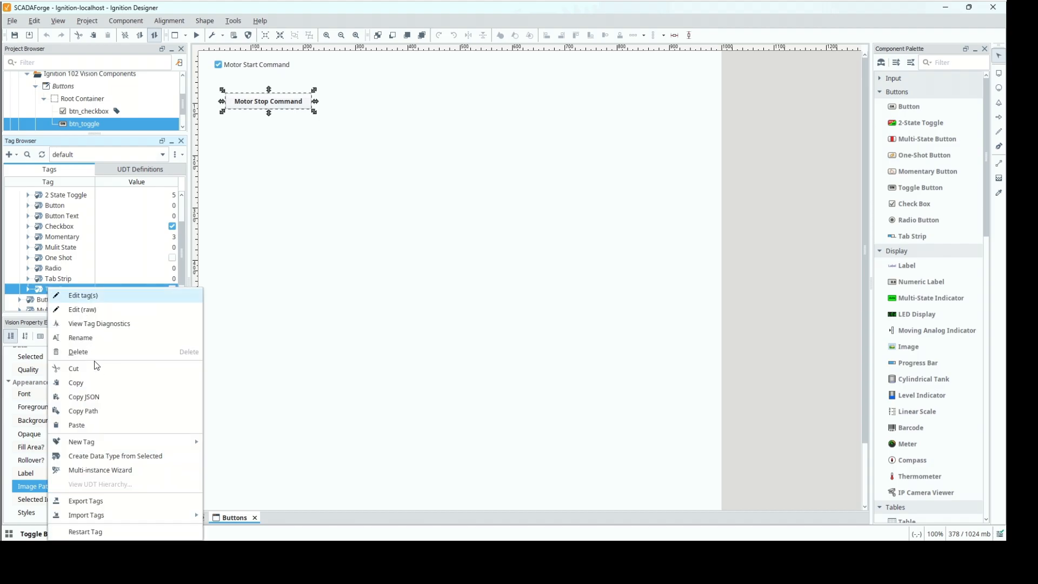
pyautogui.click(99, 410)
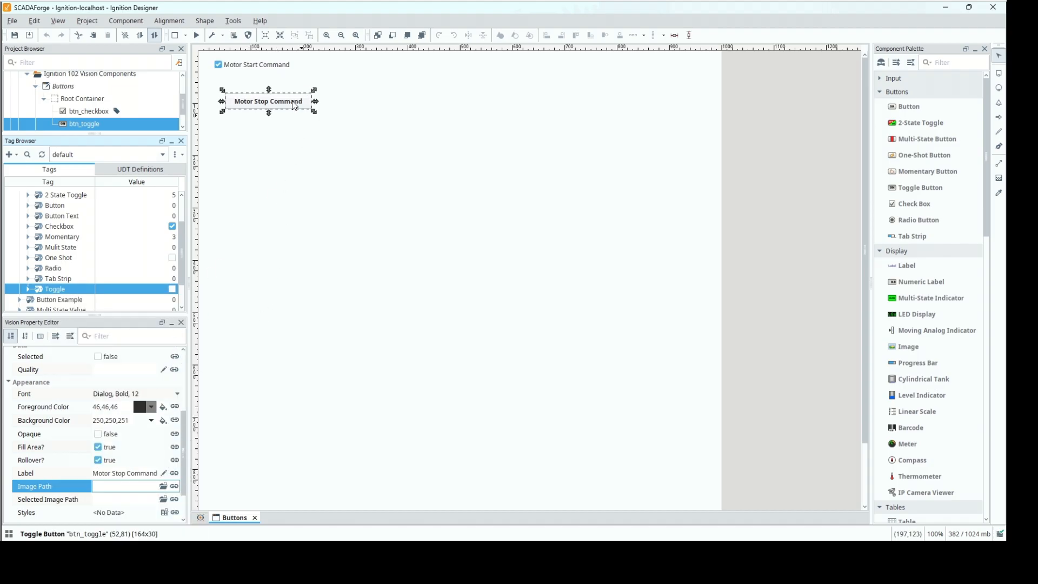
pyautogui.click(173, 357)
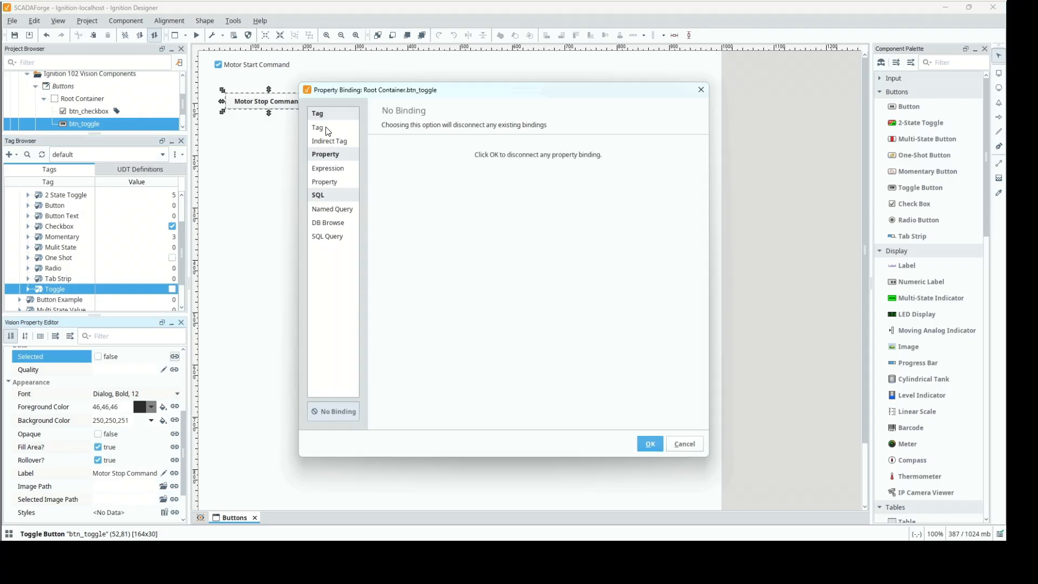
pyautogui.click(346, 127)
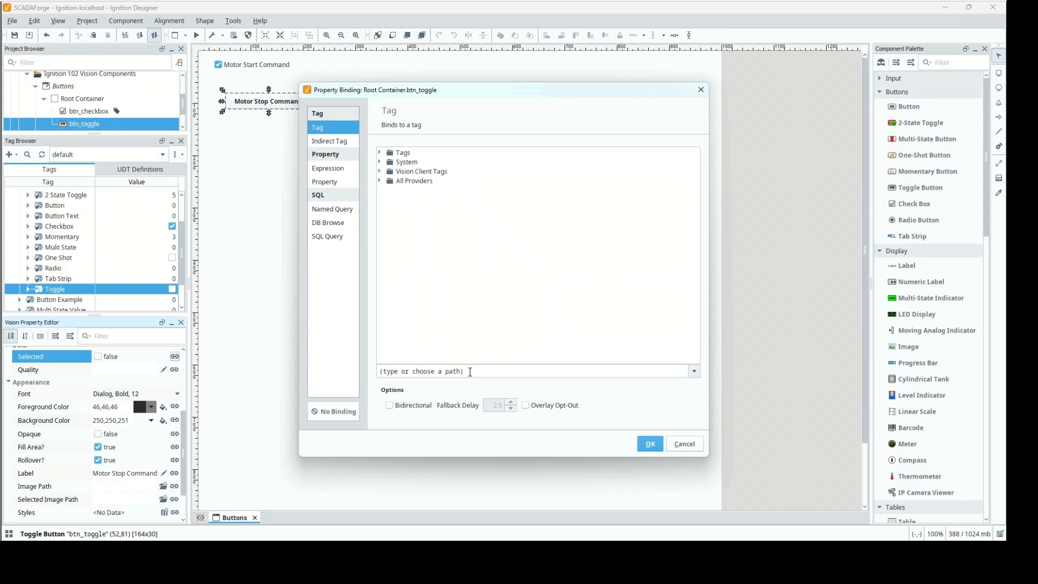
pyautogui.click(470, 372)
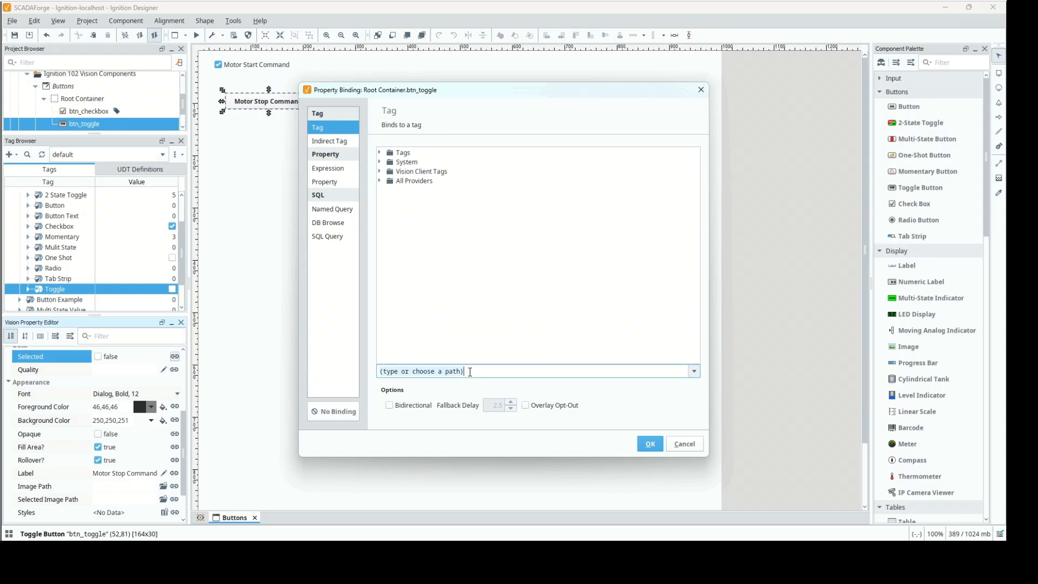
pyautogui.write('[default]Ignition 102/Buttons/Toggle')
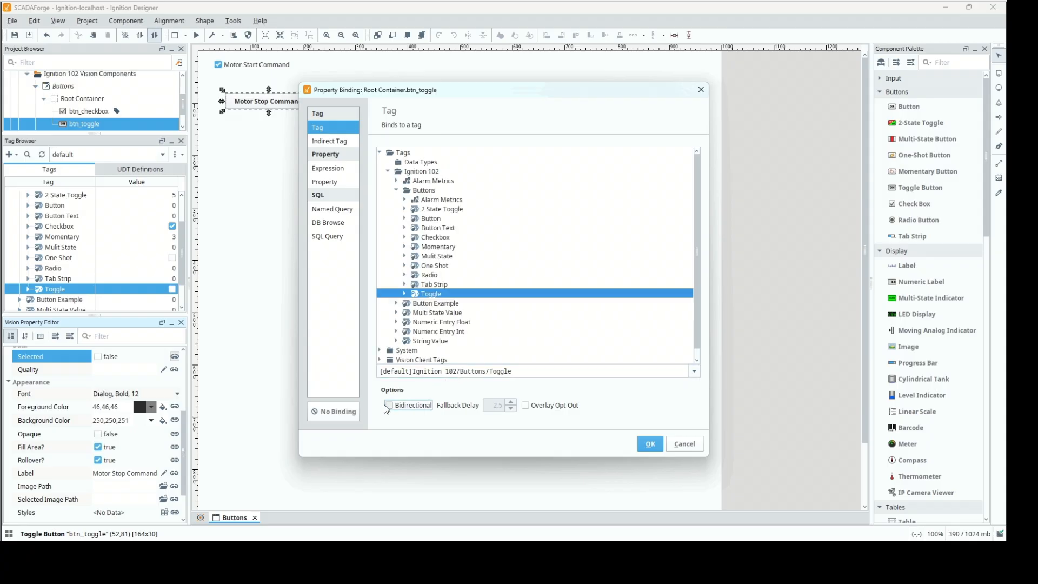
pyautogui.click(389, 405)
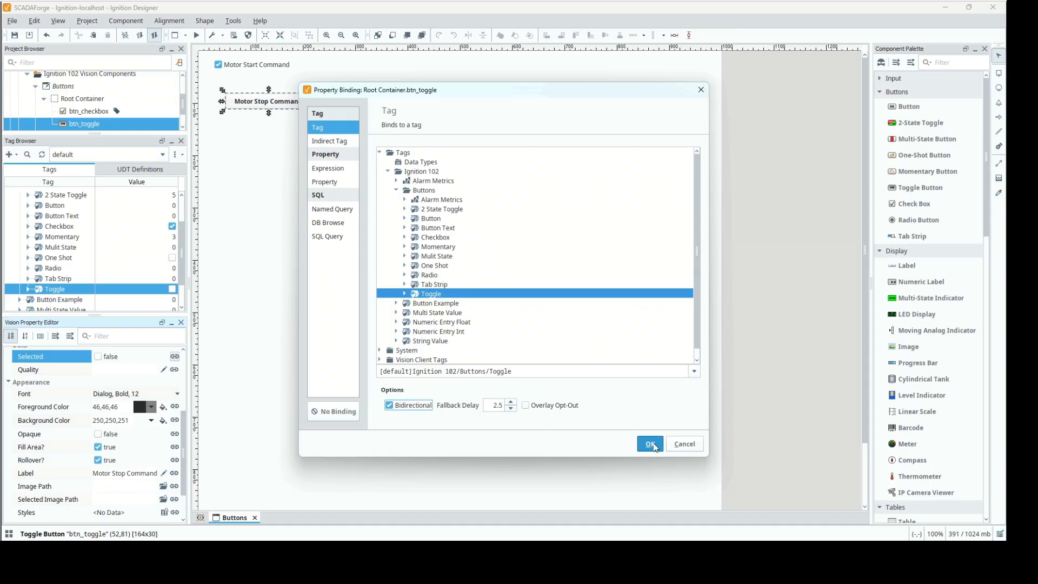
pyautogui.click(651, 444)
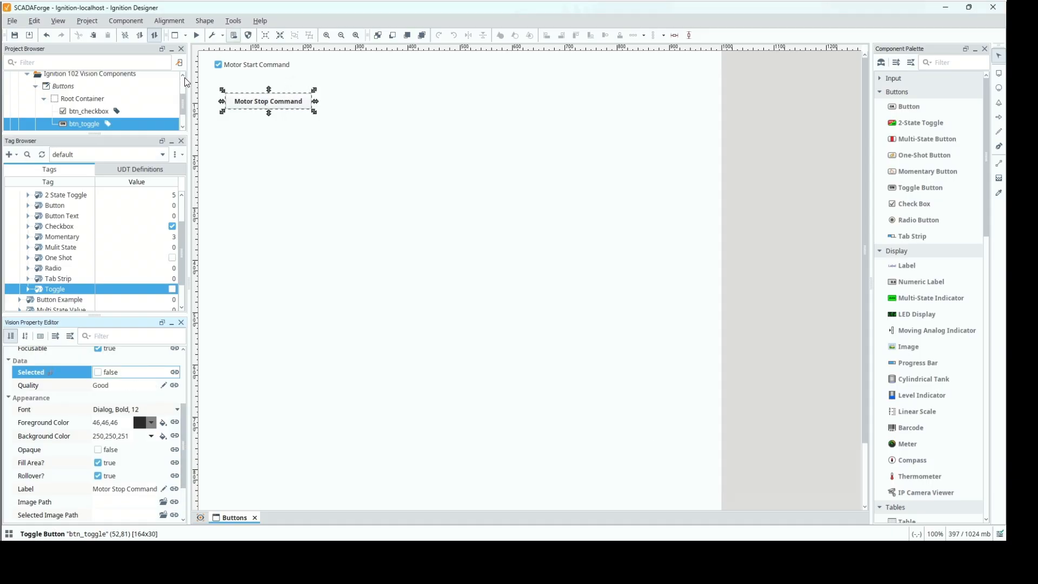
# Start preview mode and switch the Motor Stop Command toggle on and off to test writing to its bound tag.
pyautogui.click(196, 35)
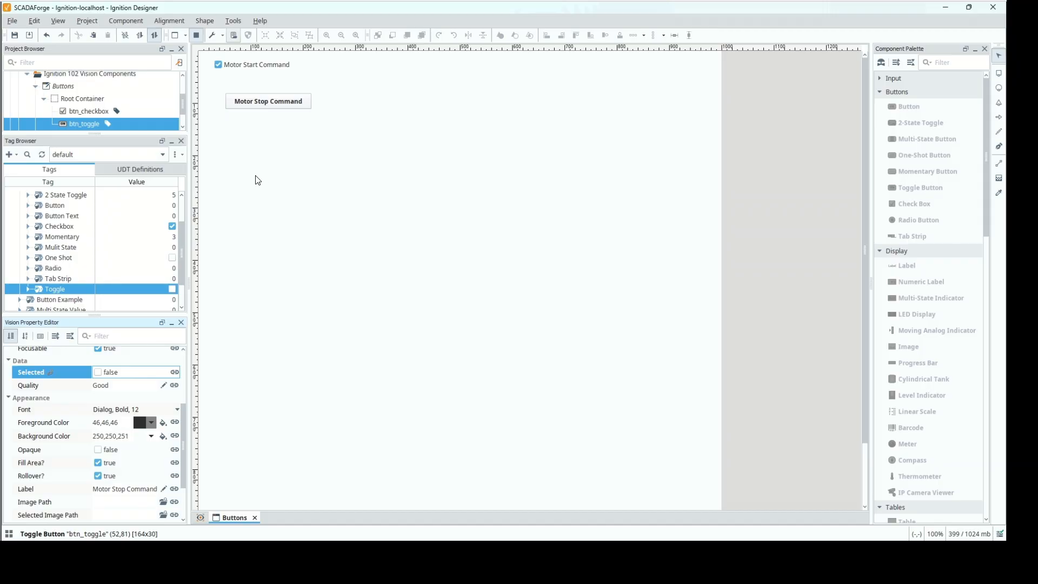
pyautogui.click(269, 107)
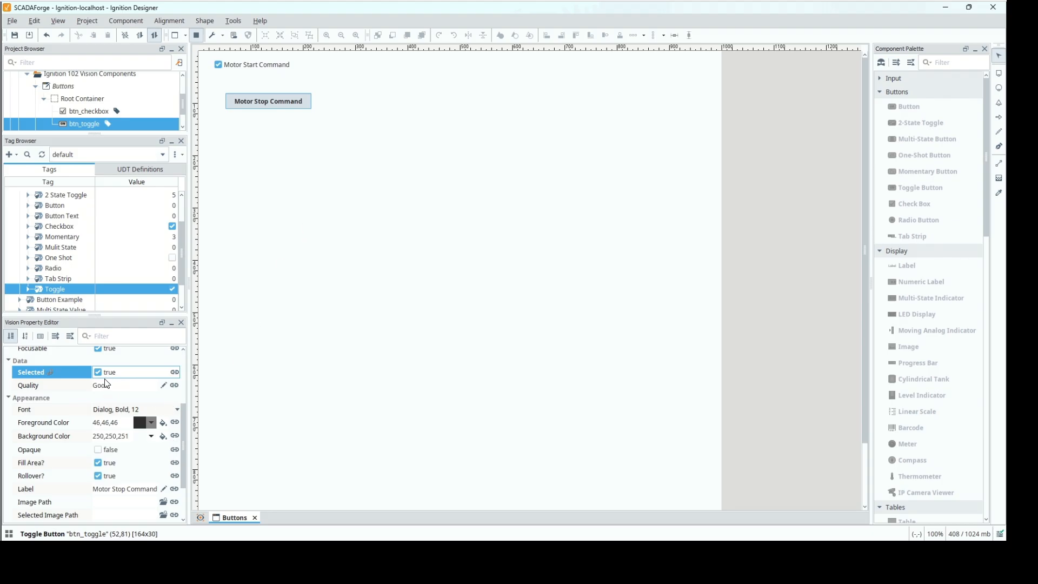
pyautogui.click(248, 102)
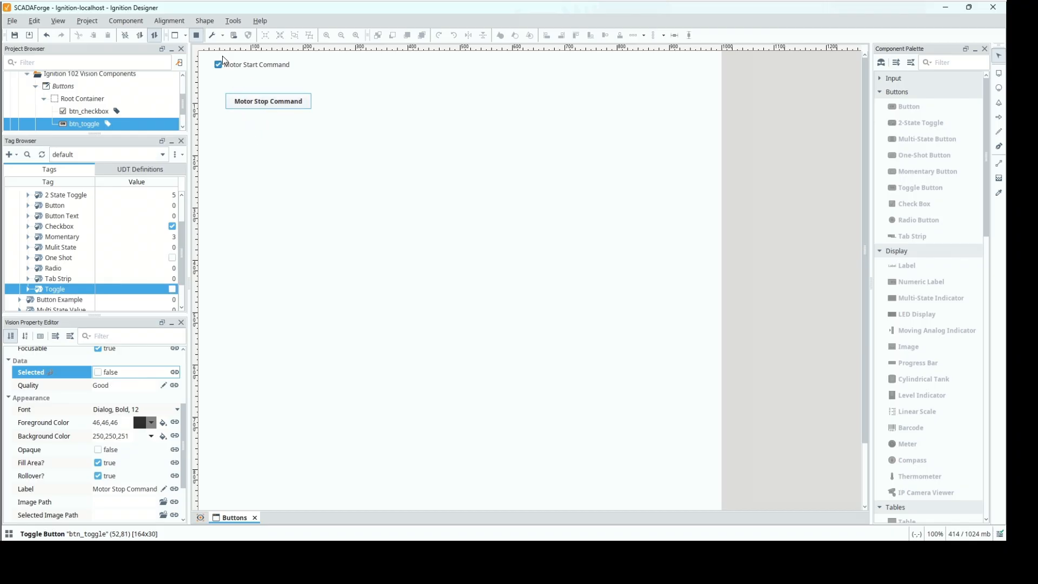
# Leave preview mode and move the Motor Stop Command button directly beneath the check box, to about (29,43).
pyautogui.click(196, 35)
pyautogui.moveTo(282, 106); pyautogui.dragTo(270, 85)
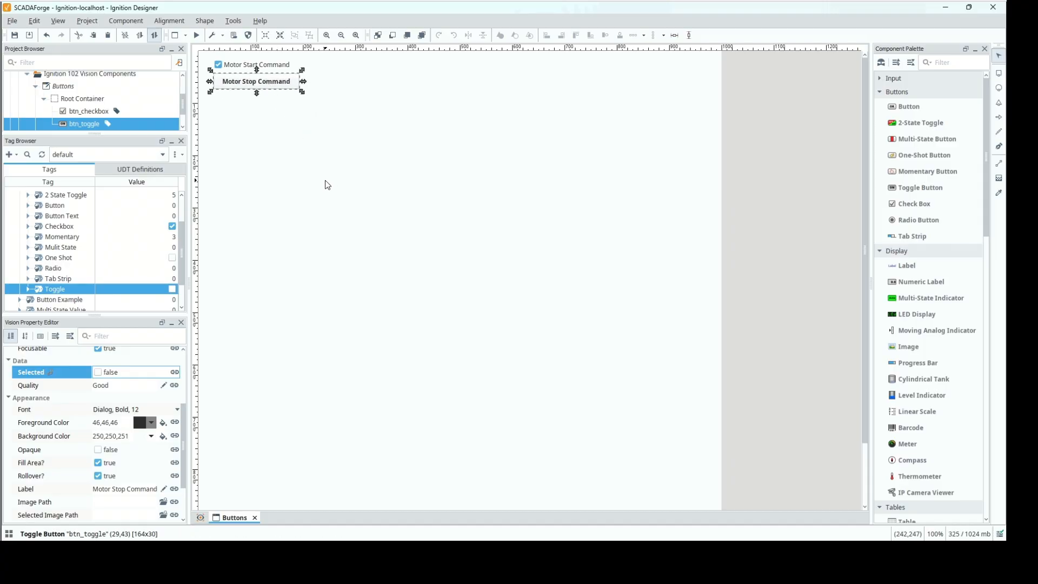
pyautogui.click(361, 206)
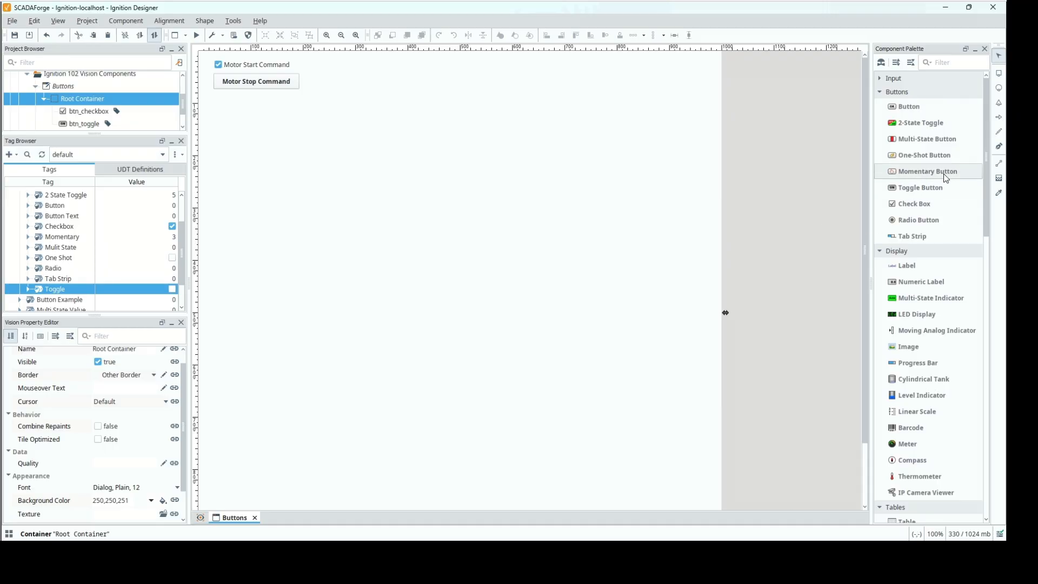
# Add a Momentary Button component below the Motor Stop Command button and name it btn_momentary.
pyautogui.moveTo(943, 173); pyautogui.dragTo(536, 153)
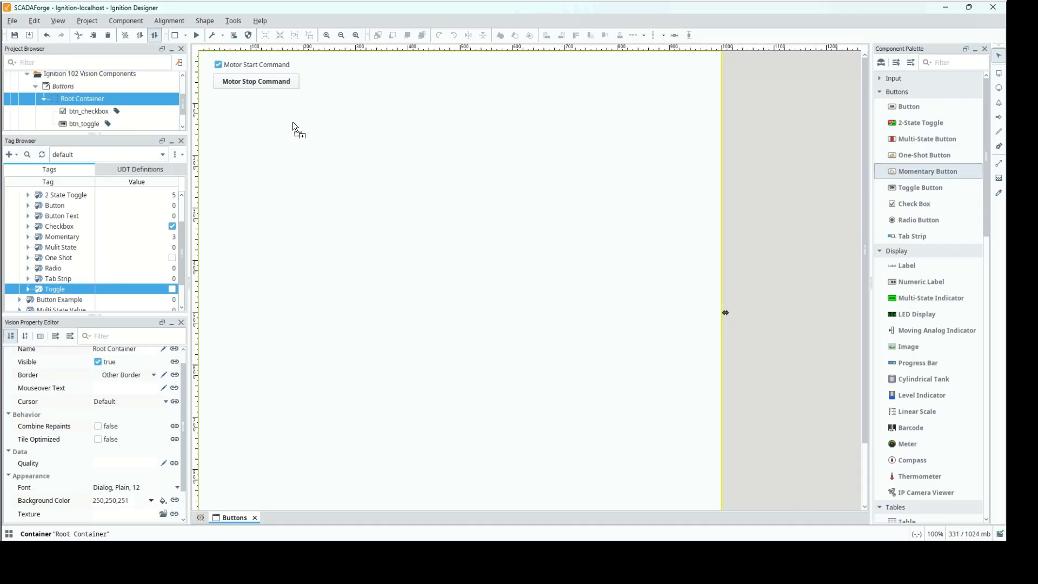
pyautogui.moveTo(293, 121); pyautogui.dragTo(285, 124)
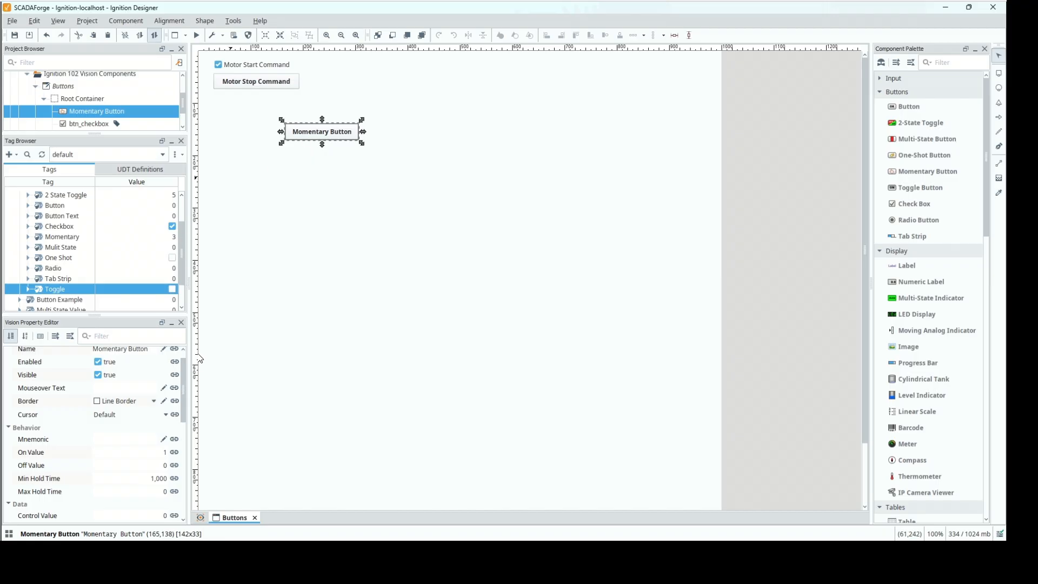
pyautogui.click(176, 387)
pyautogui.click(170, 372)
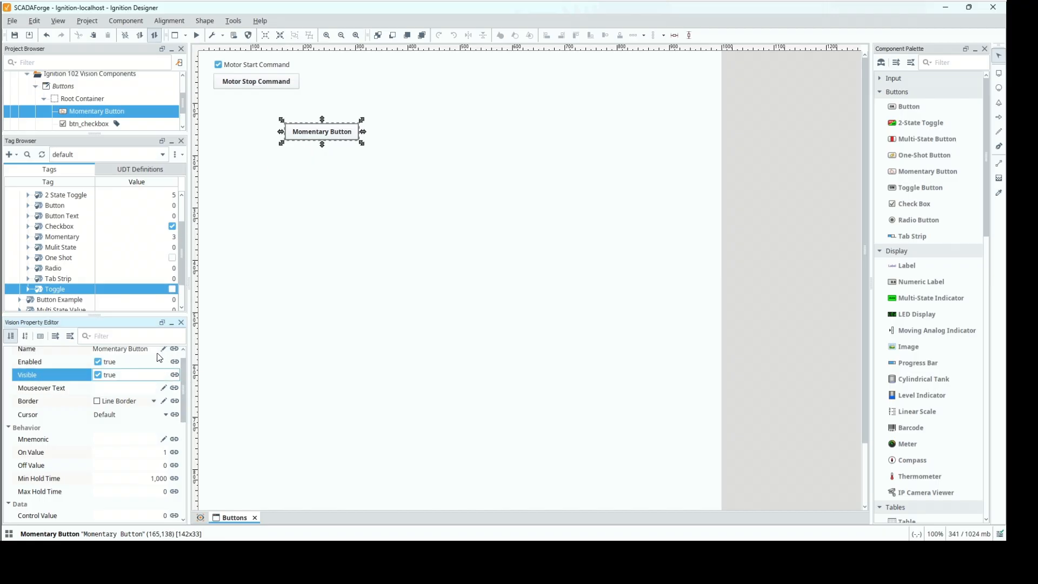
pyautogui.click(153, 351)
pyautogui.write('btn_mom')
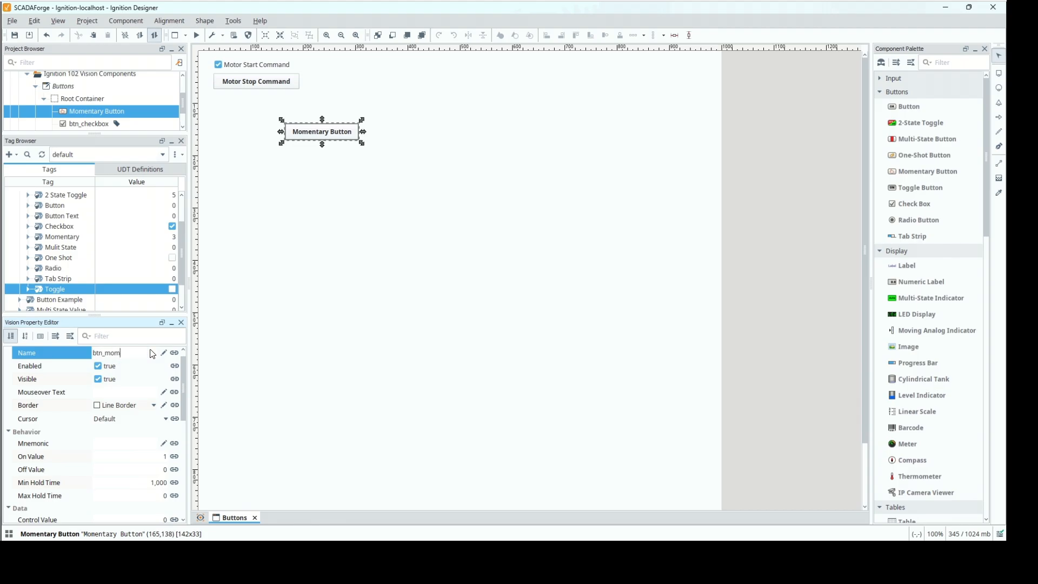
pyautogui.write('entary')
# Set the momentary button's On Value to 10, Off Value to 5 and Min Hold Time to 5,000.
pyautogui.moveTo(184, 391); pyautogui.dragTo(187, 460)
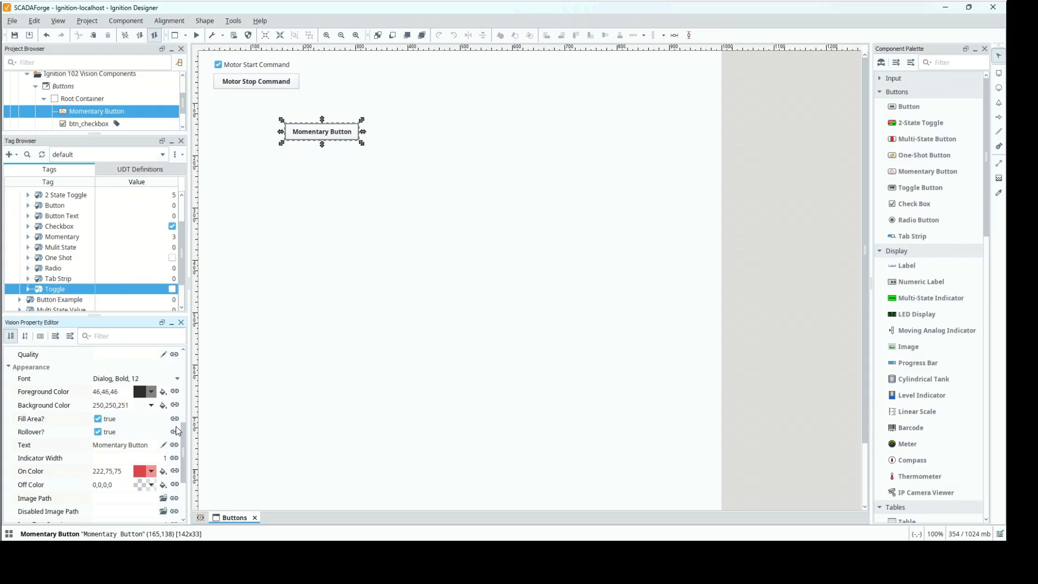
pyautogui.moveTo(186, 437); pyautogui.dragTo(185, 376)
pyautogui.scroll(-4, 184, 383)
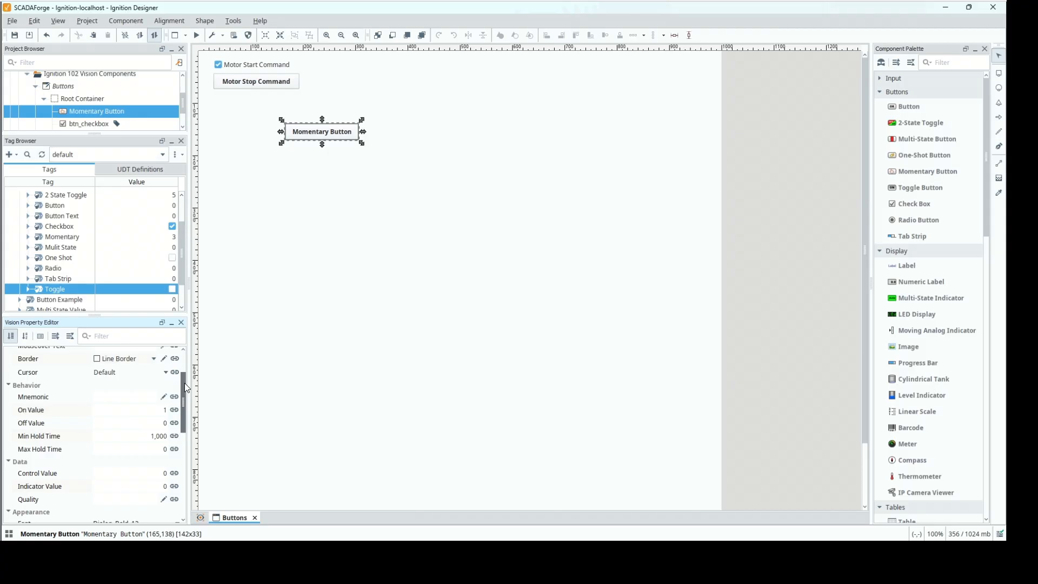
pyautogui.moveTo(185, 391); pyautogui.dragTo(185, 391)
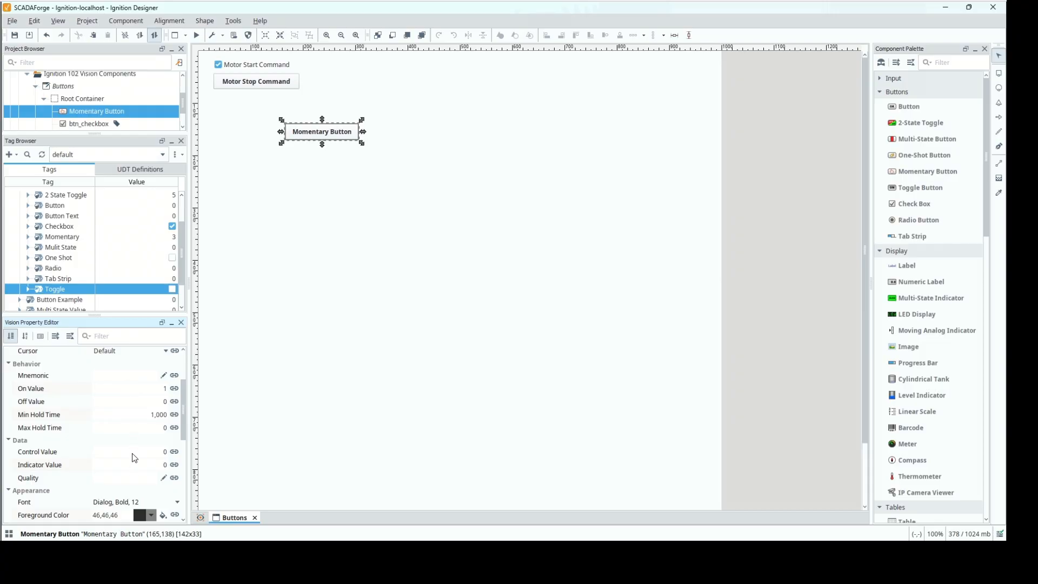
pyautogui.click(148, 395)
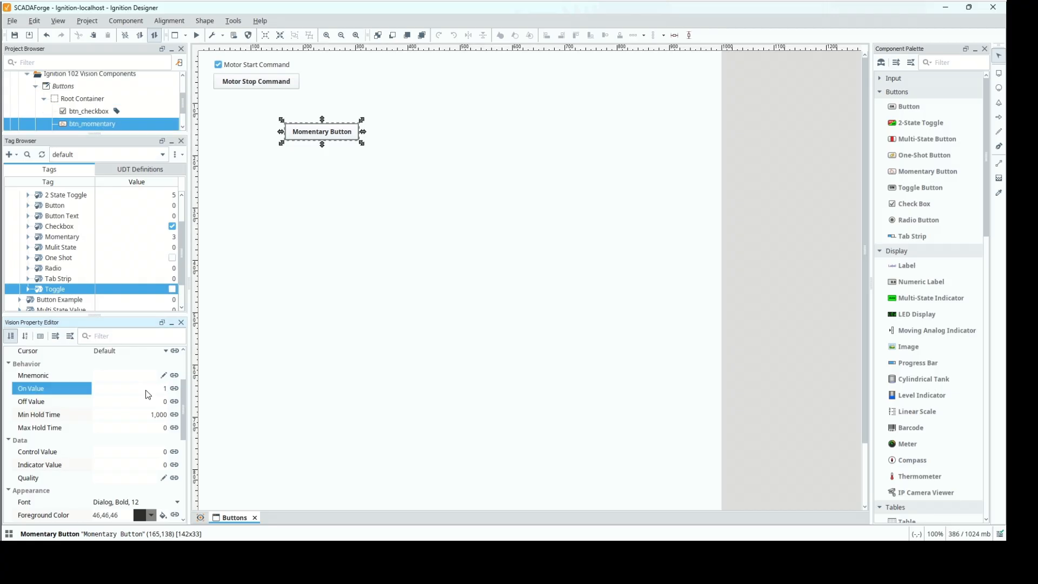
pyautogui.write('0')
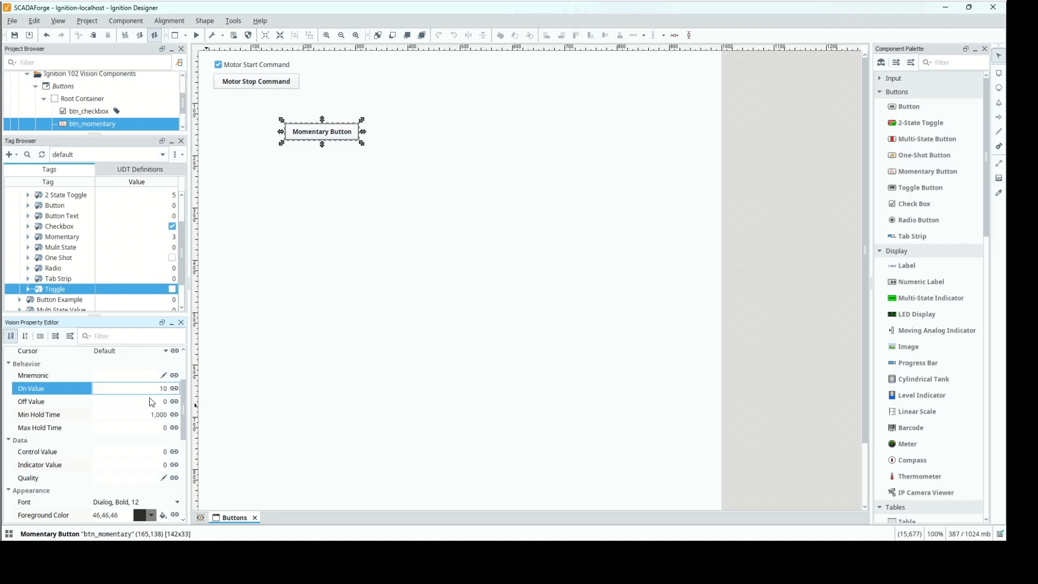
pyautogui.click(152, 403)
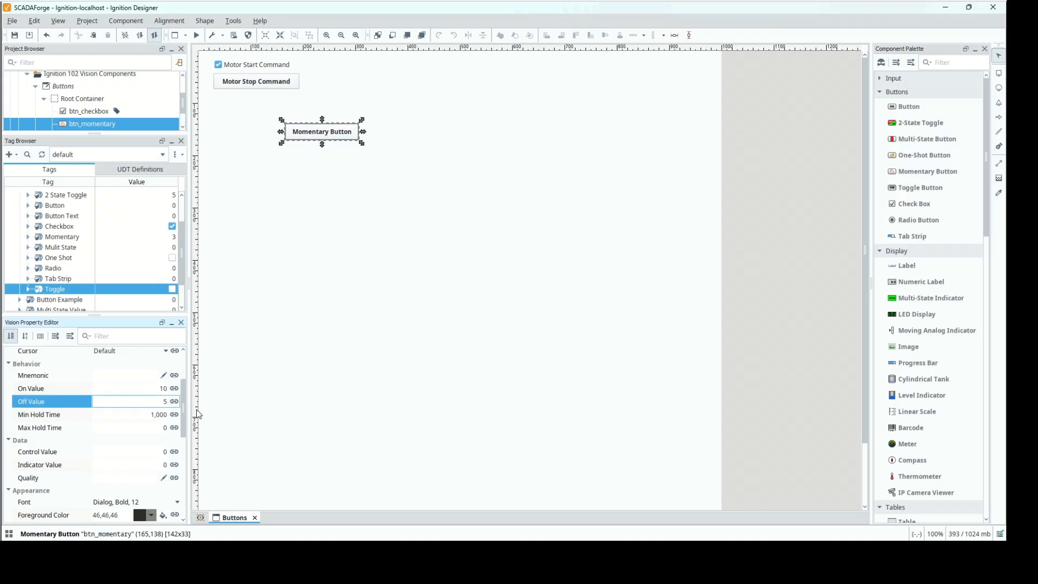
pyautogui.click(128, 413)
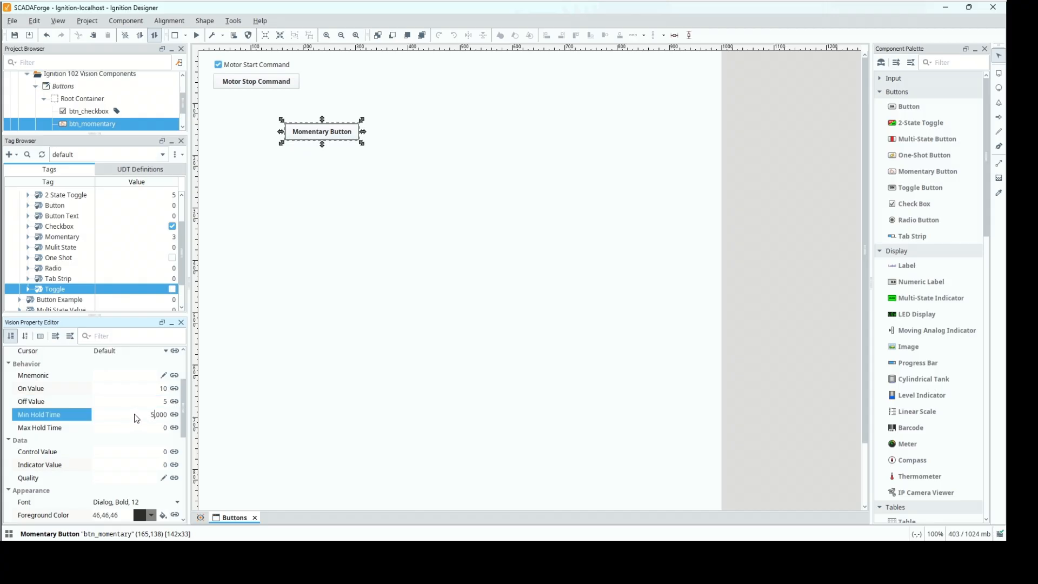
# Finish entering the 5,000 Min Hold Time and bind the momentary button's Control Value bidirectionally to the Ignition 102/Buttons/Momentary tag.
pyautogui.write('5')
pyautogui.press('Return')
pyautogui.rightClick(53, 238)
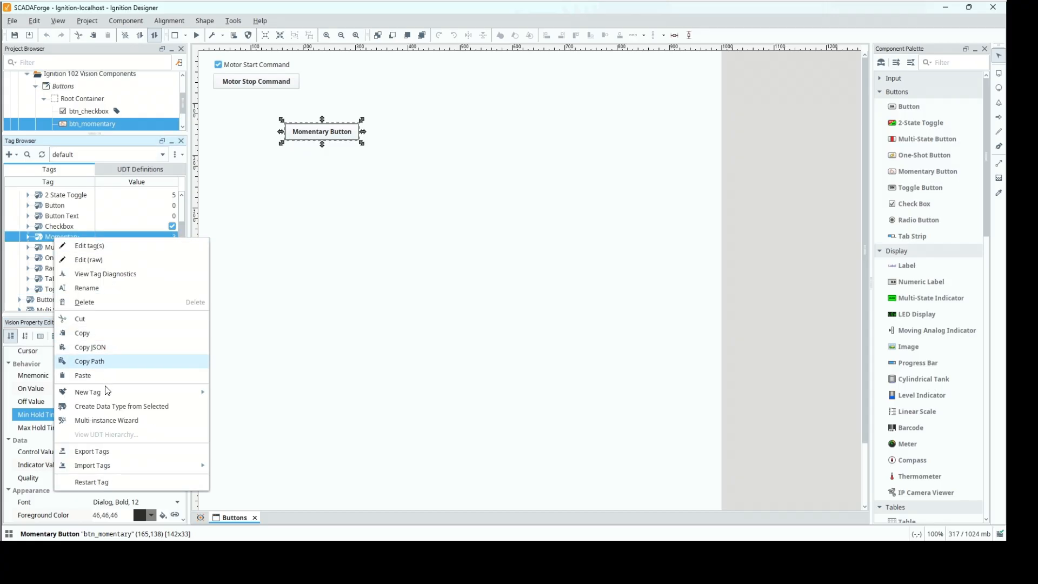
pyautogui.click(106, 372)
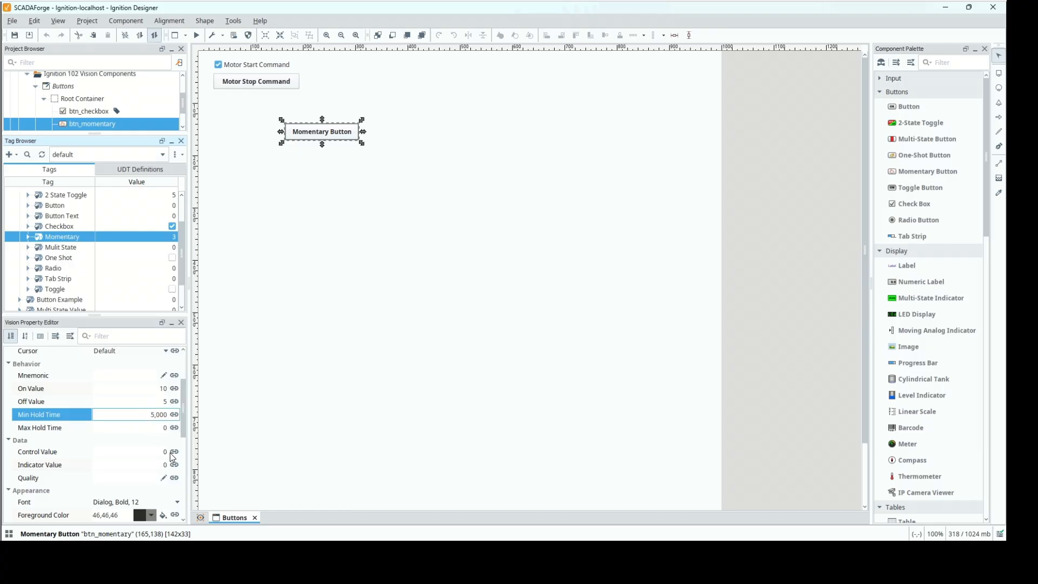
pyautogui.click(174, 452)
pyautogui.click(314, 127)
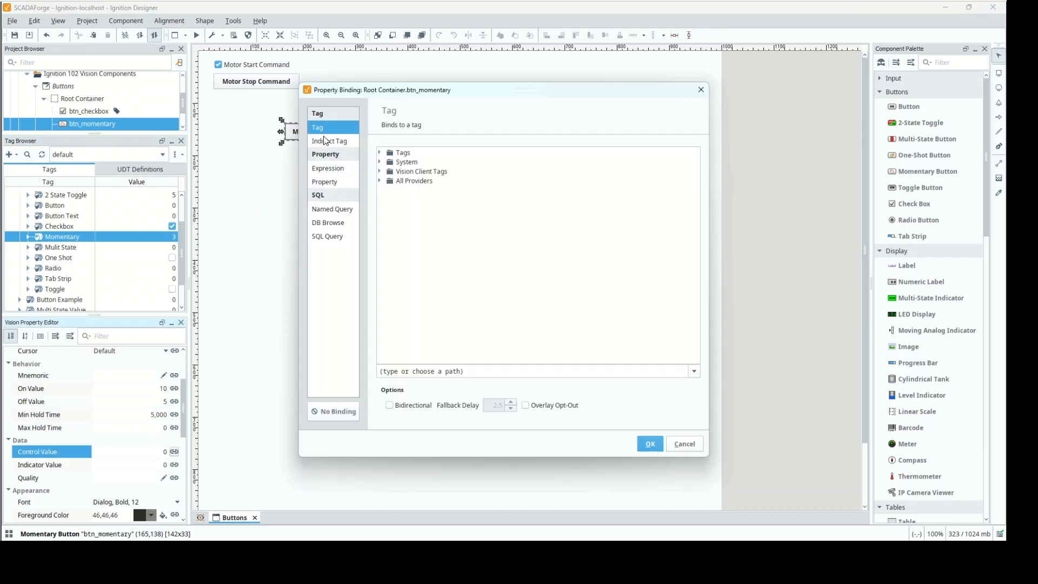
pyautogui.click(460, 370)
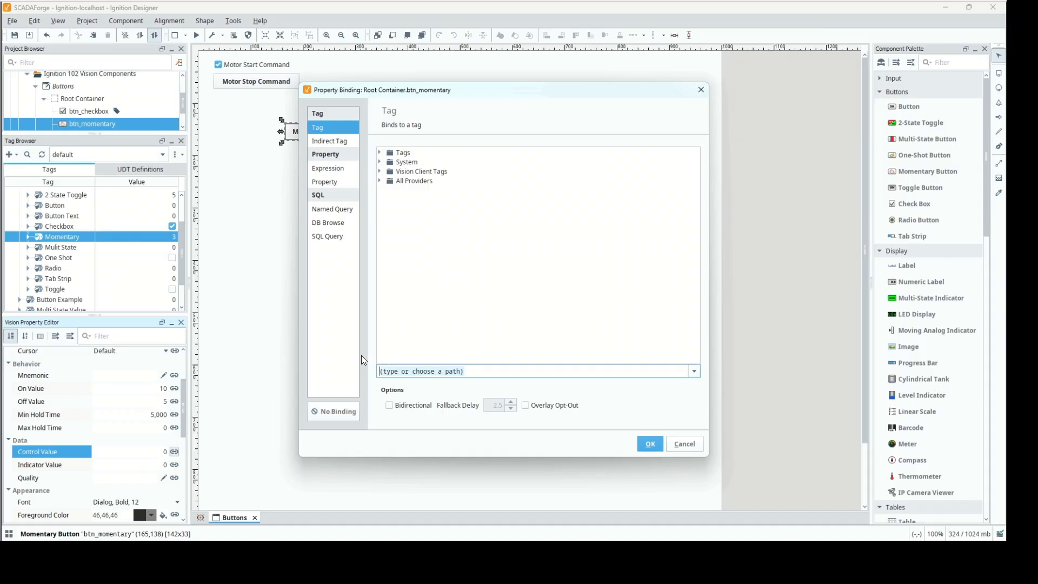
pyautogui.hotkey('ctrl', 'v')
pyautogui.click(390, 405)
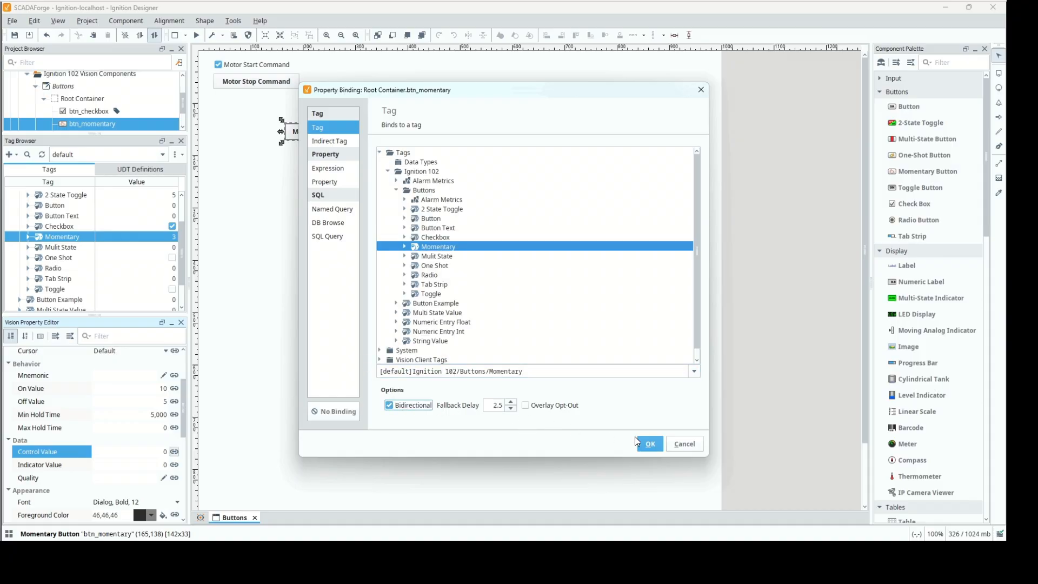
pyautogui.click(650, 442)
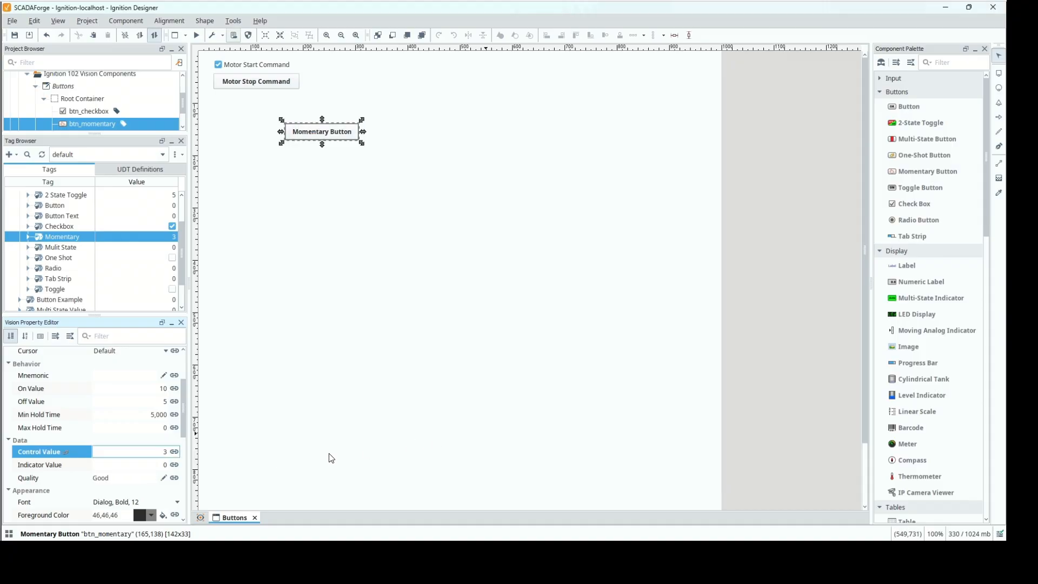
# Bind the momentary button's Indicator Value to its own Control Value property, Root Container.btn_momentary.controlValue.
pyautogui.click(174, 465)
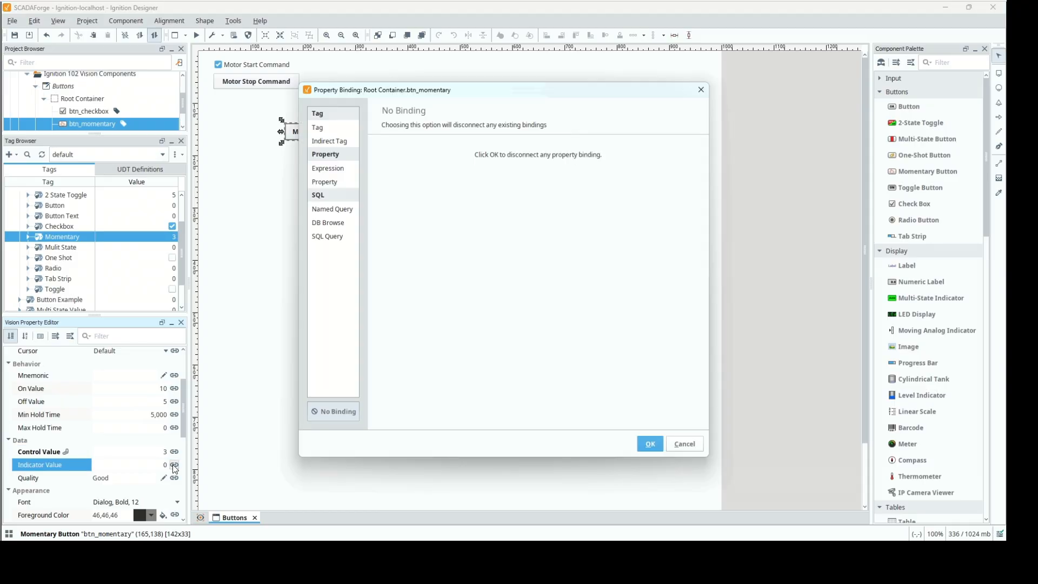
pyautogui.click(321, 185)
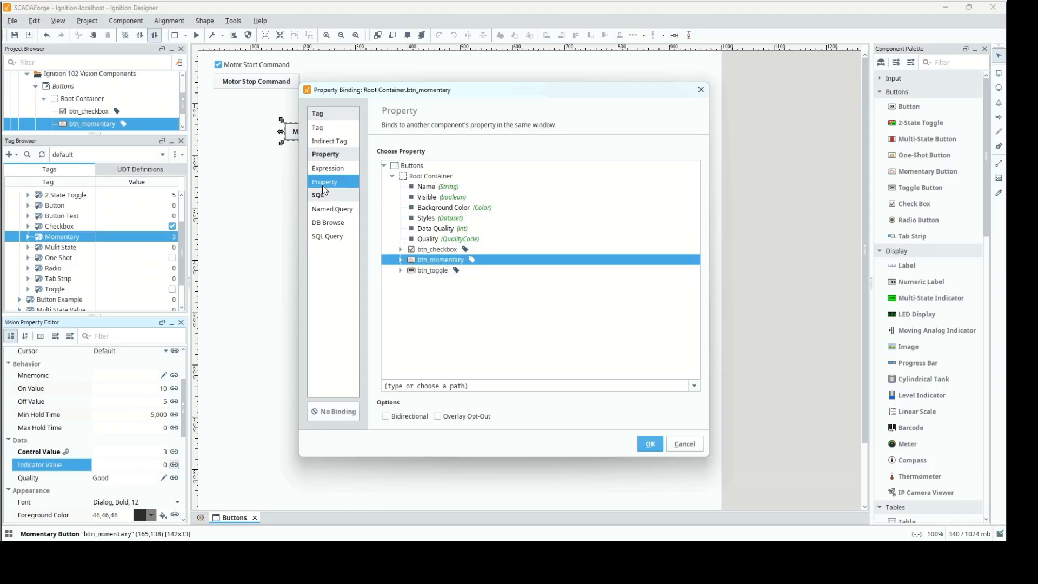
pyautogui.click(401, 261)
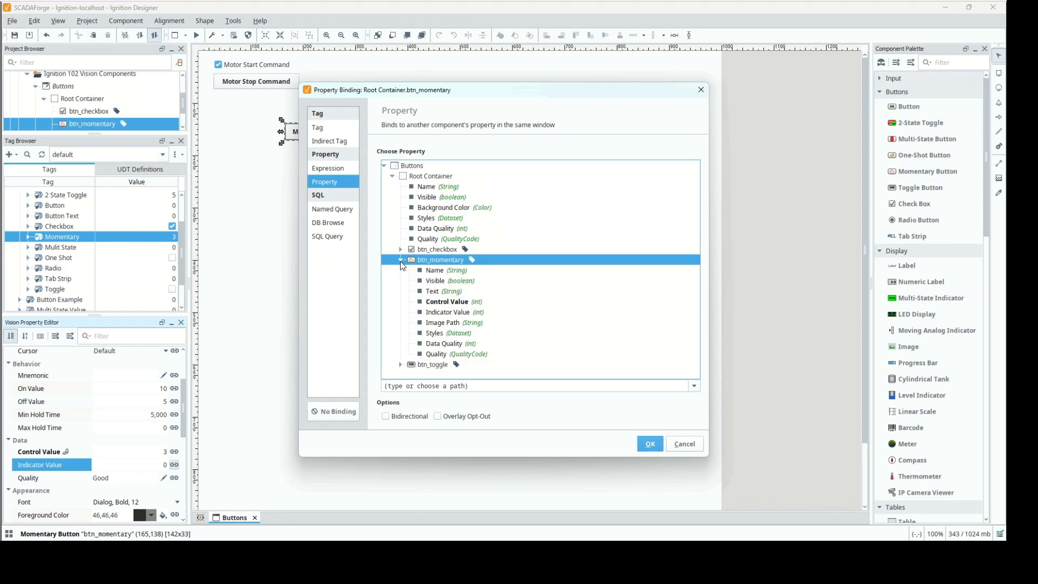
pyautogui.click(433, 303)
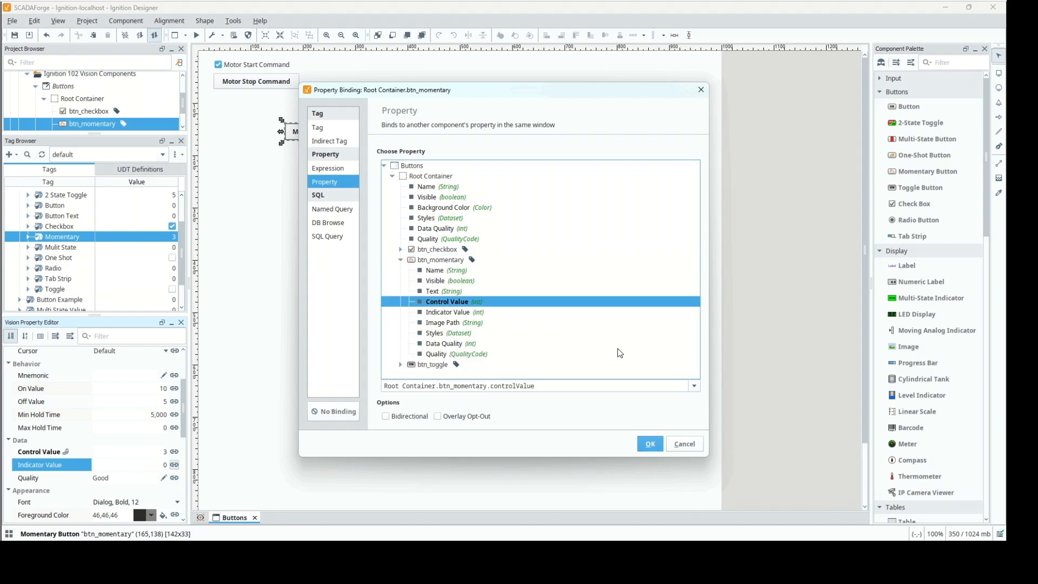
pyautogui.click(651, 445)
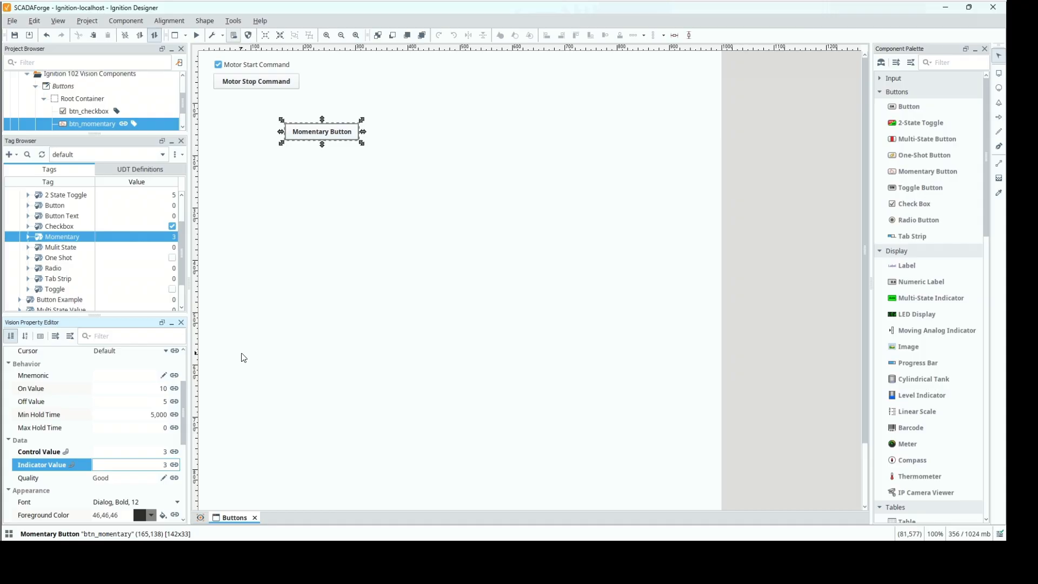
# Open the Style Customizer for the momentary button, with Indicator Value as the driving property and Background Color as a styled property.
pyautogui.rightClick(325, 130)
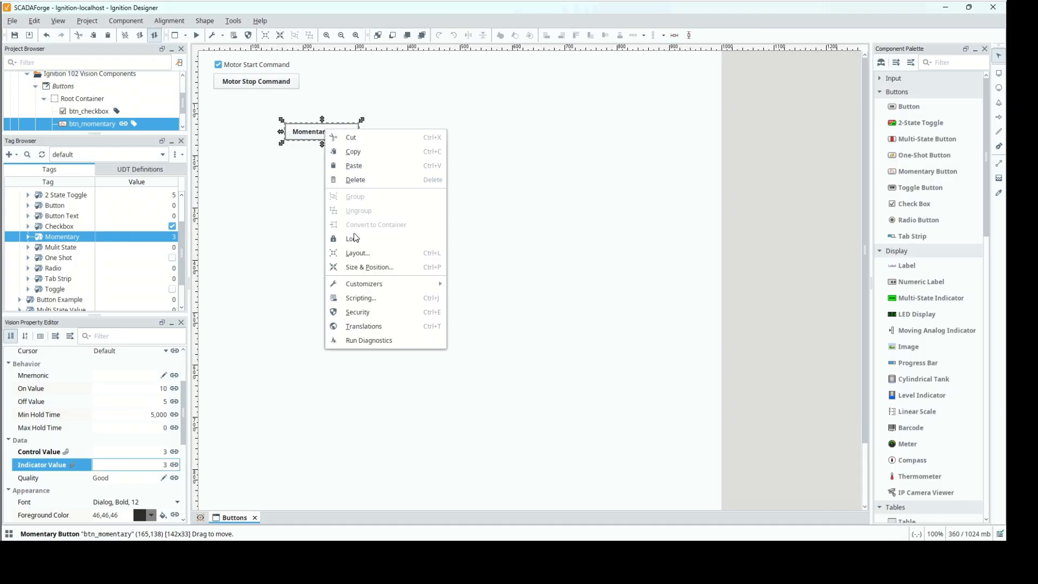
pyautogui.moveTo(377, 286)
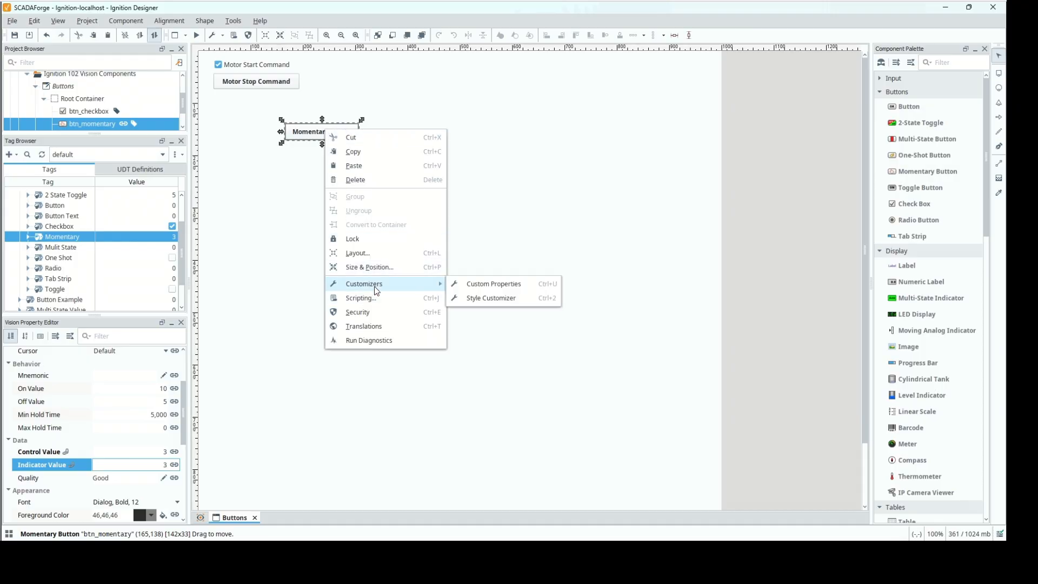
pyautogui.click(488, 301)
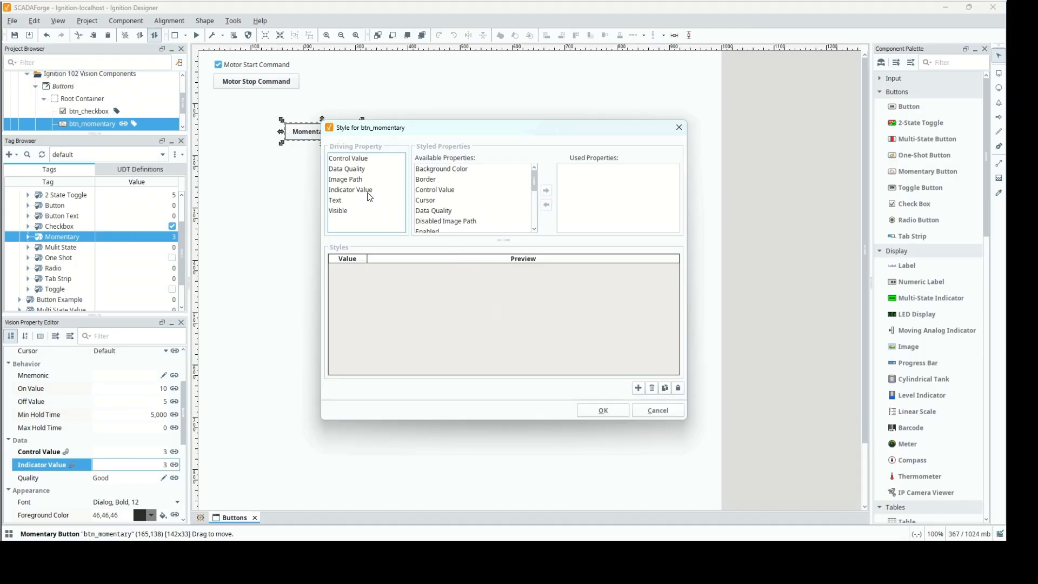
pyautogui.click(393, 192)
pyautogui.click(507, 173)
pyautogui.click(550, 193)
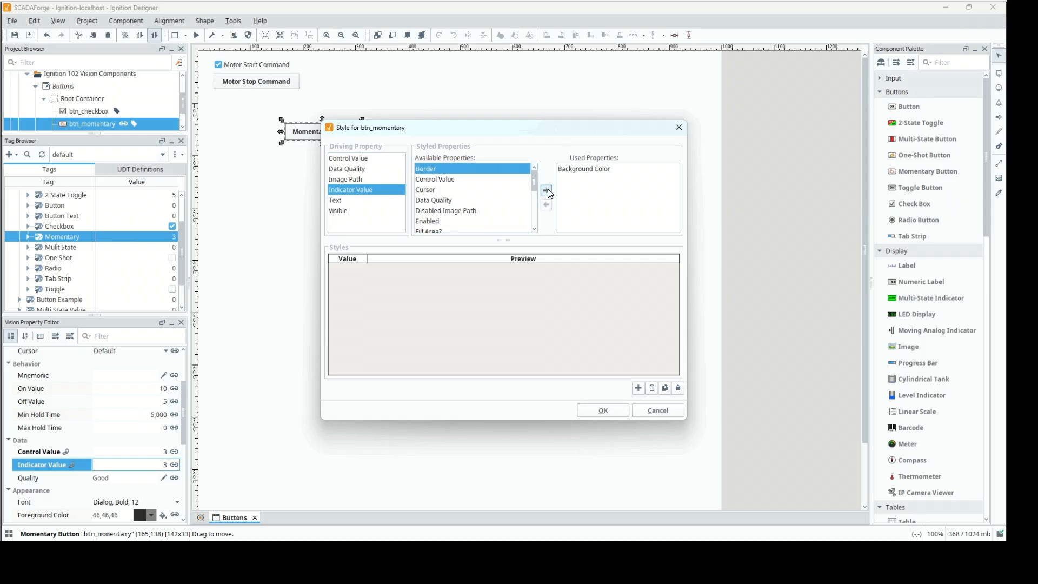
pyautogui.click(603, 179)
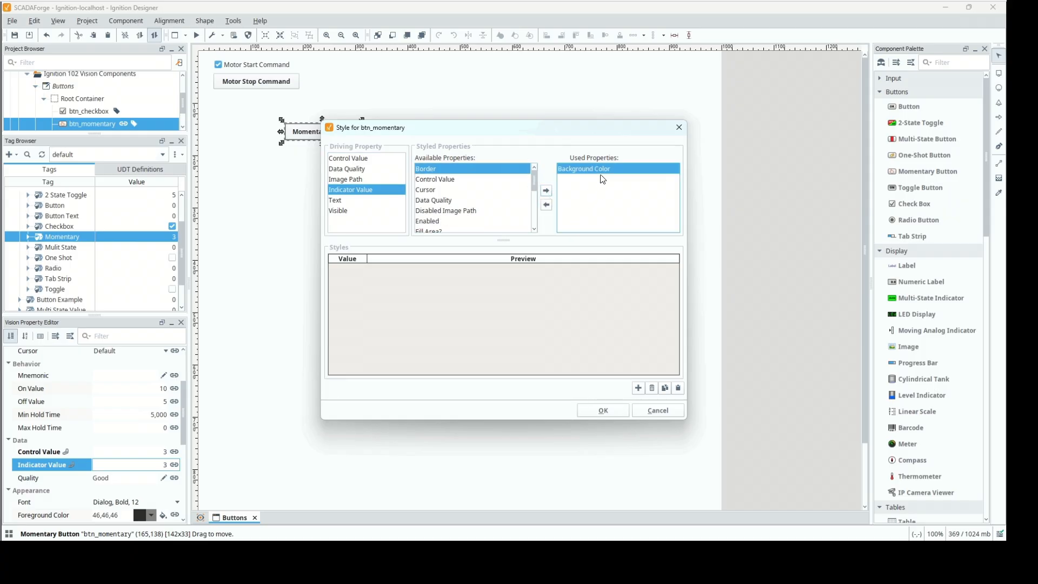
# Add two style rows for the momentary button with the driving values 5 and 10.
pyautogui.click(639, 389)
pyautogui.click(638, 388)
pyautogui.doubleClick(351, 269)
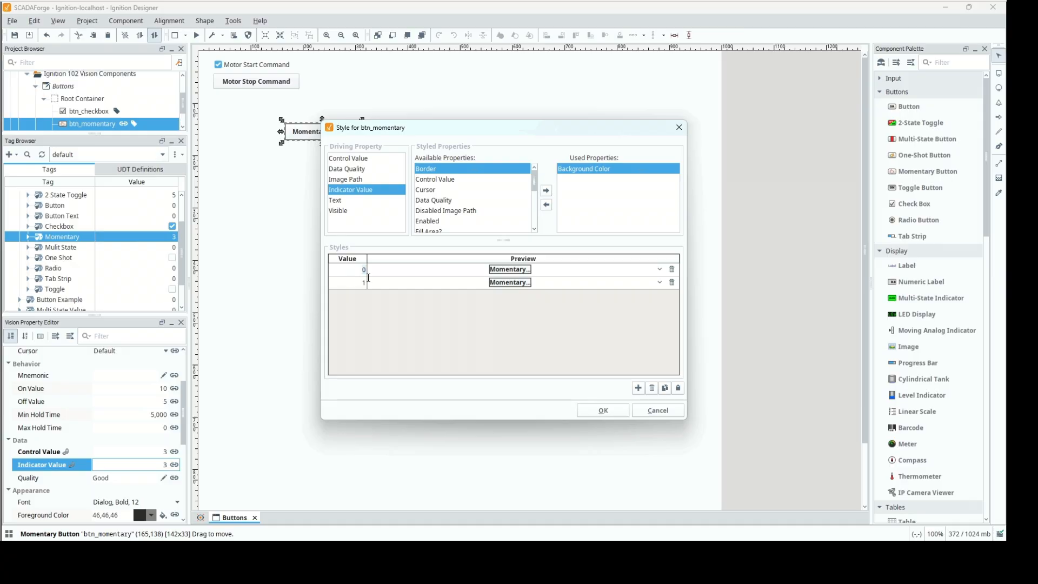
pyautogui.write('5')
pyautogui.doubleClick(358, 283)
pyautogui.click(359, 270)
pyautogui.write('0')
pyautogui.press('Return')
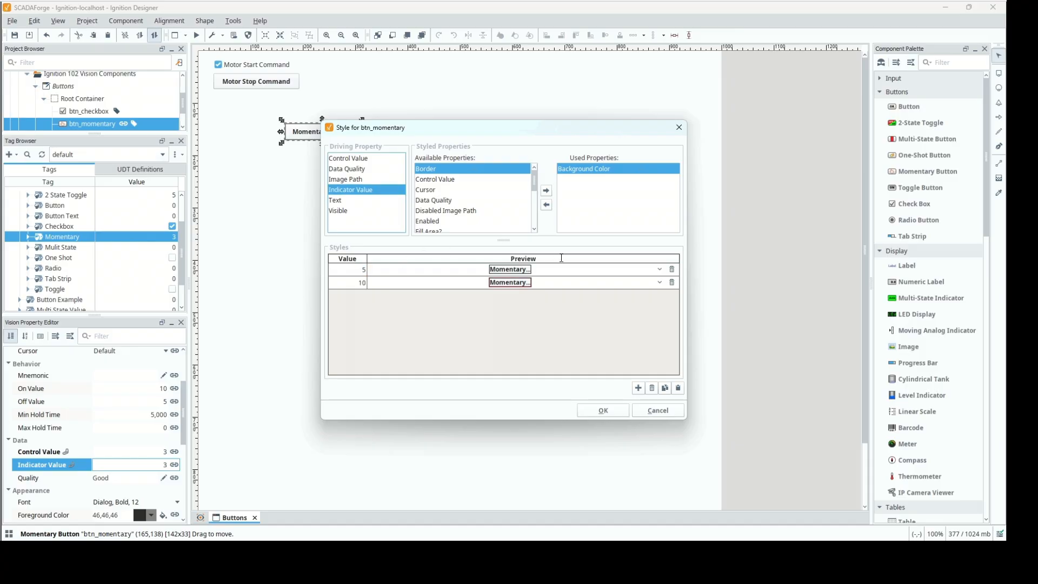
# Set the style Background Color to red for value 5 and bright green for value 10.
pyautogui.click(659, 271)
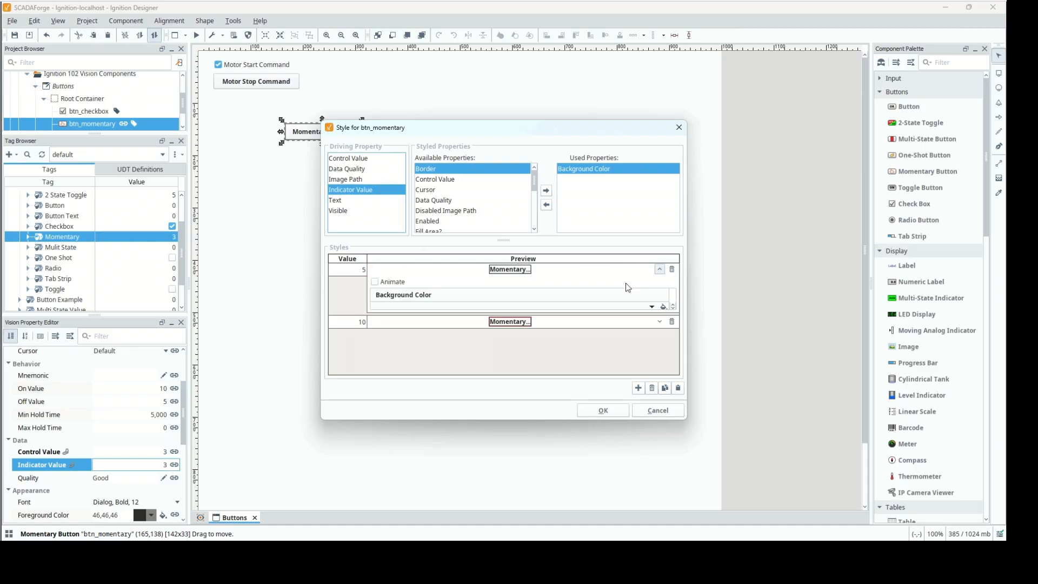
pyautogui.click(652, 306)
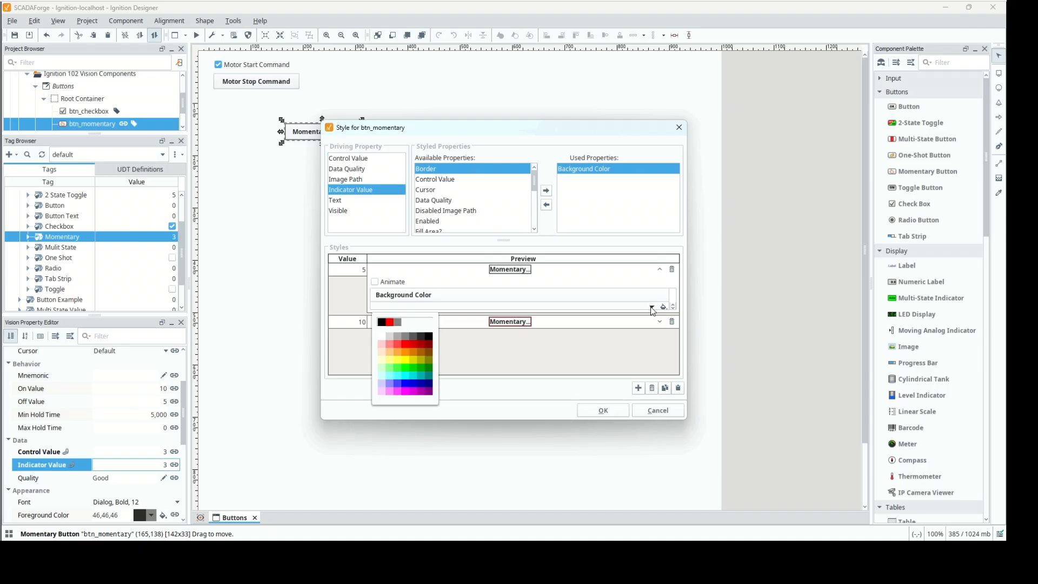
pyautogui.click(390, 324)
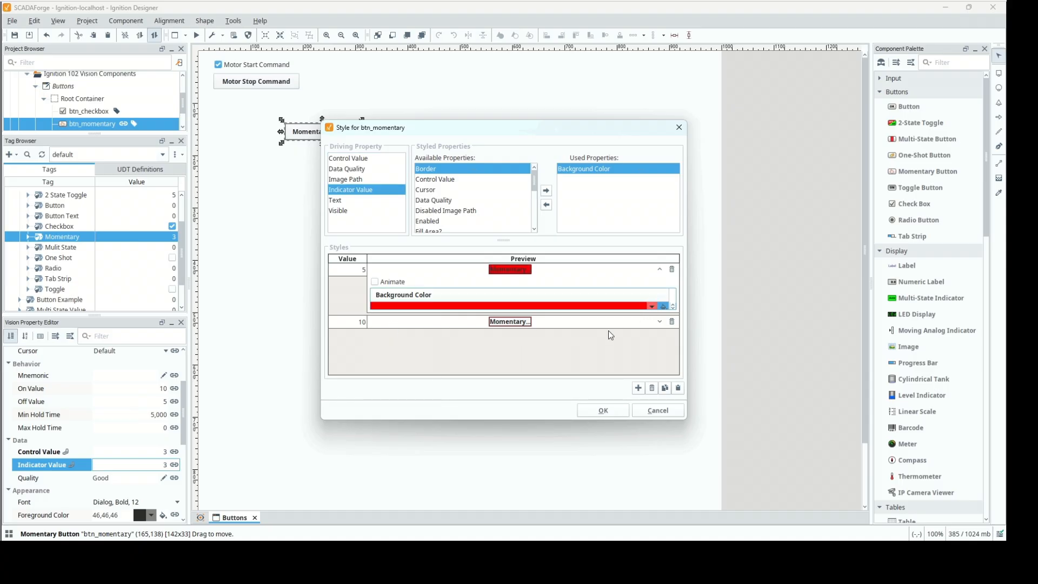
pyautogui.click(660, 323)
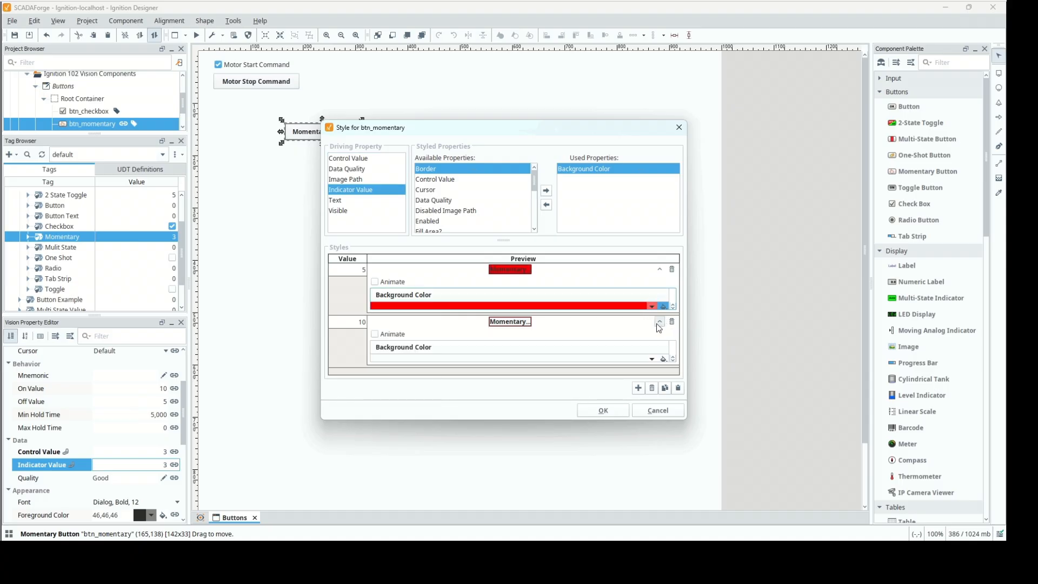
pyautogui.click(652, 359)
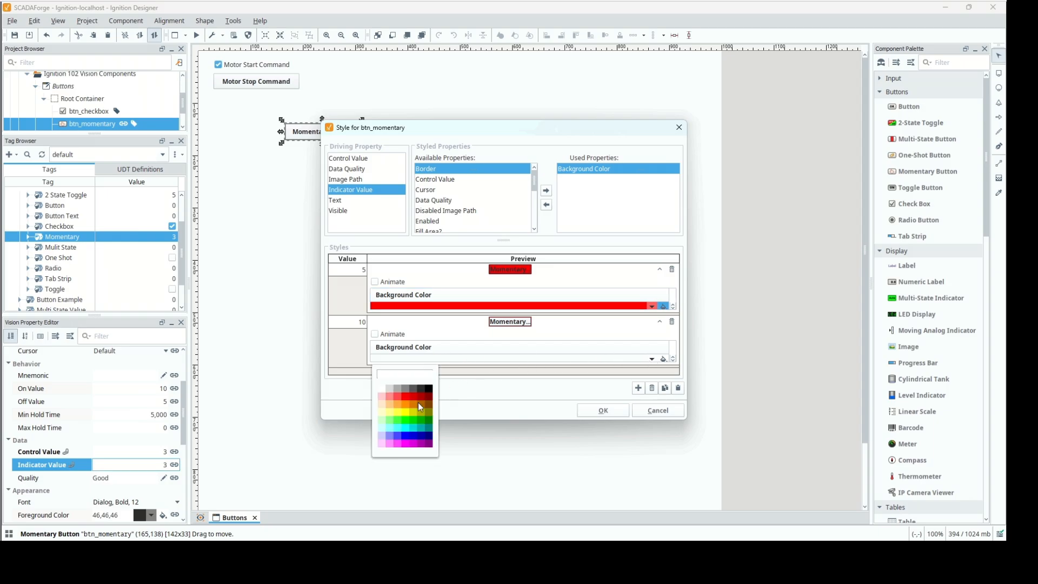
pyautogui.click(405, 424)
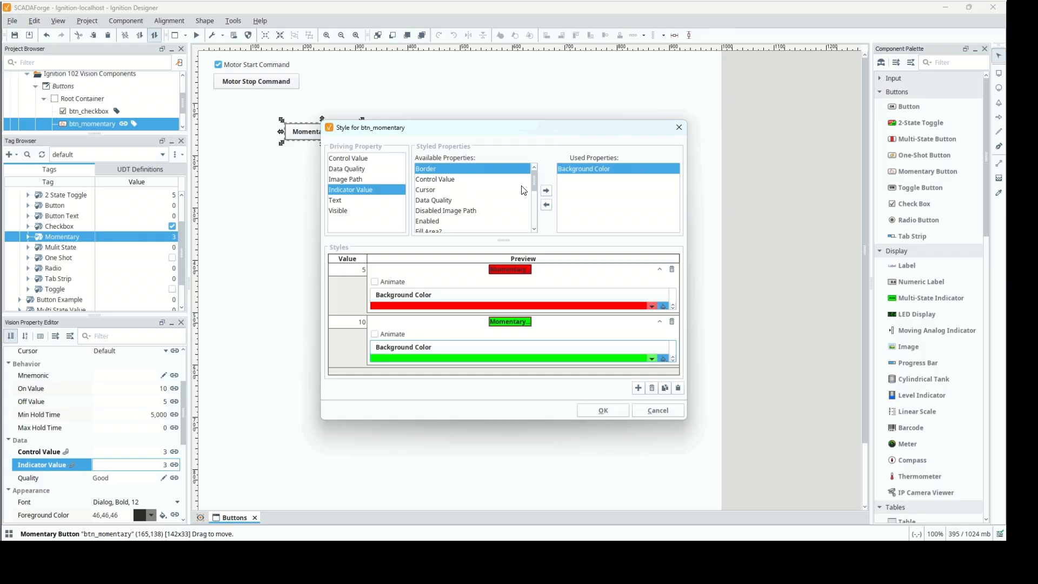
# Add Foreground Color to the styled properties, make it white for value 5, and apply the momentary button's styles.
pyautogui.moveTo(532, 176); pyautogui.dragTo(533, 194)
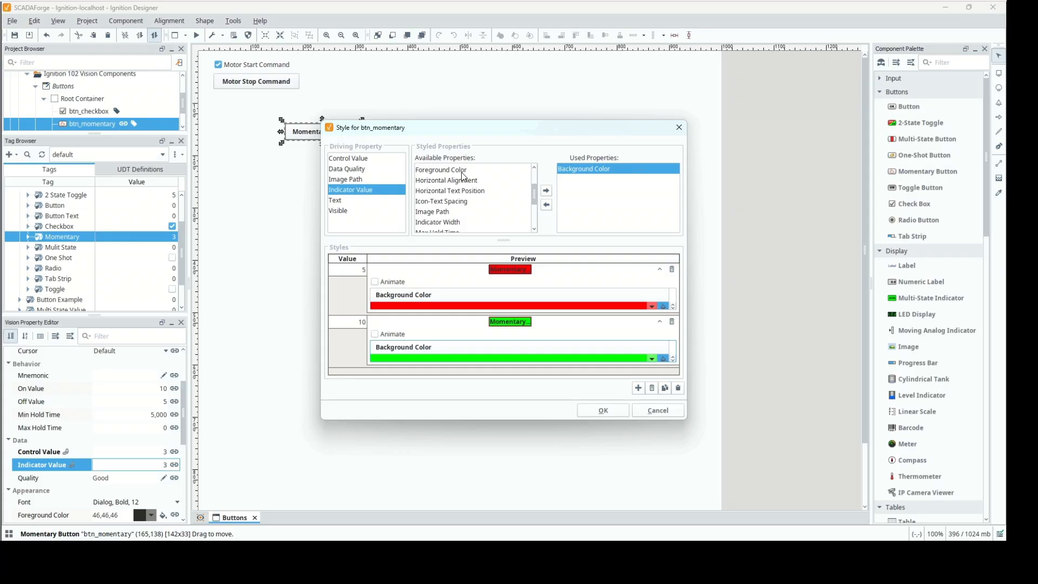
pyautogui.click(462, 170)
pyautogui.click(546, 192)
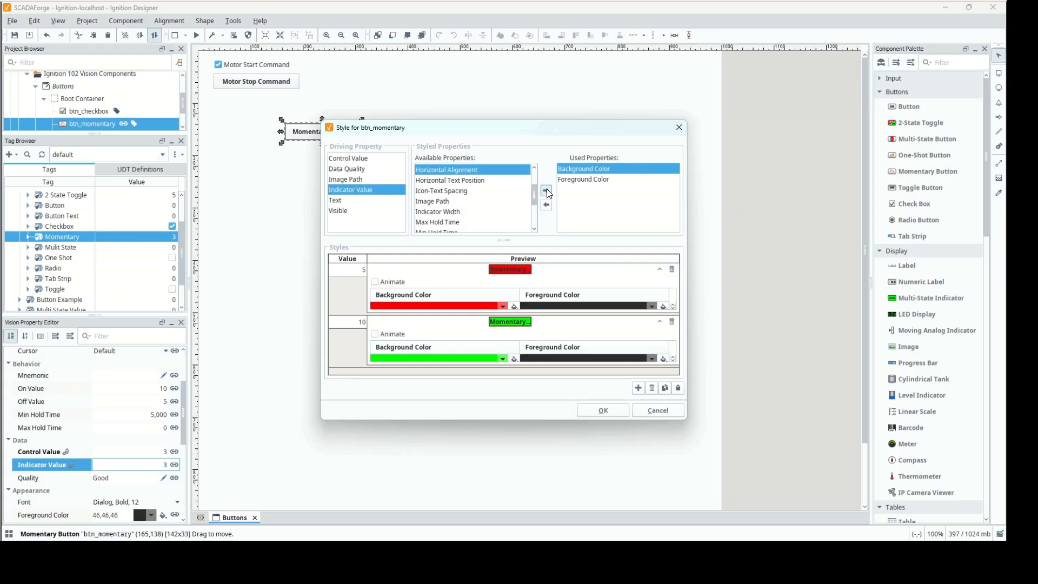
pyautogui.click(652, 306)
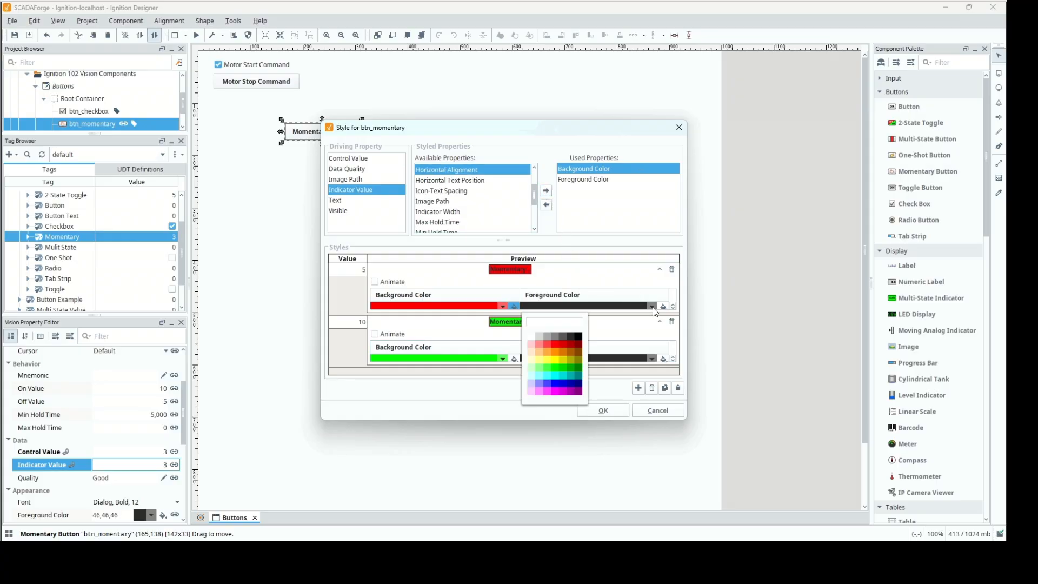
pyautogui.click(531, 335)
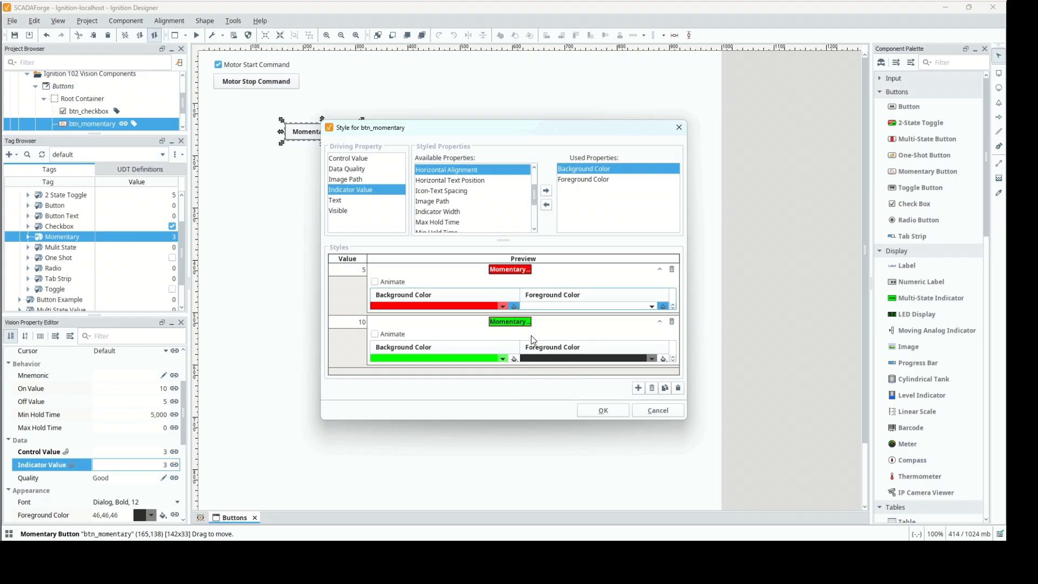
pyautogui.click(601, 410)
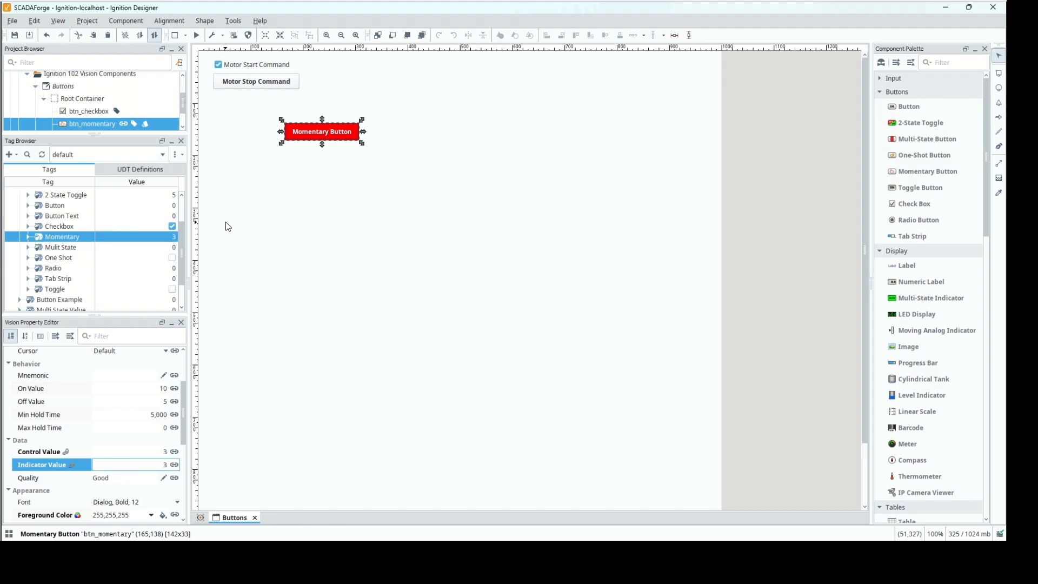
# Start preview mode and trigger the momentary button to test writing its On and Off values to the bound tag.
pyautogui.click(196, 36)
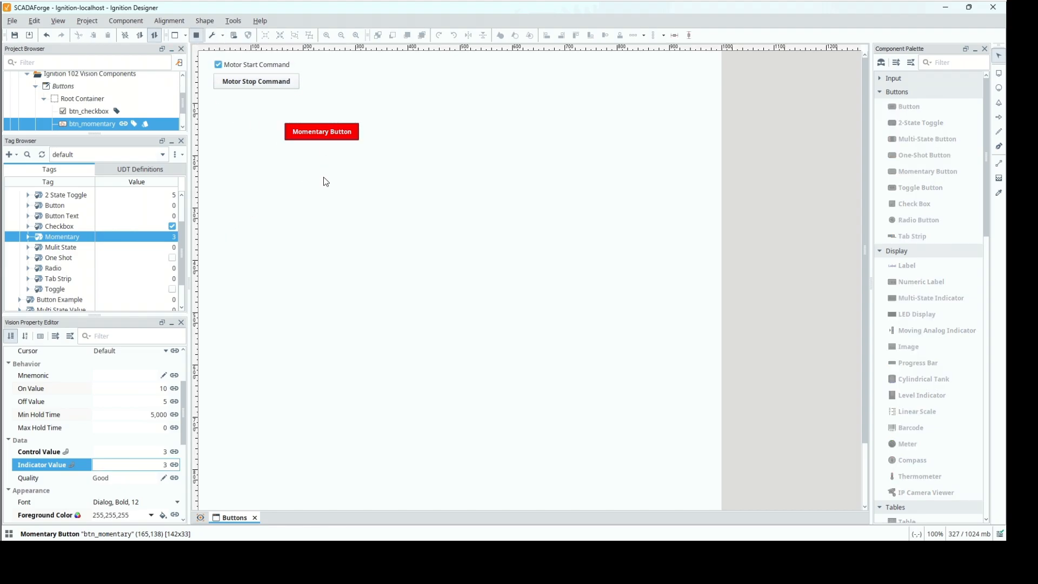
pyautogui.click(334, 134)
pyautogui.moveTo(65, 420)
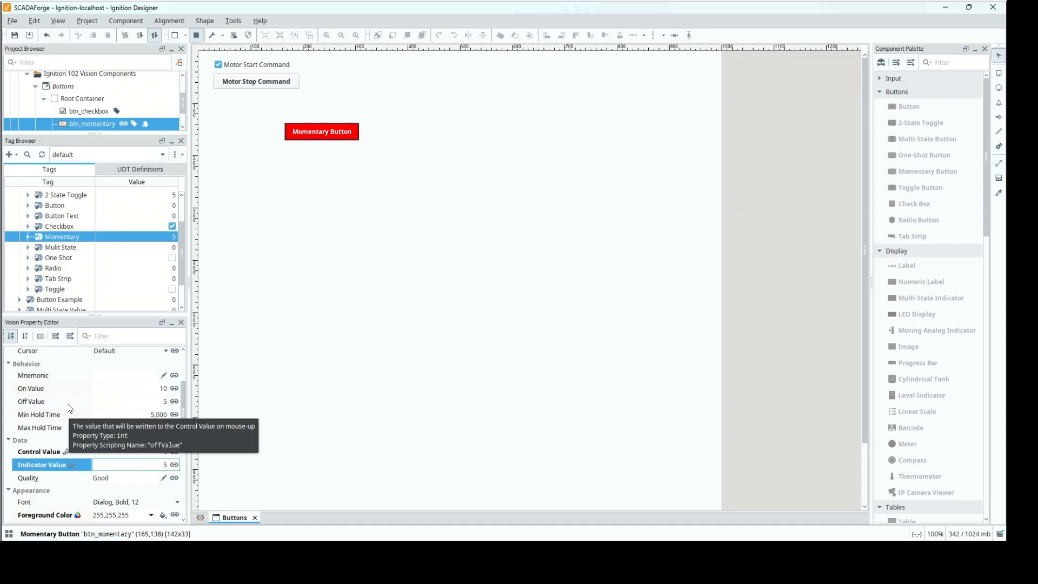
# Set the momentary button's Min Hold Time to 1,000 and trigger the button again in preview mode.
pyautogui.click(131, 417)
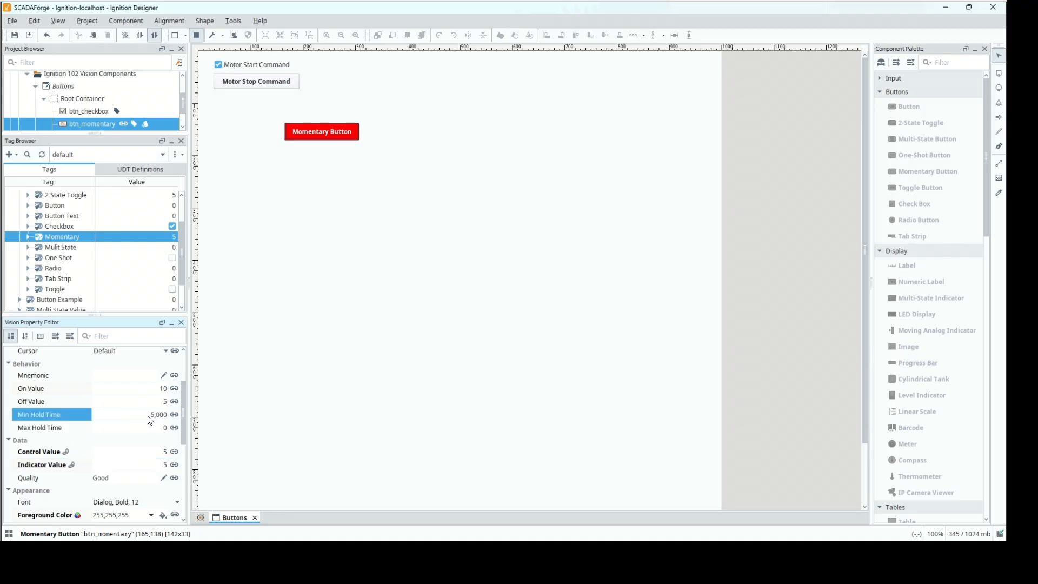
pyautogui.press('Delete')
pyautogui.press('Delete')
pyautogui.write('1')
pyautogui.click(338, 139)
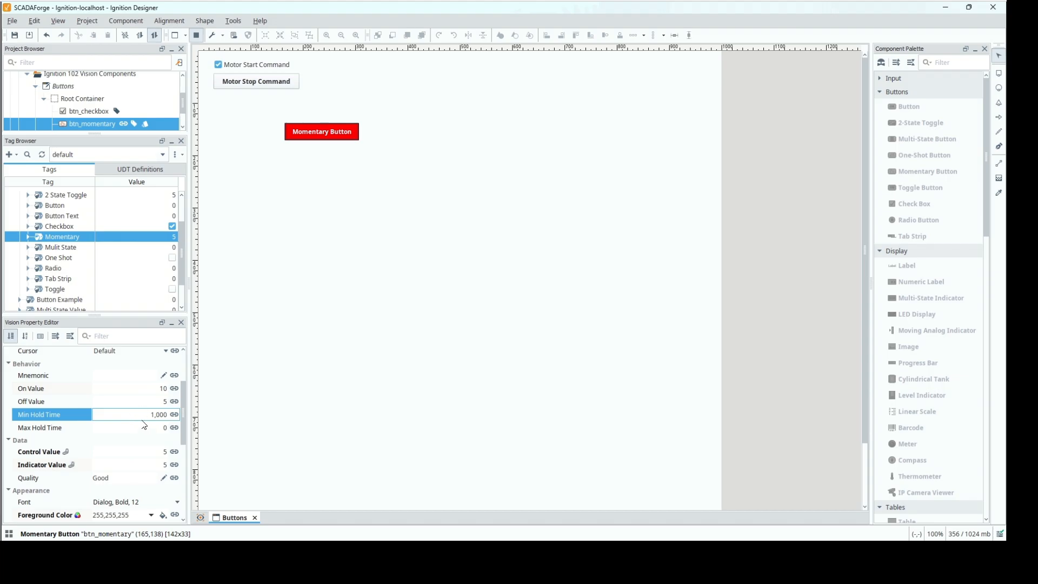
# Leave preview mode and move the momentary button directly beneath the Motor Stop Command button, to about (33,83).
pyautogui.click(196, 36)
pyautogui.moveTo(324, 137); pyautogui.dragTo(257, 108)
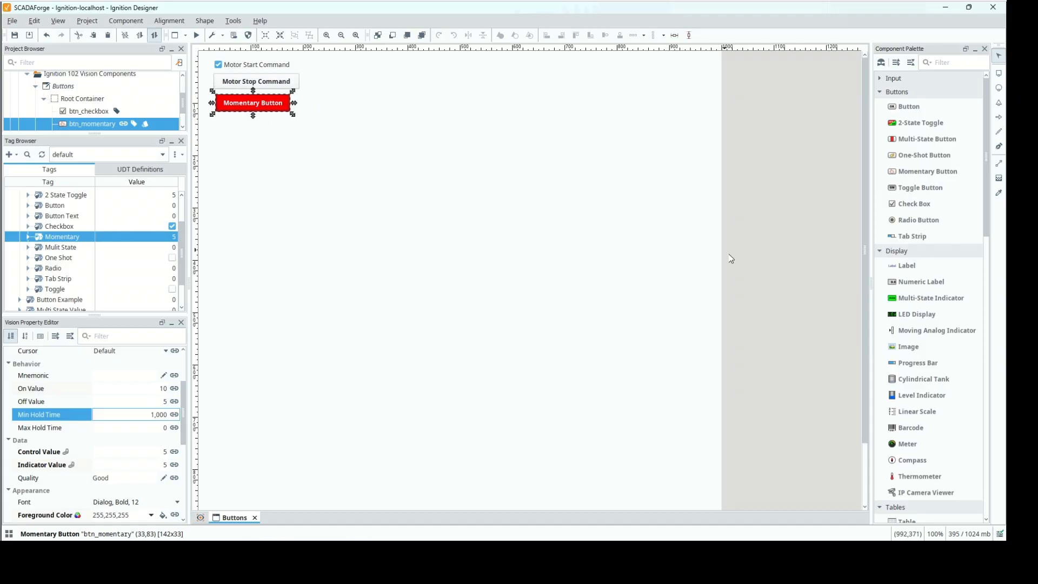
# Add a One-Shot Button in the window's open area at about (339,282) and name it btn_oneshot.
pyautogui.moveTo(935, 157); pyautogui.dragTo(375, 198)
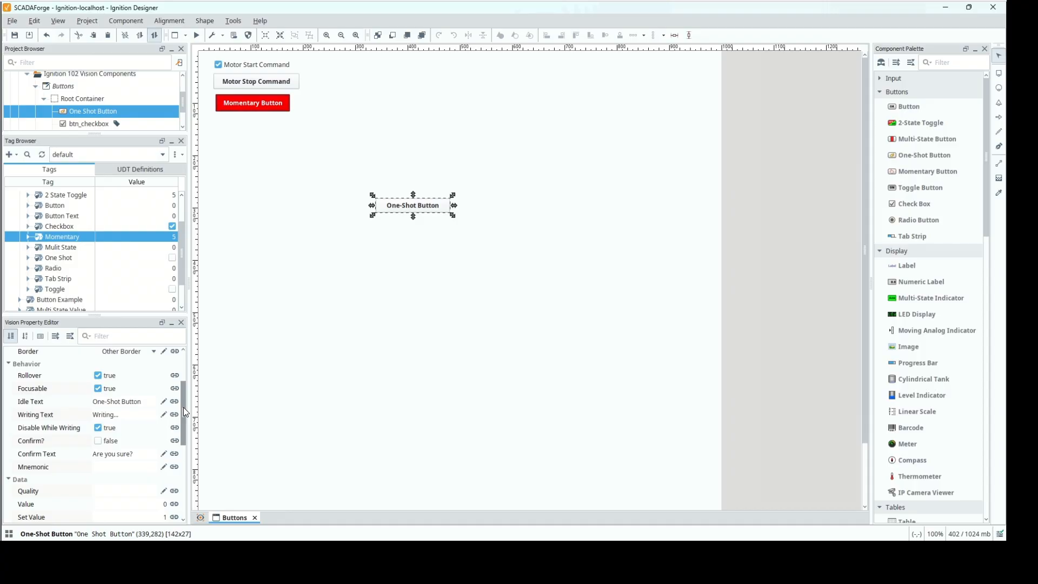
pyautogui.moveTo(183, 406); pyautogui.dragTo(180, 345)
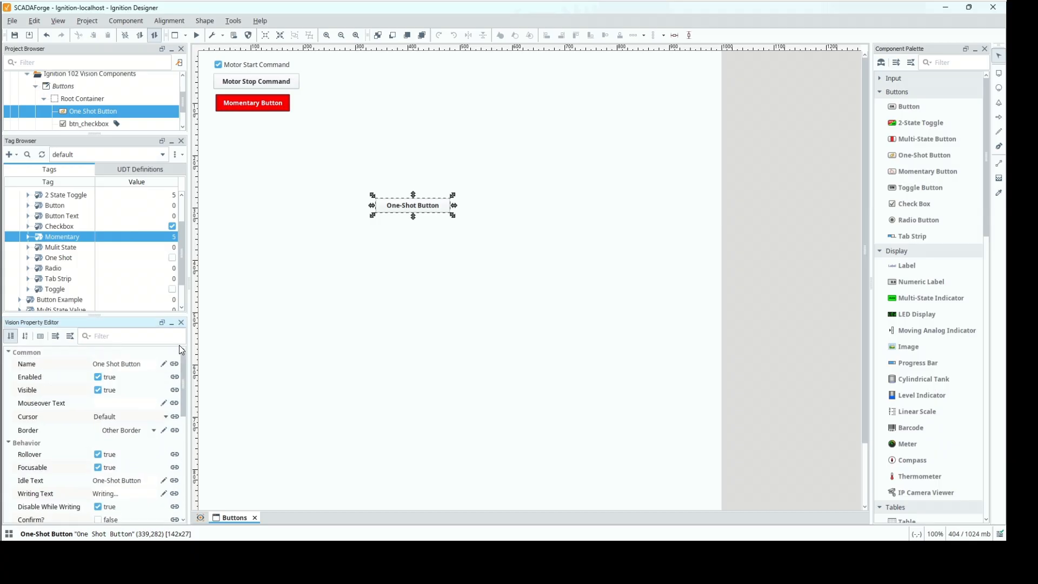
pyautogui.click(146, 369)
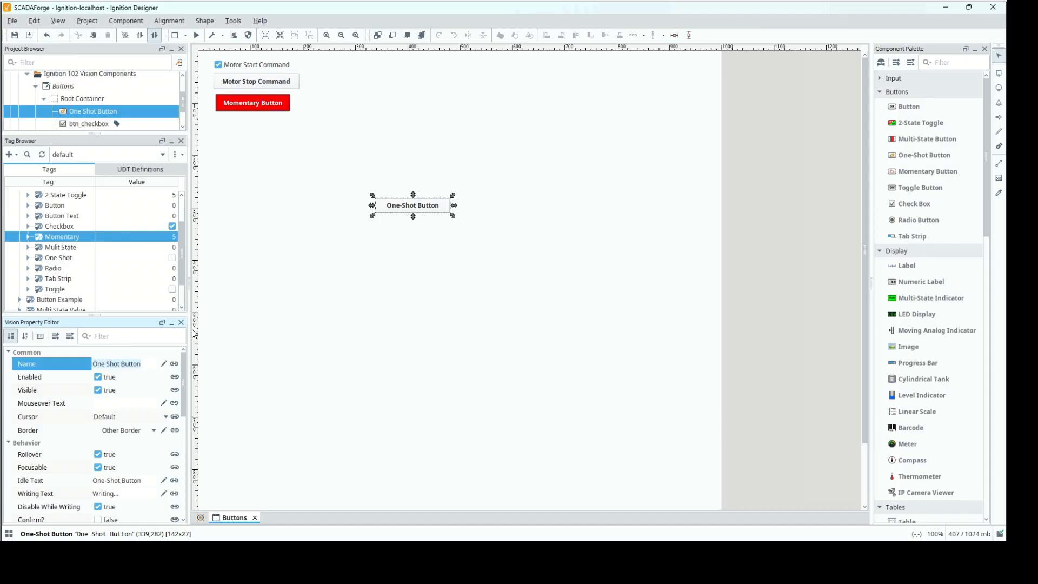
pyautogui.hotkey('ctrl', 'a')
pyautogui.write('btn_oneshot')
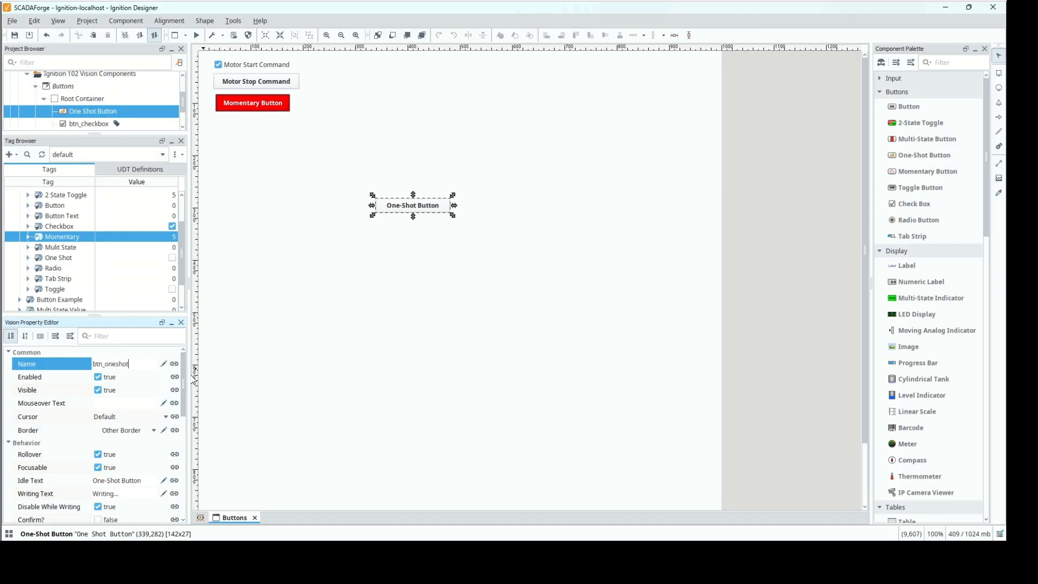
pyautogui.scroll(-1, 187, 387)
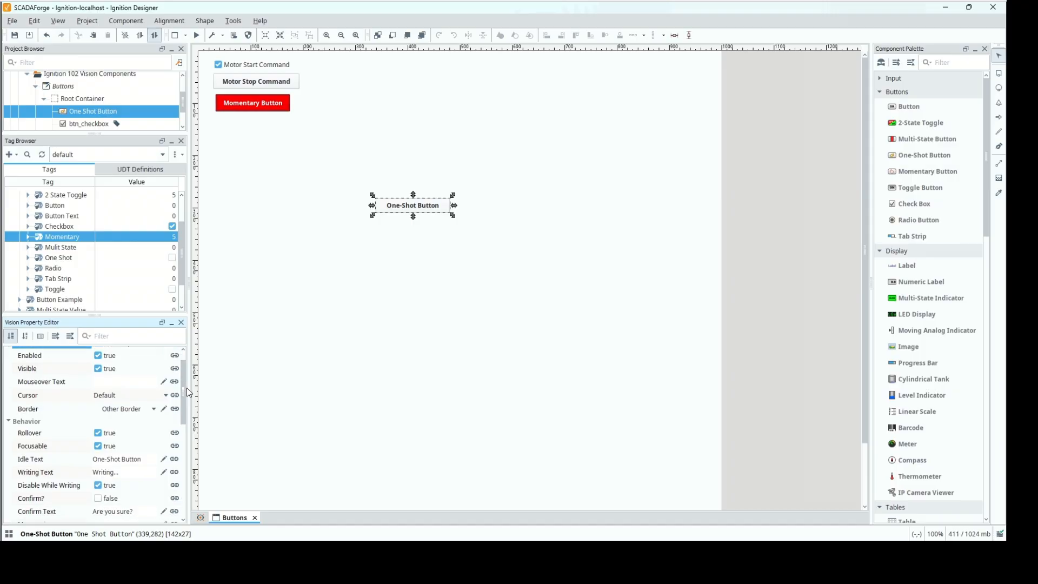
pyautogui.press('Return')
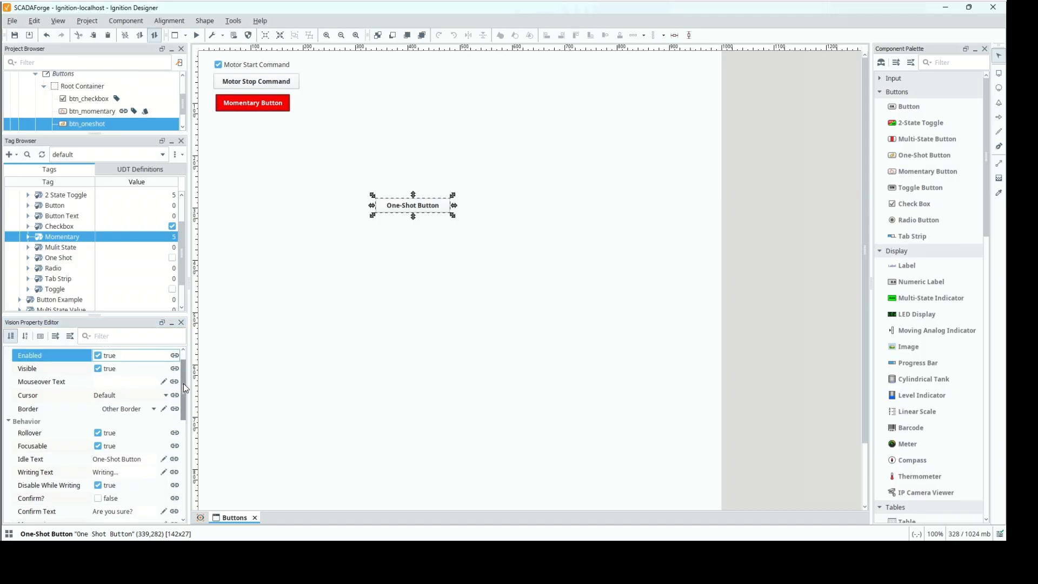
# Change the data type of the Toggle tag to Integer.
pyautogui.scroll(-2, 187, 400)
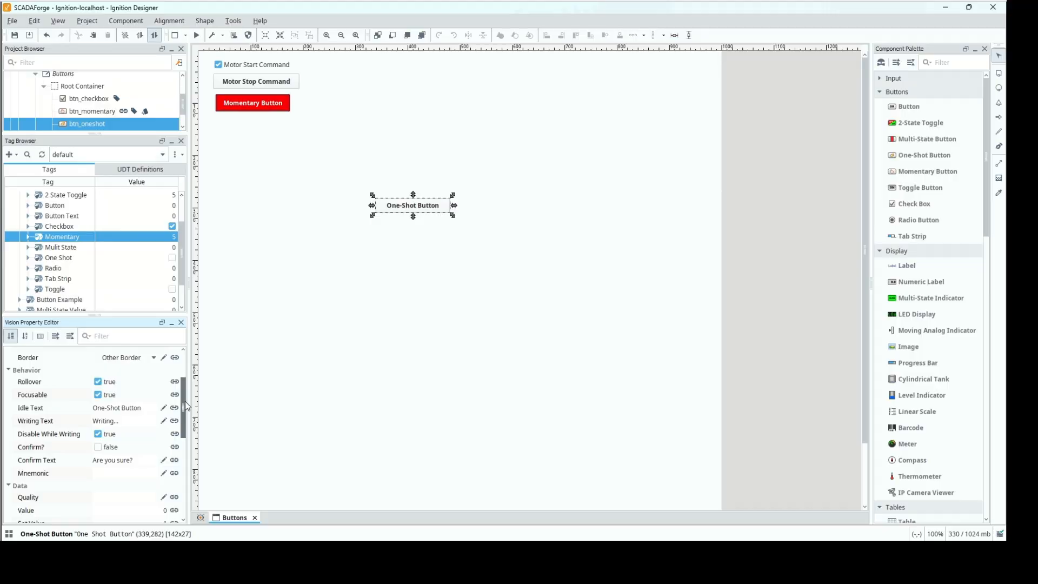
pyautogui.moveTo(185, 405); pyautogui.dragTo(185, 412)
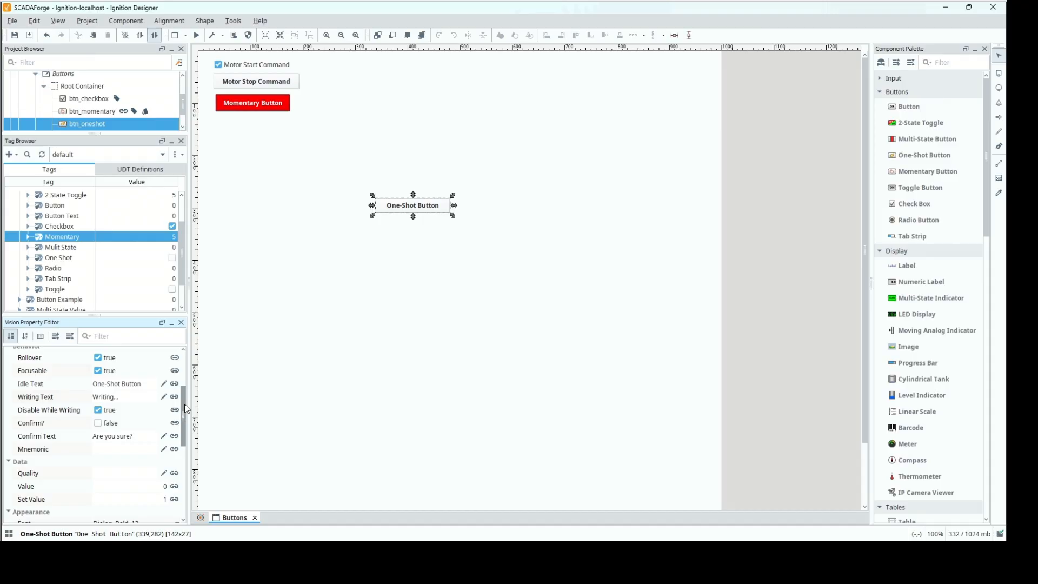
pyautogui.moveTo(184, 410); pyautogui.dragTo(183, 437)
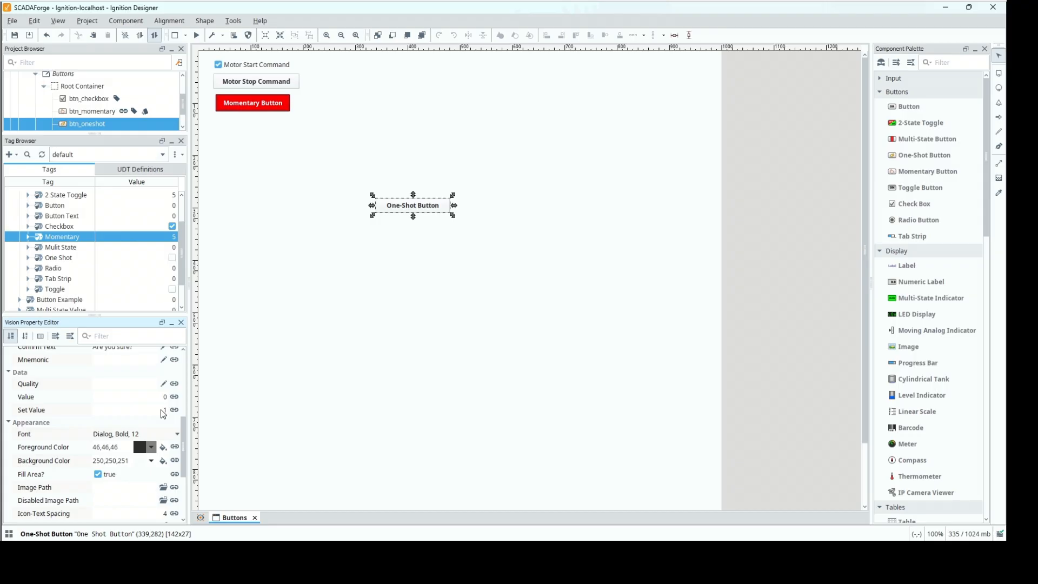
pyautogui.doubleClick(64, 290)
pyautogui.click(536, 299)
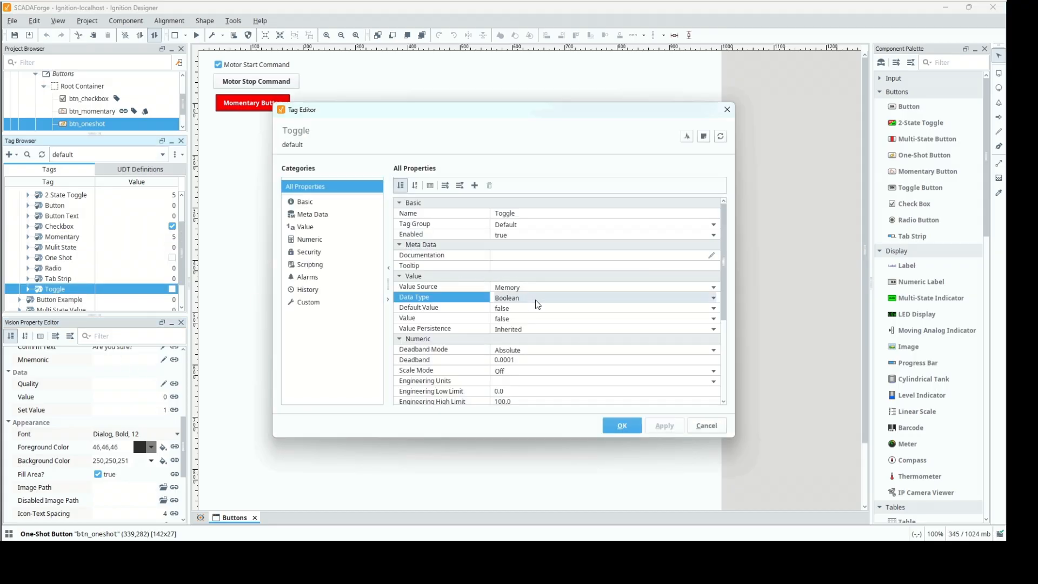
pyautogui.click(538, 297)
pyautogui.scroll(2, 527, 352)
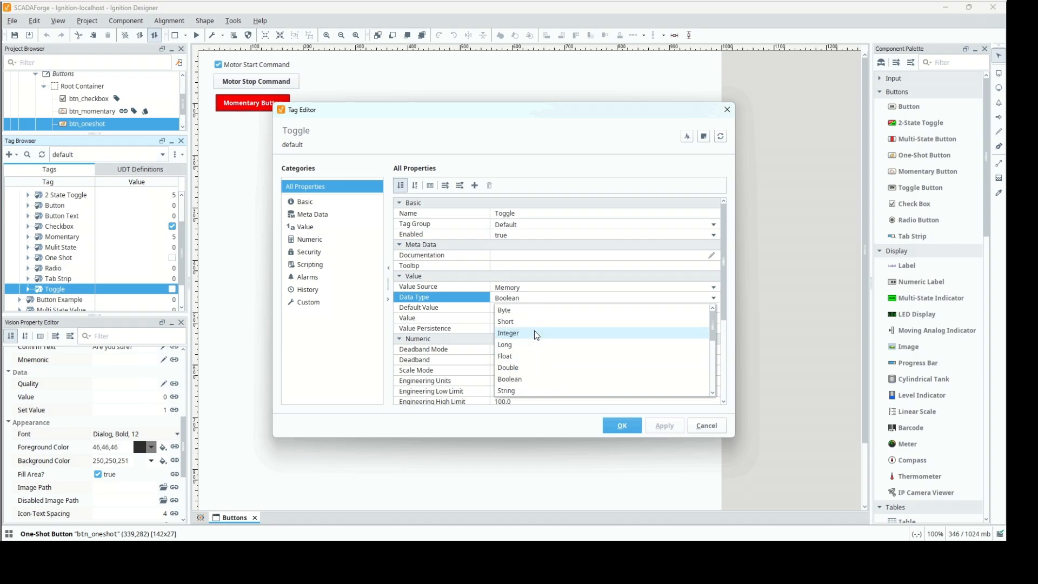
pyautogui.click(531, 335)
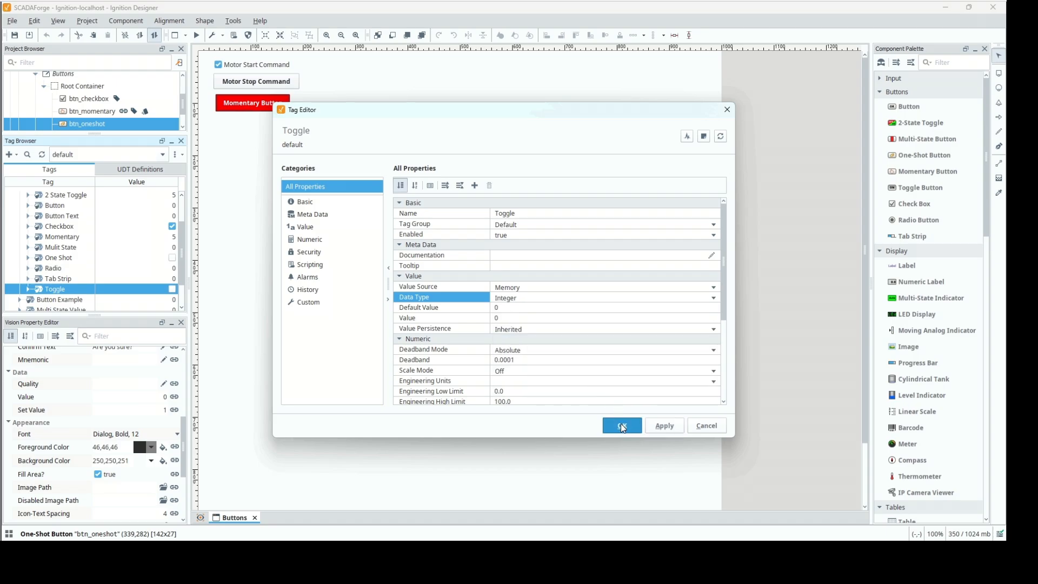
pyautogui.click(621, 427)
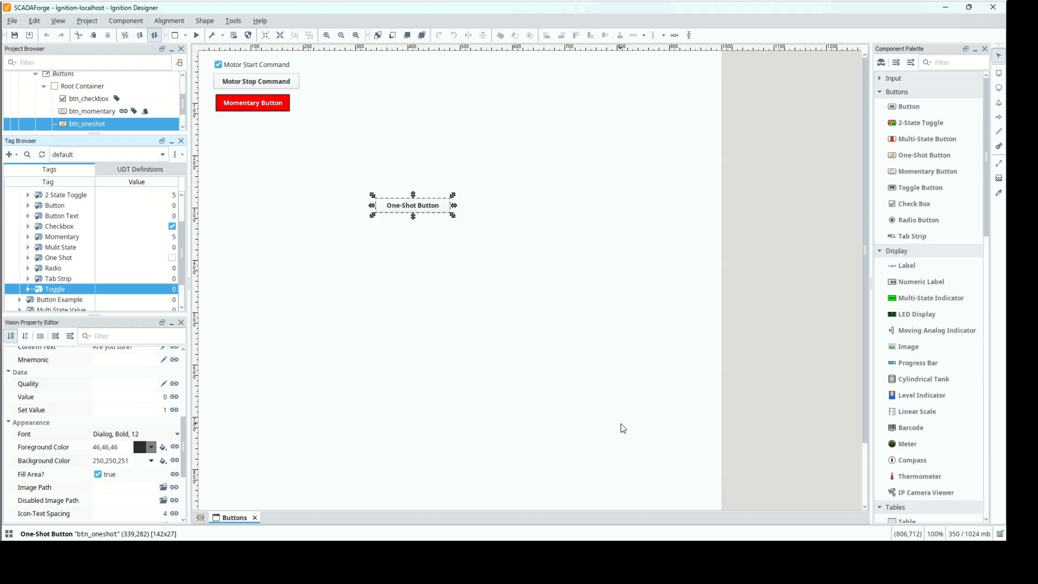
# Set the one-shot button's Set Value to 9.
pyautogui.click(153, 411)
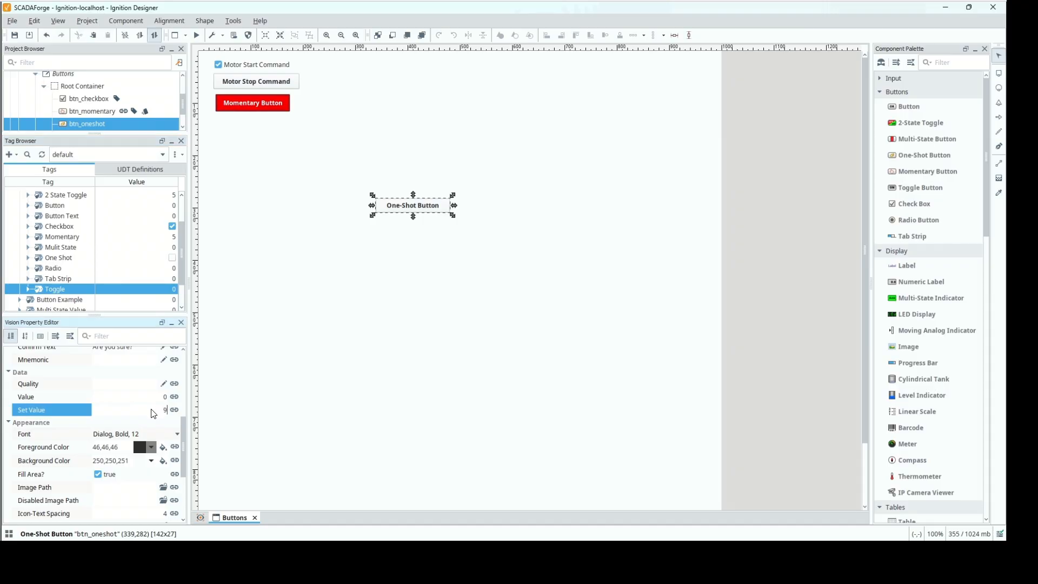
pyautogui.press('Return')
pyautogui.rightClick(59, 292)
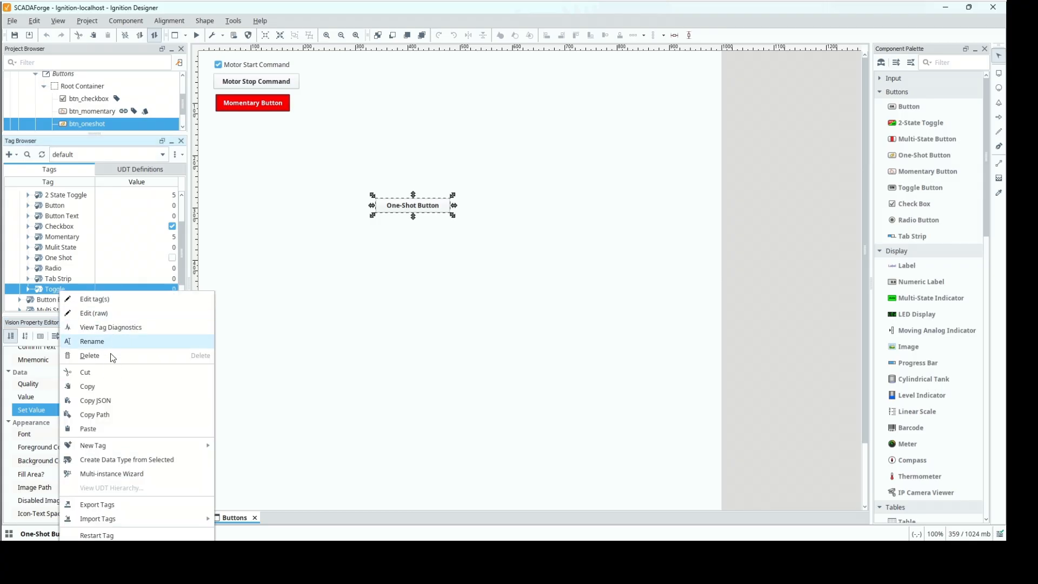
pyautogui.click(127, 412)
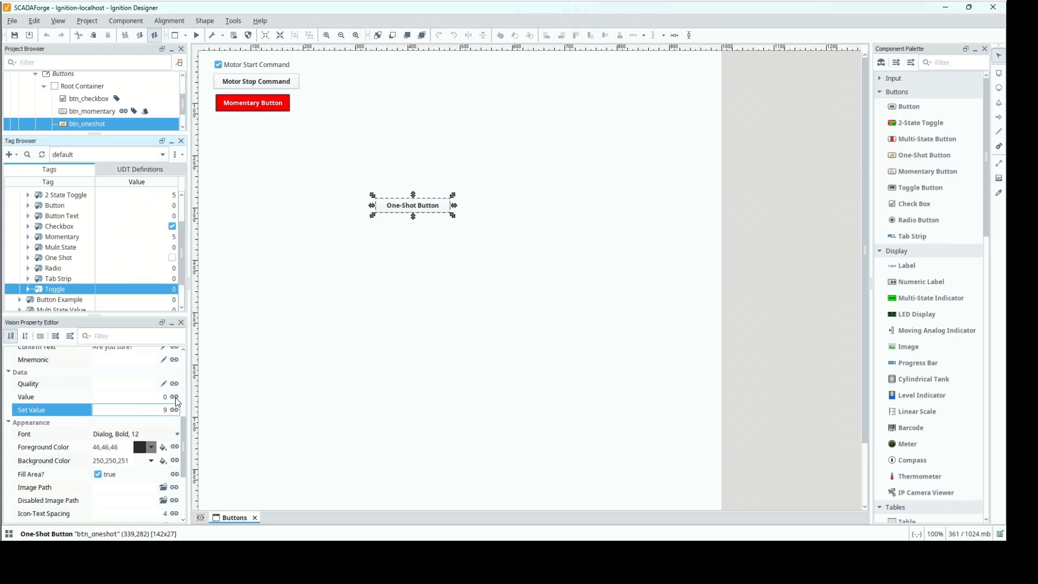
pyautogui.click(173, 398)
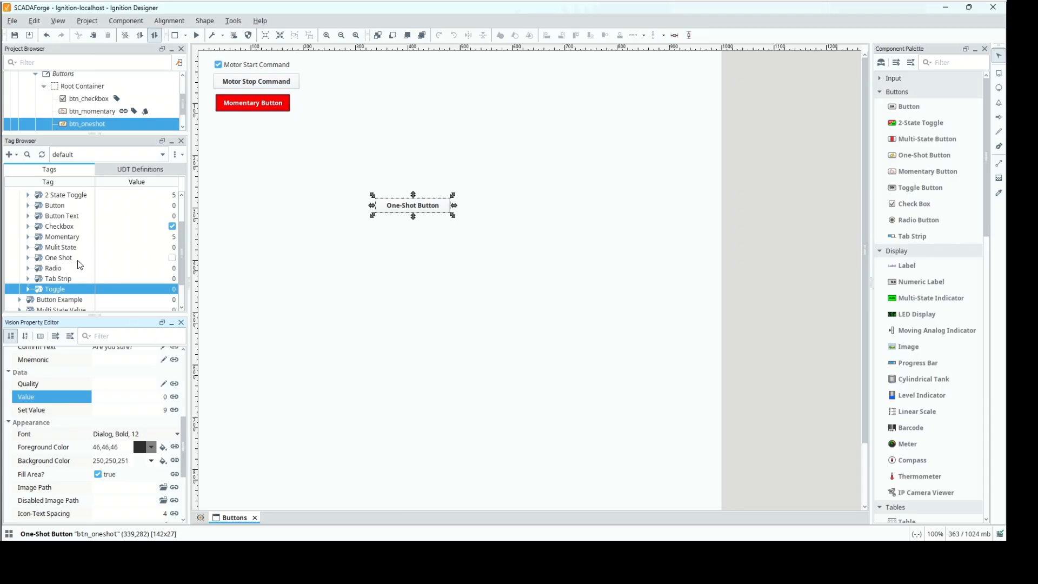
# Change the data type of the One Shot tag to Integer.
pyautogui.doubleClick(64, 259)
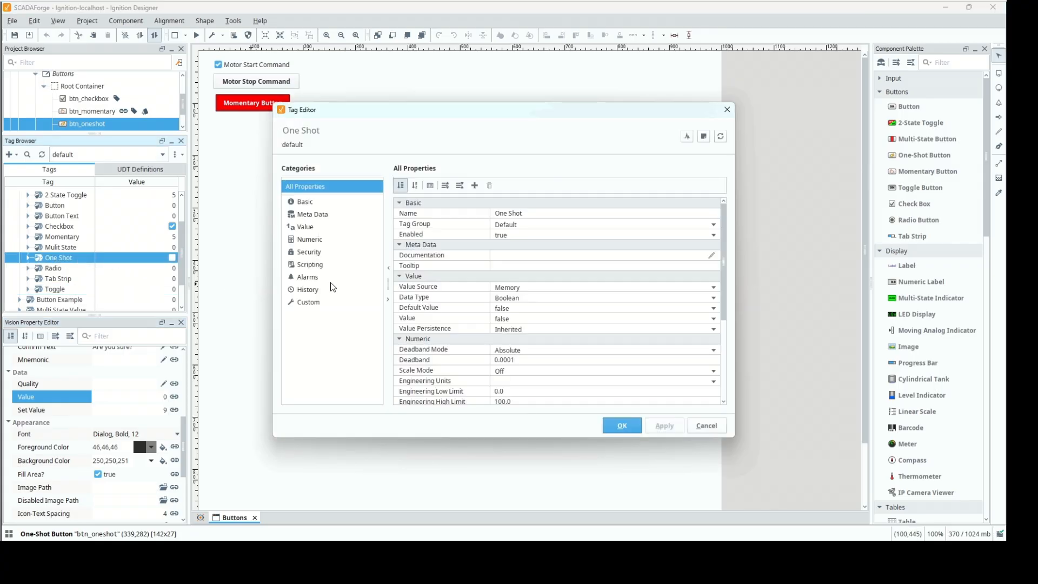
pyautogui.click(519, 299)
pyautogui.scroll(2, 527, 324)
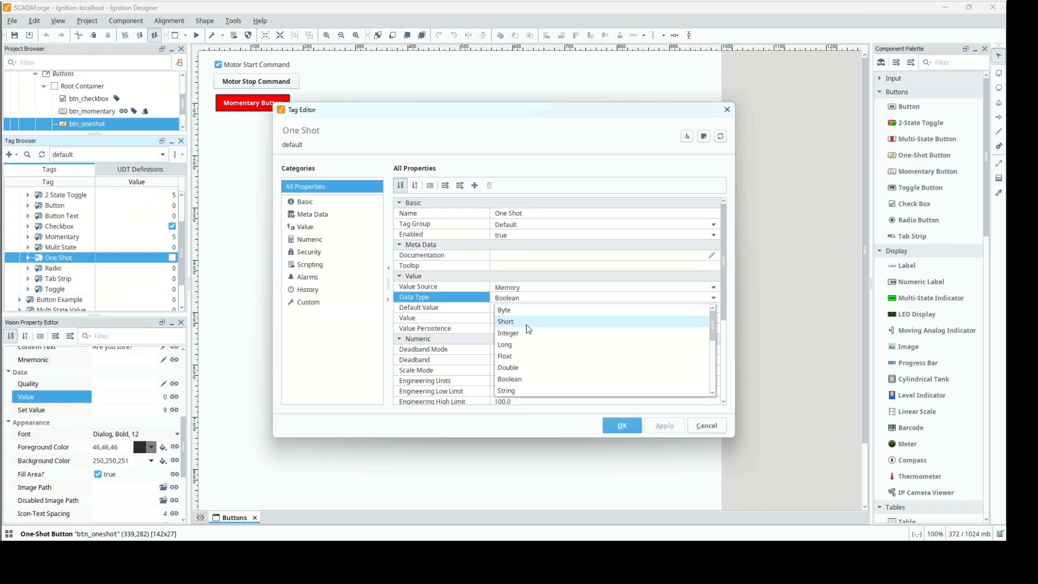
pyautogui.click(525, 329)
pyautogui.click(621, 427)
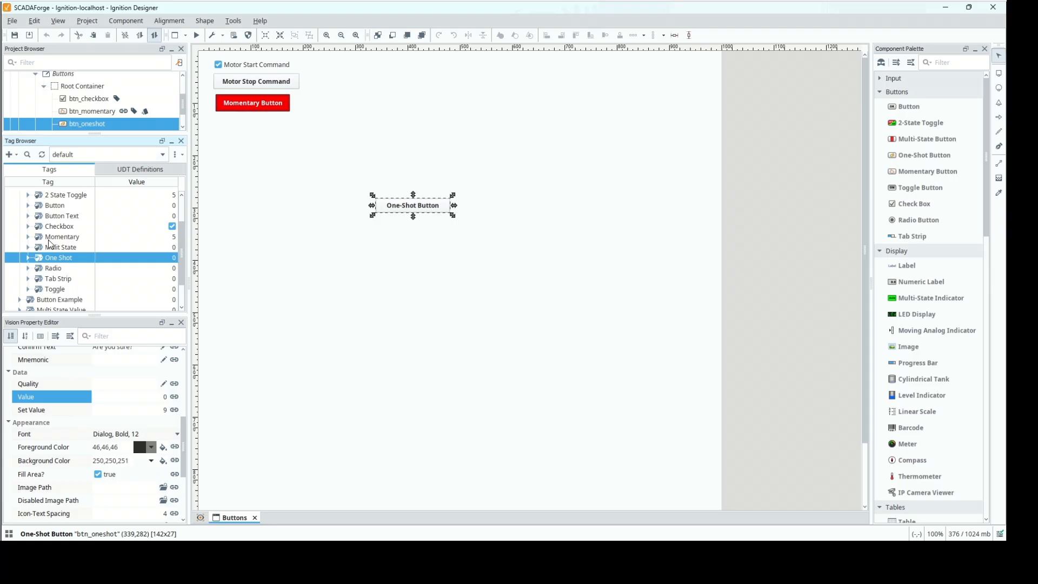
# Bind the one-shot button's Value property bidirectionally to the tag [default]Ignition 102/Buttons/One Shot.
pyautogui.rightClick(53, 258)
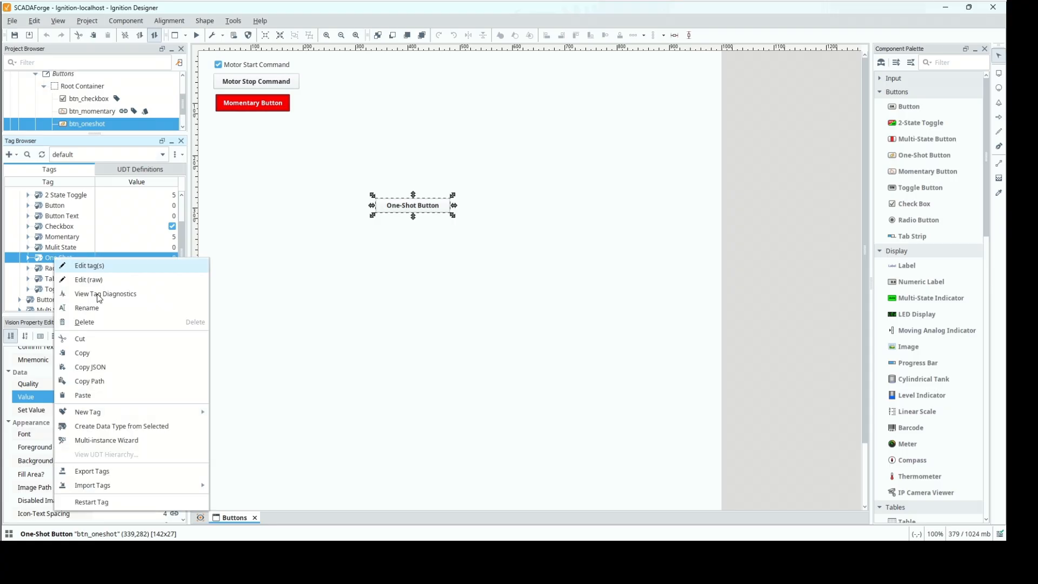
pyautogui.click(102, 382)
pyautogui.click(174, 397)
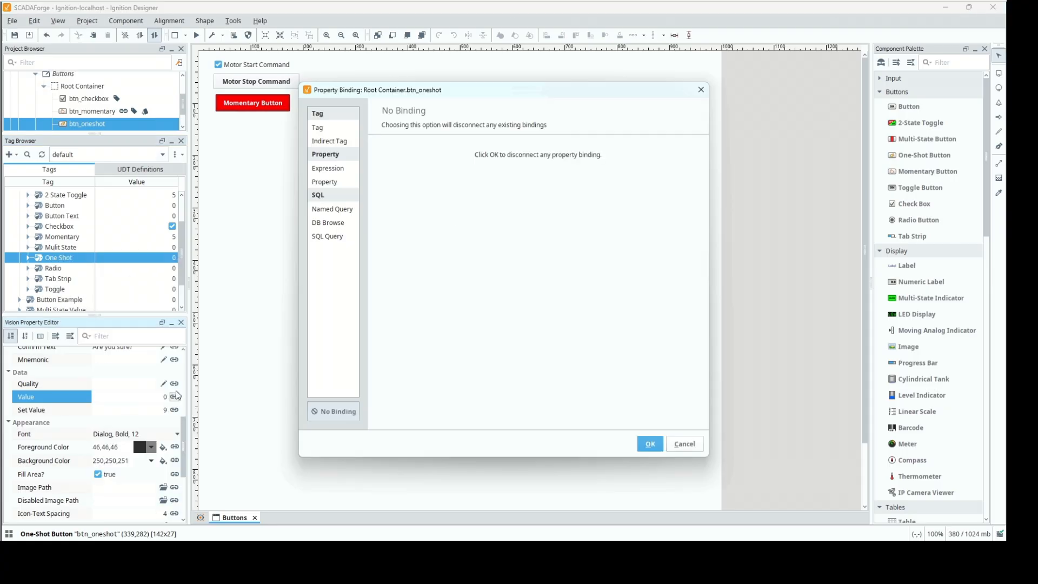
pyautogui.click(319, 128)
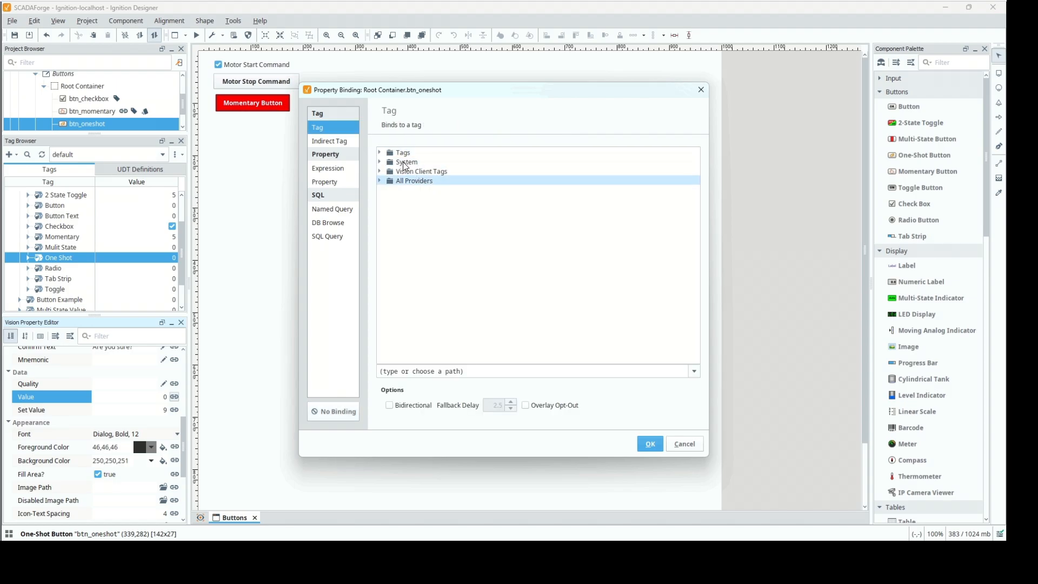
pyautogui.click(468, 373)
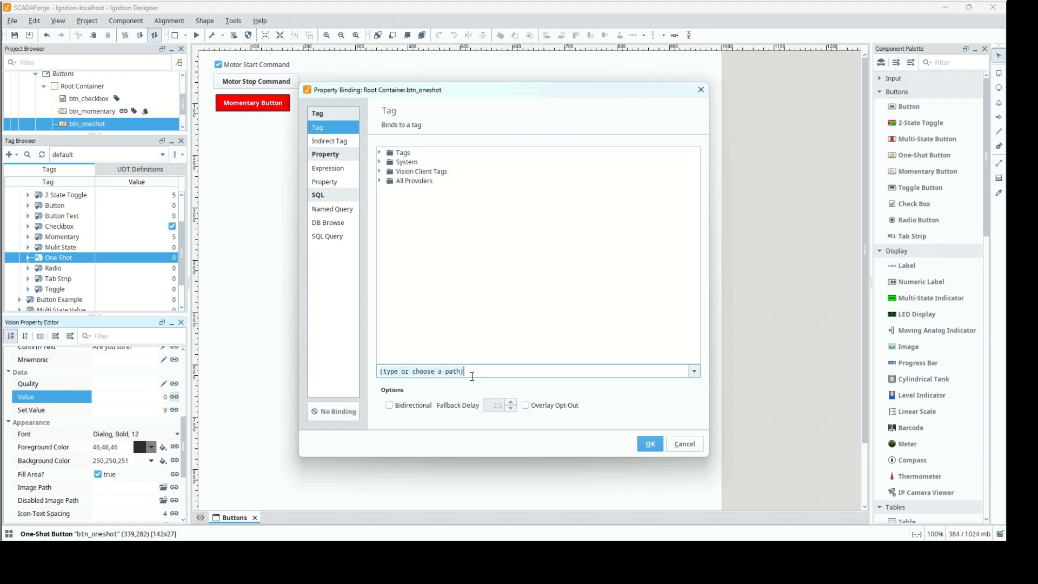
pyautogui.hotkey('ctrl', 'v')
pyautogui.click(389, 405)
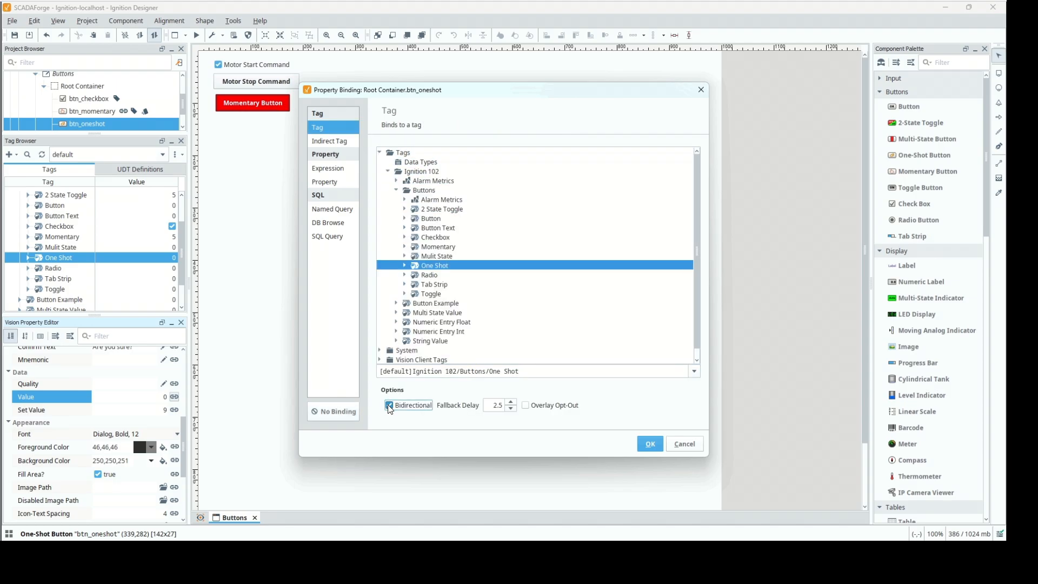
pyautogui.click(650, 444)
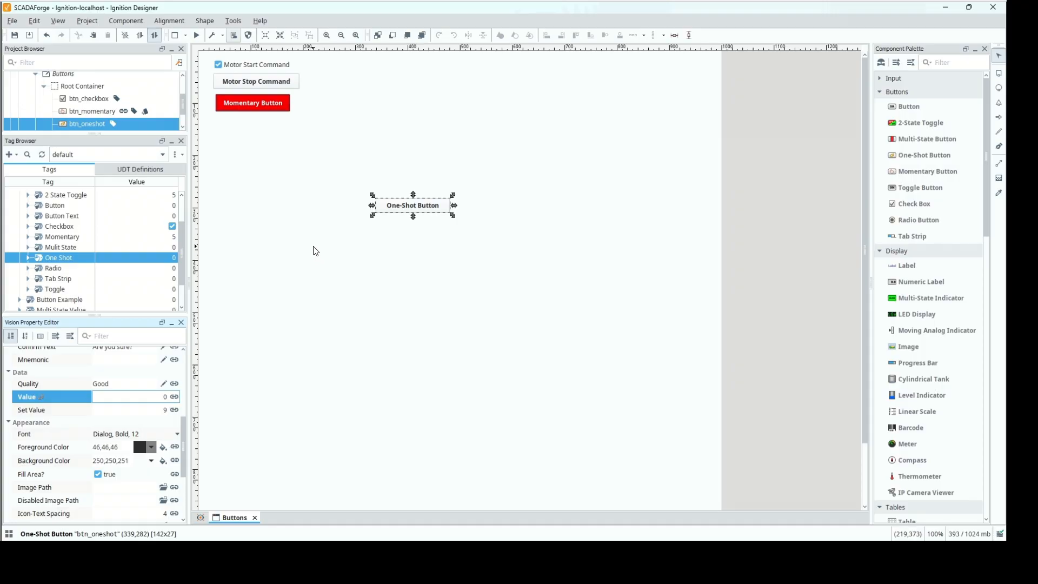
# Start preview mode, trigger the one-shot button and reset the One Shot tag to 0.
pyautogui.click(196, 35)
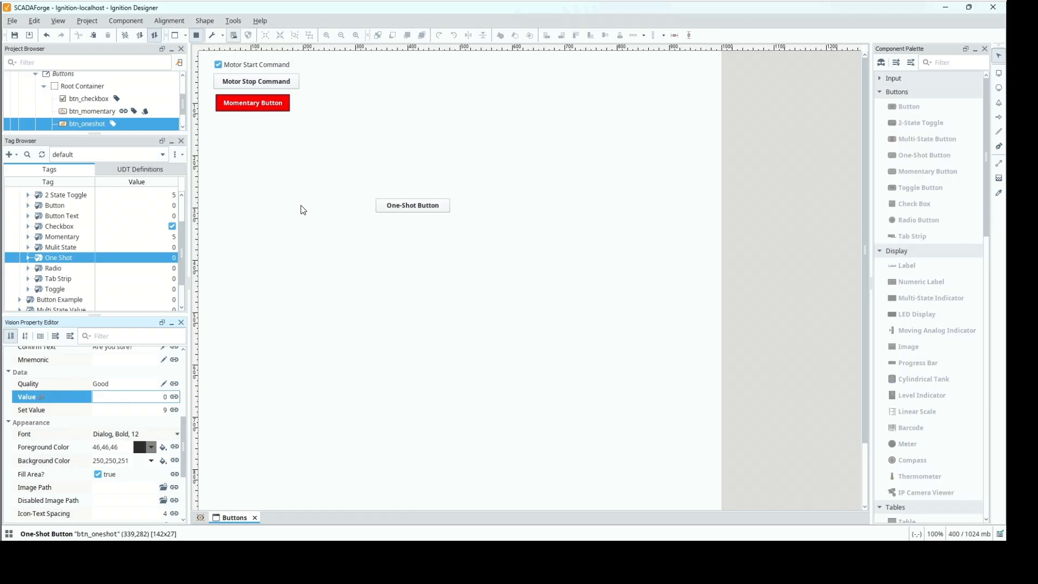
pyautogui.click(408, 213)
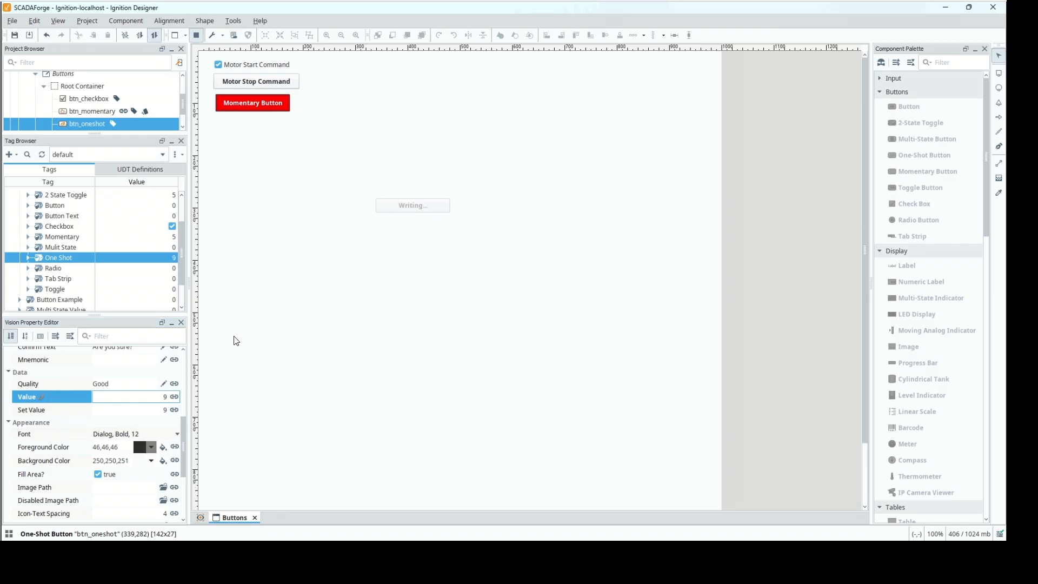
pyautogui.doubleClick(147, 258)
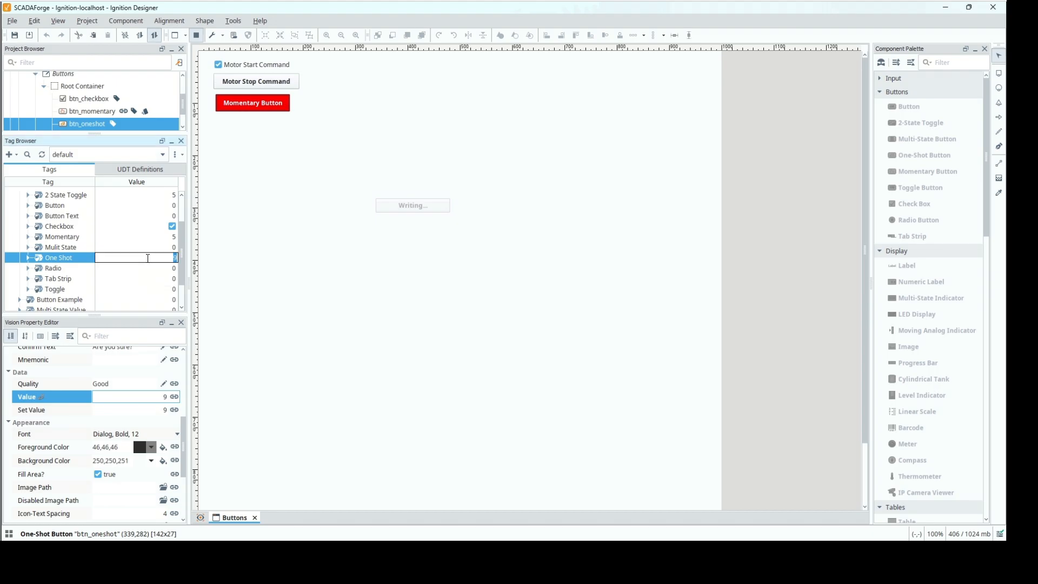
pyautogui.write('0')
pyautogui.press('Return')
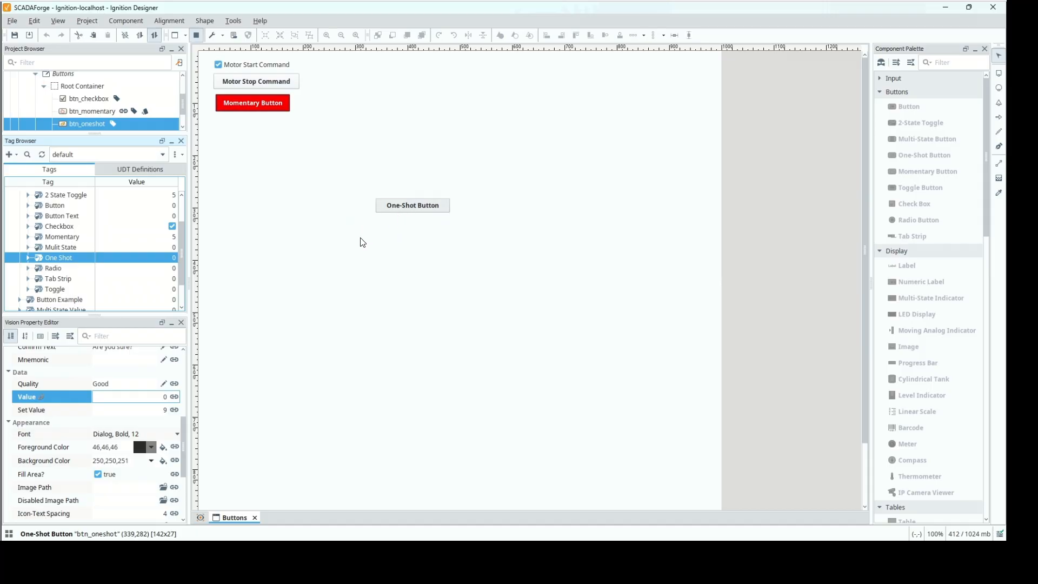
# Trigger the one-shot button a second time and set the One Shot tag's value back to 0.
pyautogui.click(414, 206)
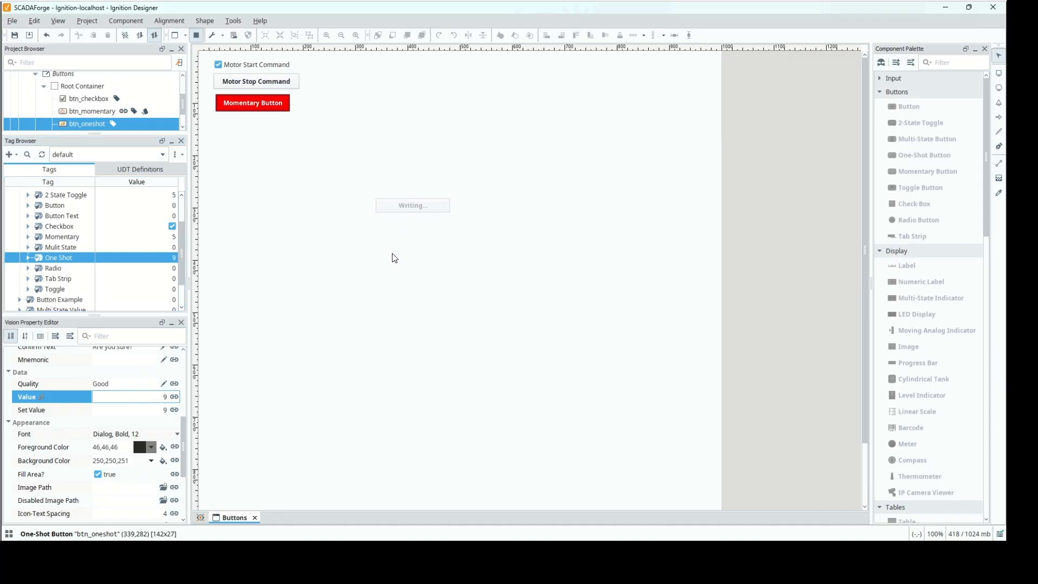
pyautogui.doubleClick(142, 258)
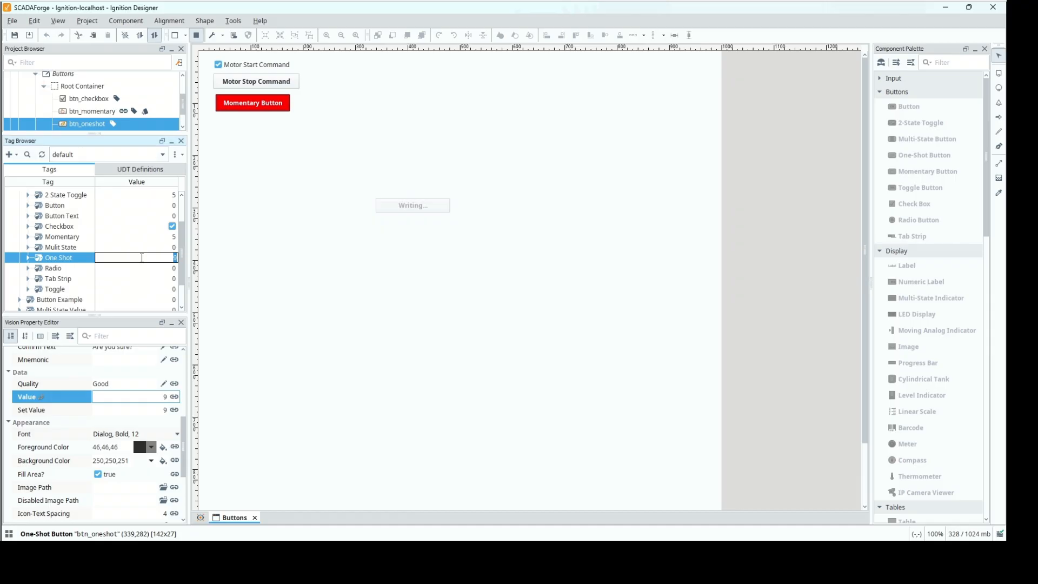
pyautogui.write('0')
pyautogui.press('Return')
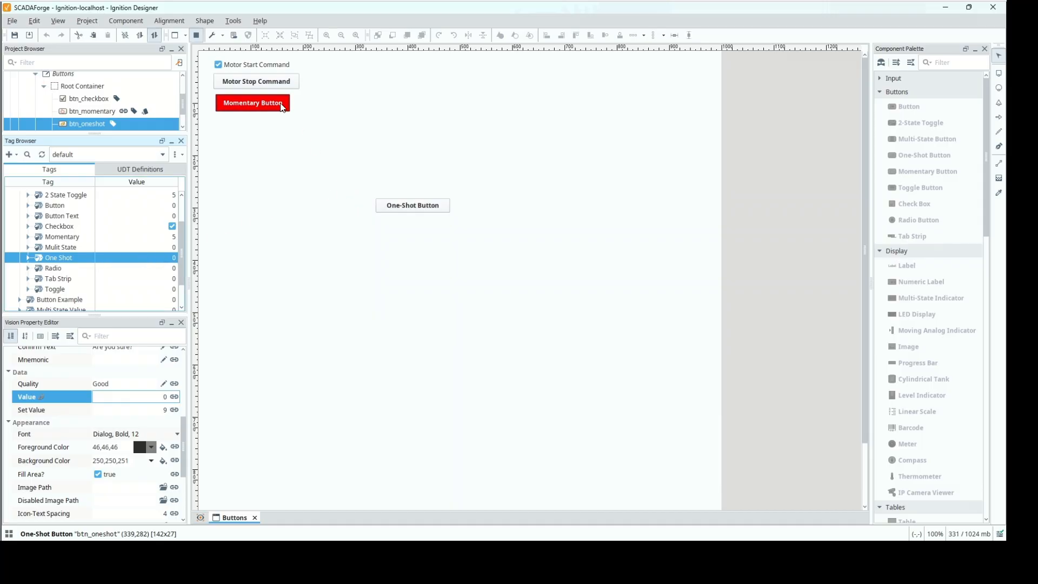
# Leave preview mode, move the one-shot button beneath the momentary button to about (37,126), and add a 2-State Toggle at about (315,304).
pyautogui.moveTo(404, 210); pyautogui.dragTo(244, 126)
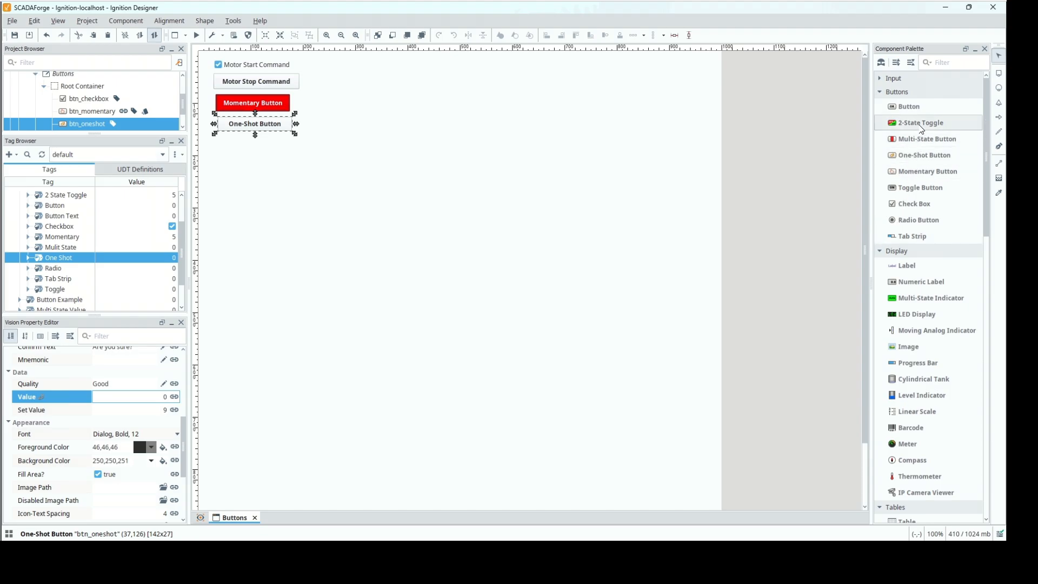
pyautogui.moveTo(921, 124); pyautogui.dragTo(371, 217)
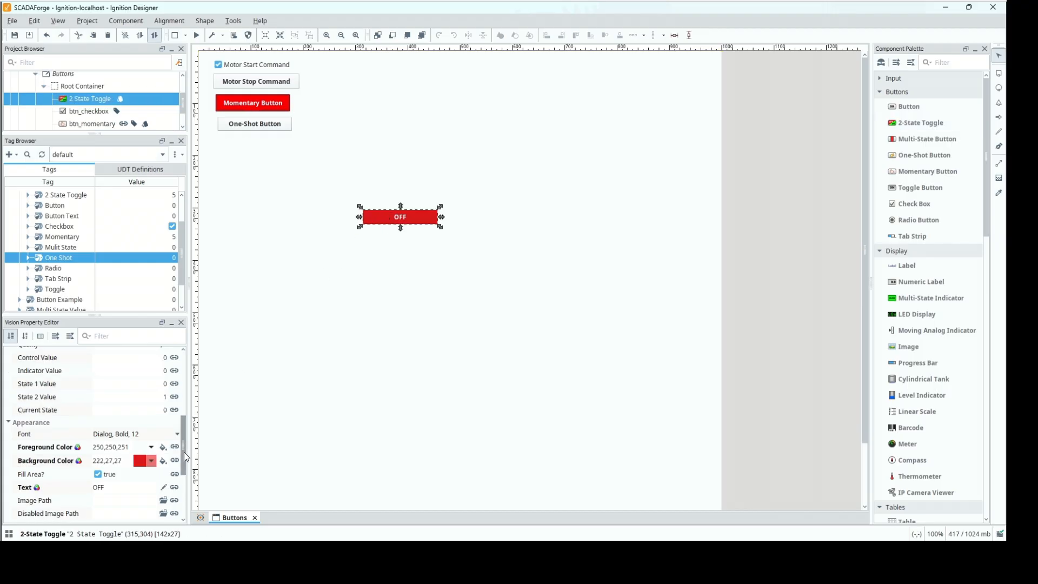
# Rename the new 2-State Toggle component as btn_2state.
pyautogui.moveTo(184, 452); pyautogui.dragTo(181, 371)
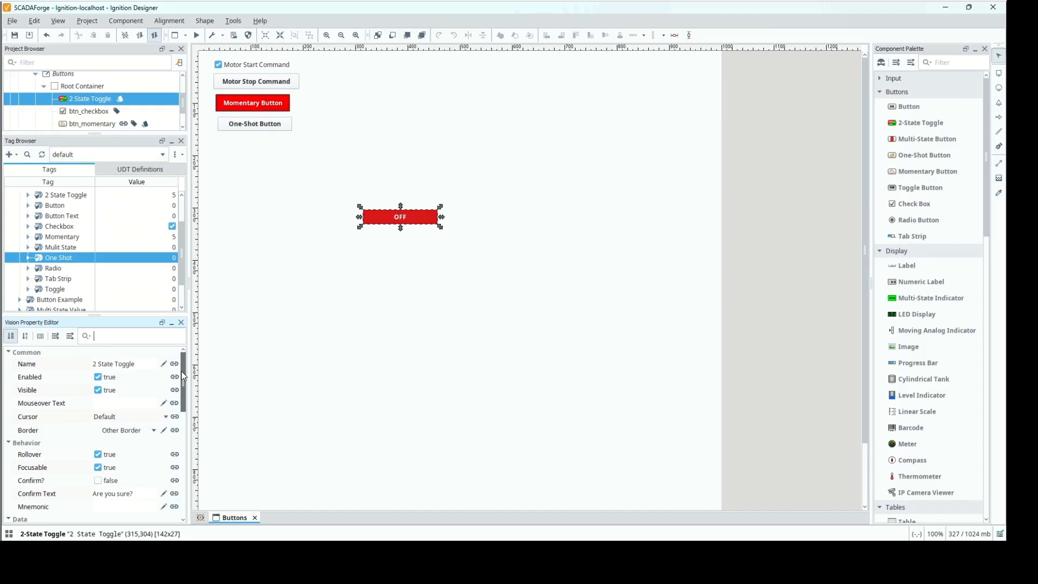
pyautogui.click(140, 365)
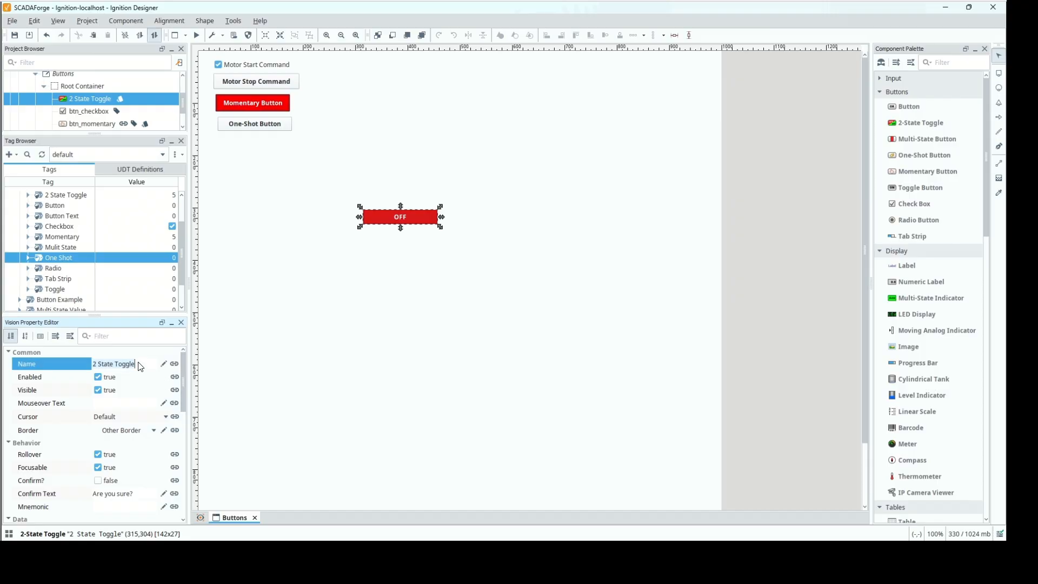
pyautogui.write('btn_2Star')
pyautogui.press('BackSpace')
pyautogui.press('BackSpace')
pyautogui.press('BackSpace')
pyautogui.write('state')
# Bind btn_2state's Control Value bidirectionally to the tag [default]Ignition 102/Buttons/2 State Toggle.
pyautogui.scroll(-5, 183, 397)
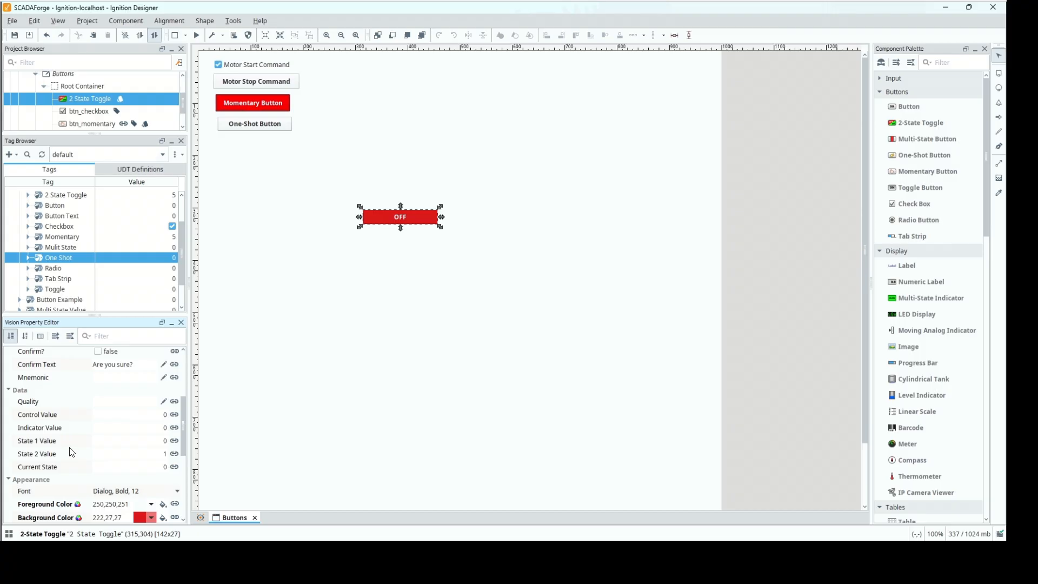
pyautogui.moveTo(71, 449)
pyautogui.rightClick(58, 197)
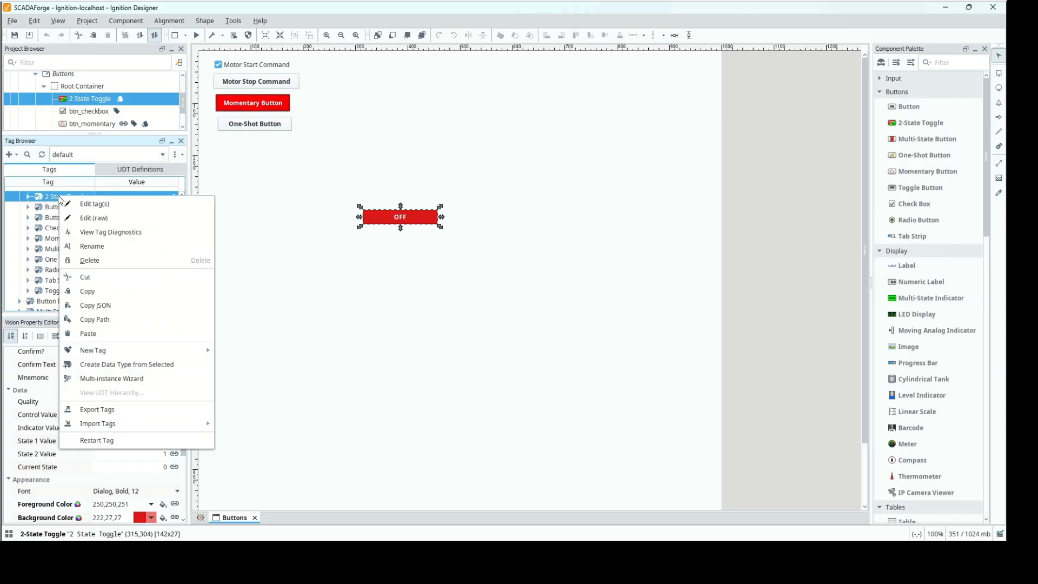
pyautogui.click(111, 319)
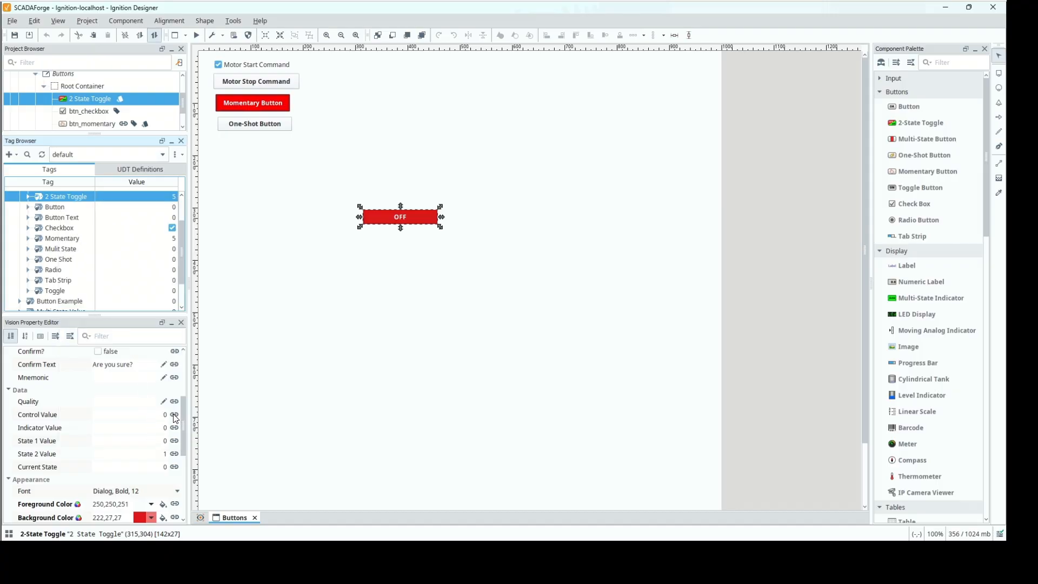
pyautogui.click(176, 413)
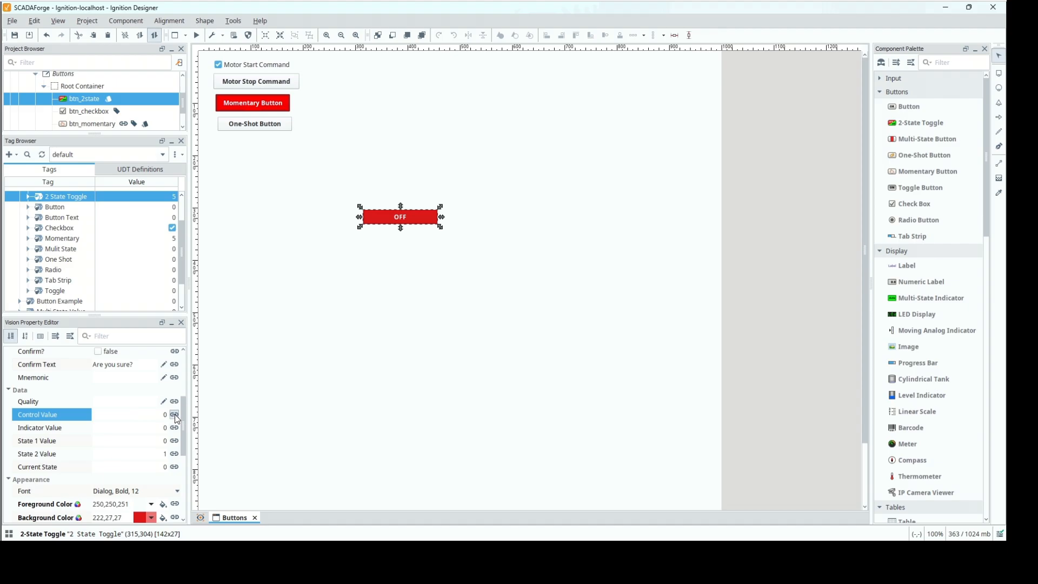
pyautogui.click(175, 414)
pyautogui.click(329, 129)
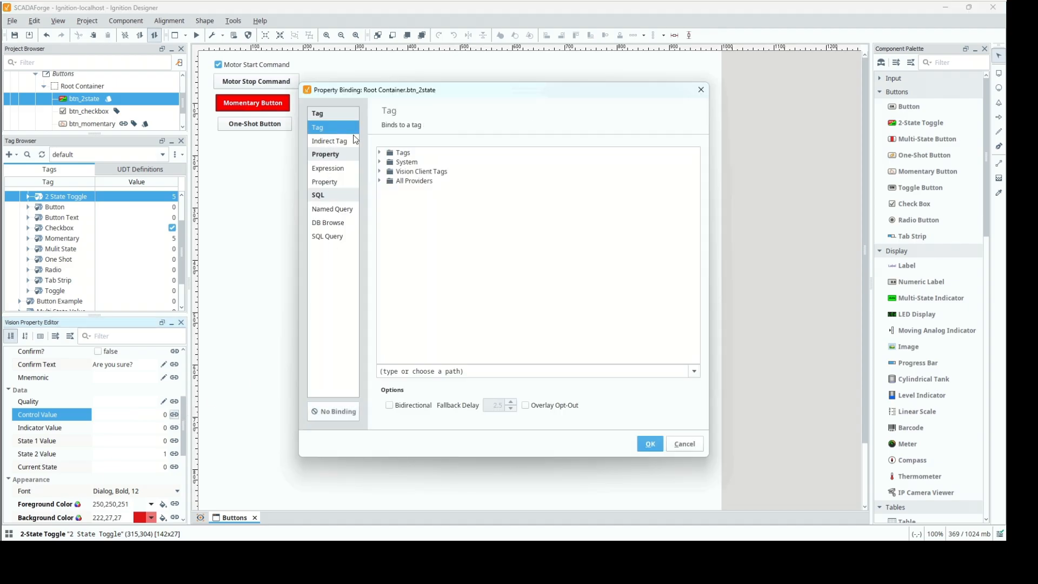
pyautogui.click(493, 367)
pyautogui.write('[default]Ignition 102/Buttons/2 State Toggle')
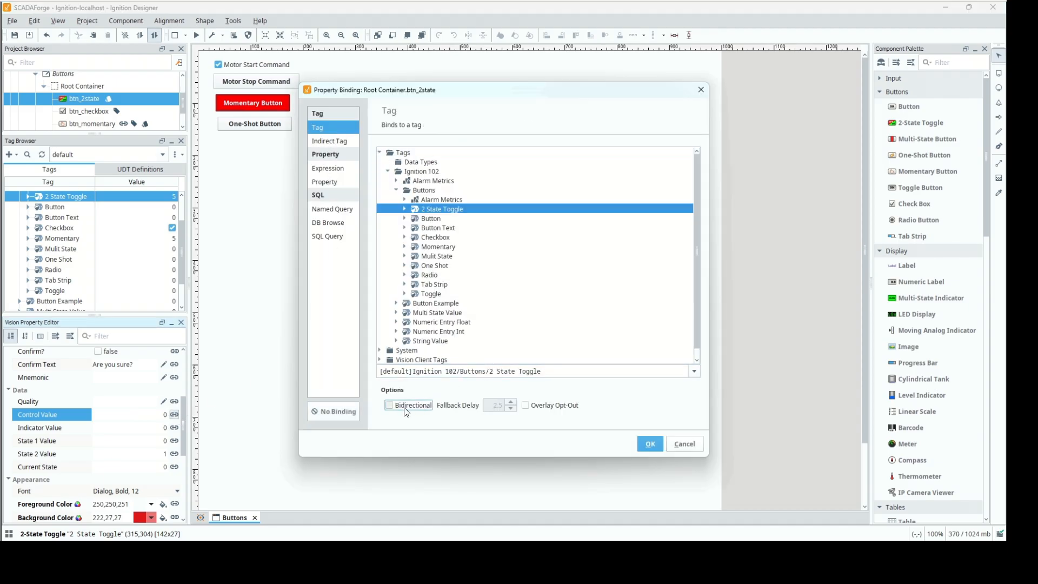
pyautogui.click(405, 406)
pyautogui.click(649, 445)
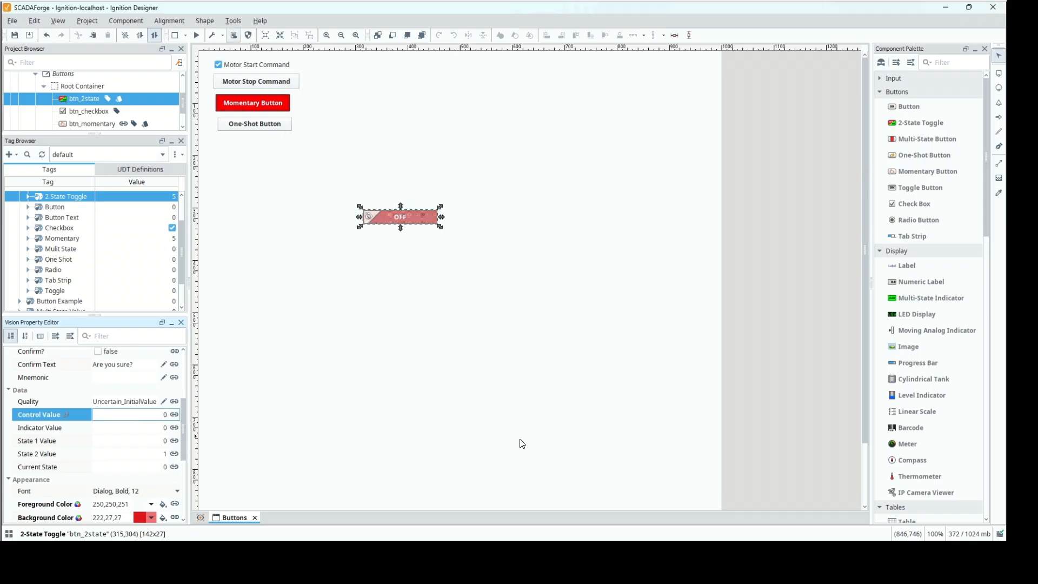
# Bind btn_2state's Indicator Value to the component's own Control Value property.
pyautogui.click(174, 428)
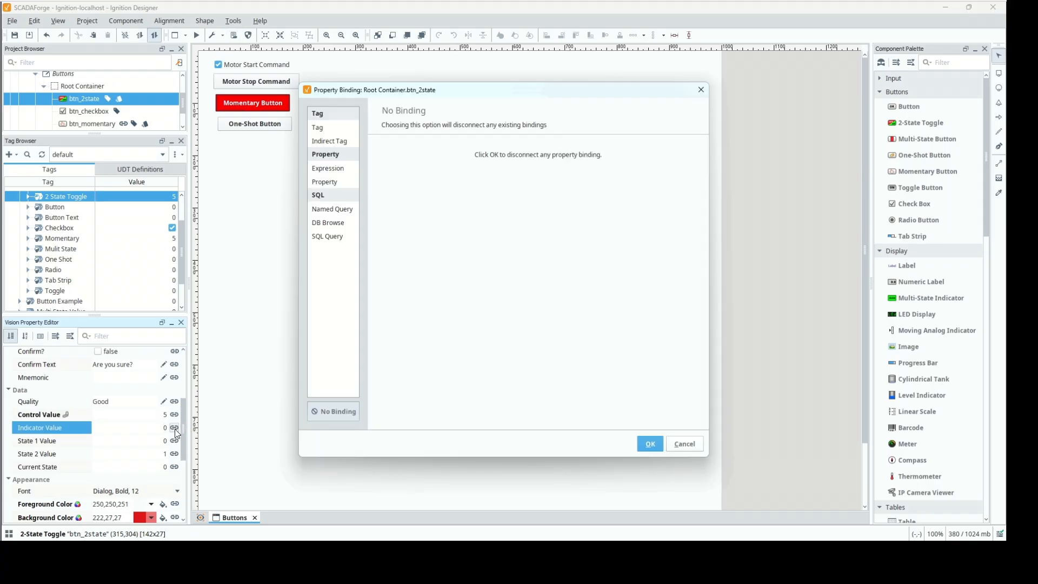
pyautogui.click(324, 182)
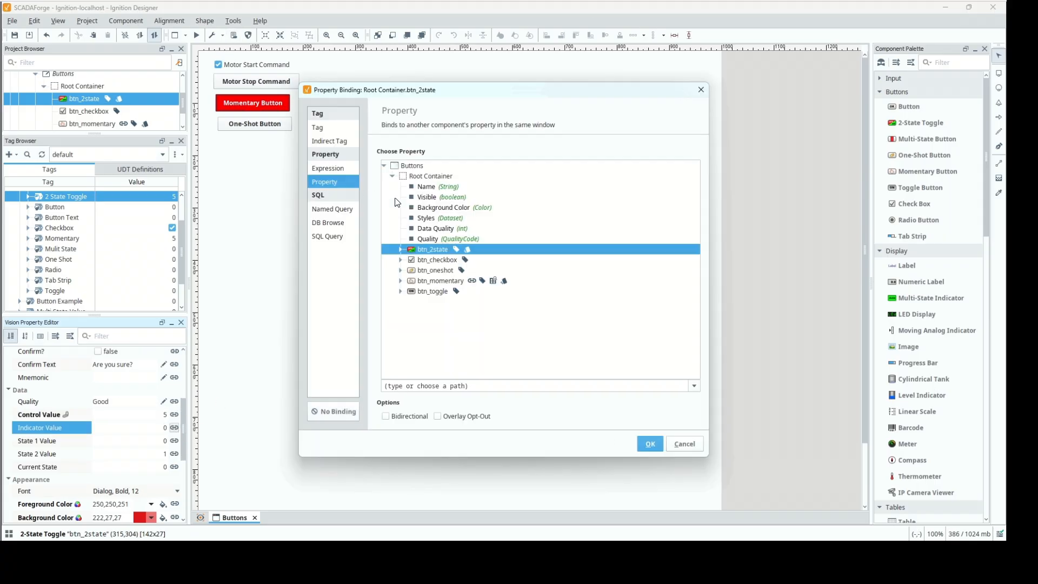
pyautogui.click(401, 251)
pyautogui.click(439, 332)
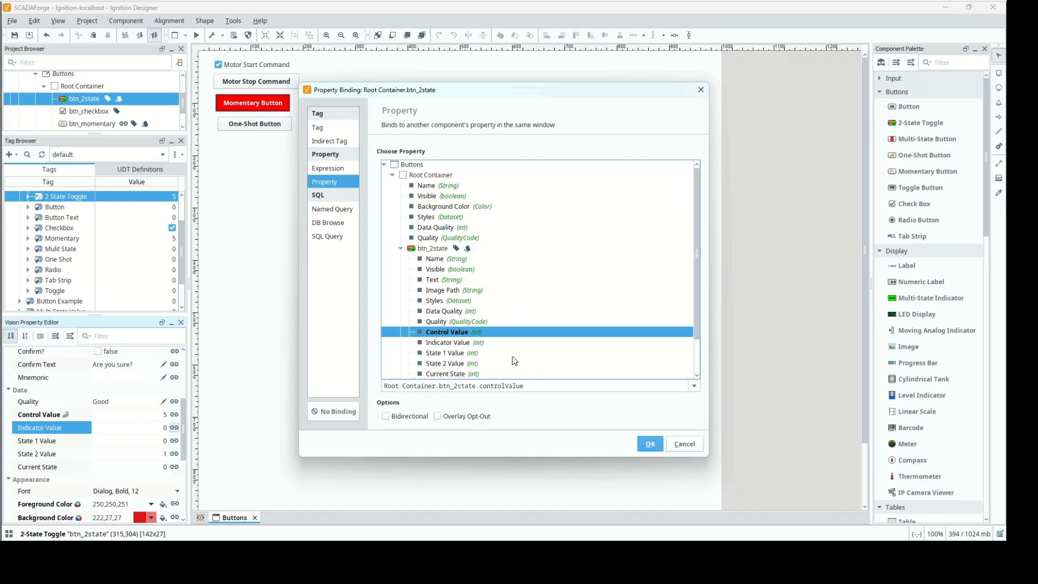
pyautogui.click(646, 443)
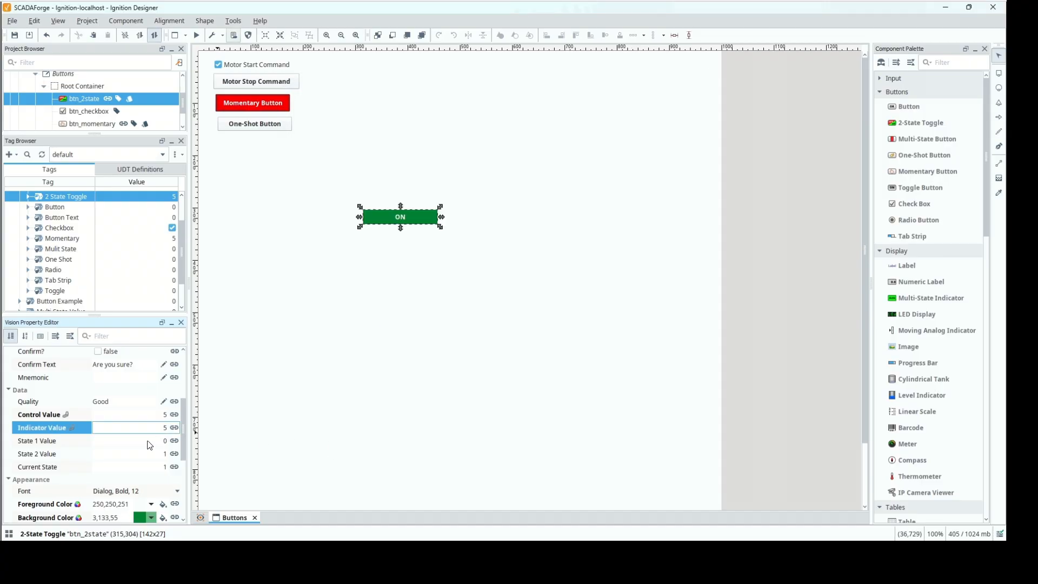
# Set the value of the 2 State Toggle tag to 0.
pyautogui.doubleClick(163, 197)
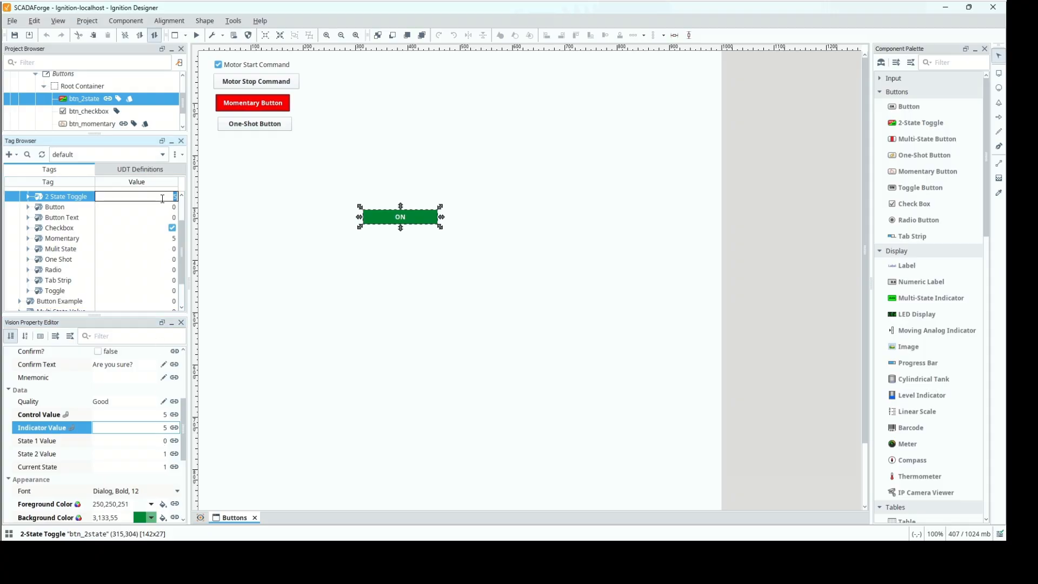
pyautogui.write('0')
pyautogui.press('Return')
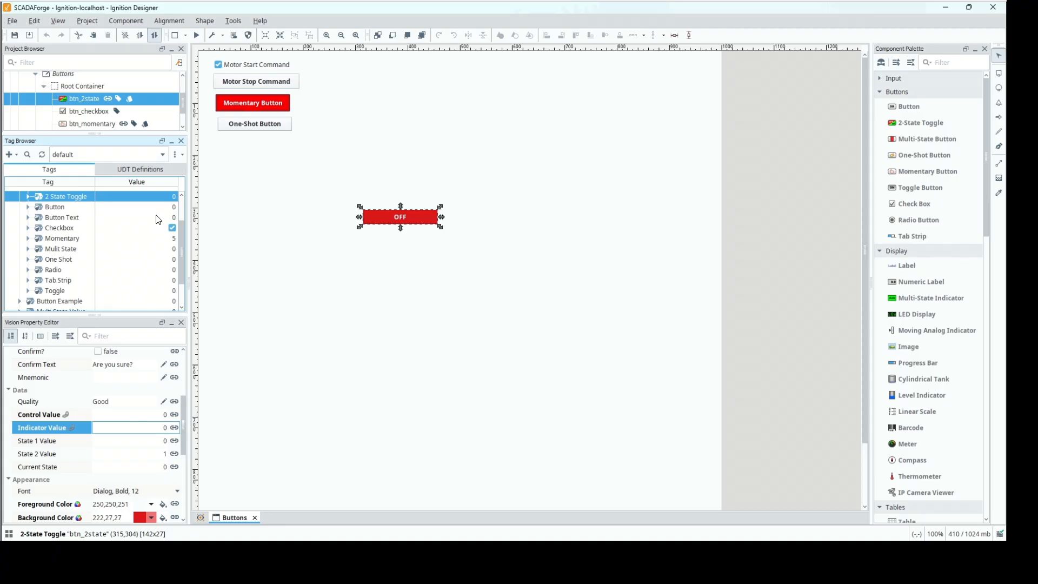
# Set btn_2state's State 1 Value to 100 and its State 2 Value to 200.
pyautogui.click(135, 442)
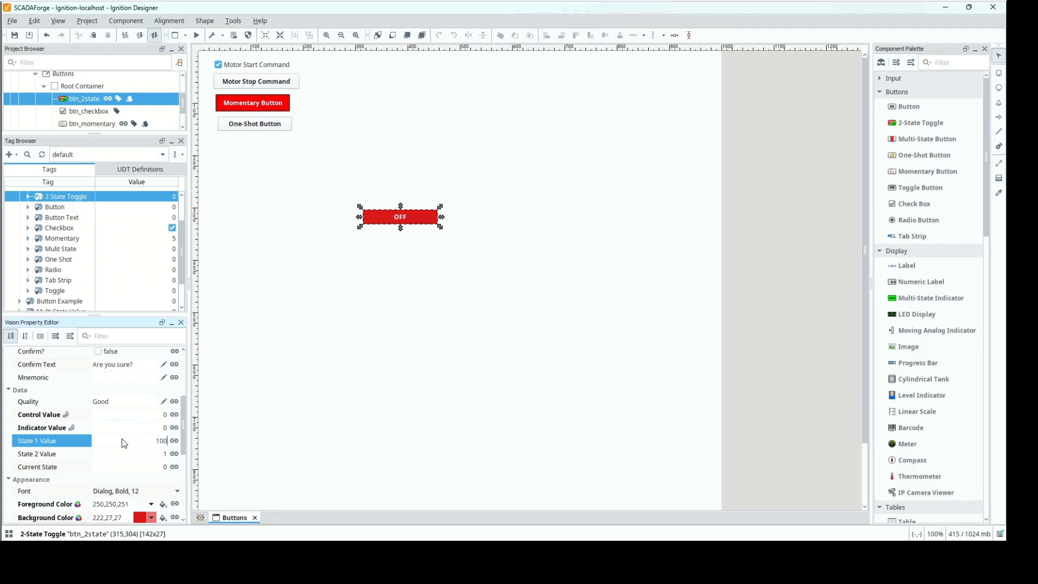
pyautogui.write('100')
pyautogui.click(141, 454)
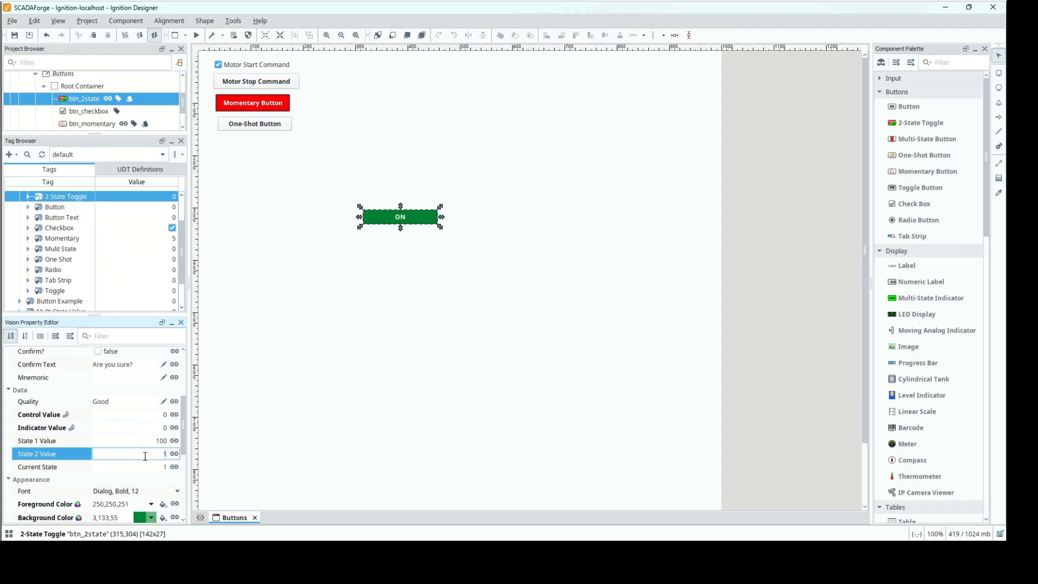
pyautogui.write('200')
pyautogui.press('Return')
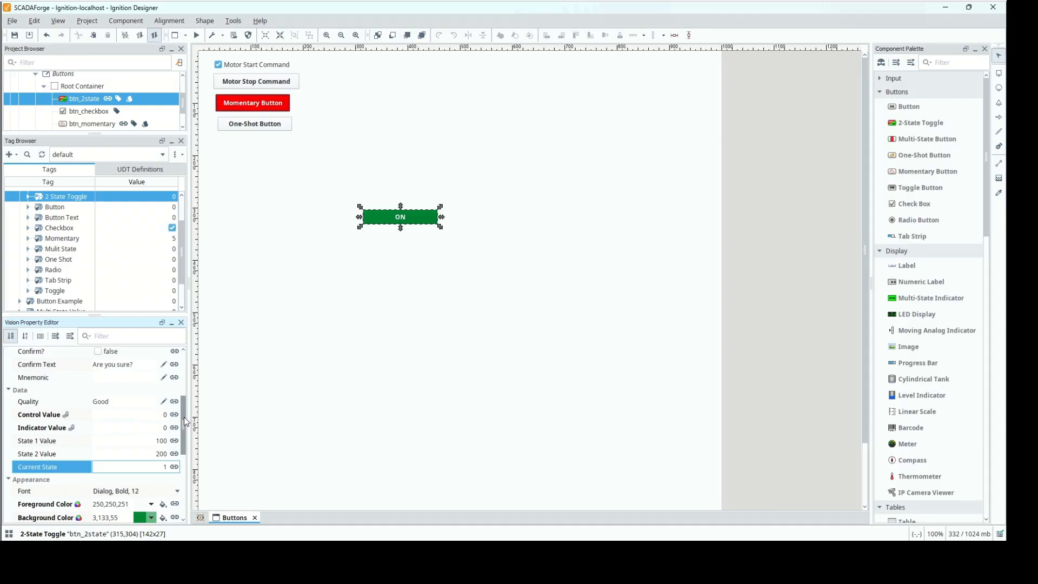
# Examine btn_2state's appearance properties and the style defined for Current State value 0 in the Style Customizer.
pyautogui.scroll(-3, 183, 419)
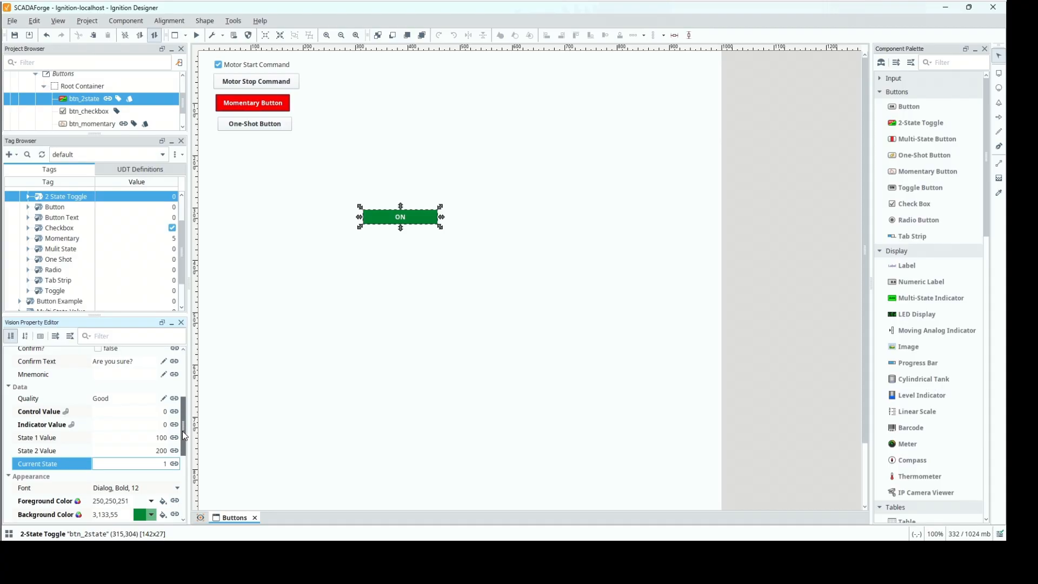
pyautogui.scroll(2, 184, 429)
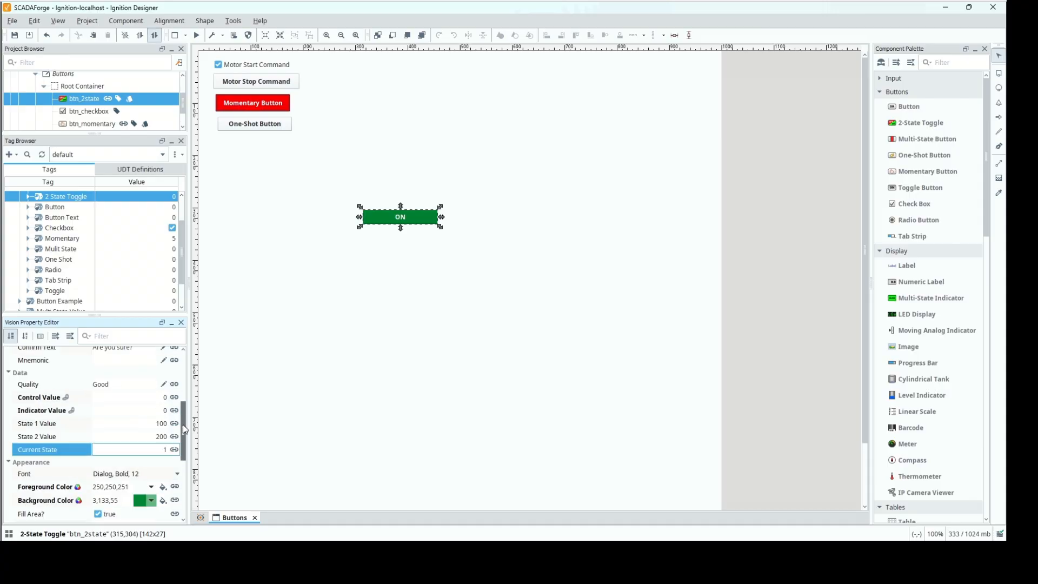
pyautogui.moveTo(184, 426); pyautogui.dragTo(189, 451)
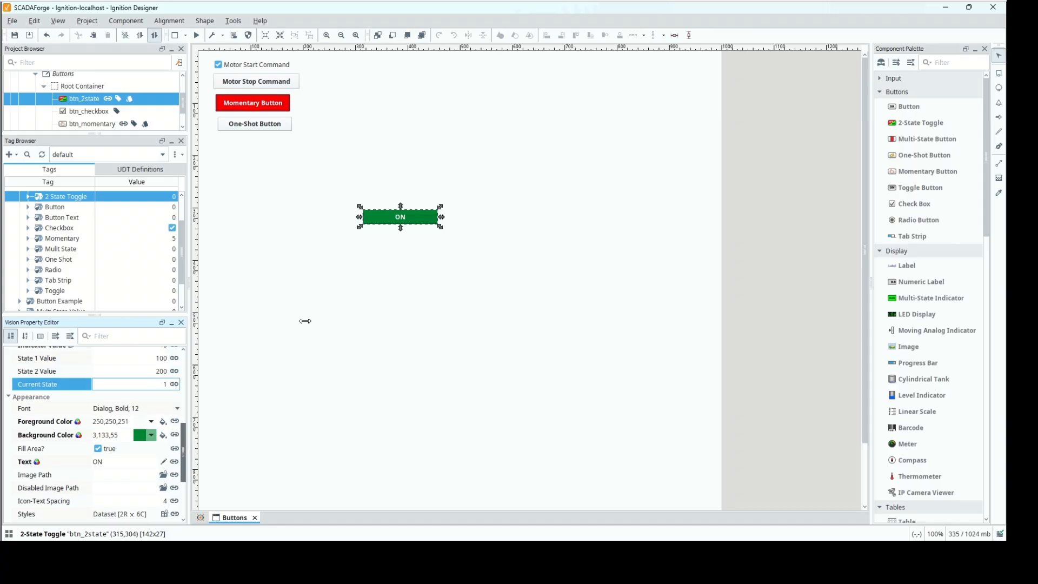
pyautogui.rightClick(411, 223)
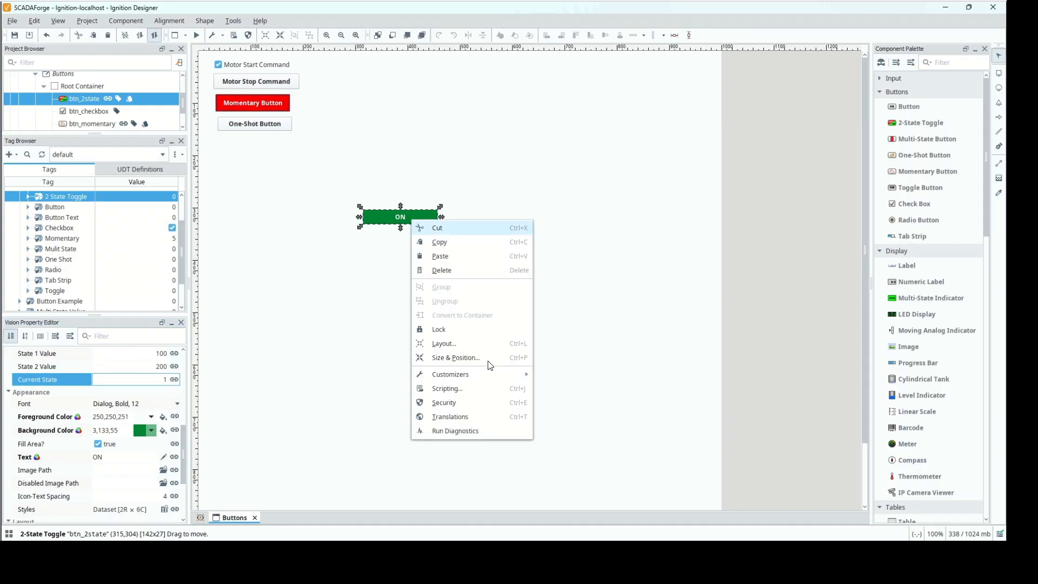
pyautogui.moveTo(492, 379)
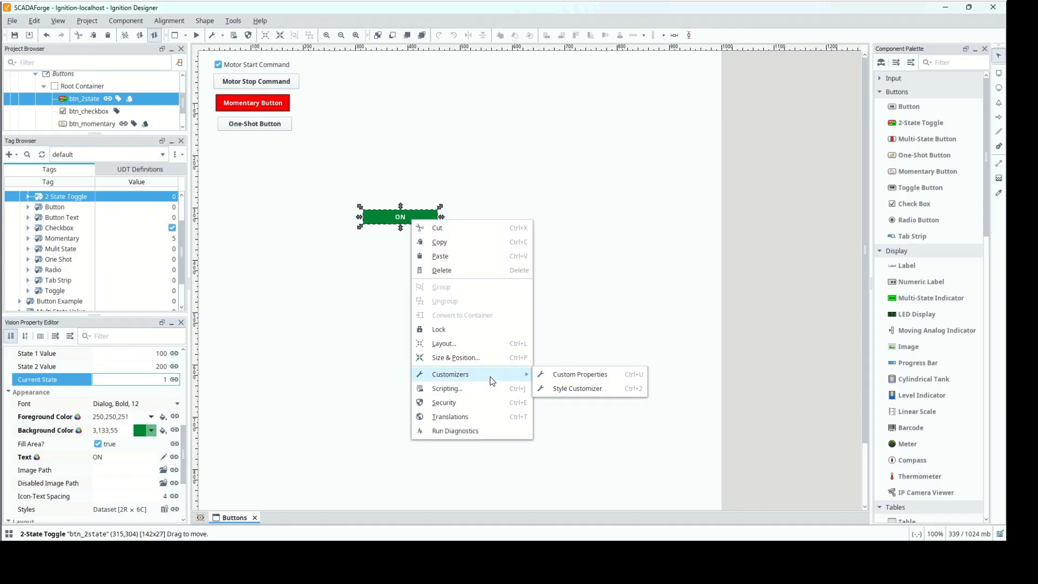
pyautogui.click(559, 398)
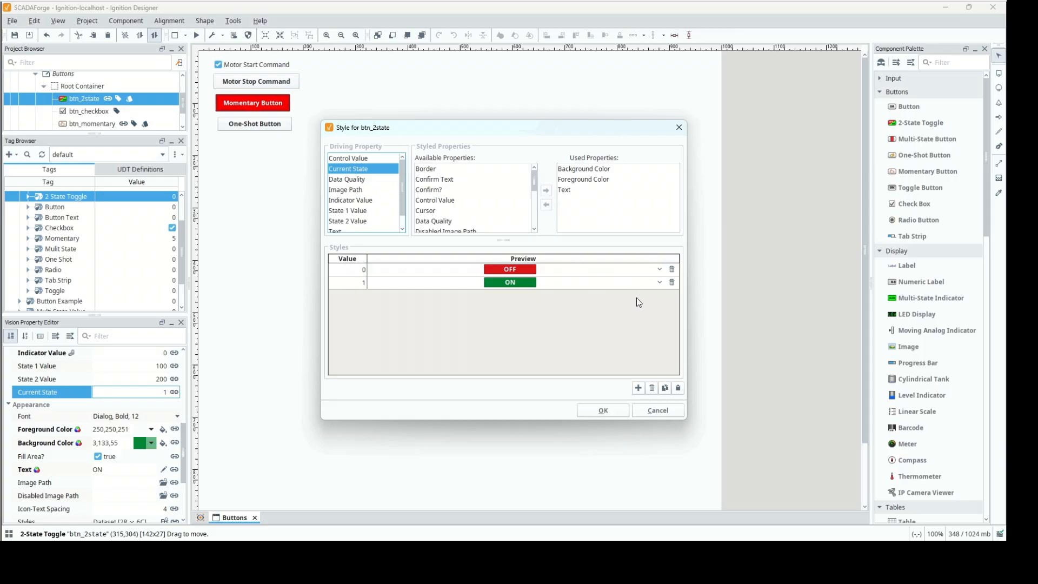
pyautogui.click(659, 269)
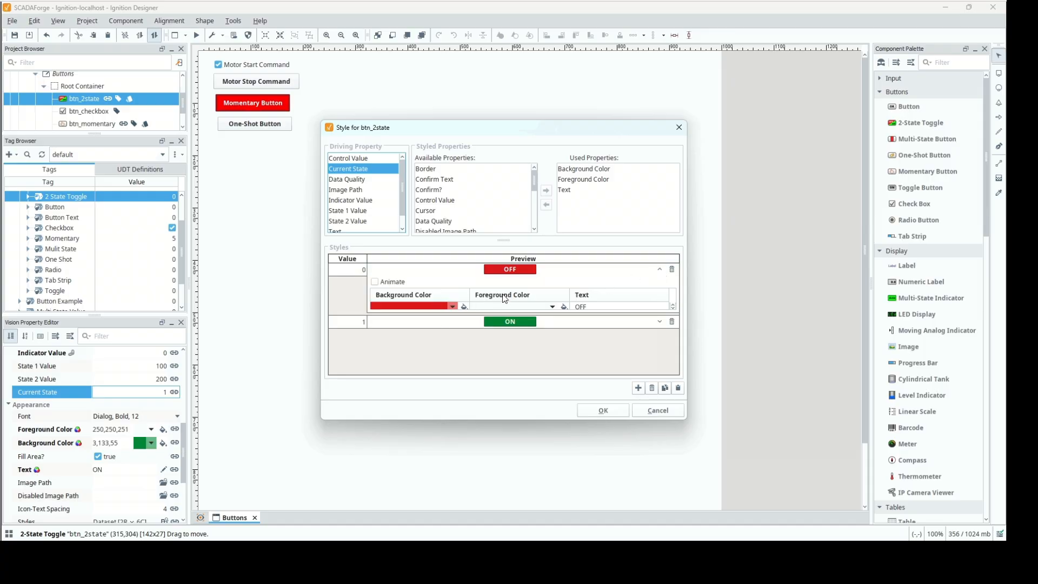
pyautogui.click(606, 412)
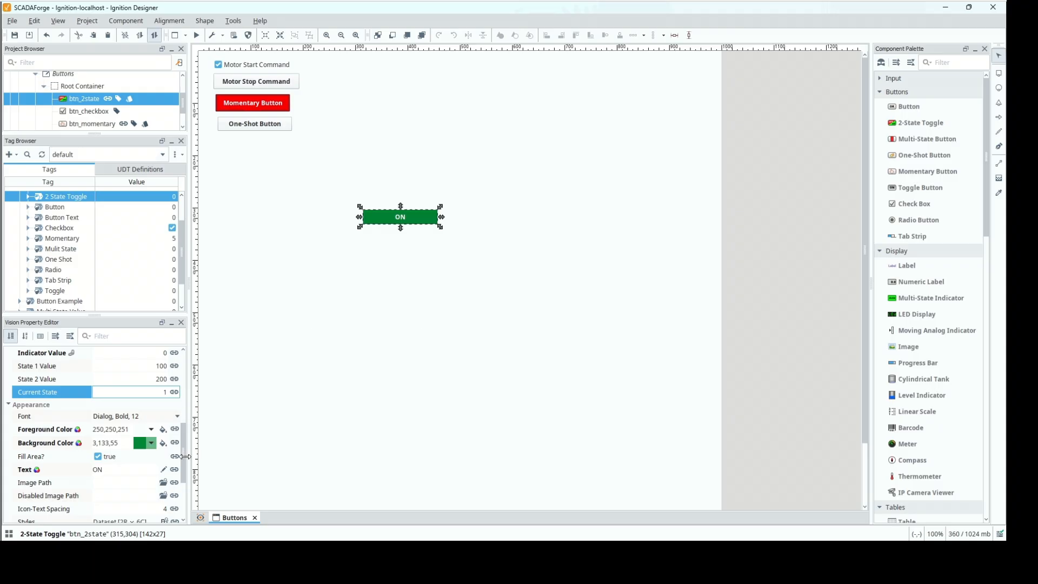
# Toggle btn_2state between its two states in preview mode, then return to design mode.
pyautogui.scroll(2, 188, 450)
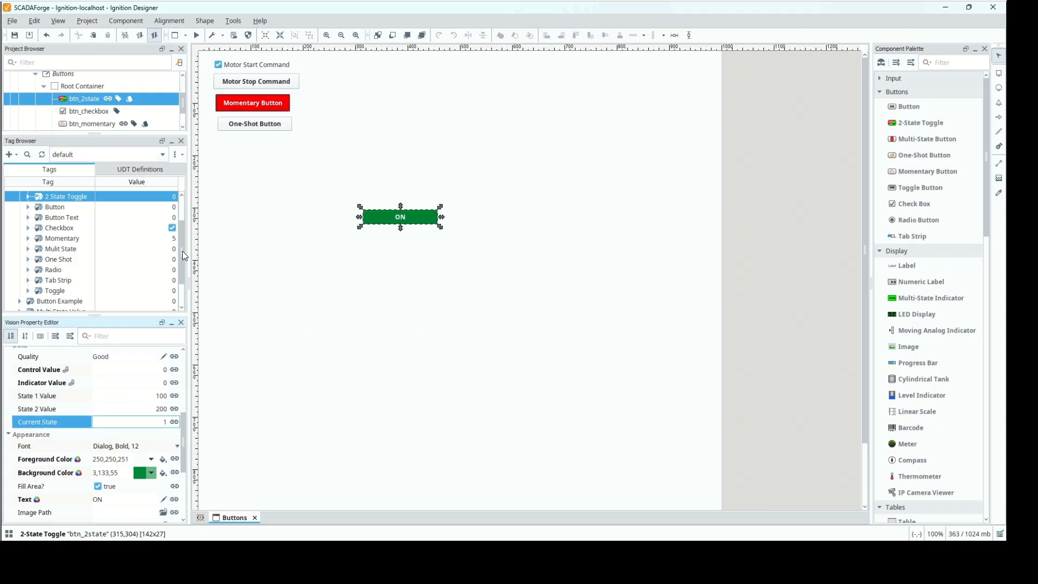
pyautogui.click(195, 36)
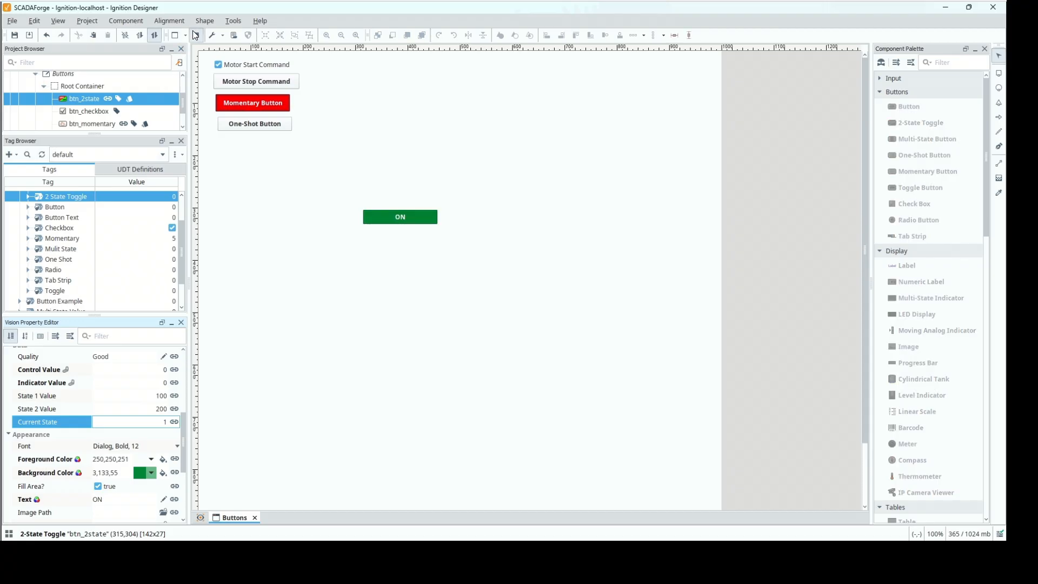
pyautogui.click(413, 223)
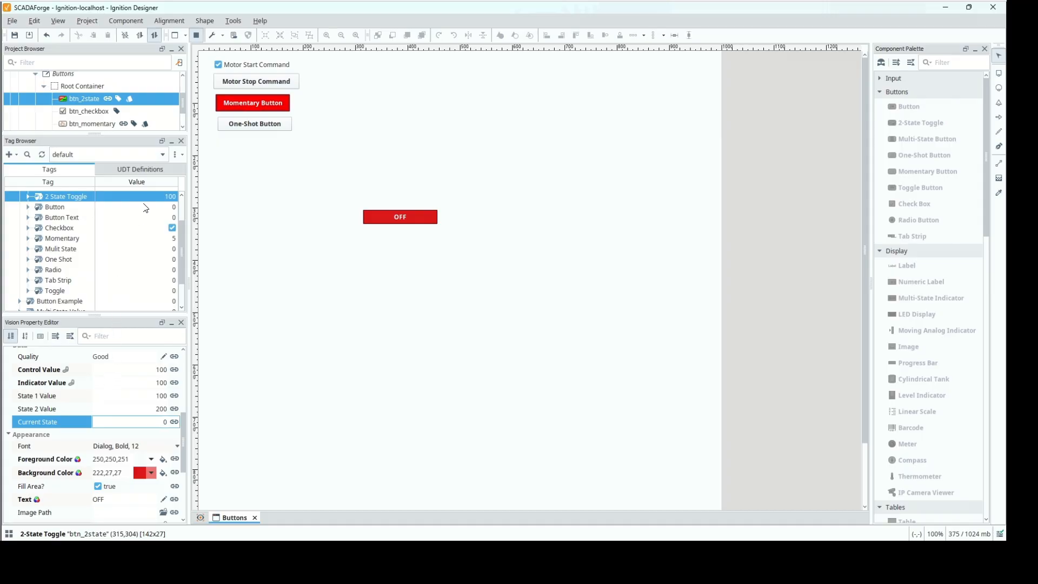
pyautogui.click(401, 222)
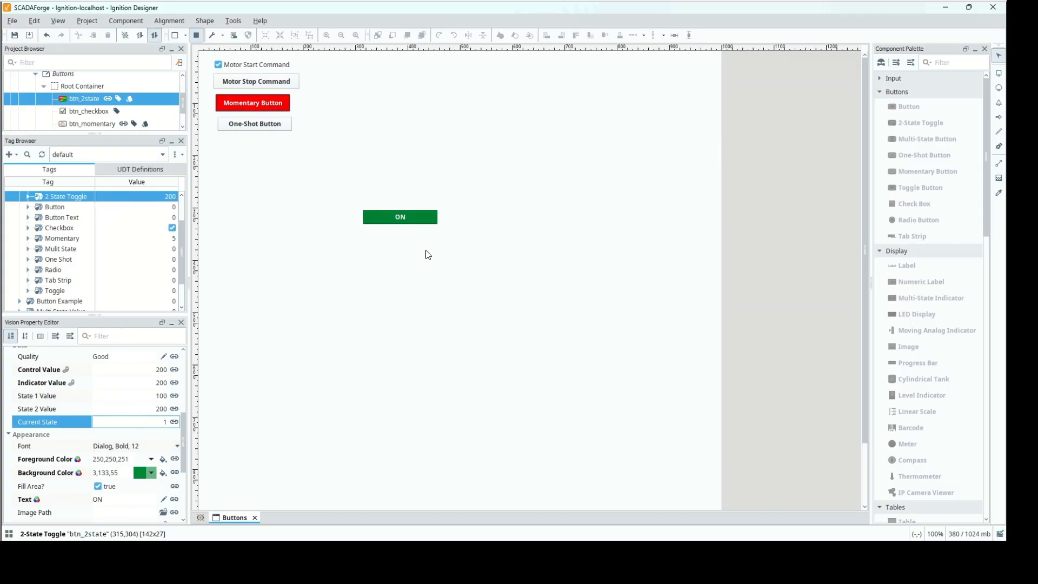
pyautogui.click(427, 222)
pyautogui.click(200, 37)
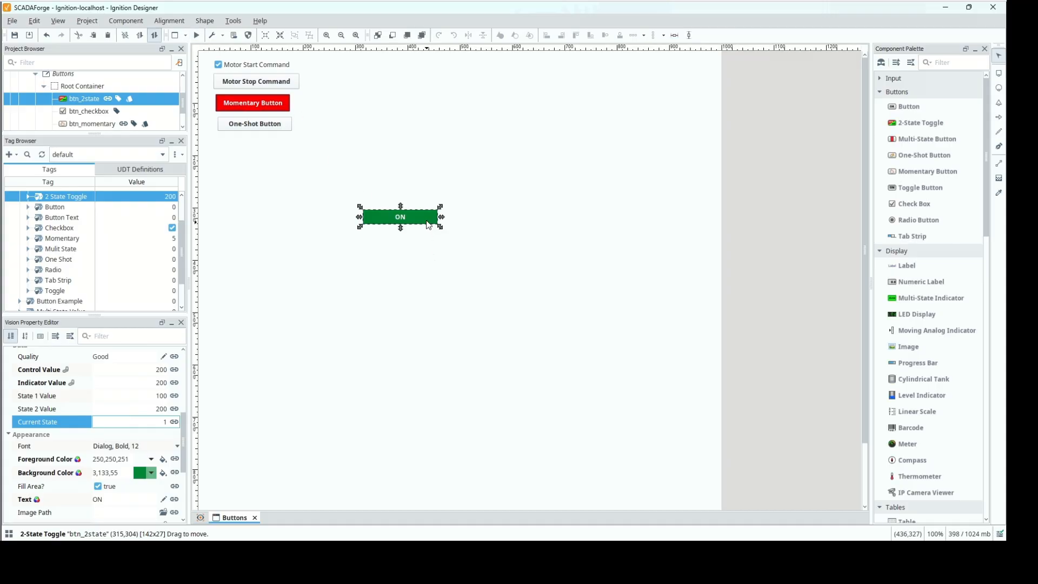
# Move btn_2state beneath the one-shot button to about (38,162) and add a Multi-State Button at about (333,301).
pyautogui.moveTo(408, 211); pyautogui.dragTo(286, 151)
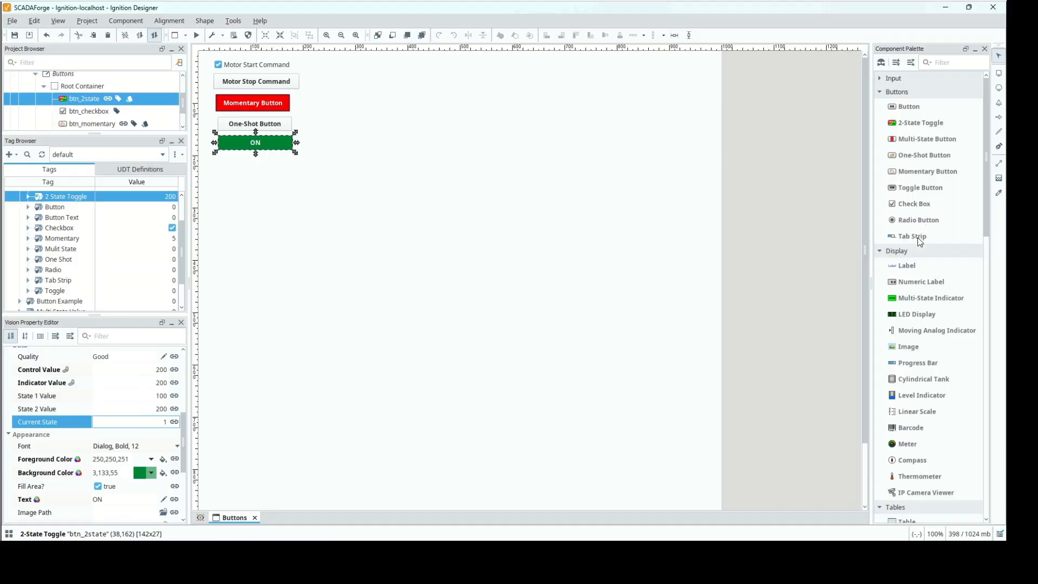
pyautogui.moveTo(926, 139); pyautogui.dragTo(395, 224)
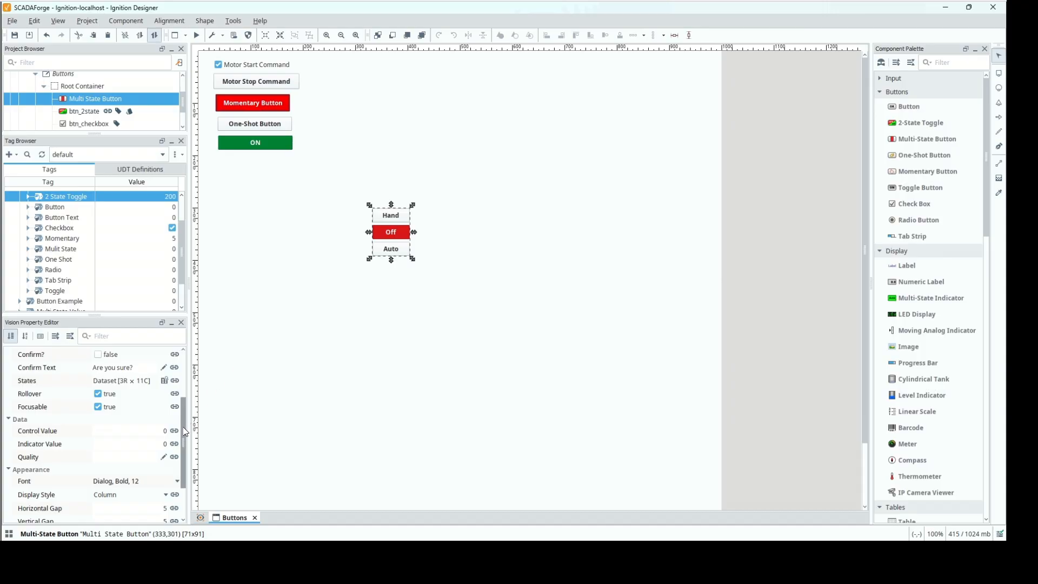
# Rename the new Multi-State Button component as btn_multi.
pyautogui.scroll(3, 184, 351)
pyautogui.click(149, 366)
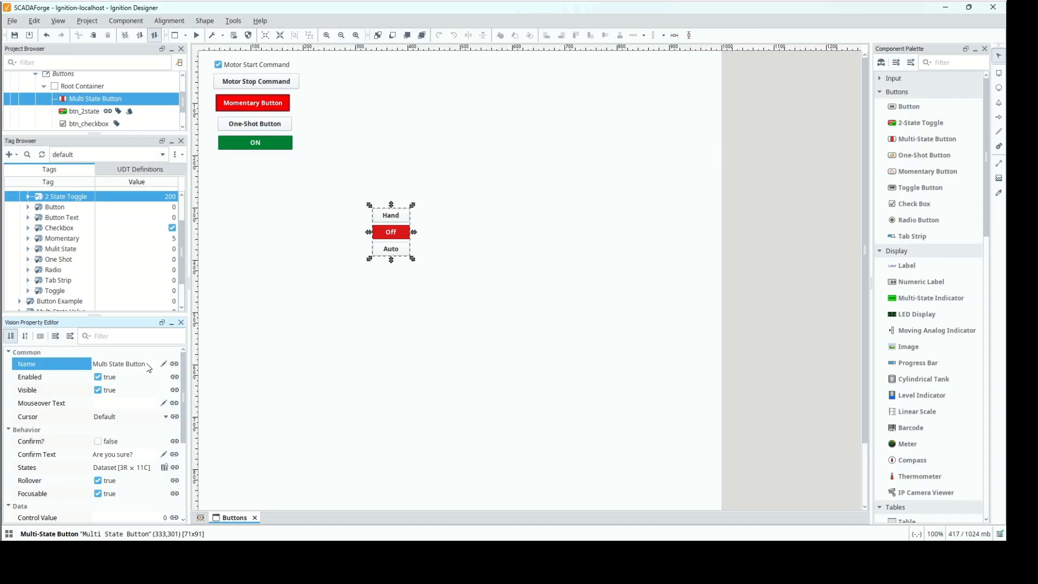
pyautogui.click(66, 362)
pyautogui.write('btn_multi')
# Examine the values, texts and colours in btn_multi's States dataset, enlarging the Dataset Editor and widening its text columns.
pyautogui.moveTo(184, 378); pyautogui.dragTo(182, 407)
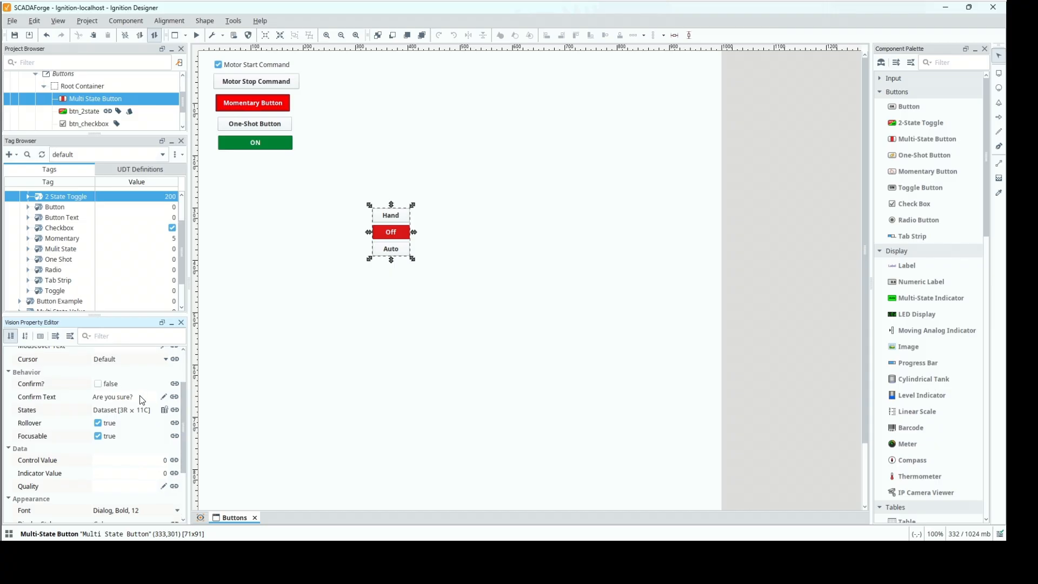
pyautogui.click(165, 410)
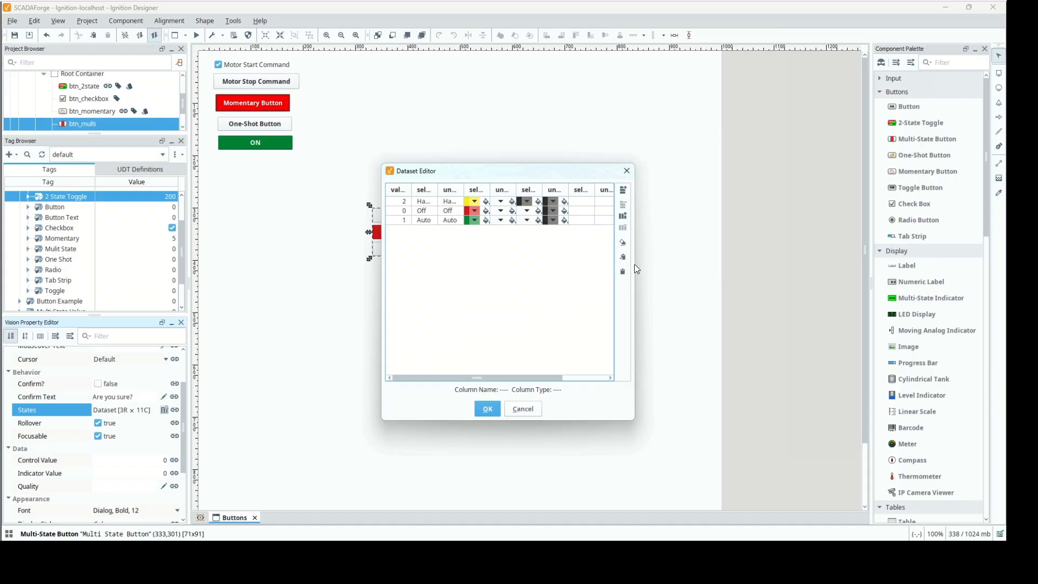
pyautogui.moveTo(636, 263); pyautogui.dragTo(822, 261)
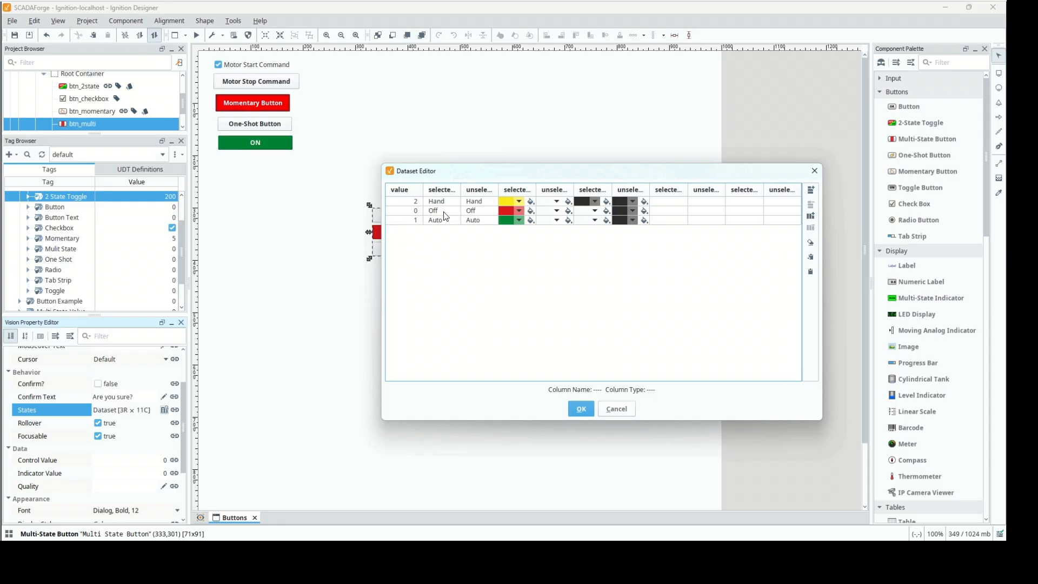
pyautogui.moveTo(474, 187); pyautogui.dragTo(606, 189)
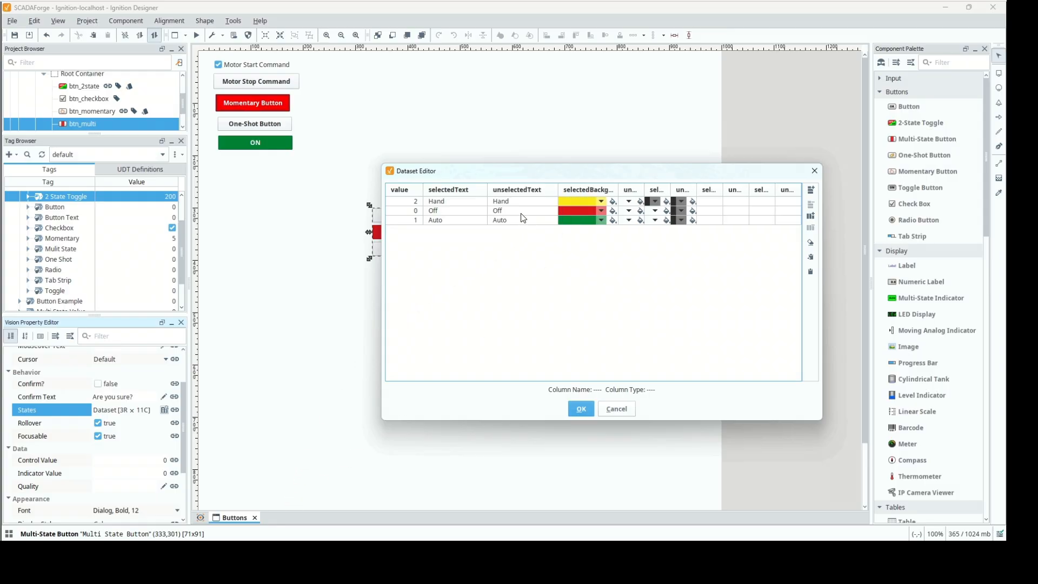
pyautogui.moveTo(528, 178); pyautogui.dragTo(656, 180)
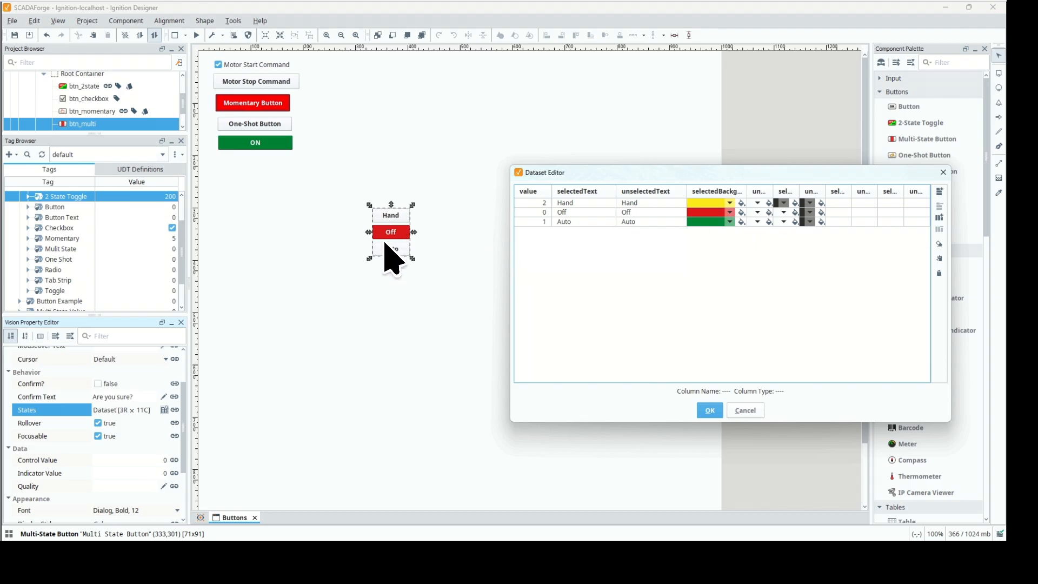
pyautogui.click(711, 410)
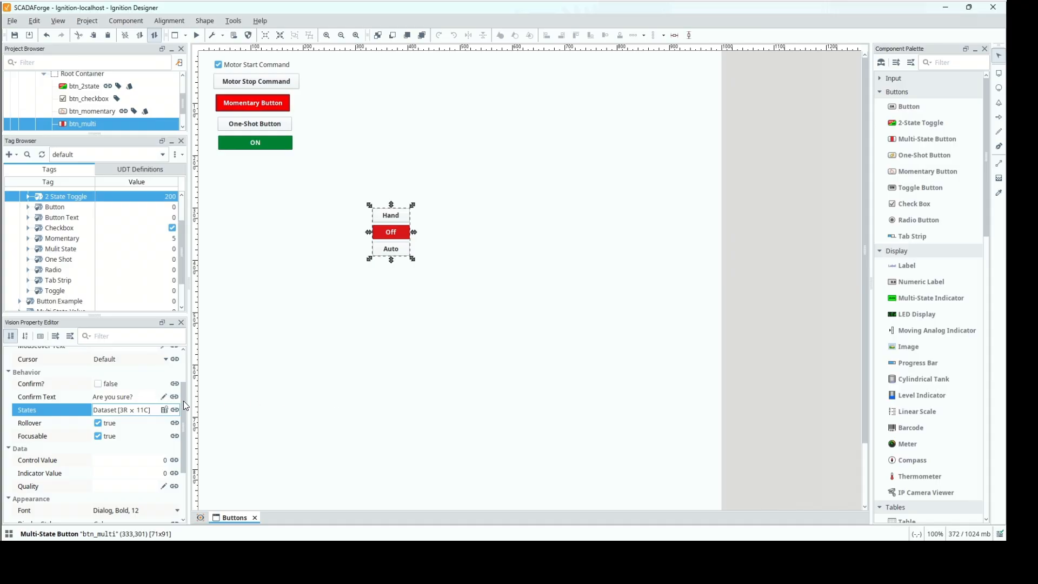
# Bind btn_multi's Control Value bidirectionally to the tag [default]Ignition 102/Buttons/Mulit State.
pyautogui.moveTo(183, 401); pyautogui.dragTo(187, 431)
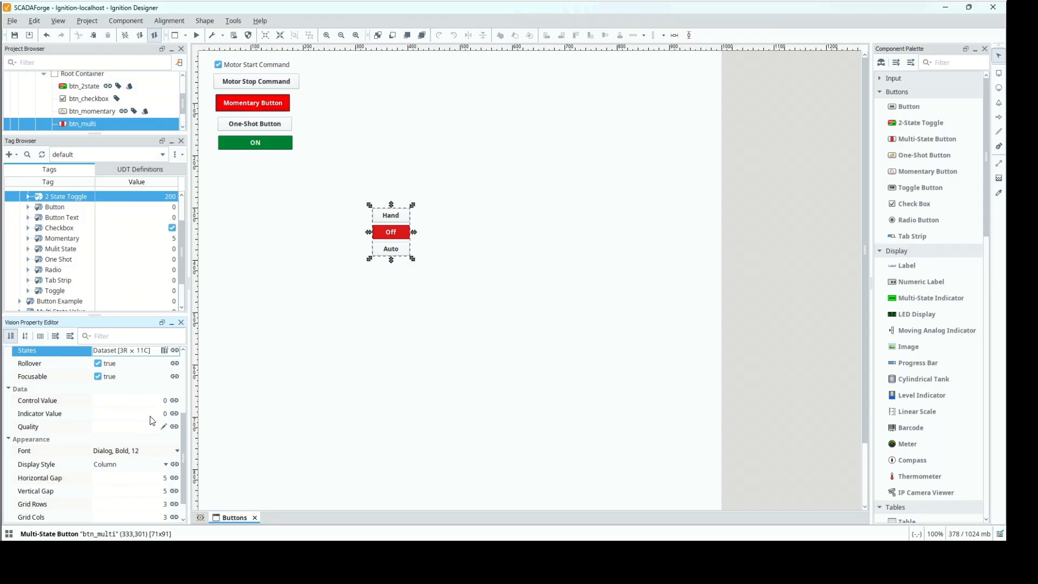
pyautogui.rightClick(66, 249)
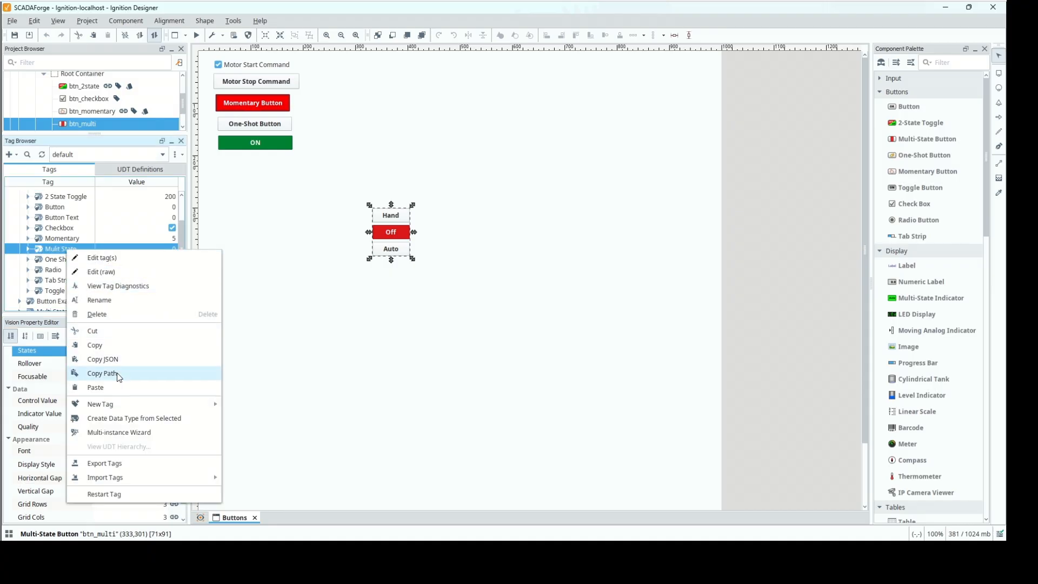
pyautogui.click(132, 373)
pyautogui.click(174, 401)
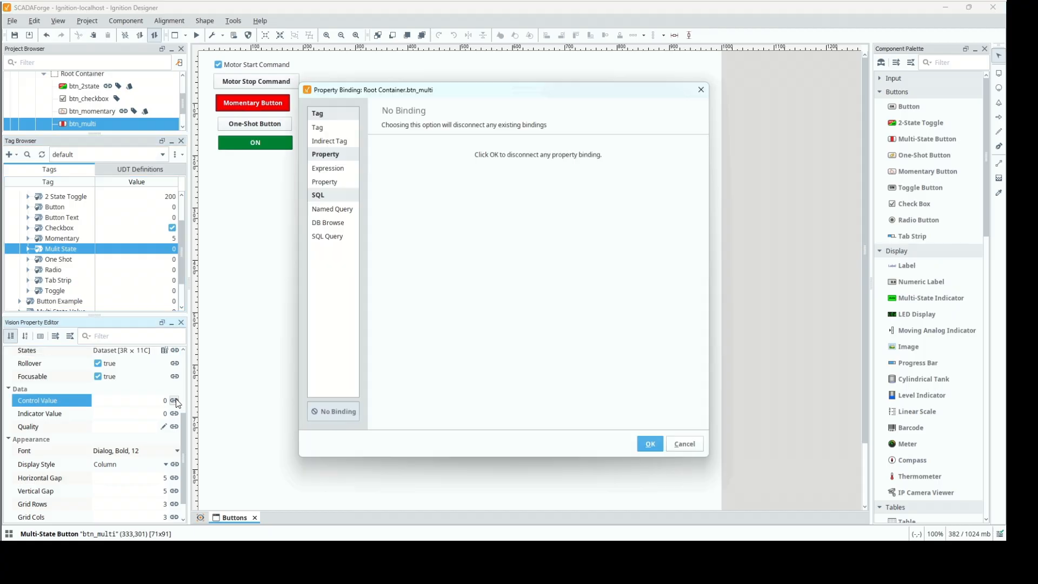
pyautogui.click(334, 132)
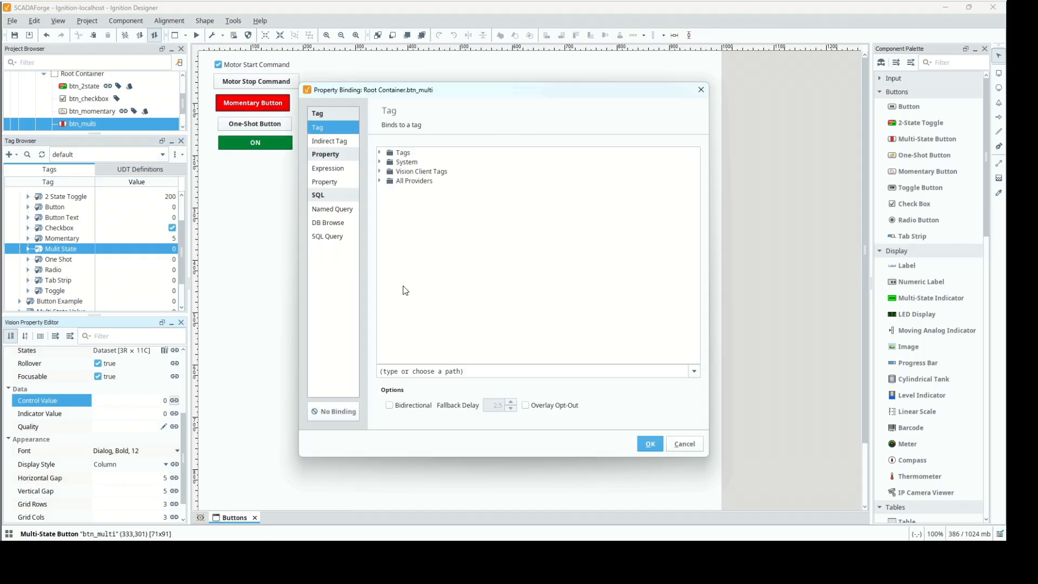
pyautogui.click(483, 372)
pyautogui.write('[default]Ignition 102/Buttons/Mulit State')
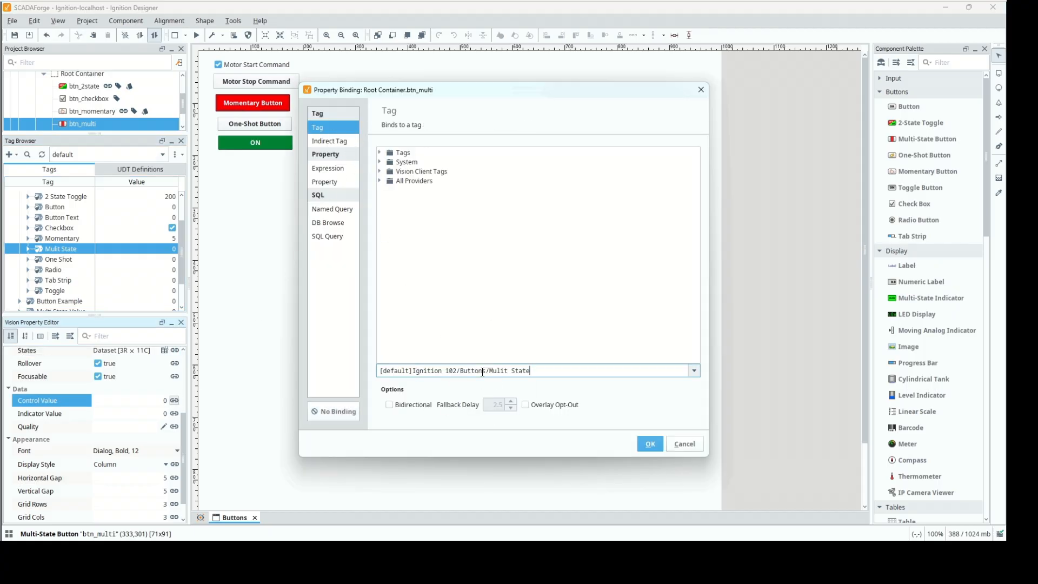
pyautogui.click(400, 410)
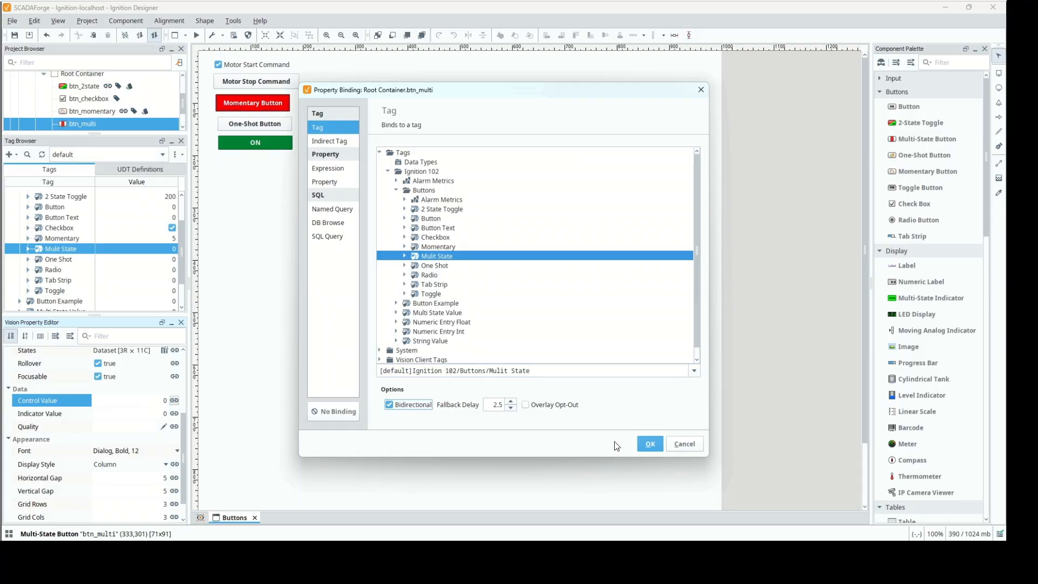
pyautogui.click(640, 443)
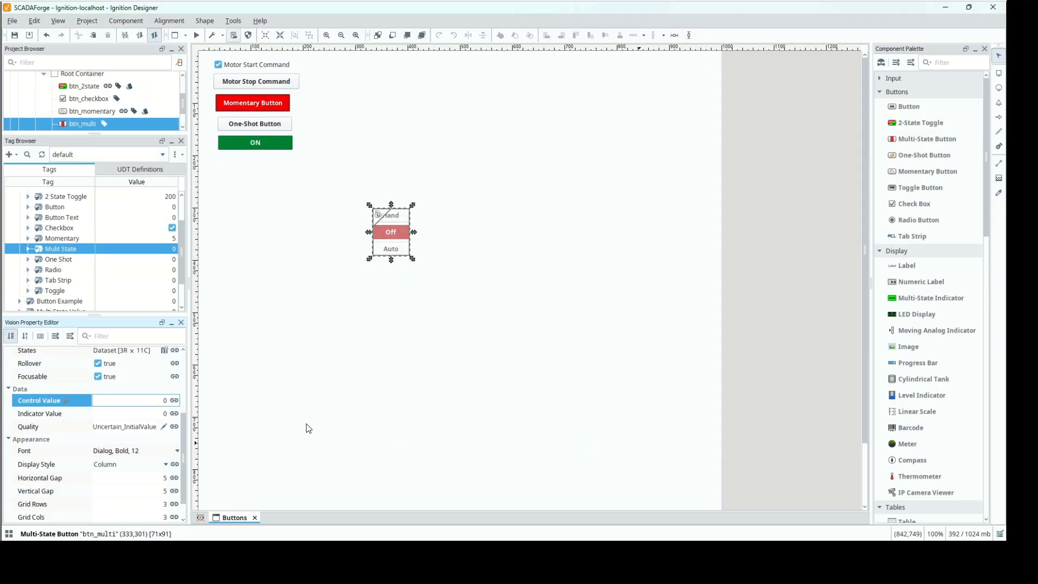
# Bind btn_multi's Indicator Value to the component's own Control Value property.
pyautogui.click(174, 414)
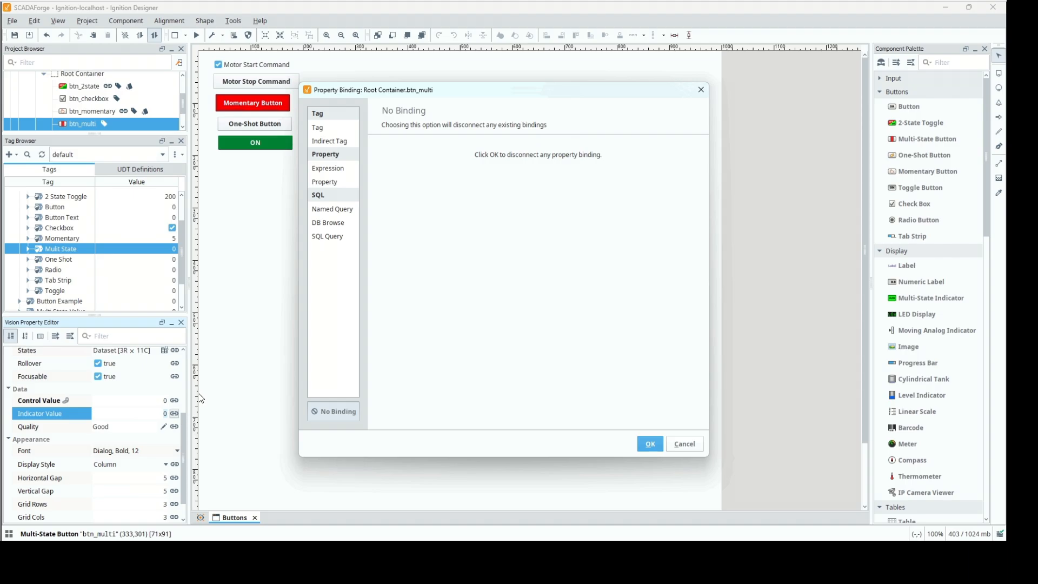
pyautogui.click(324, 129)
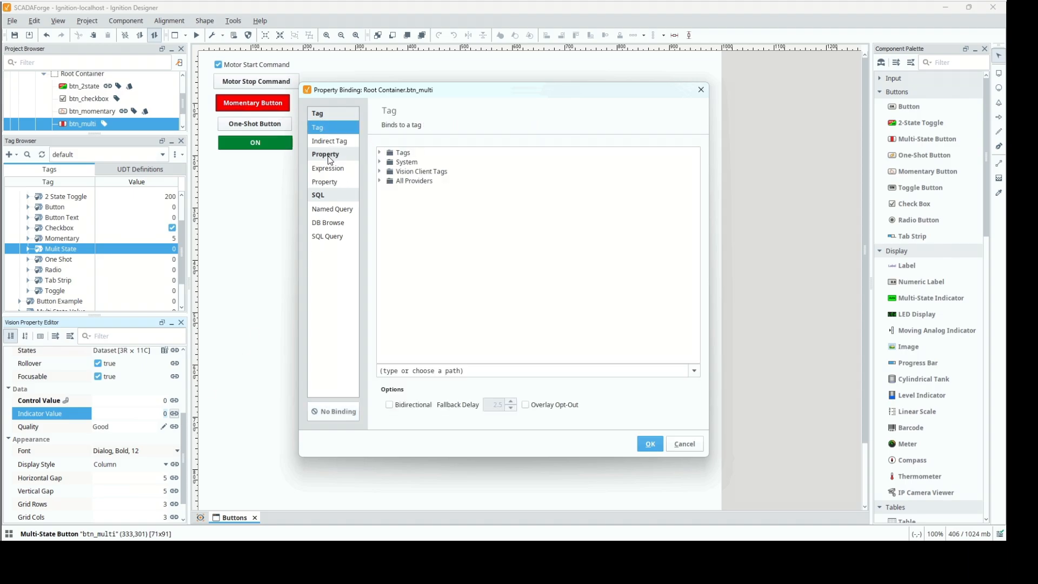
pyautogui.click(325, 184)
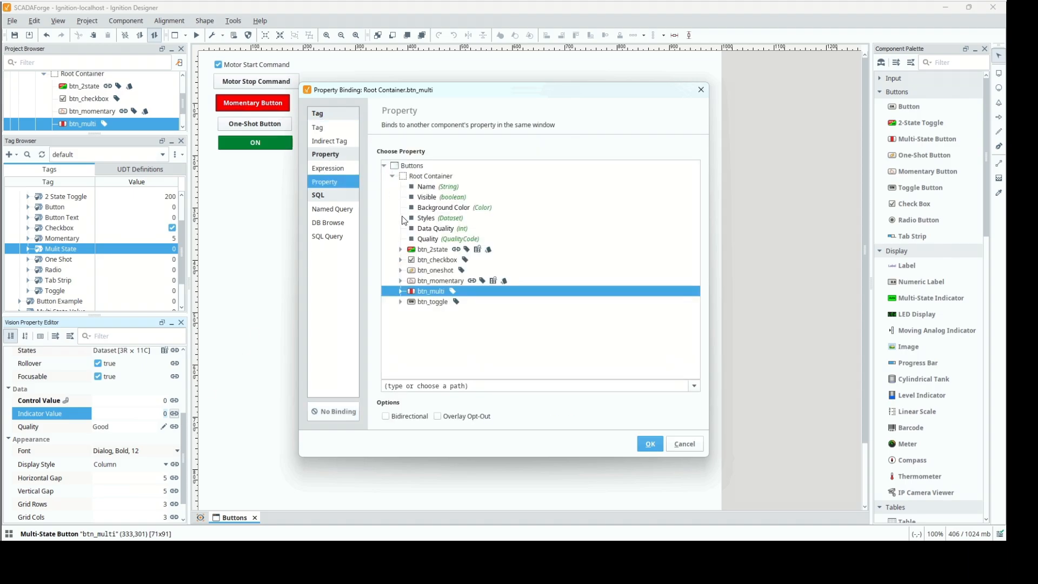
pyautogui.click(401, 291)
pyautogui.click(439, 323)
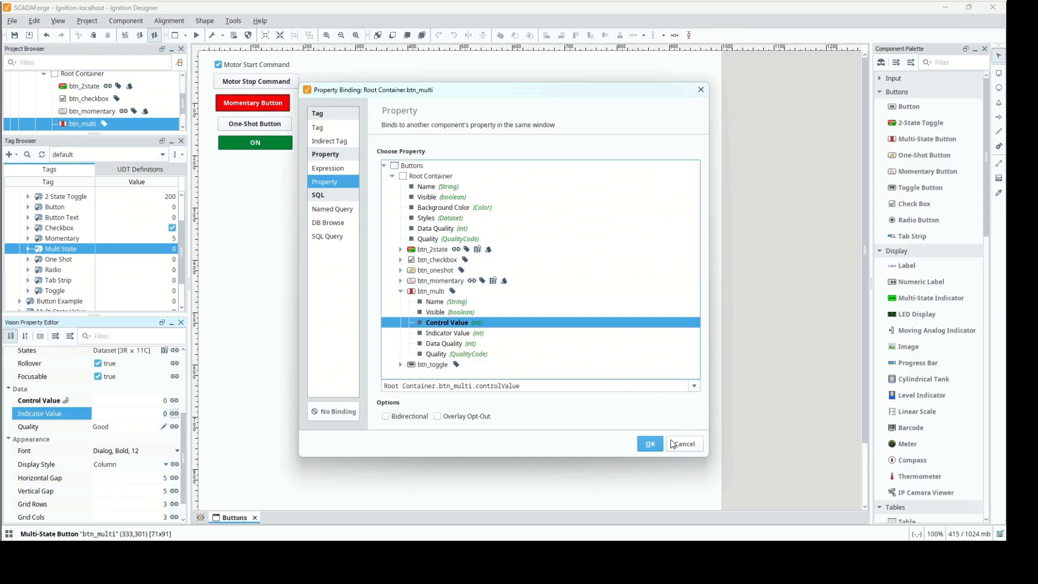
pyautogui.click(651, 443)
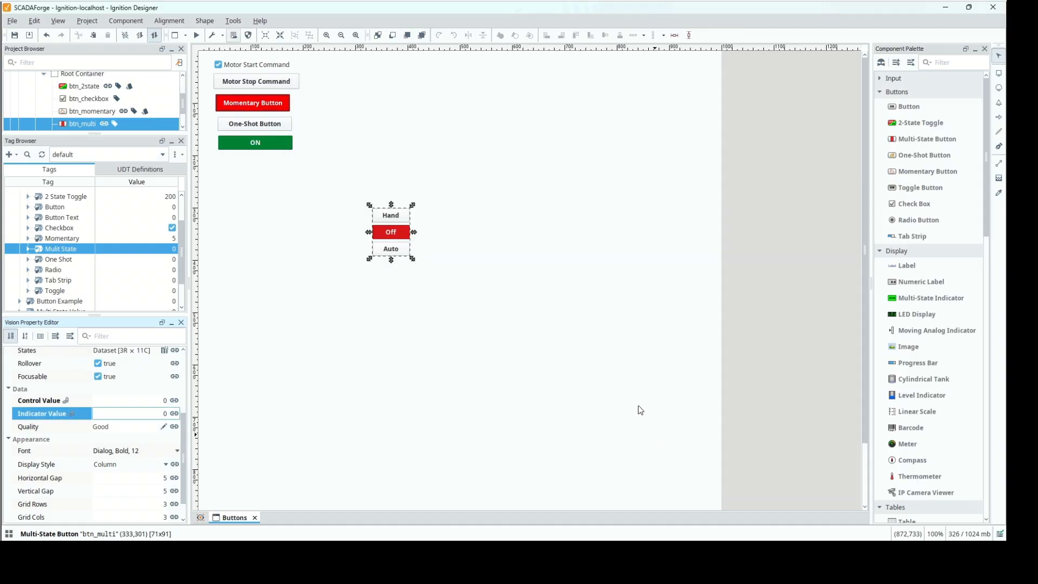
# Enter preview mode, review btn_multi's States dataset, and test the Hand and Auto states.
pyautogui.click(198, 36)
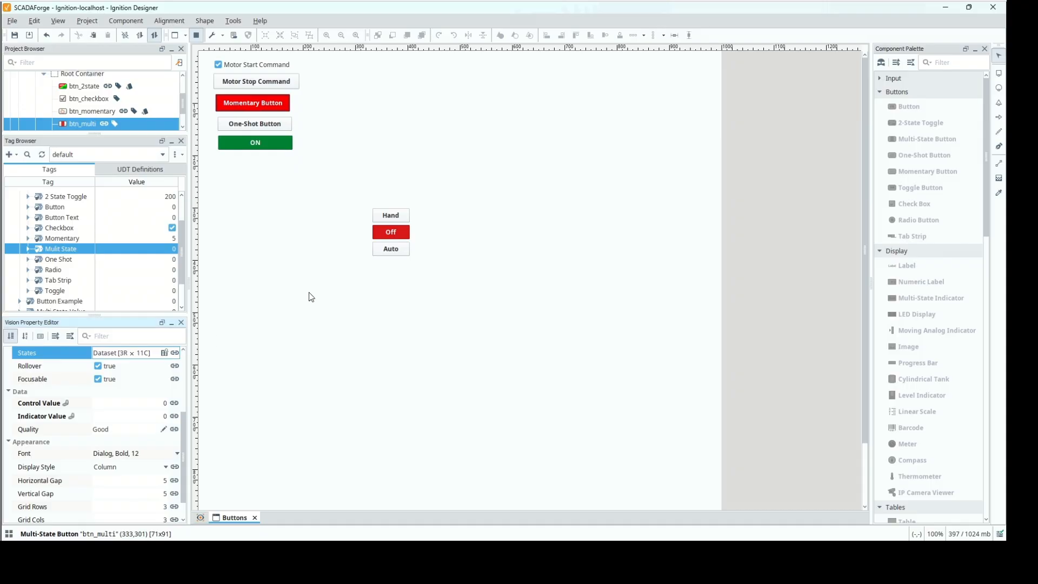
pyautogui.click(163, 353)
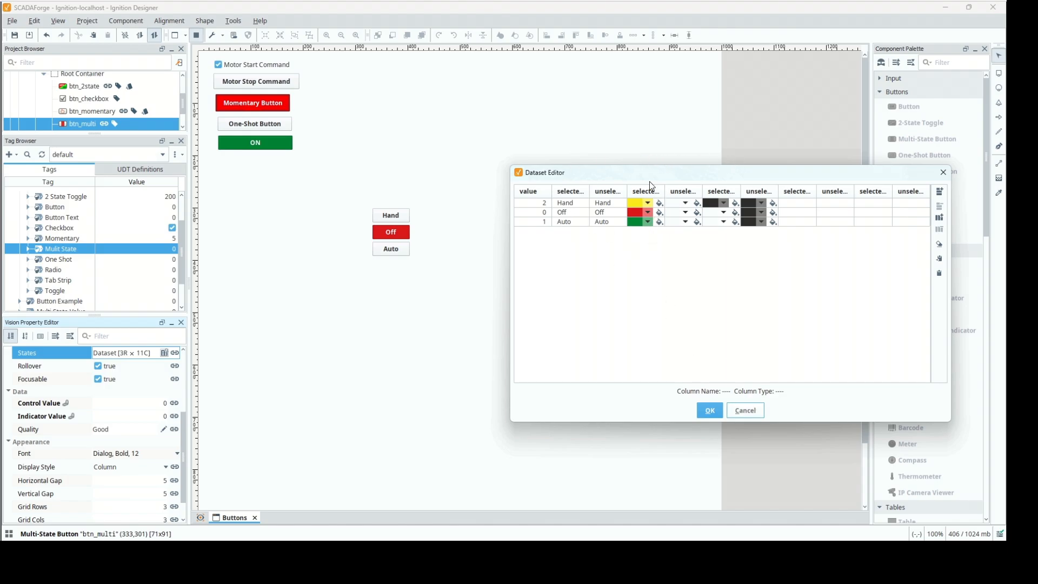
pyautogui.click(749, 410)
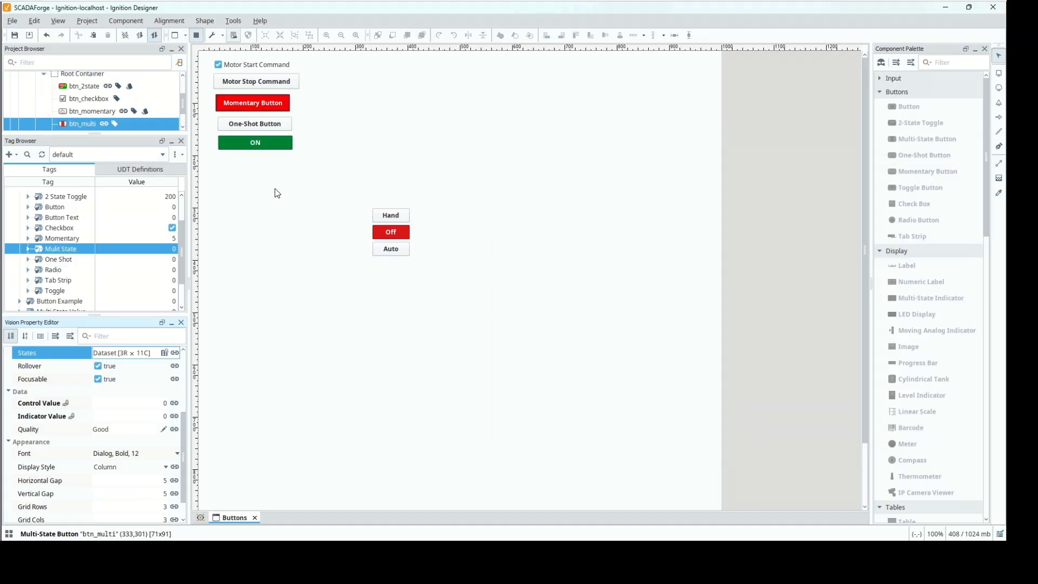
pyautogui.click(386, 216)
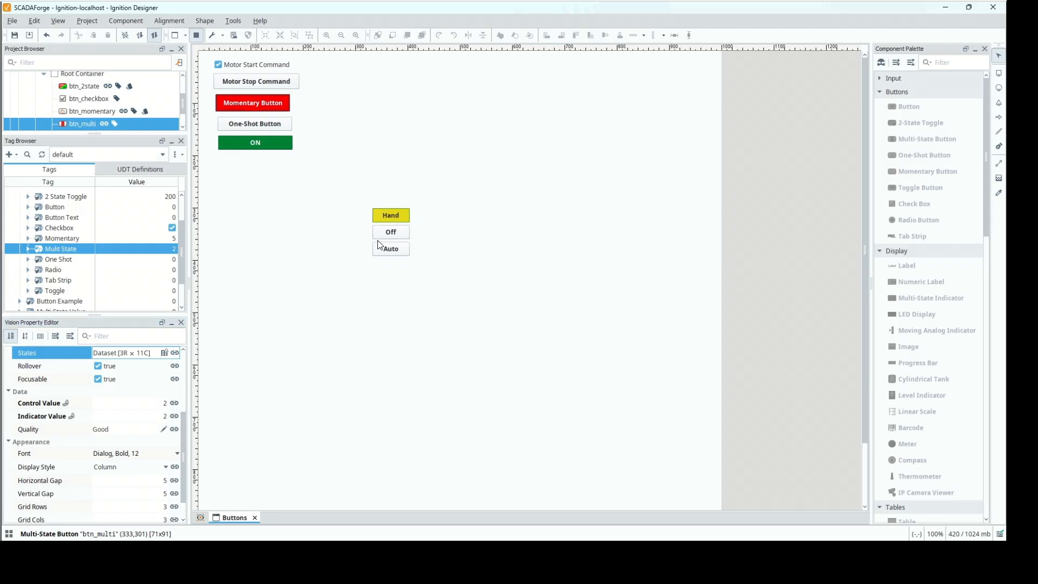
pyautogui.click(388, 259)
# In btn_multi's States dataset, set the Hand state's value to 5 and the Auto state's value to 10.
pyautogui.click(165, 353)
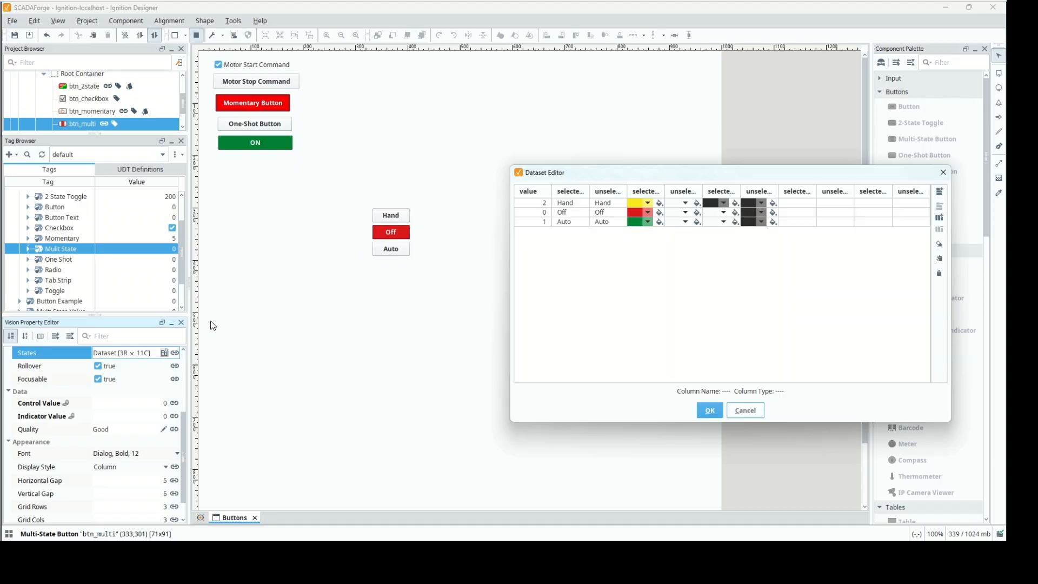
pyautogui.doubleClick(538, 203)
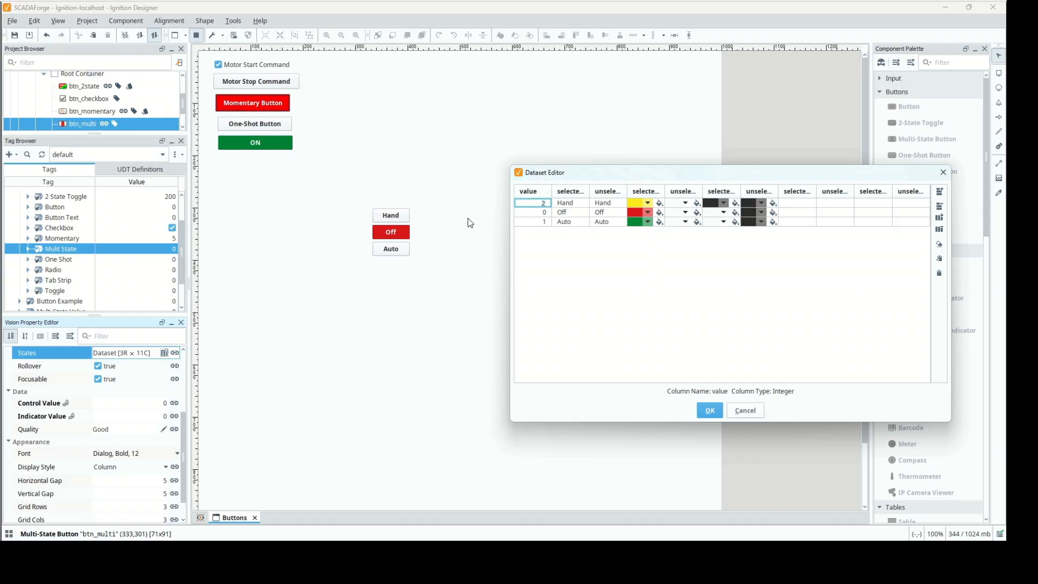
pyautogui.press('BackSpace')
pyautogui.write('5')
pyautogui.click(534, 222)
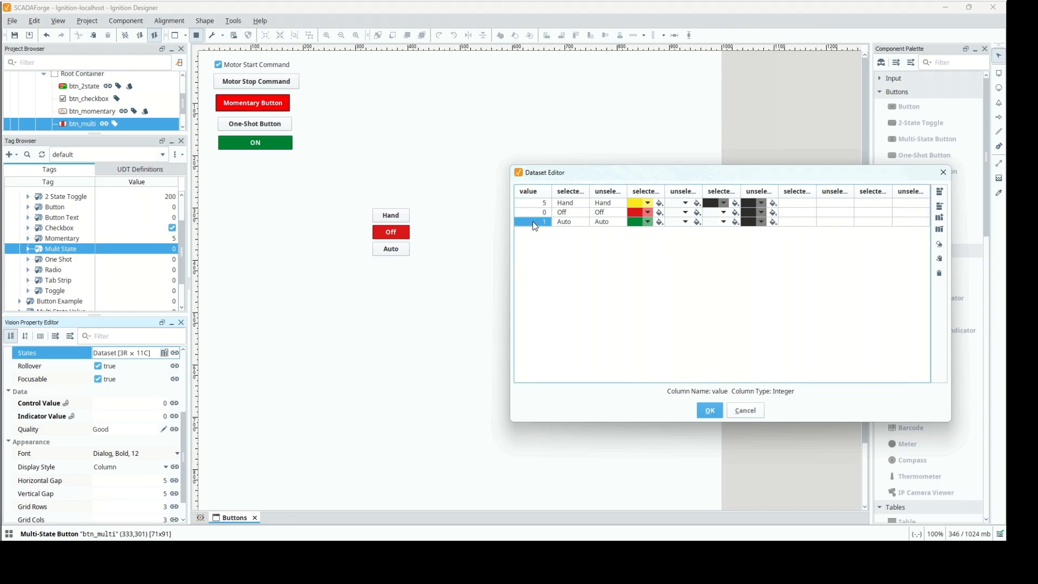
pyautogui.doubleClick(533, 222)
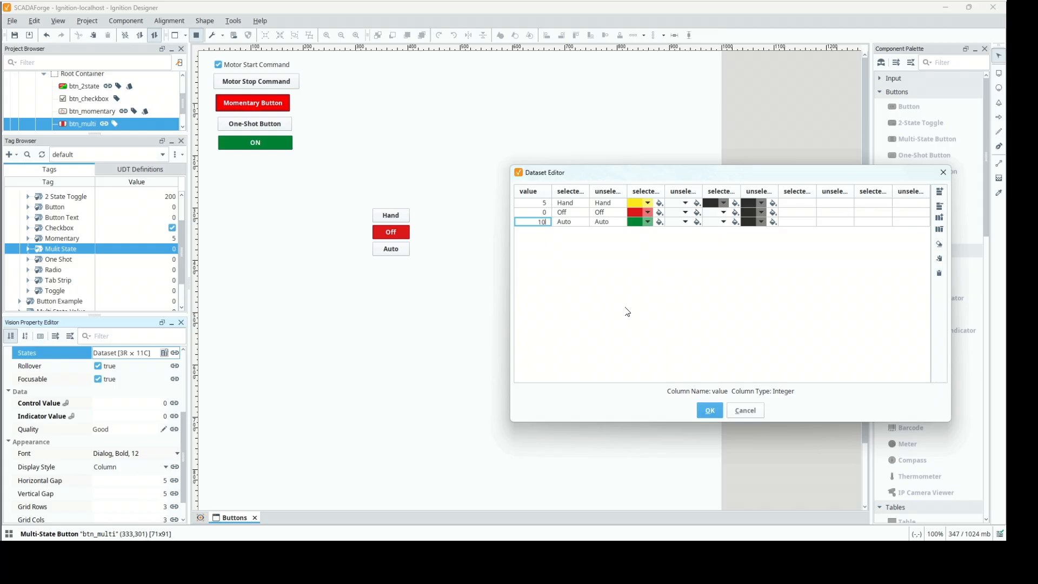
pyautogui.press('Tab')
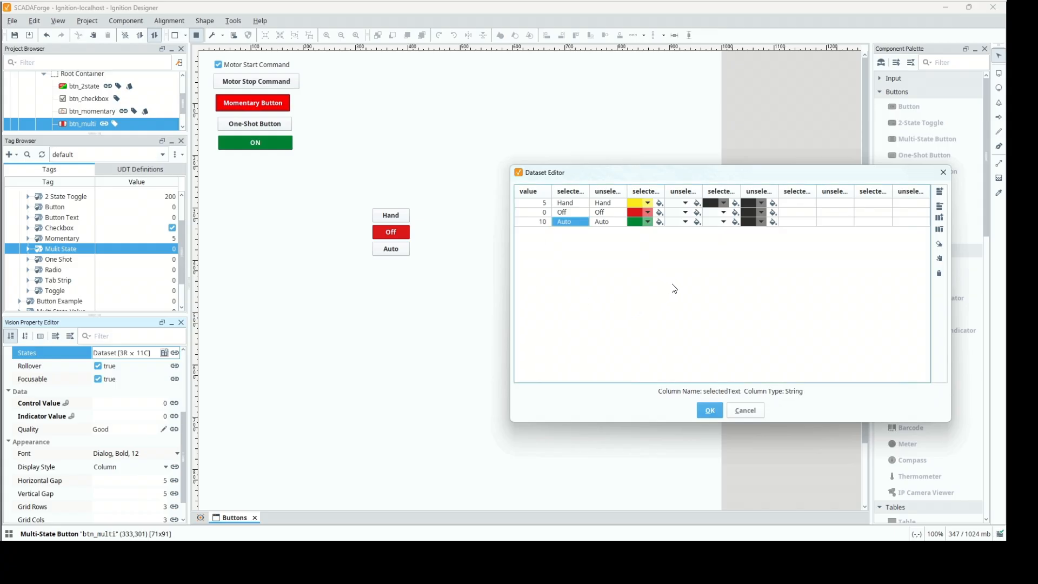
pyautogui.click(710, 412)
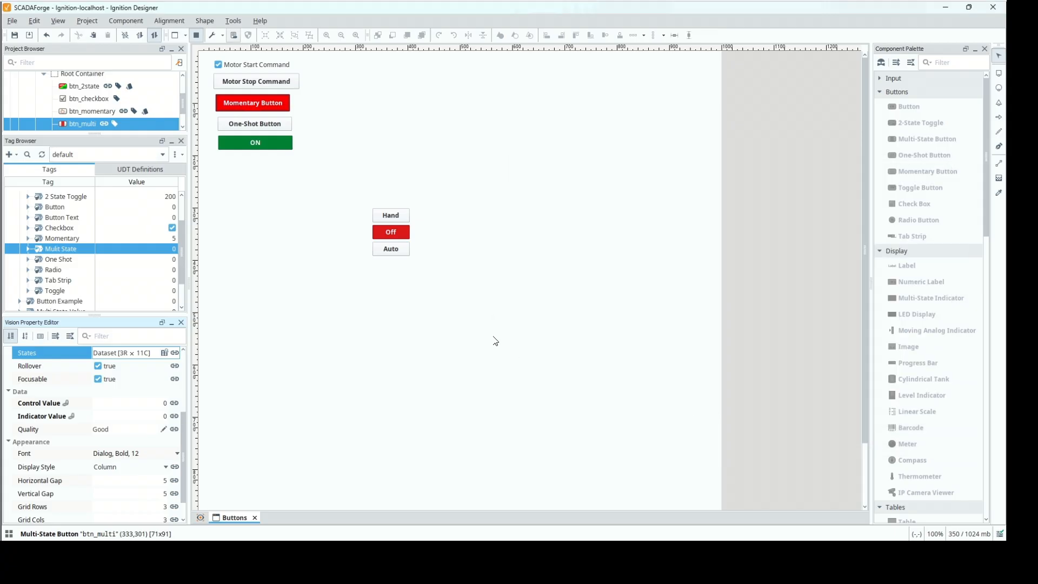
# Test the changed state values by switching btn_multi to Hand, Auto and back to Off.
pyautogui.click(390, 219)
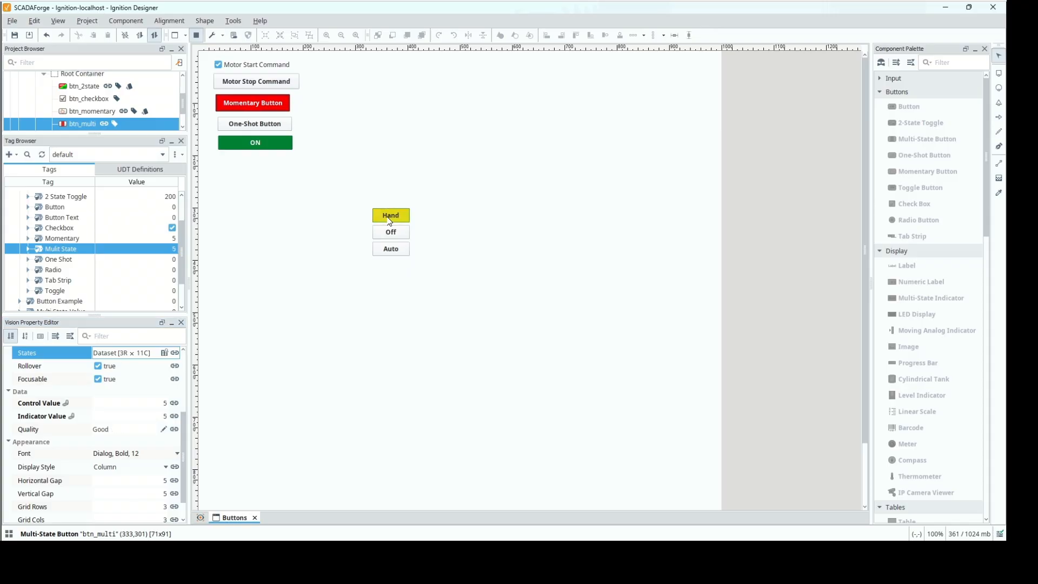
pyautogui.click(389, 250)
pyautogui.click(393, 234)
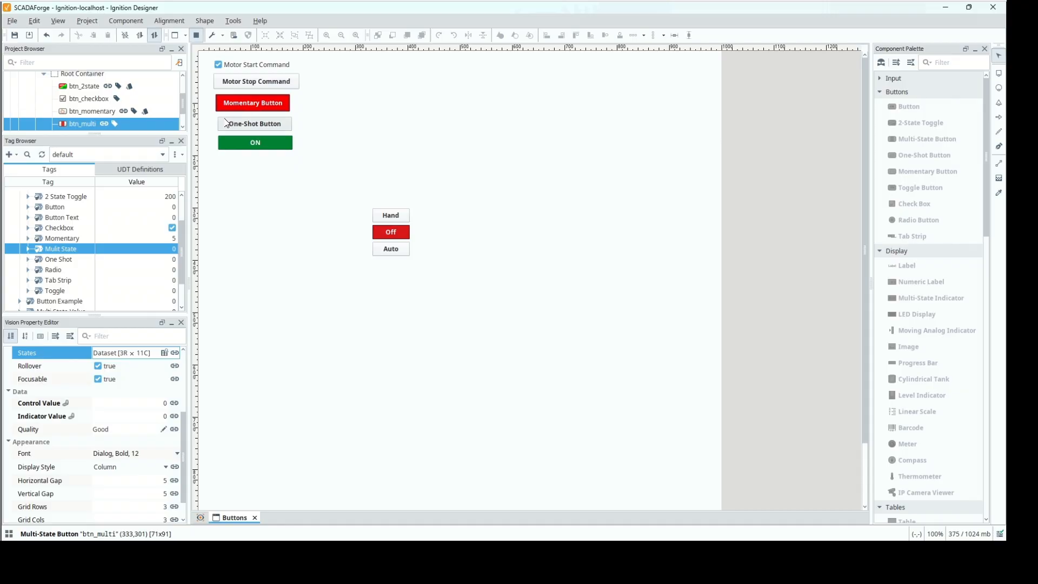
# Add a fourth row to btn_multi's States dataset with value 15 and Fault as both selected and unselected text.
pyautogui.click(163, 352)
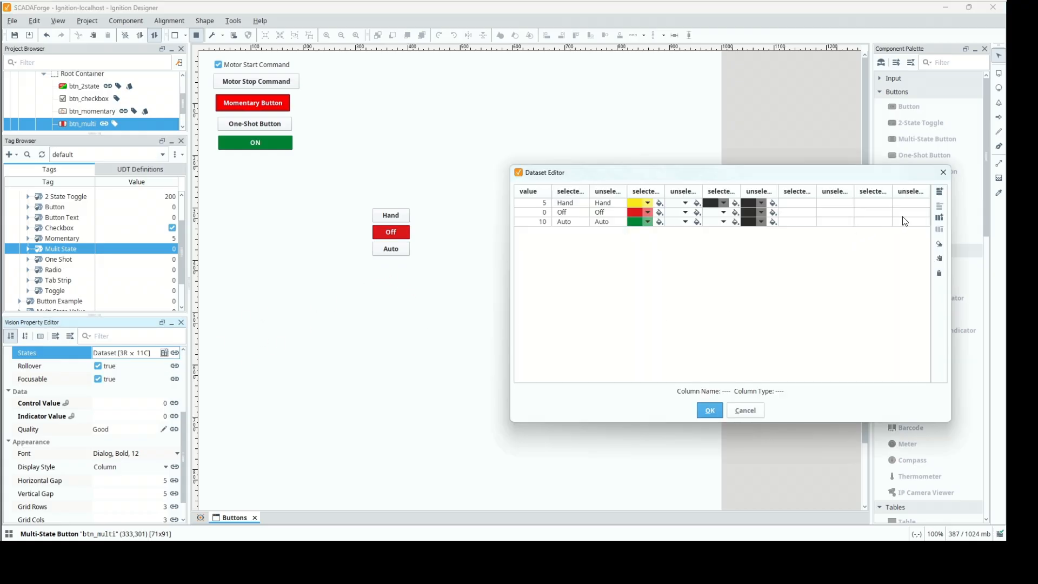
pyautogui.click(943, 190)
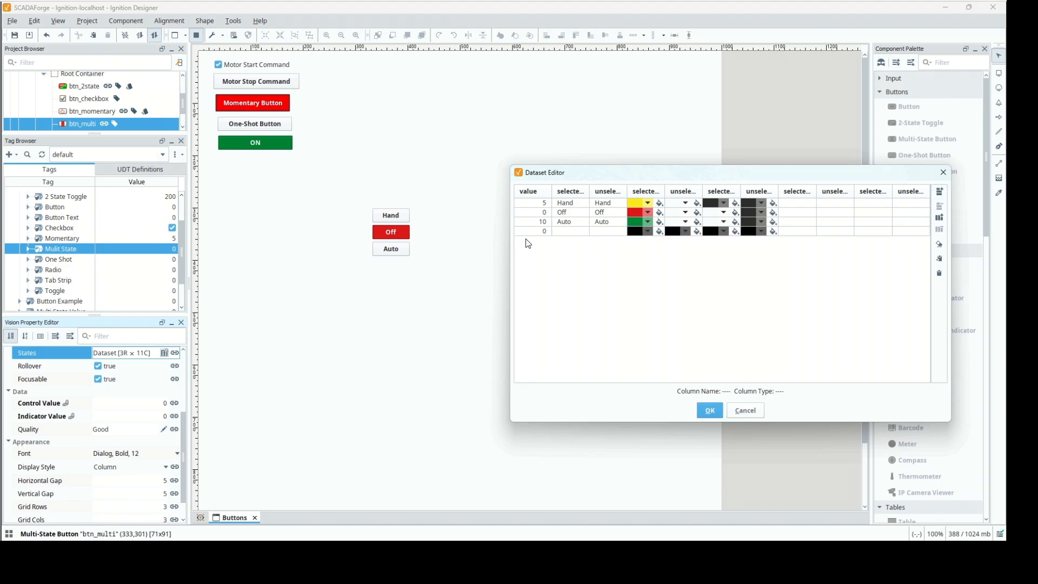
pyautogui.click(533, 229)
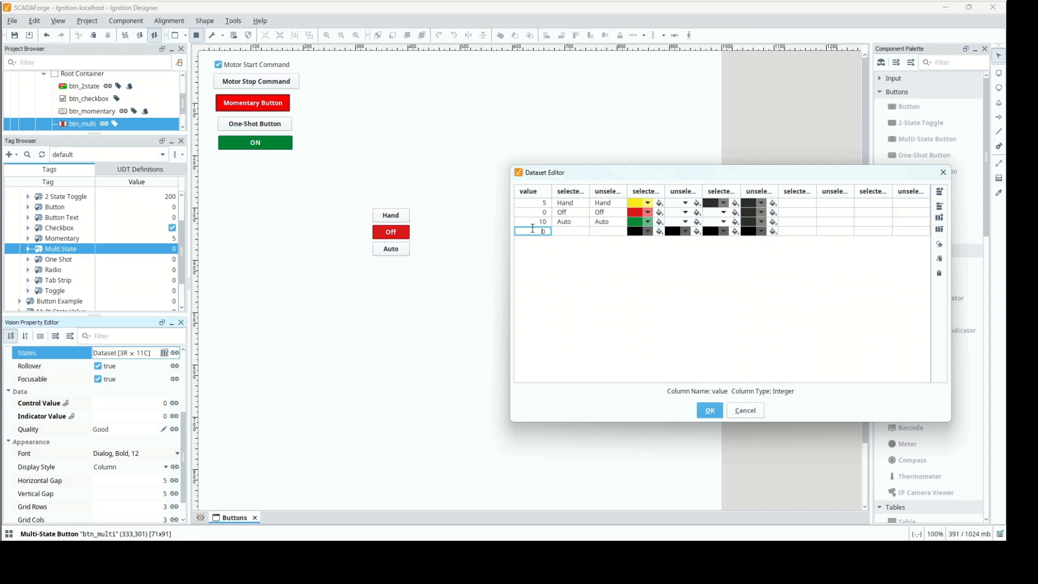
pyautogui.click(570, 231)
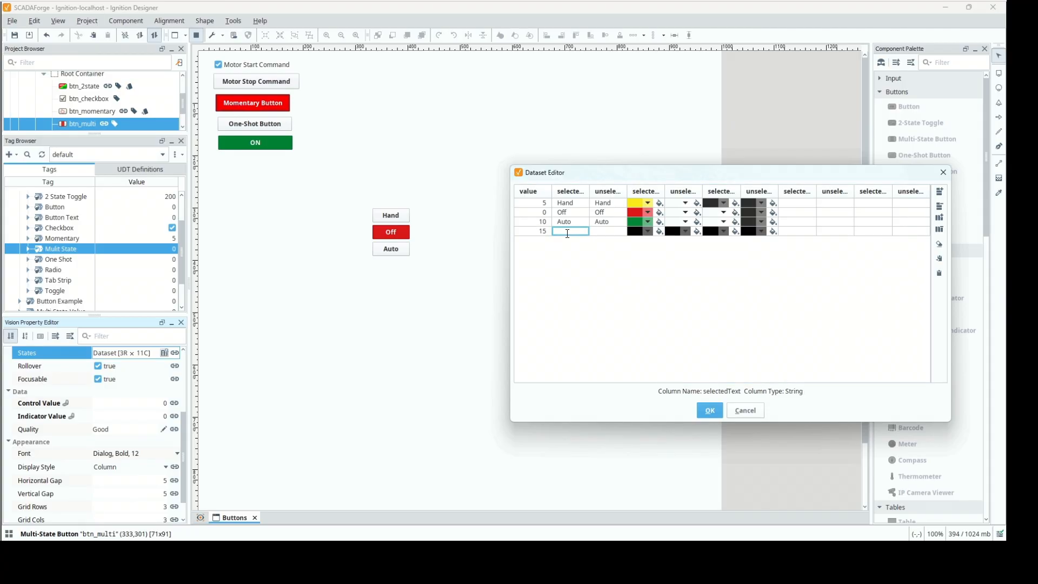
pyautogui.write('Fault')
pyautogui.click(604, 233)
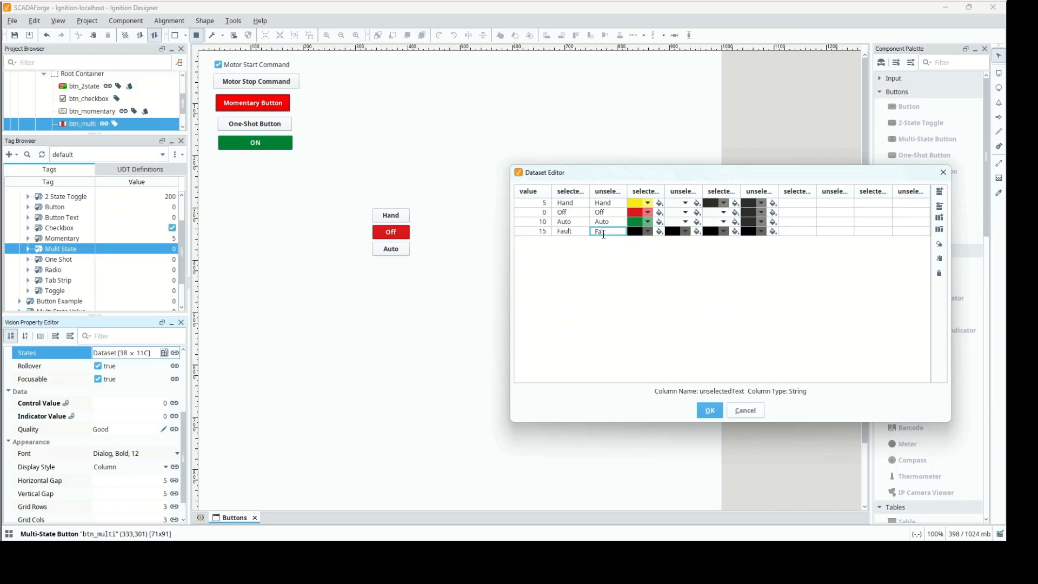
# Give the Fault state a magenta selected background, white unselected background and white selected foreground, and apply the dataset.
pyautogui.click(651, 233)
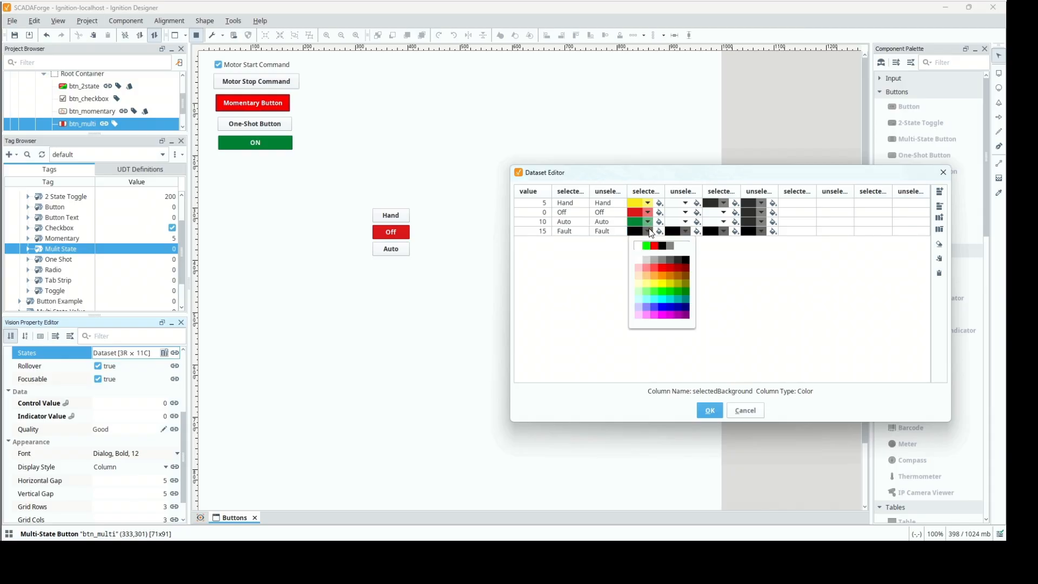
pyautogui.click(667, 318)
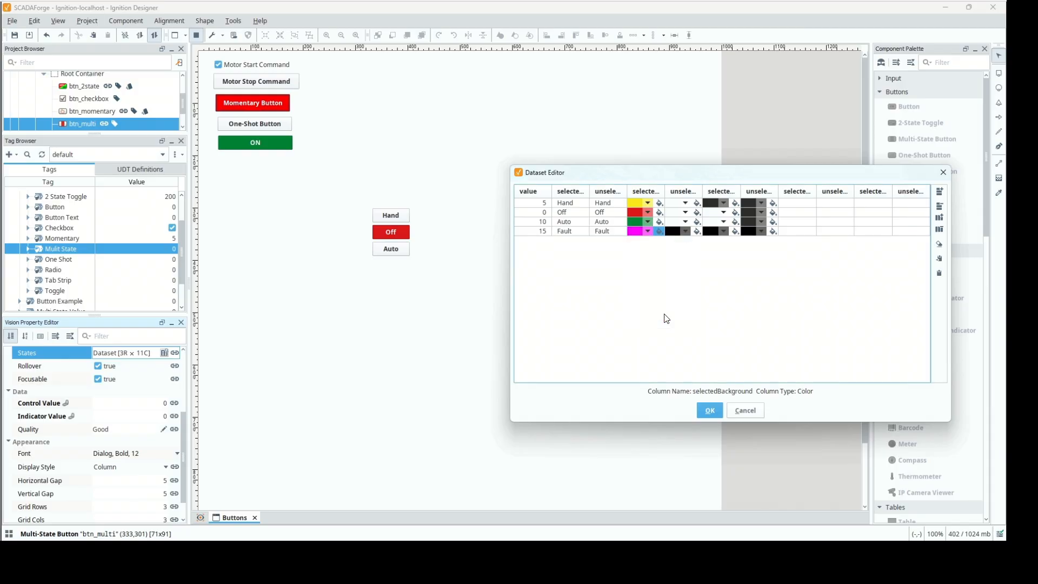
pyautogui.click(688, 234)
pyautogui.click(680, 247)
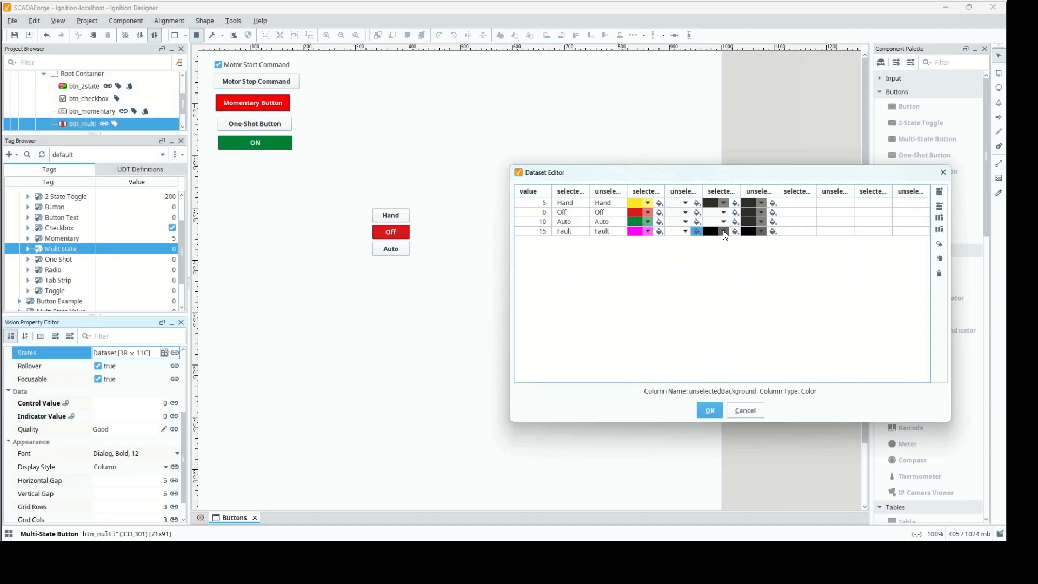
pyautogui.click(726, 232)
pyautogui.click(712, 247)
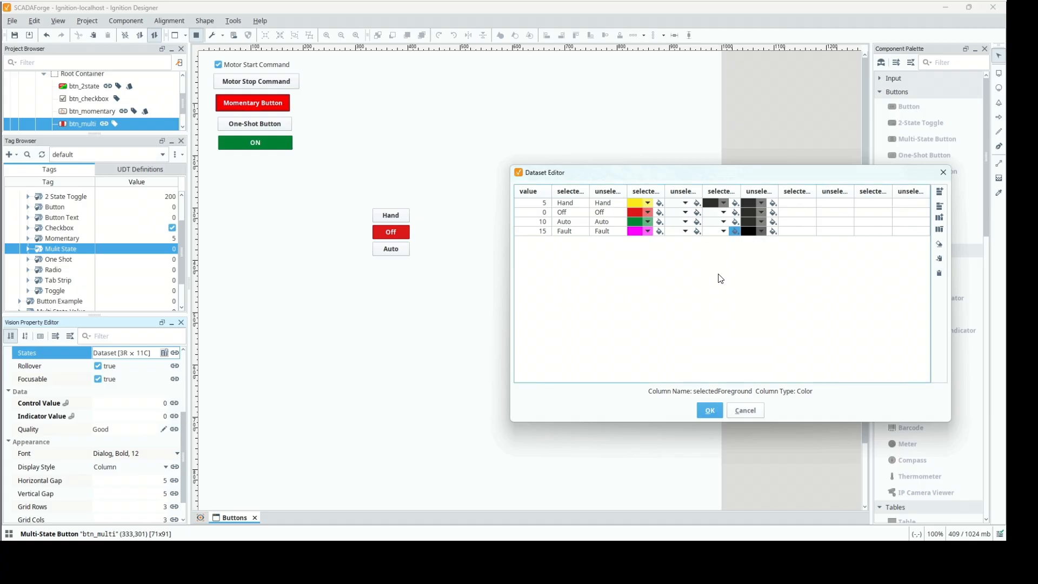
pyautogui.click(710, 410)
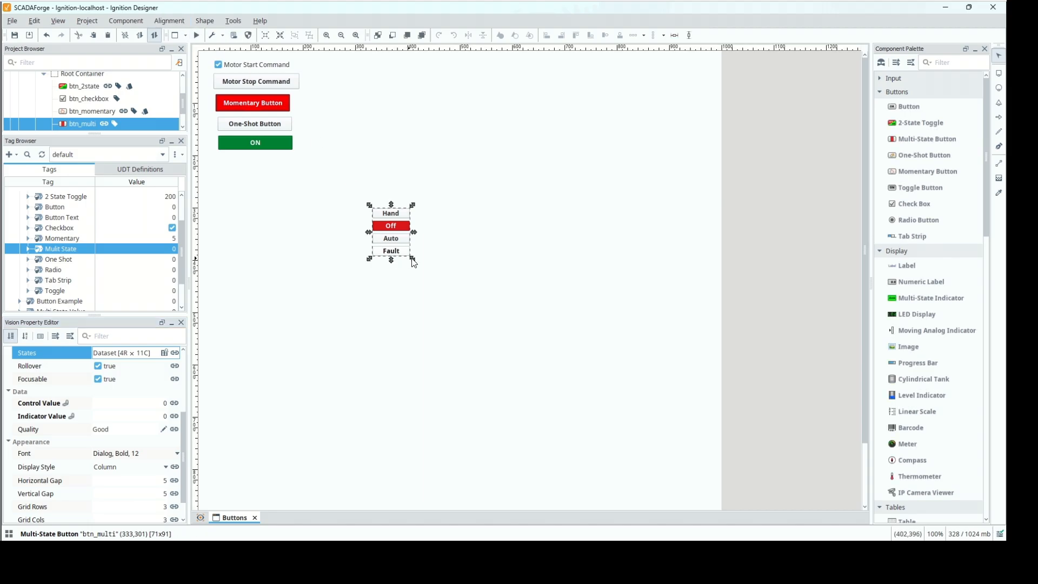
# Enlarge btn_multi to about 108 × 160 and test its Fault state in preview mode.
pyautogui.moveTo(412, 259); pyautogui.dragTo(432, 295)
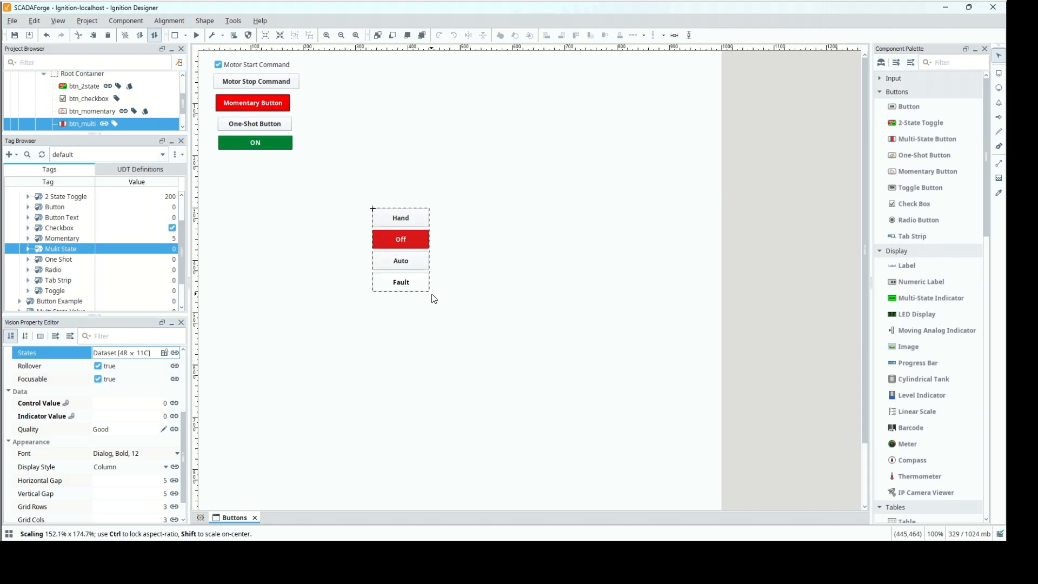
pyautogui.click(196, 36)
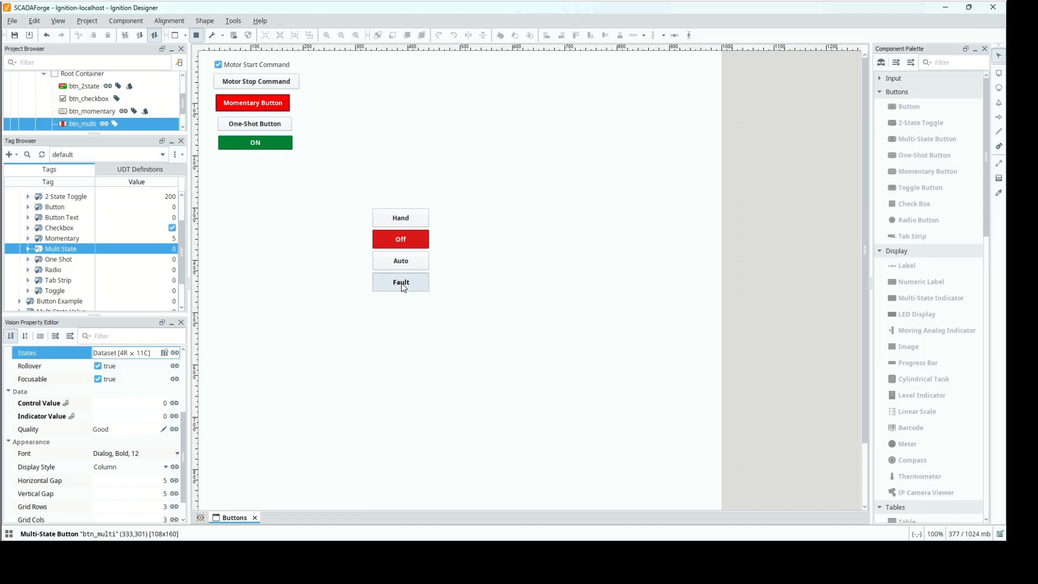
pyautogui.click(403, 288)
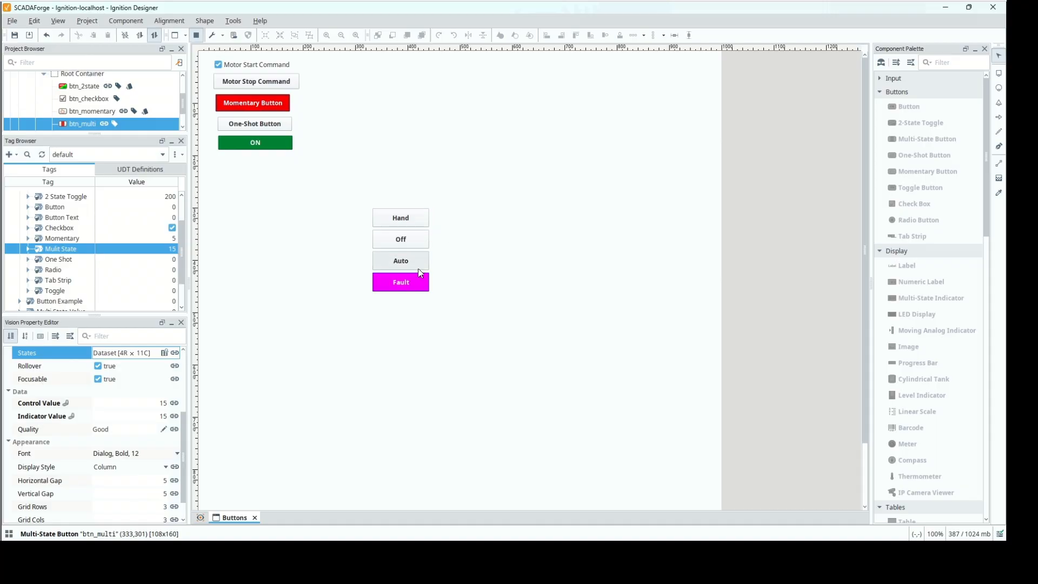
pyautogui.click(197, 35)
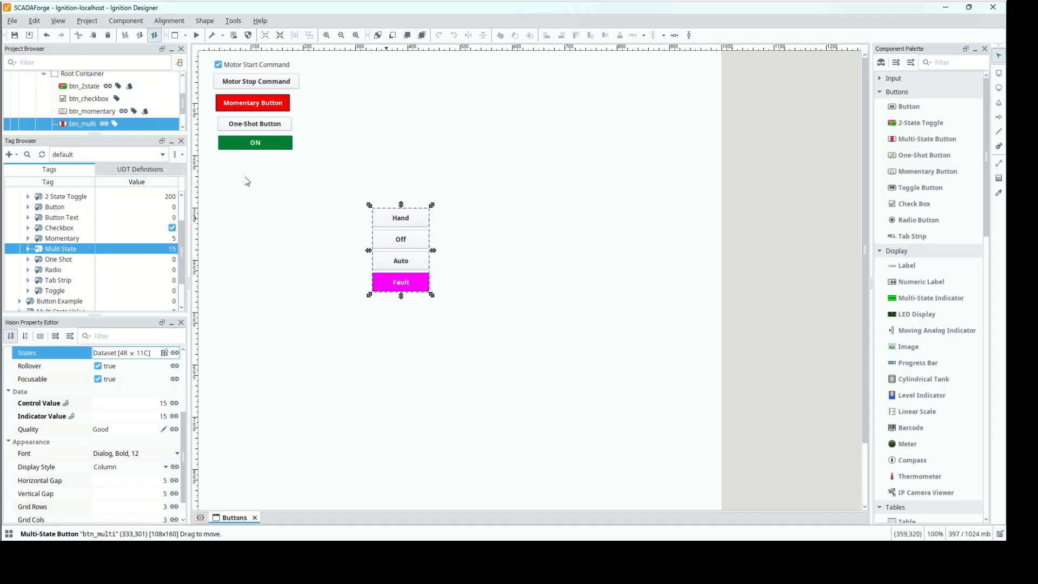
# Move btn_multi directly below the ON button and place three Radio Buttons in a column on the empty area beside the existing buttons.
pyautogui.moveTo(393, 224); pyautogui.dragTo(233, 171)
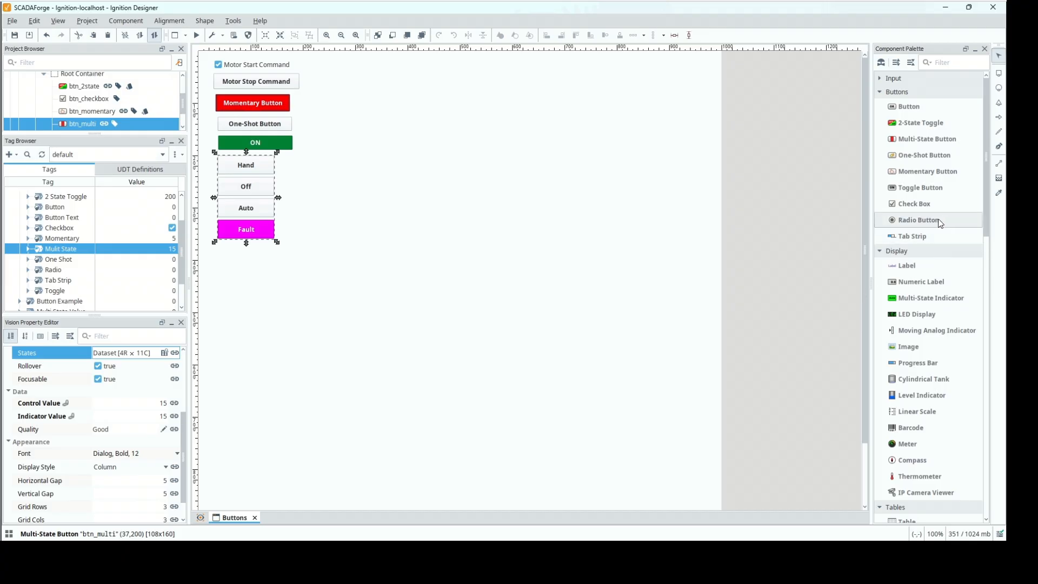
pyautogui.moveTo(940, 224); pyautogui.dragTo(472, 132)
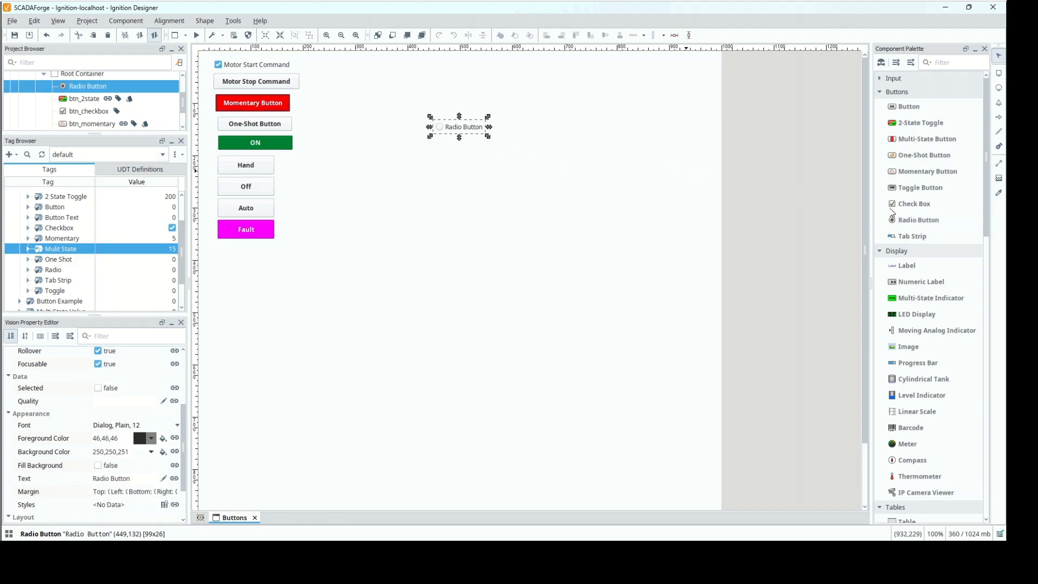
pyautogui.moveTo(907, 224); pyautogui.dragTo(433, 141)
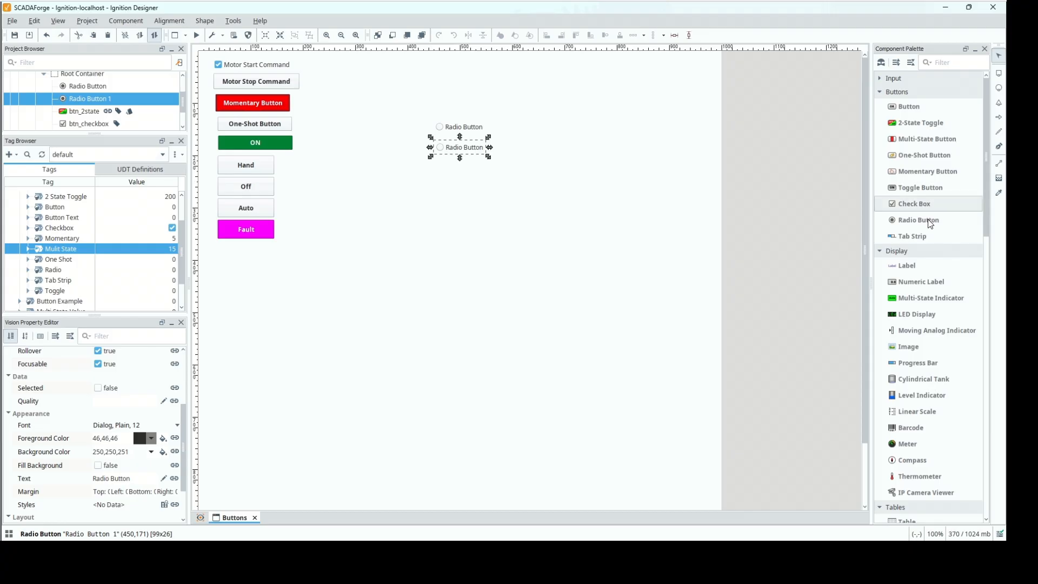
pyautogui.moveTo(928, 220); pyautogui.dragTo(435, 162)
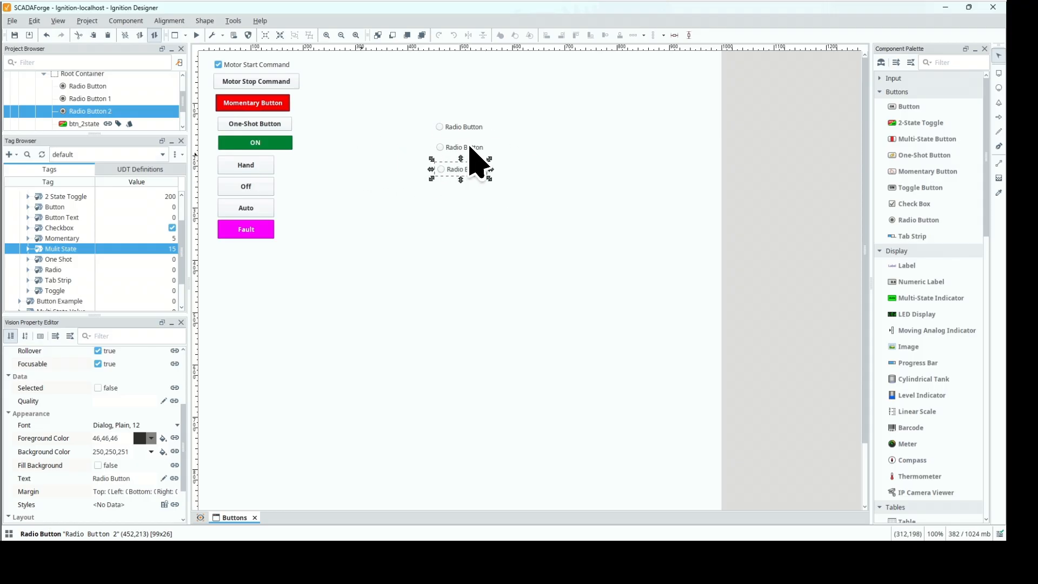
# Rename the uppermost radio button as btn_radio1.
pyautogui.click(81, 87)
pyautogui.scroll(3, 135, 367)
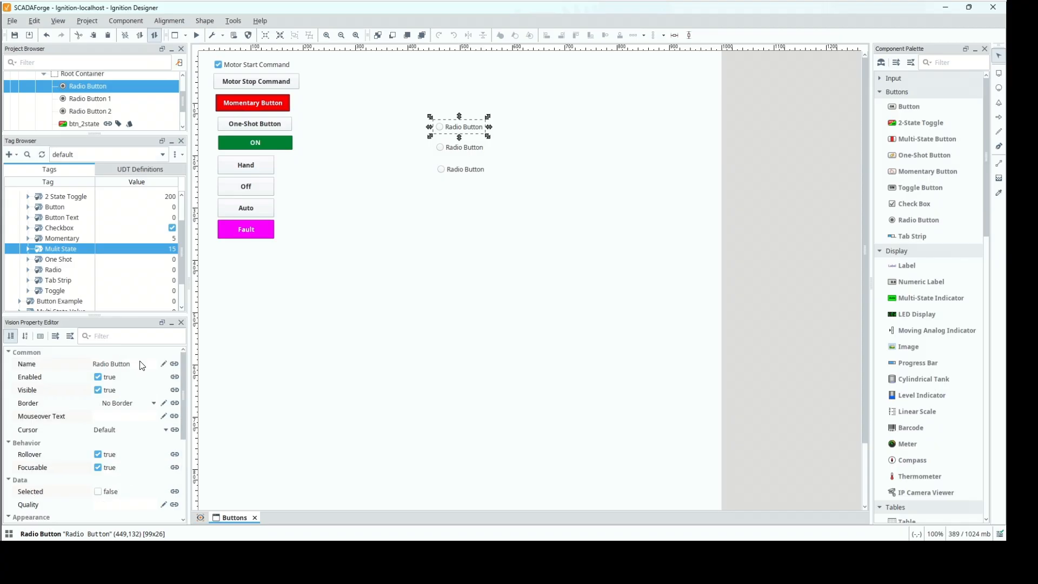
pyautogui.click(140, 369)
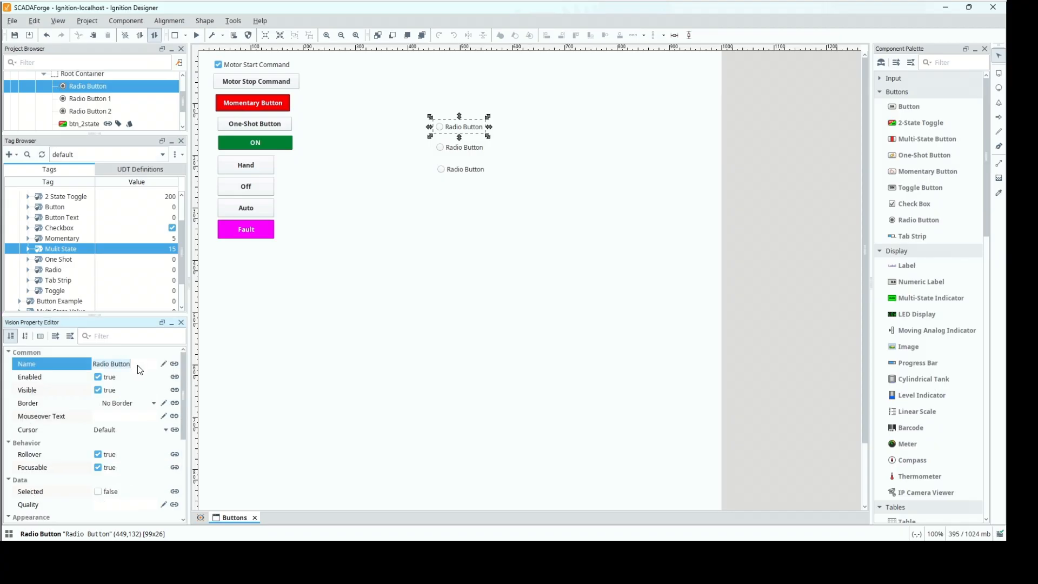
pyautogui.write('btn_radio1')
pyautogui.press('Return')
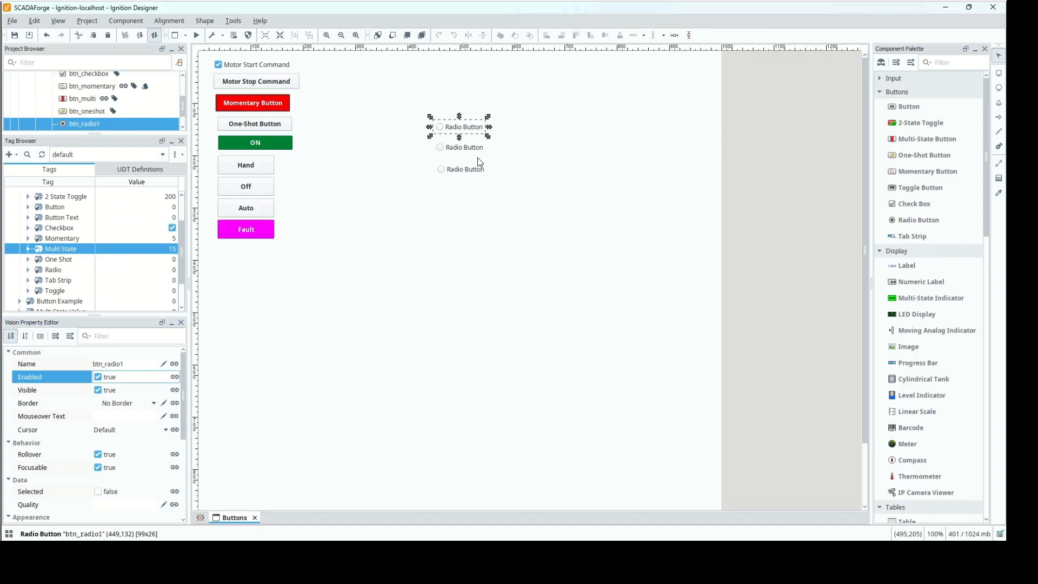
# Rename the middle radio button as btn_radio2.
pyautogui.click(480, 151)
pyautogui.click(146, 367)
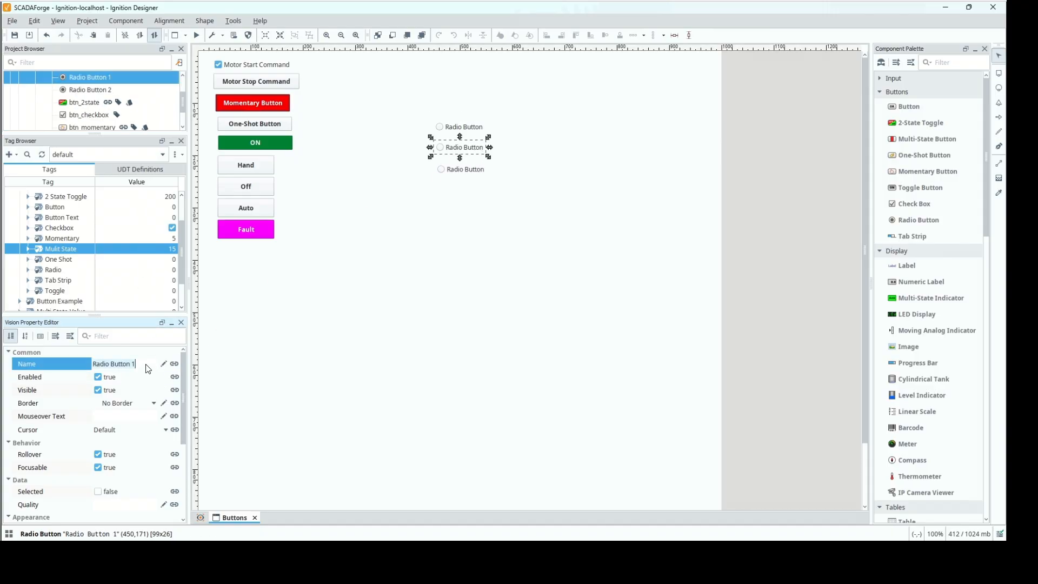
pyautogui.write('btn_radio2')
pyautogui.press('Return')
# Rename the lowest radio button as btn_radio3.
pyautogui.click(453, 174)
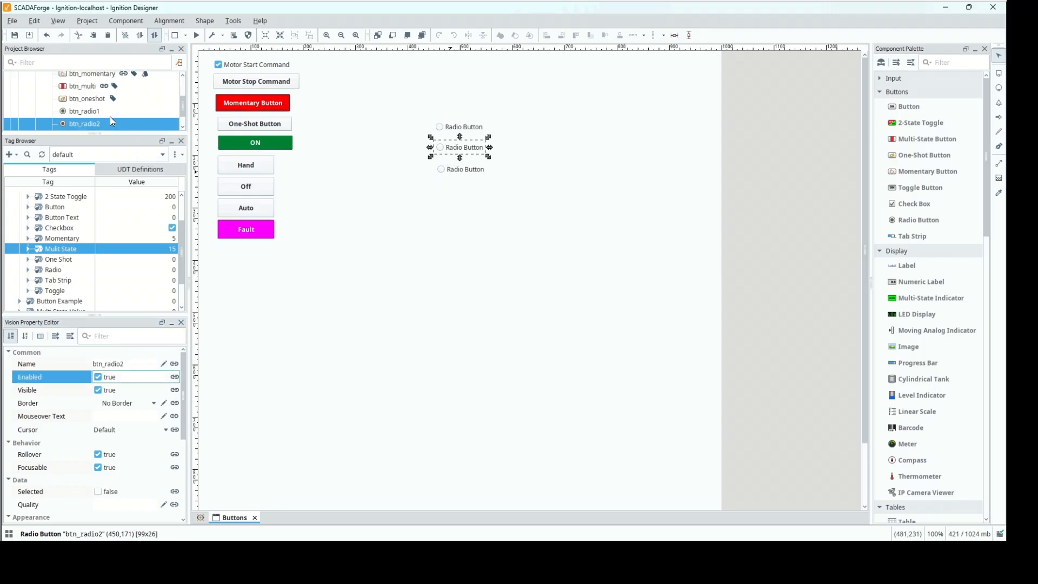
pyautogui.click(145, 370)
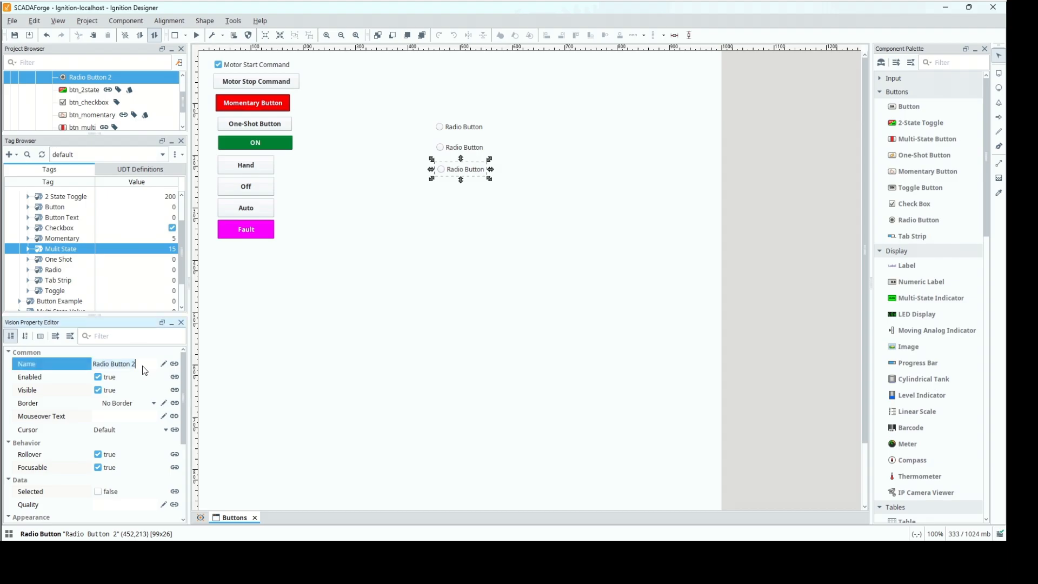
pyautogui.write('btn_radio3')
pyautogui.press('Return')
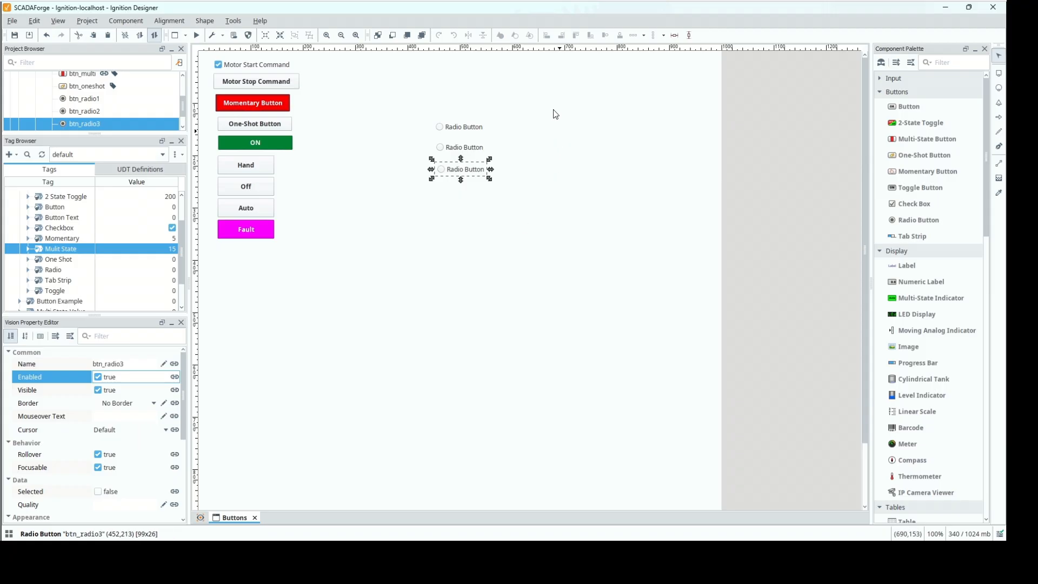
# Stack btn_radio1, btn_radio2 and btn_radio3 vertically with a padding of 10 between components.
pyautogui.click(477, 133)
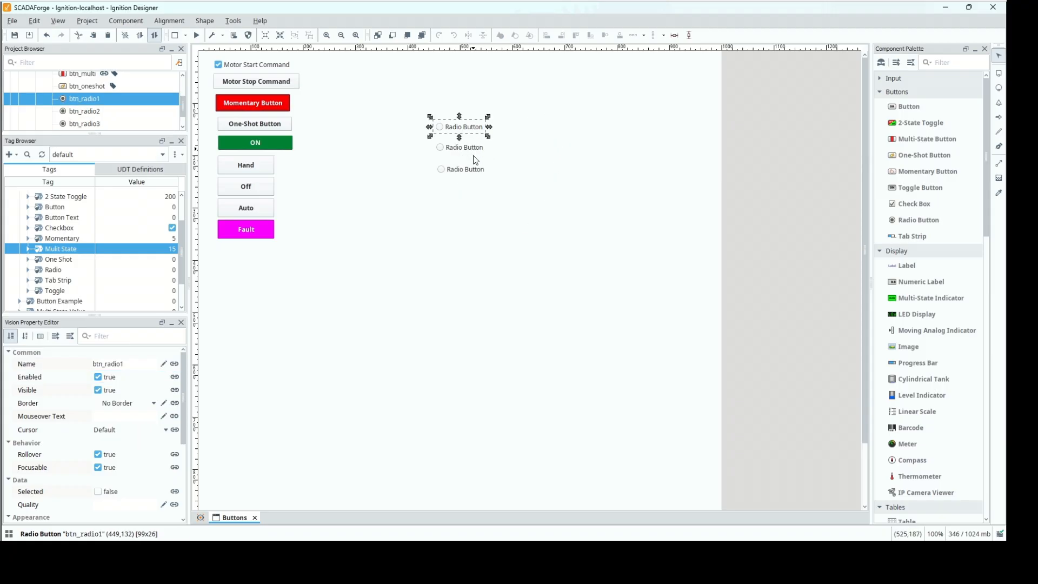
pyautogui.keyDown('ctrl'); pyautogui.click(475, 152); pyautogui.keyUp('ctrl')
pyautogui.keyDown('ctrl'); pyautogui.click(475, 172); pyautogui.keyUp('ctrl')
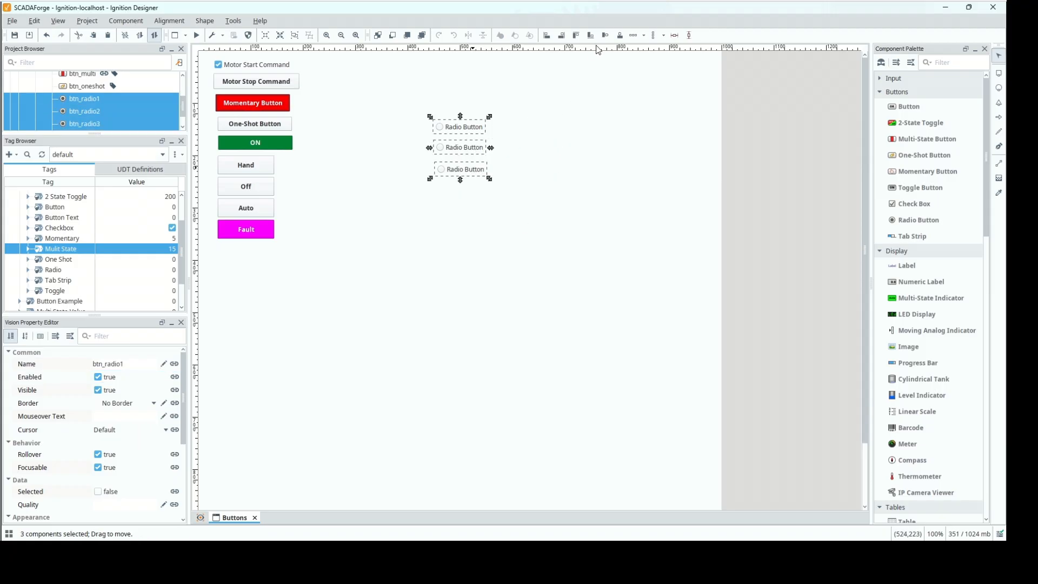
pyautogui.click(653, 37)
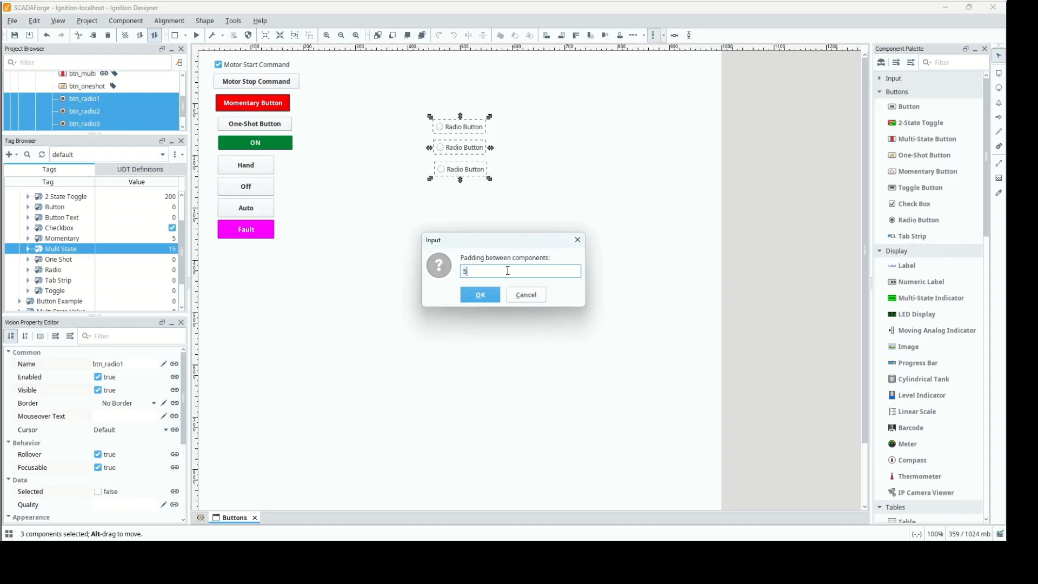
pyautogui.press('BackSpace')
pyautogui.write('10')
pyautogui.press('Return')
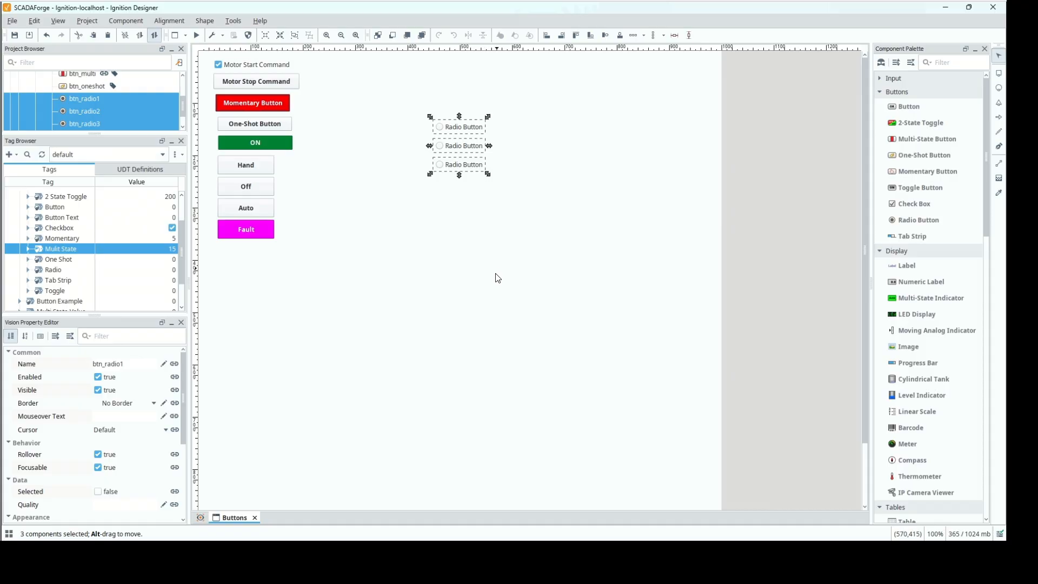
pyautogui.click(405, 232)
# Set btn_radio1's Text property to Option 1.
pyautogui.click(467, 135)
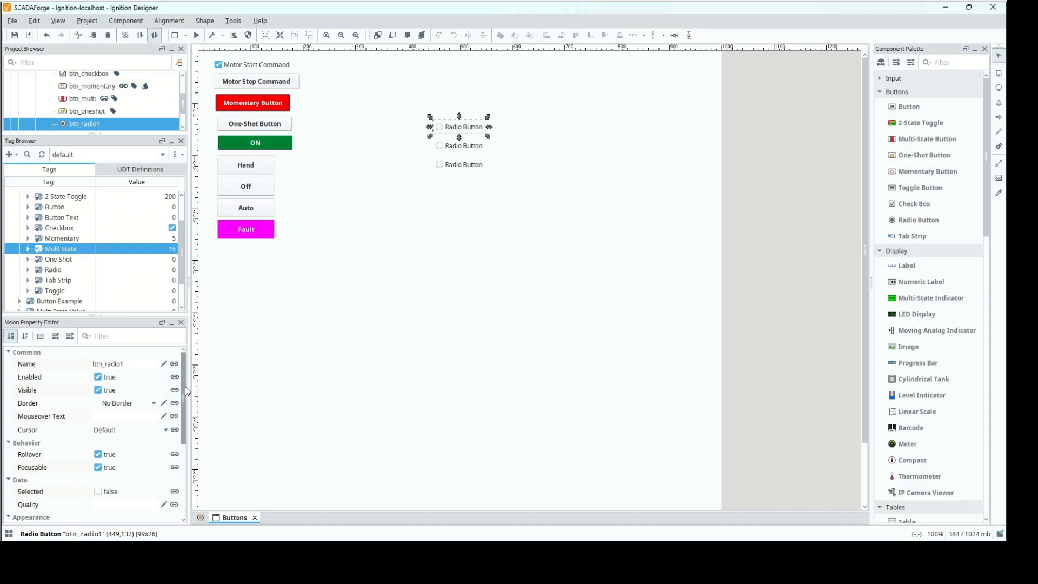
pyautogui.moveTo(185, 387); pyautogui.dragTo(190, 447)
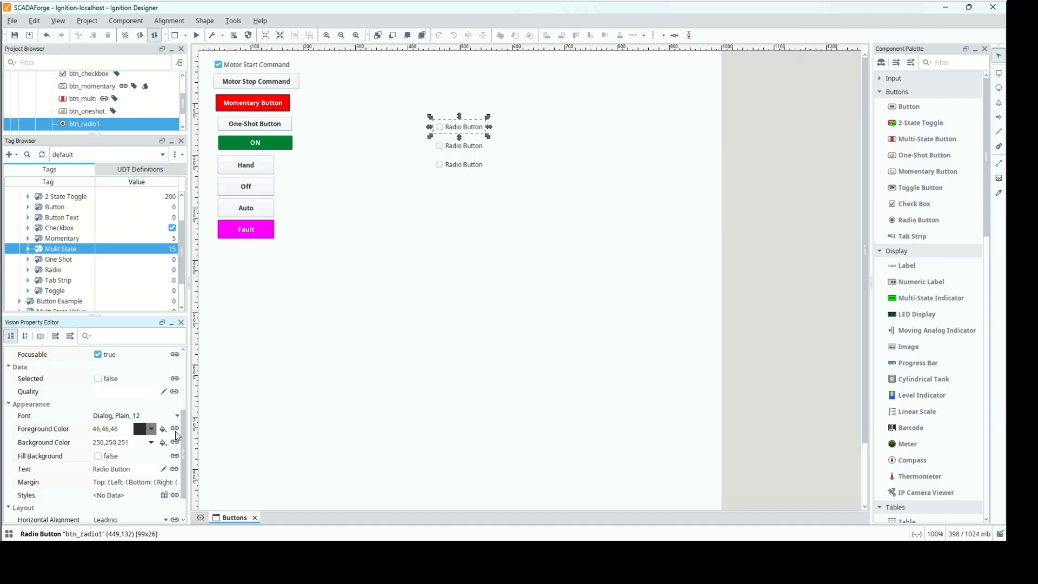
pyautogui.scroll(-3, 189, 468)
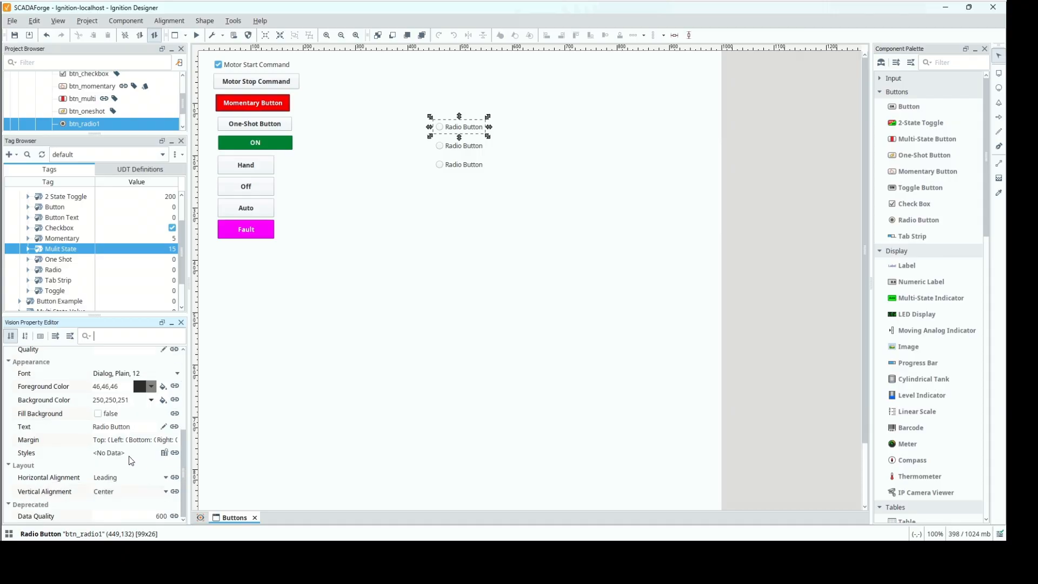
pyautogui.click(131, 428)
pyautogui.hotkey('ctrl', 'a')
pyautogui.write('O')
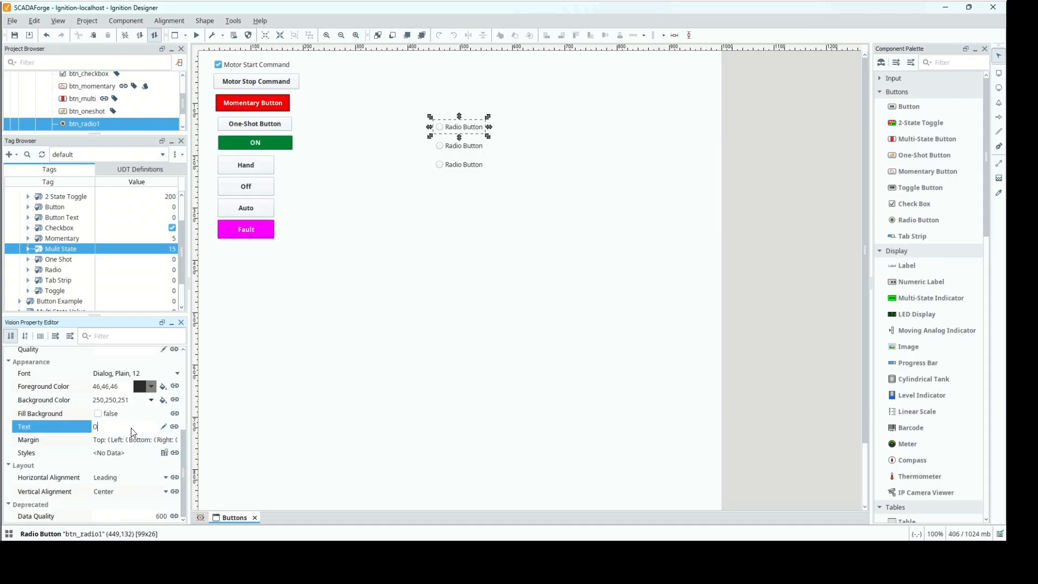
pyautogui.write('ption 1')
pyautogui.press('Return')
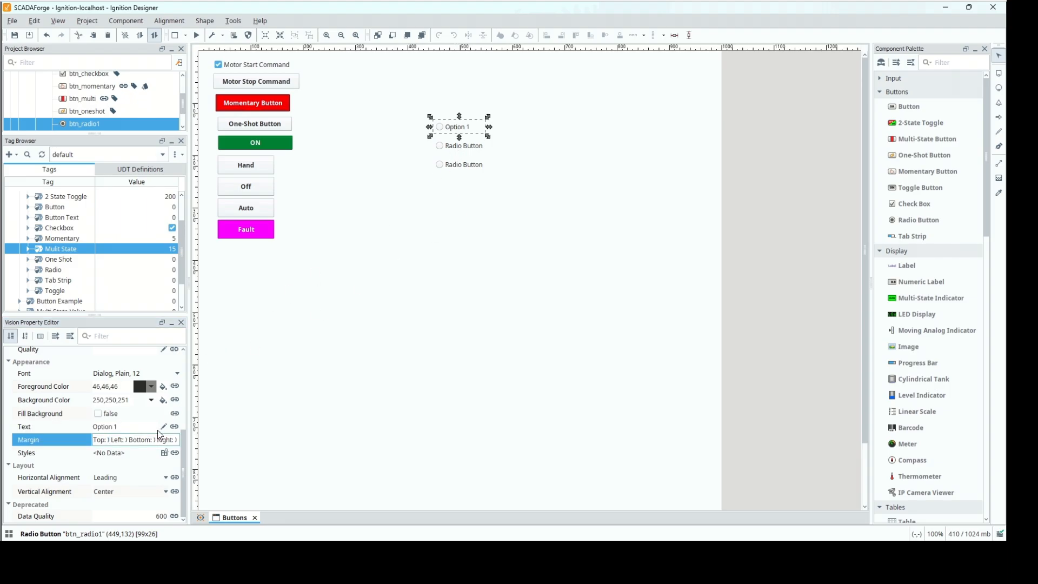
# Set btn_radio2's Text property to Option 2, and undo the accidental move of that button.
pyautogui.click(480, 145)
pyautogui.click(150, 425)
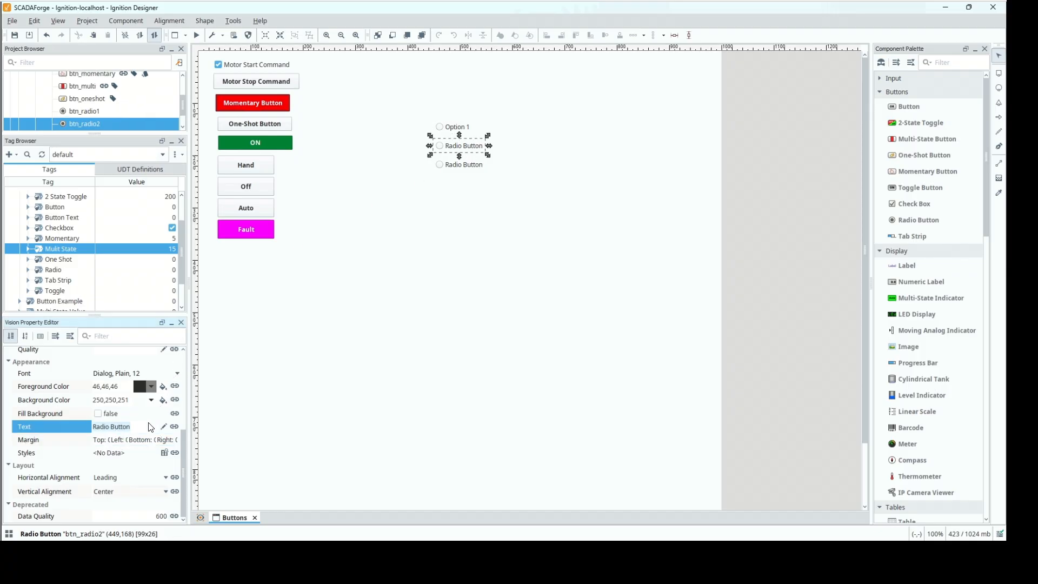
pyautogui.write('Option 2')
pyautogui.press('Tab')
pyautogui.moveTo(444, 150); pyautogui.dragTo(417, 175)
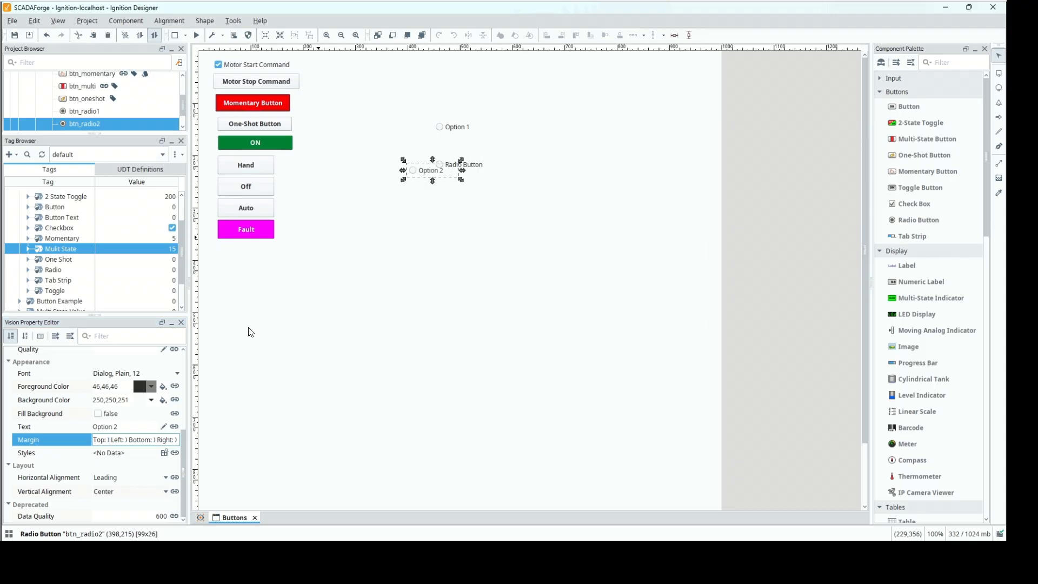
pyautogui.hotkey('ctrl', 'z')
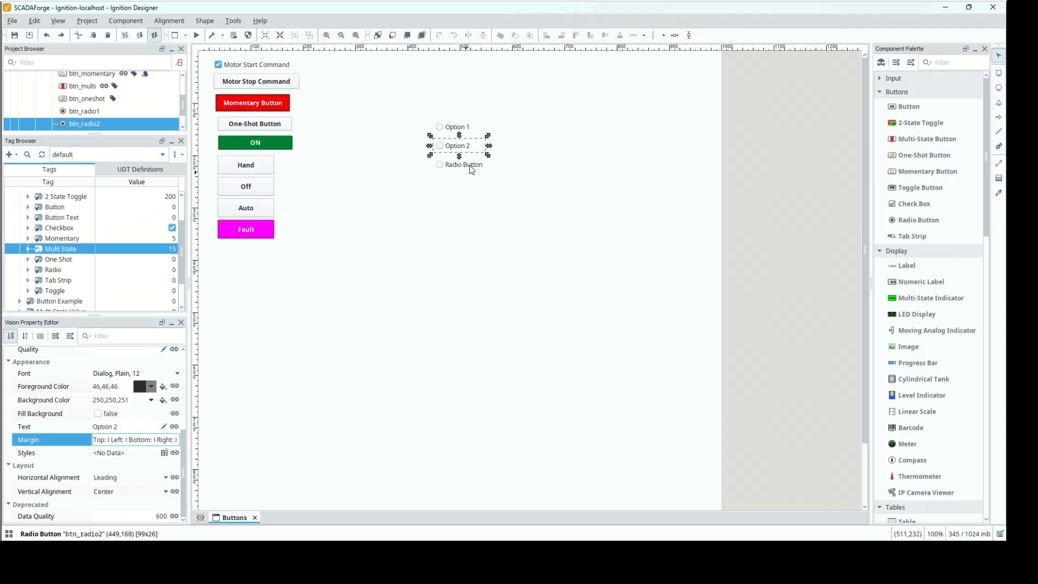
# Set btn_radio3's Text property to Option 3.
pyautogui.click(470, 167)
pyautogui.click(145, 432)
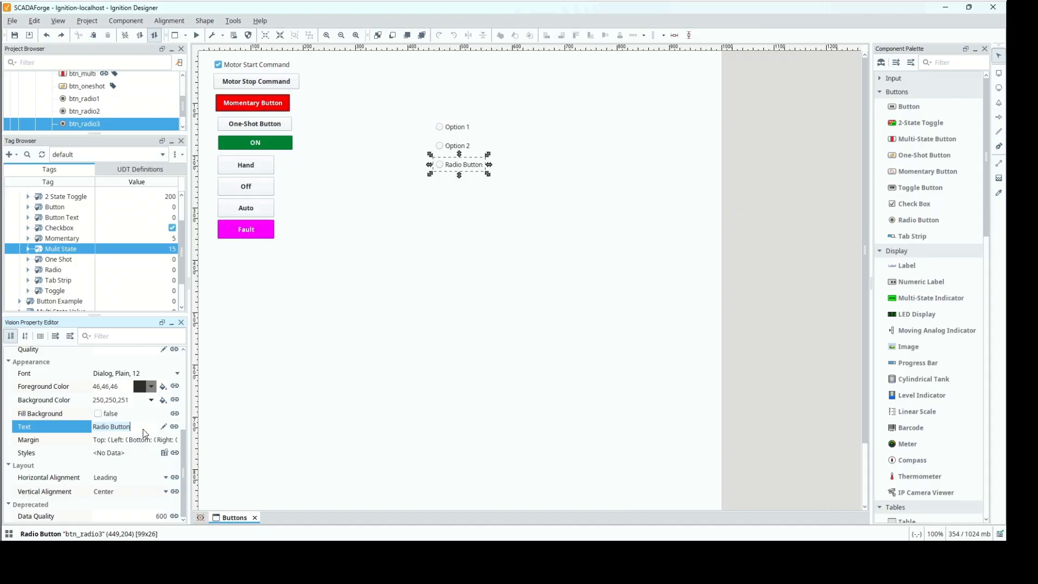
pyautogui.write('Option 3')
pyautogui.press('Tab')
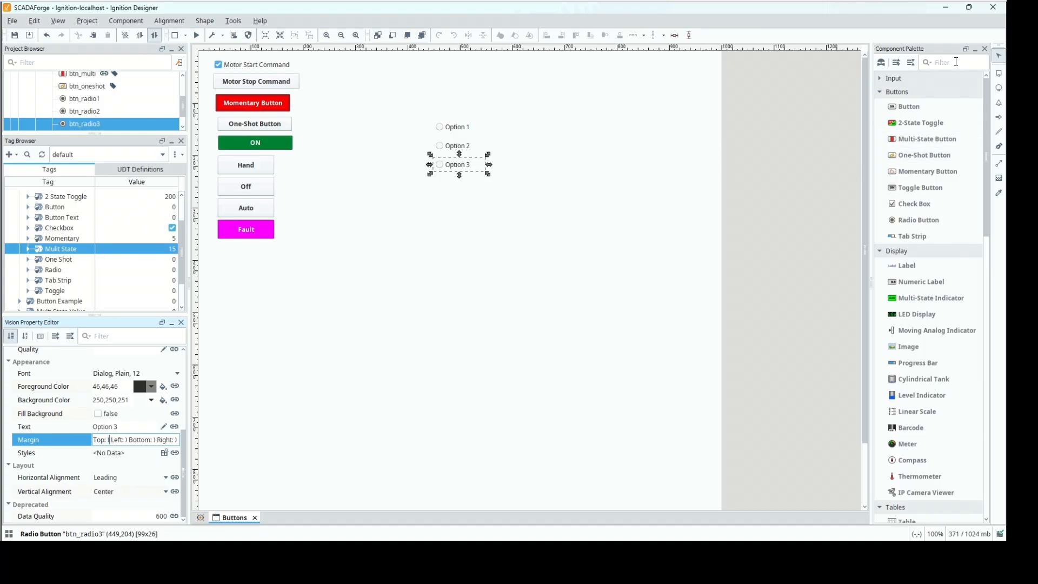
# Find the Container component in the palette and place one in the empty area below the three radio buttons.
pyautogui.click(956, 62)
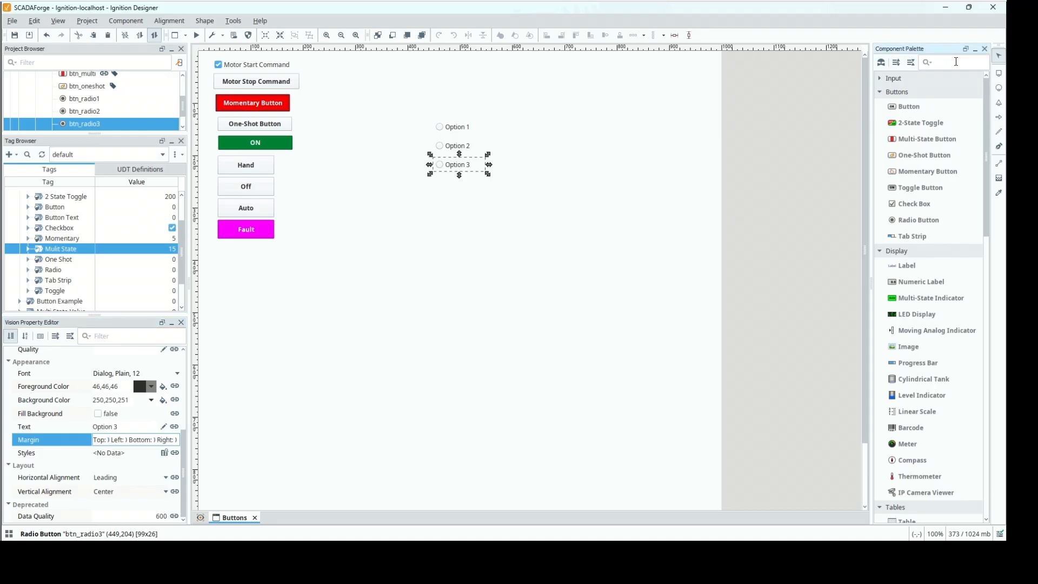
pyautogui.write('cont')
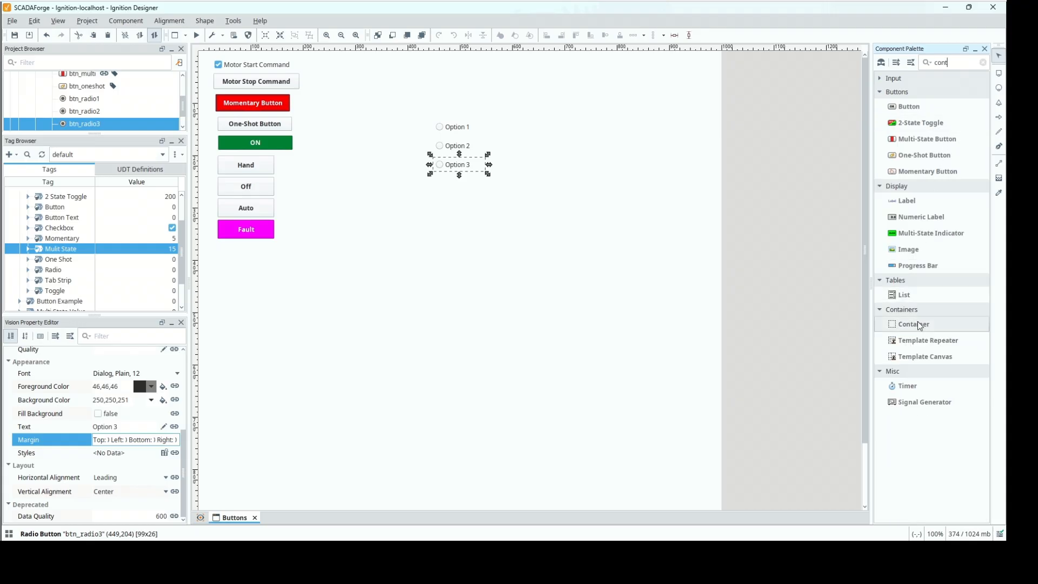
pyautogui.moveTo(920, 326); pyautogui.dragTo(462, 234)
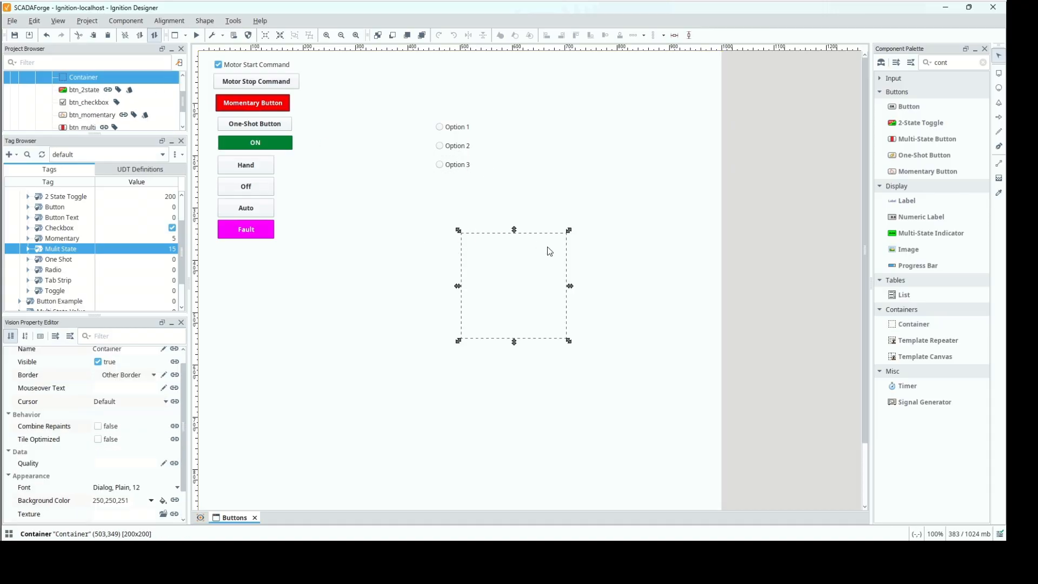
# Copy btn_radio1, btn_radio2 and btn_radio3 and paste the copies inside the new Container.
pyautogui.click(453, 128)
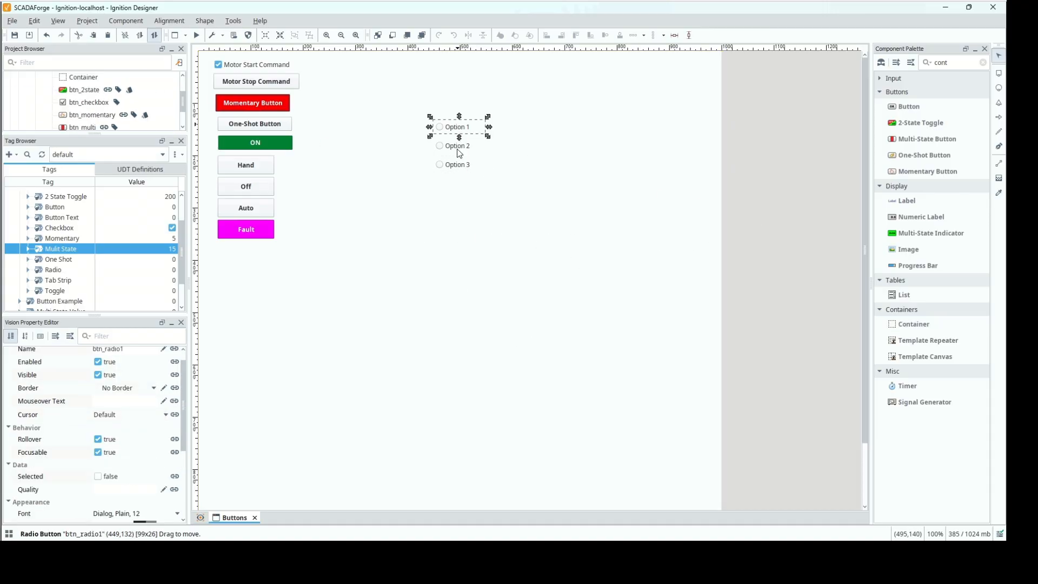
pyautogui.click(455, 164)
pyautogui.keyDown('shift'); pyautogui.click(456, 145); pyautogui.keyUp('shift')
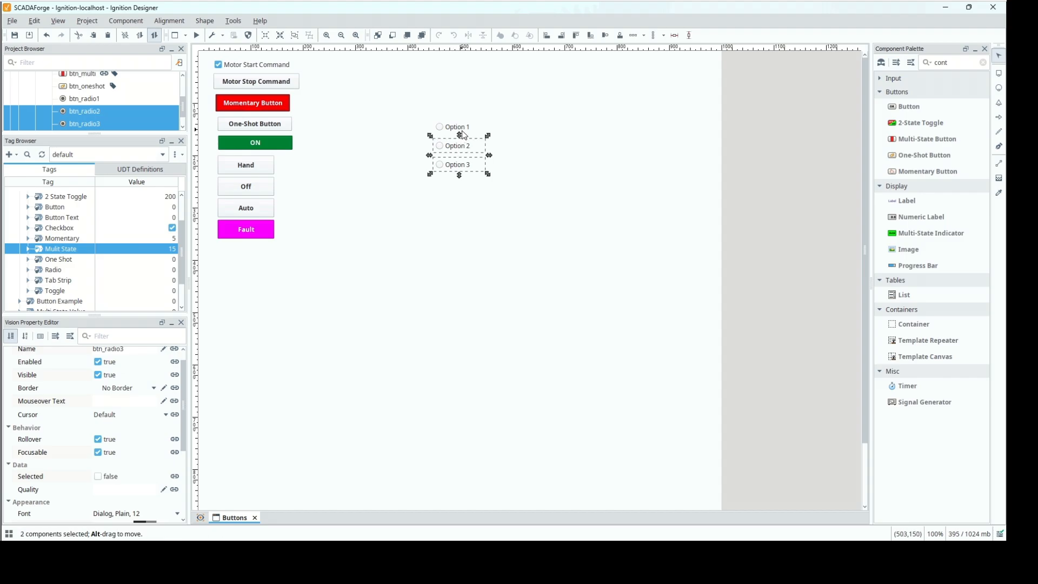
pyautogui.keyDown('shift'); pyautogui.click(462, 130); pyautogui.keyUp('shift')
pyautogui.hotkey('ctrl', 'c')
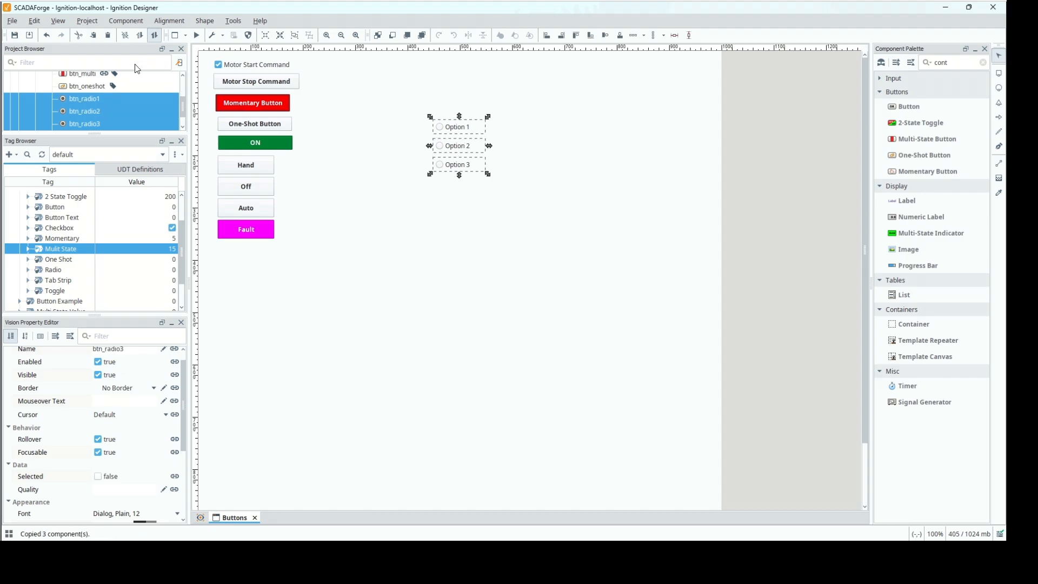
pyautogui.scroll(2, 183, 88)
pyautogui.scroll(5, 108, 92)
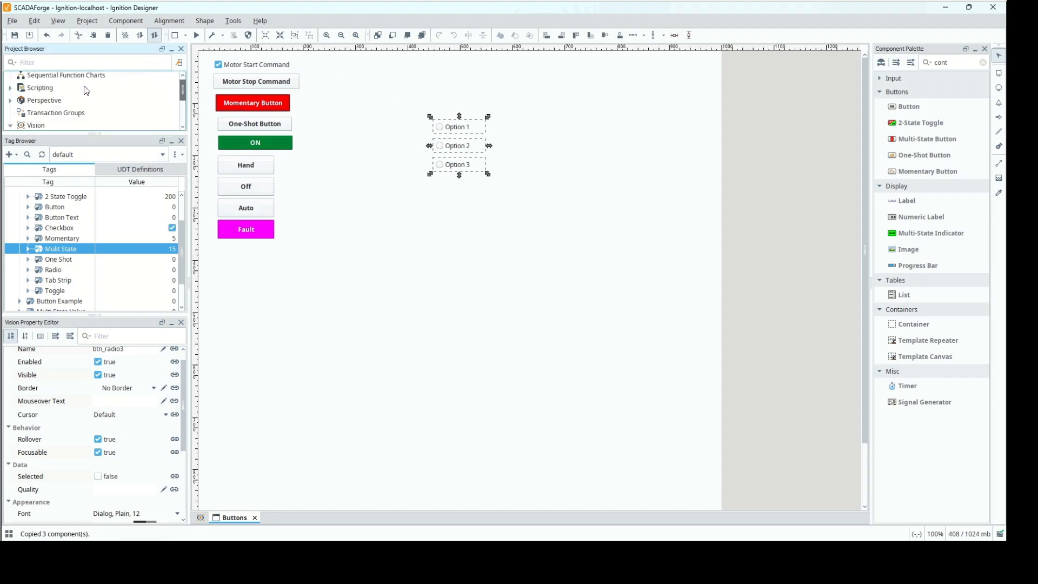
pyautogui.scroll(-2, 132, 98)
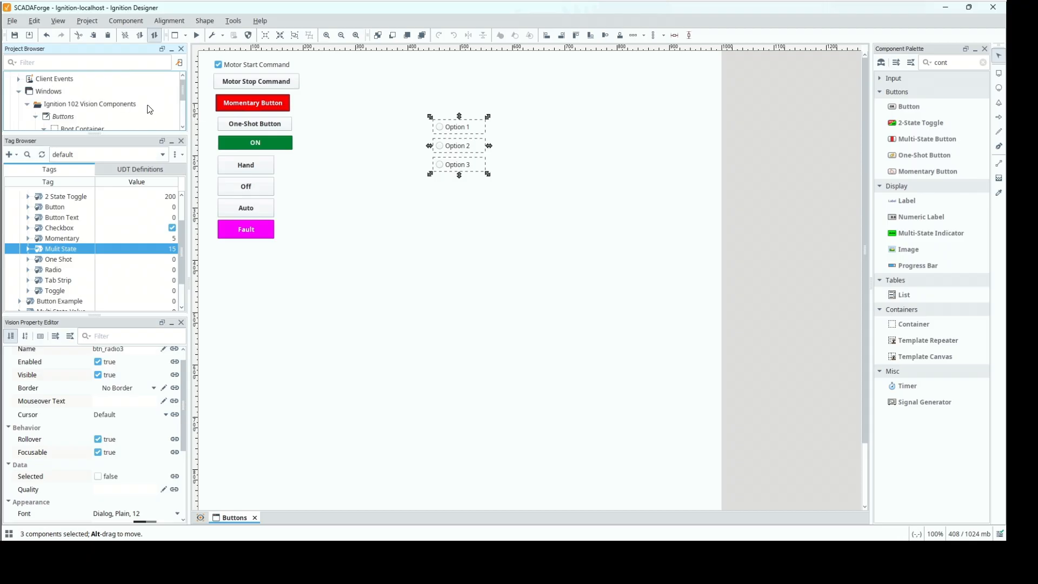
pyautogui.scroll(-3, 169, 118)
pyautogui.click(80, 84)
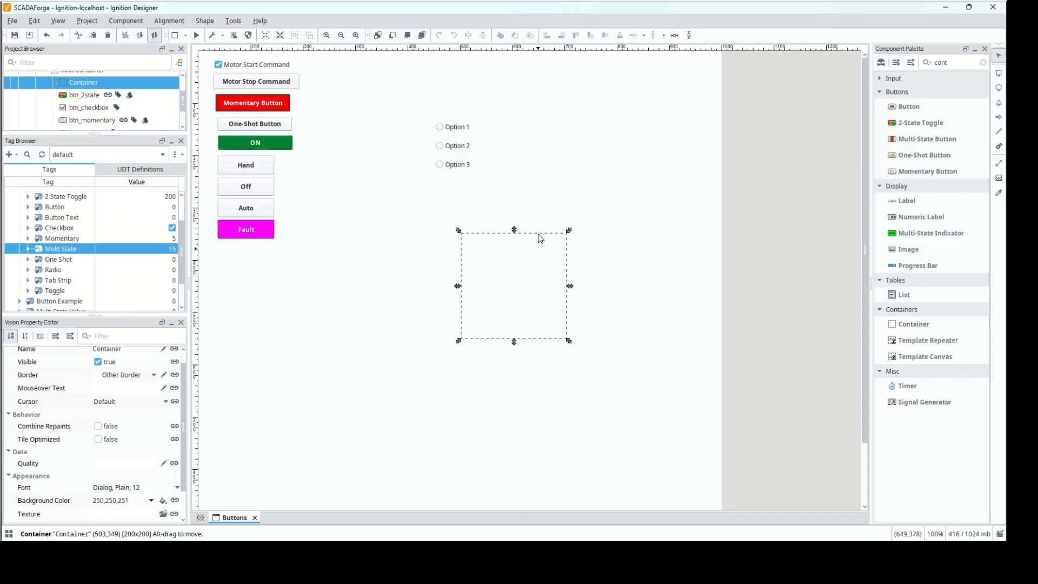
pyautogui.hotkey('ctrl', 'v')
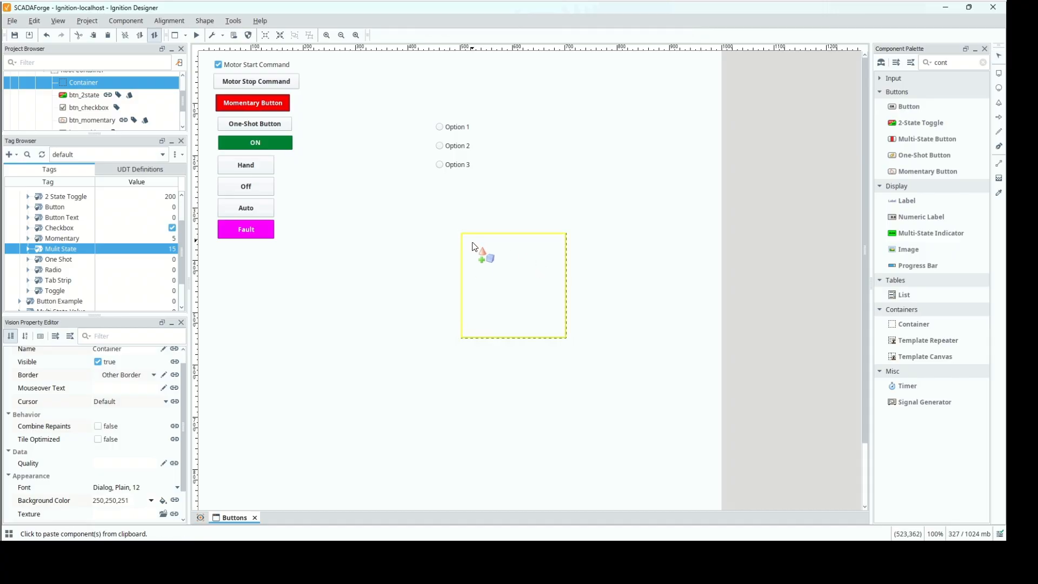
pyautogui.click(480, 256)
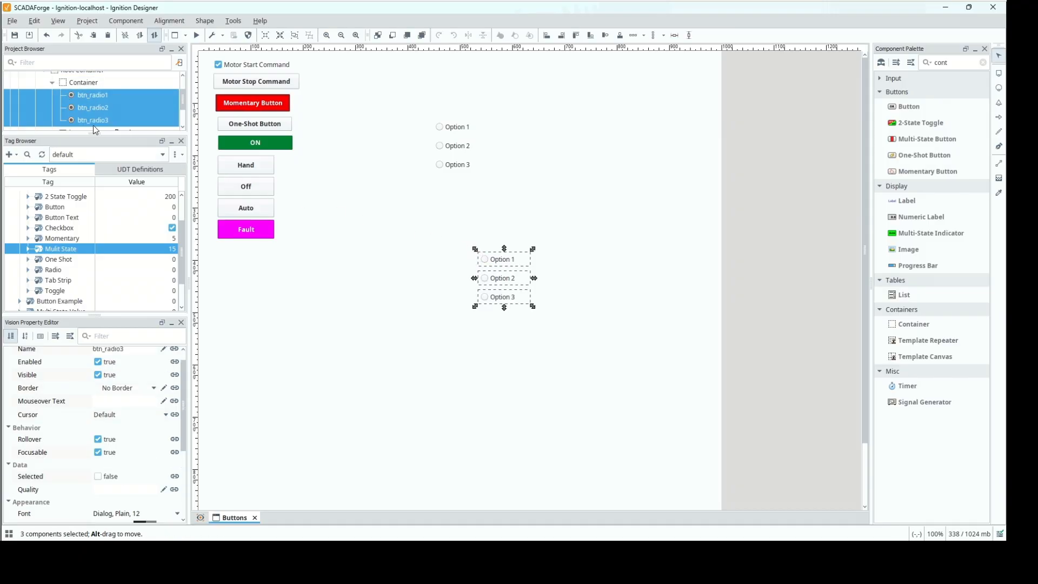
# Set the Border property of the Container holding the copied radio buttons to Line Border.
pyautogui.moveTo(92, 133); pyautogui.dragTo(87, 229)
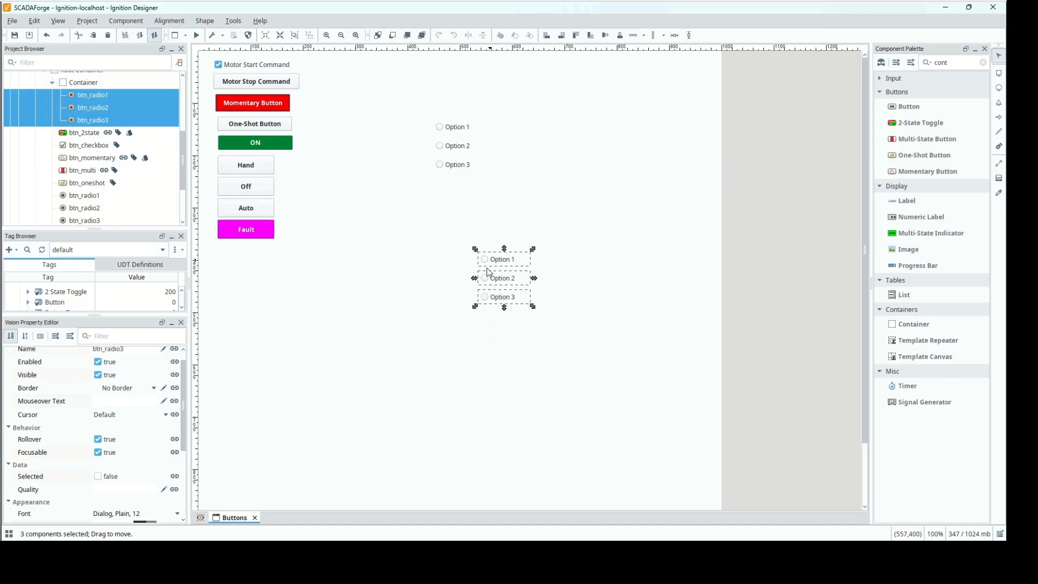
pyautogui.click(77, 85)
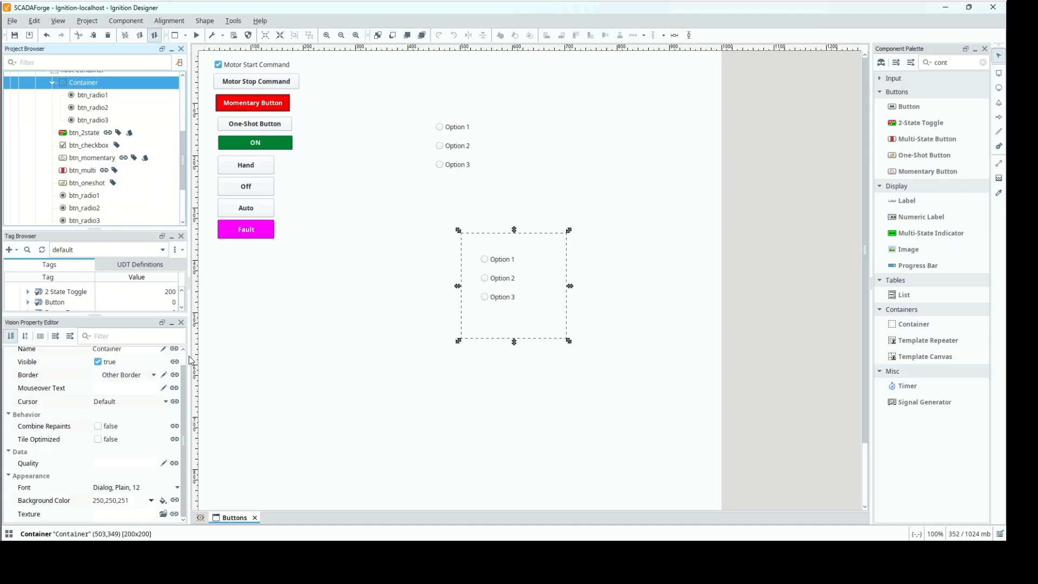
pyautogui.click(155, 375)
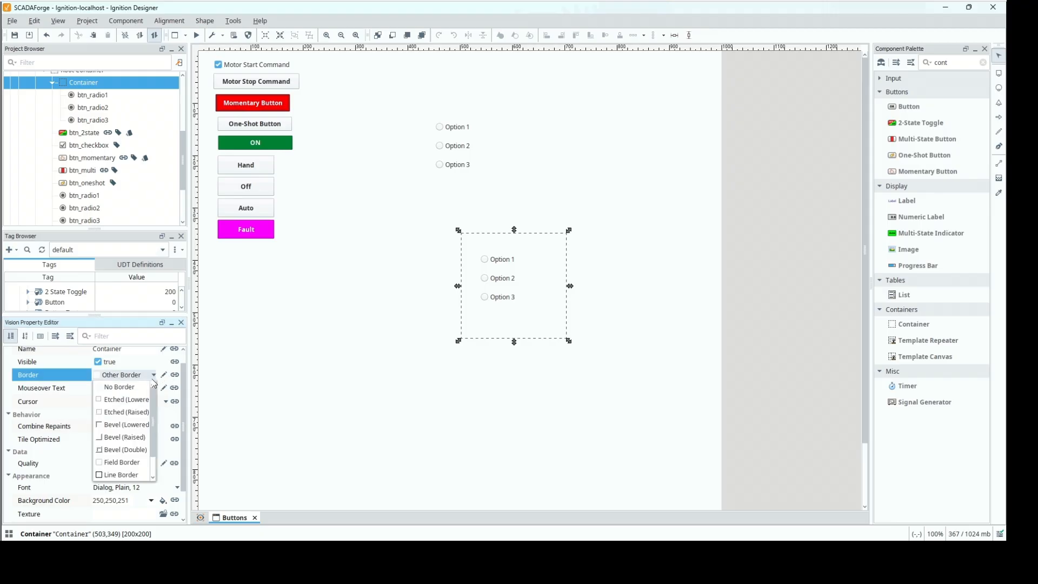
pyautogui.click(133, 475)
pyautogui.click(403, 297)
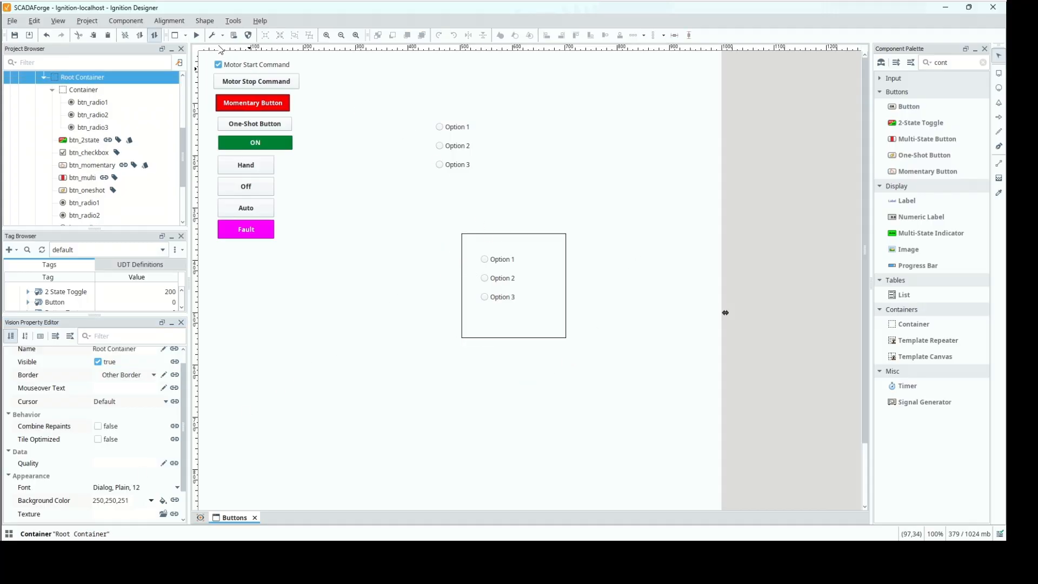
# Preview the window and switch between Option 1, Option 2 and Option 3 in the radio group outside the container.
pyautogui.click(196, 35)
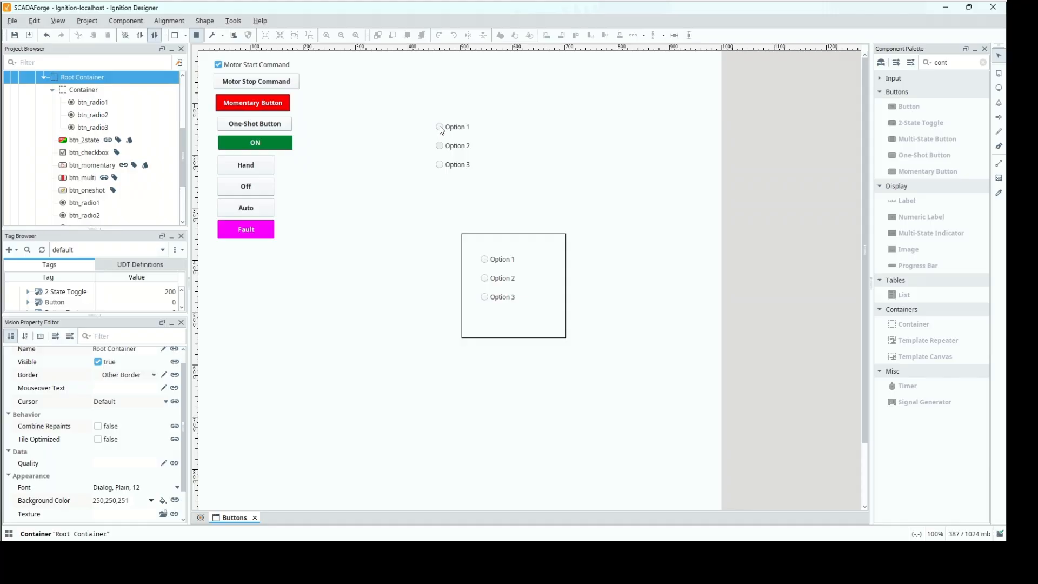
pyautogui.click(440, 146)
pyautogui.click(439, 164)
pyautogui.click(440, 146)
pyautogui.click(440, 126)
# Test the container's radio options alongside the outer group to compare their selection behaviour, and end the preview.
pyautogui.click(485, 260)
pyautogui.click(485, 297)
pyautogui.click(485, 260)
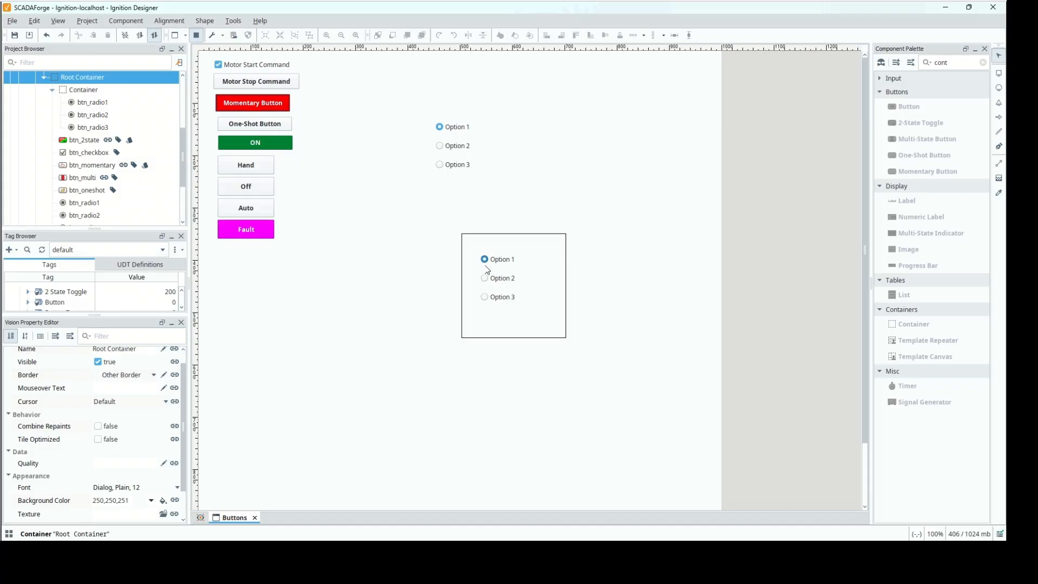
pyautogui.click(485, 299)
pyautogui.click(449, 147)
pyautogui.click(454, 169)
pyautogui.moveTo(161, 229); pyautogui.dragTo(162, 138)
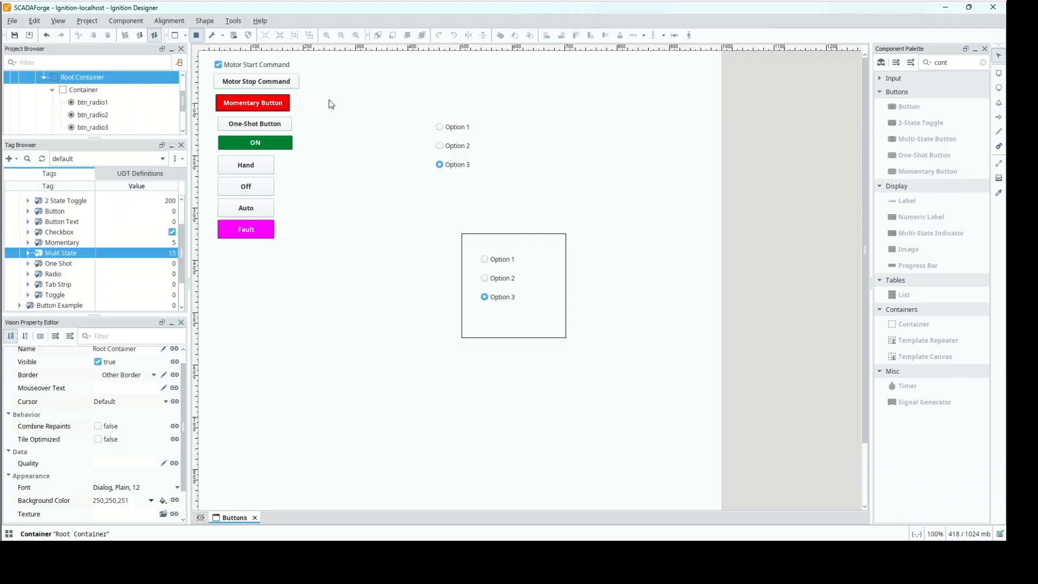
pyautogui.click(197, 34)
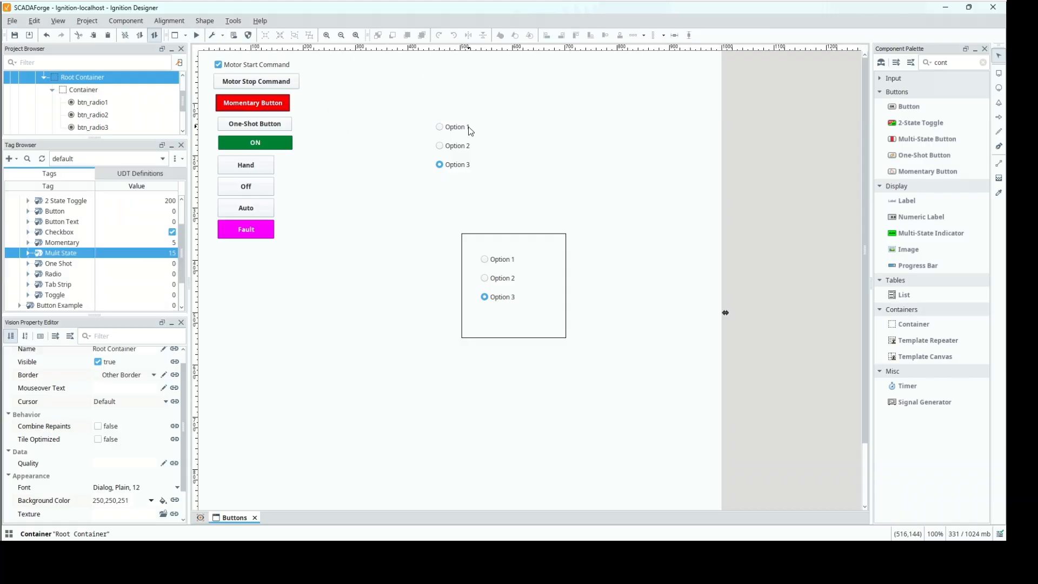
# Rename the Radio memory tag in the Buttons tag folder to Radio Option 1.
pyautogui.click(468, 129)
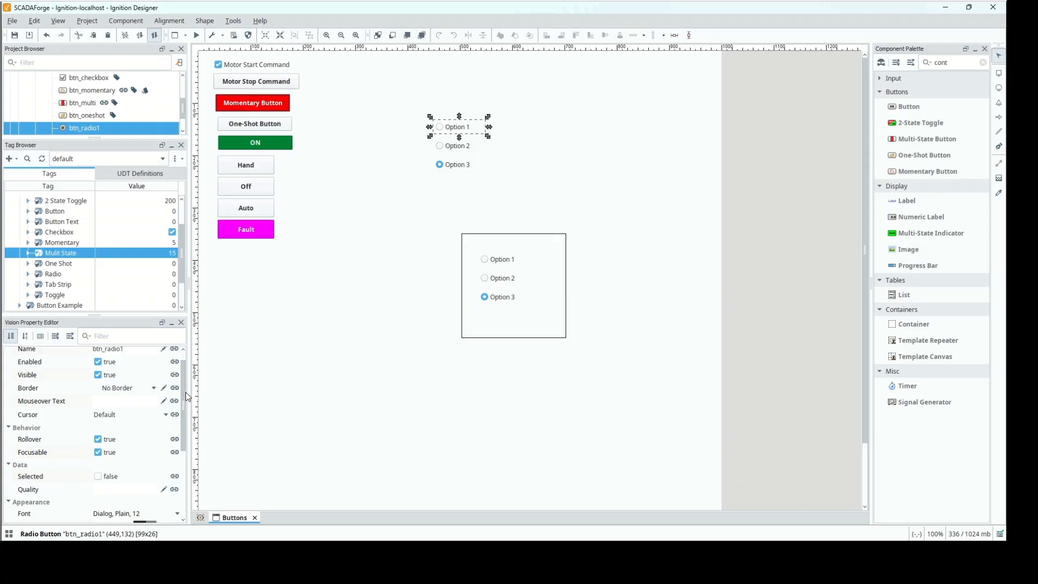
pyautogui.moveTo(184, 394); pyautogui.dragTo(186, 414)
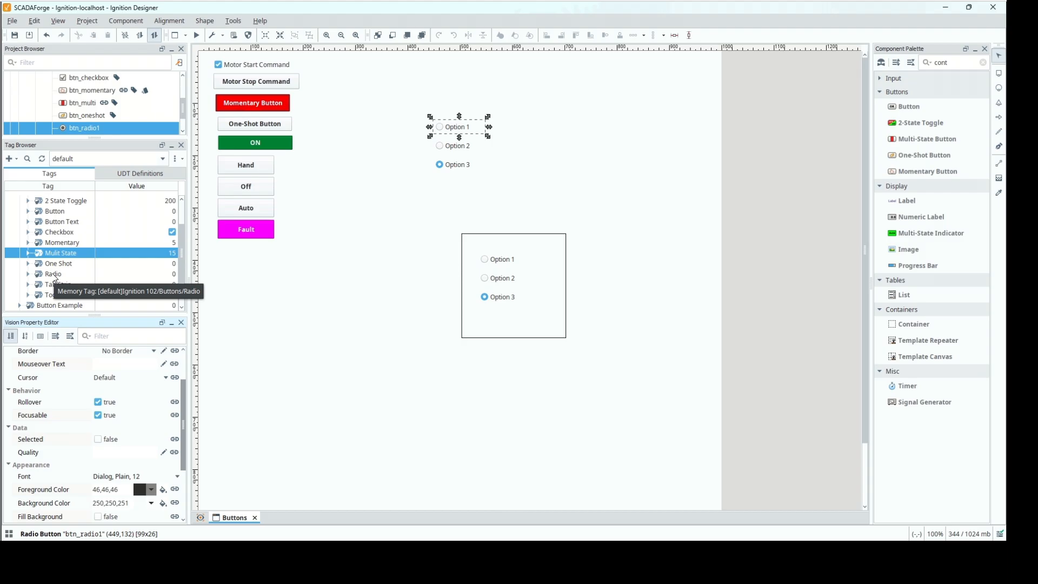
pyautogui.doubleClick(54, 275)
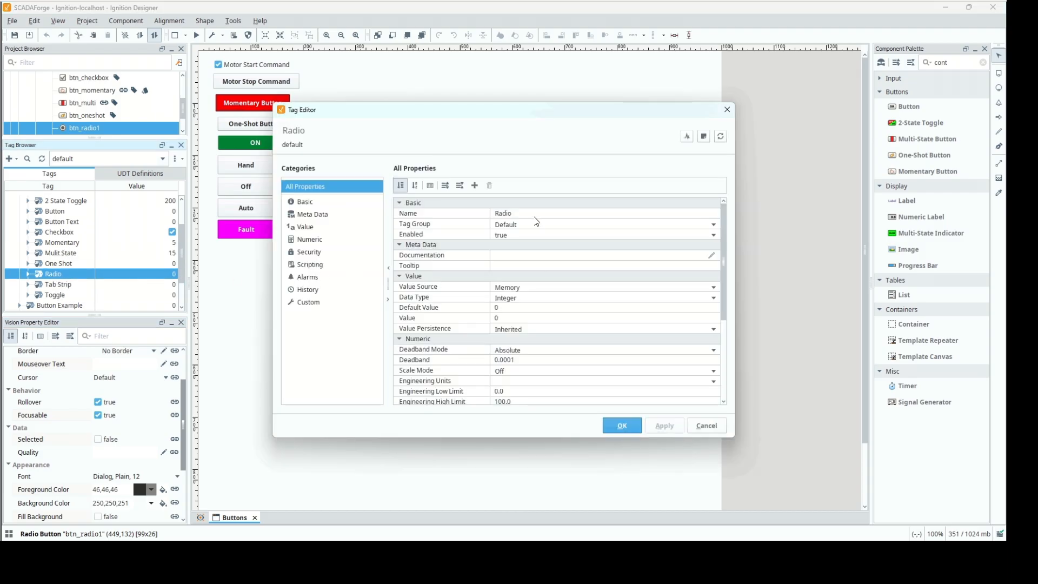
pyautogui.click(532, 213)
pyautogui.click(532, 213)
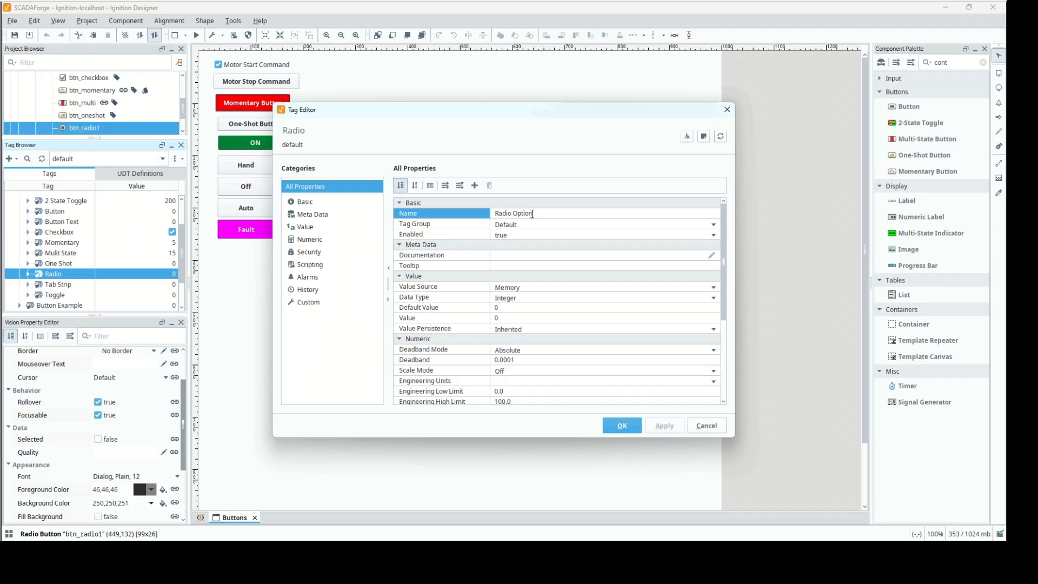
pyautogui.write('Option 1')
pyautogui.click(621, 425)
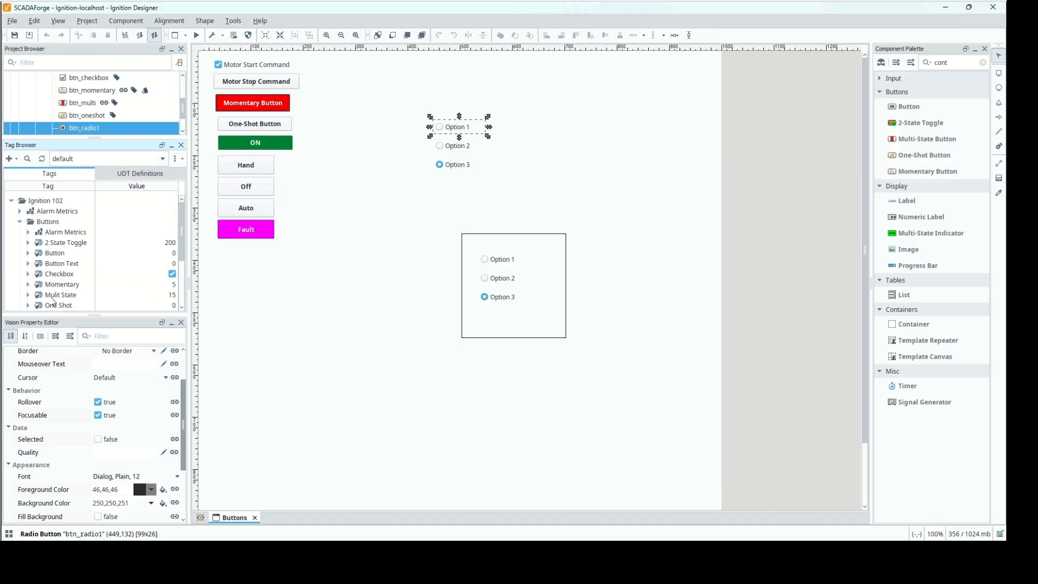
# Duplicate the Radio Option 1 tag within the Buttons folder, and duplicate that copy to provide a third radio tag.
pyautogui.scroll(-2, 67, 249)
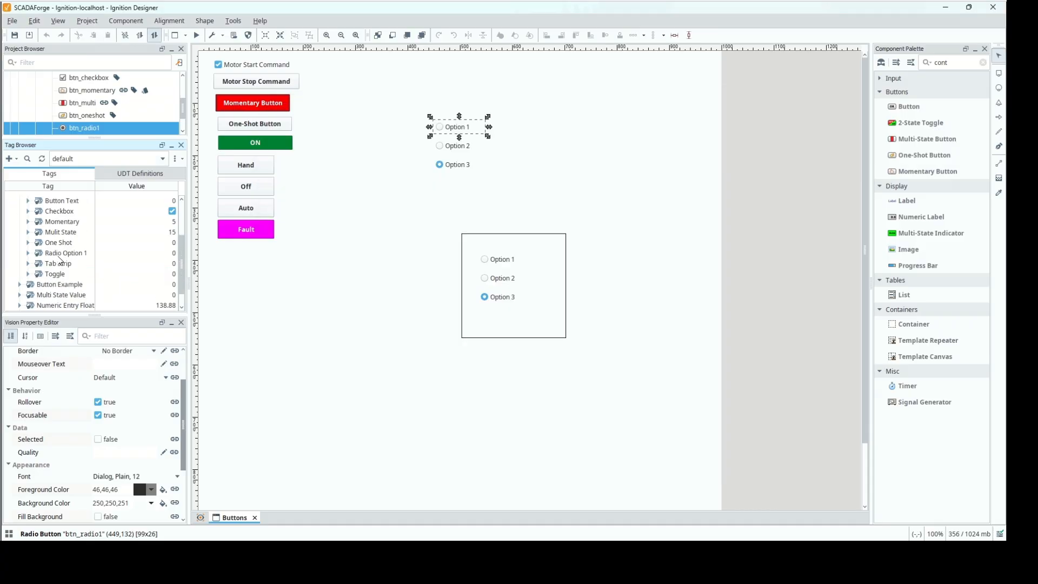
pyautogui.click(58, 257)
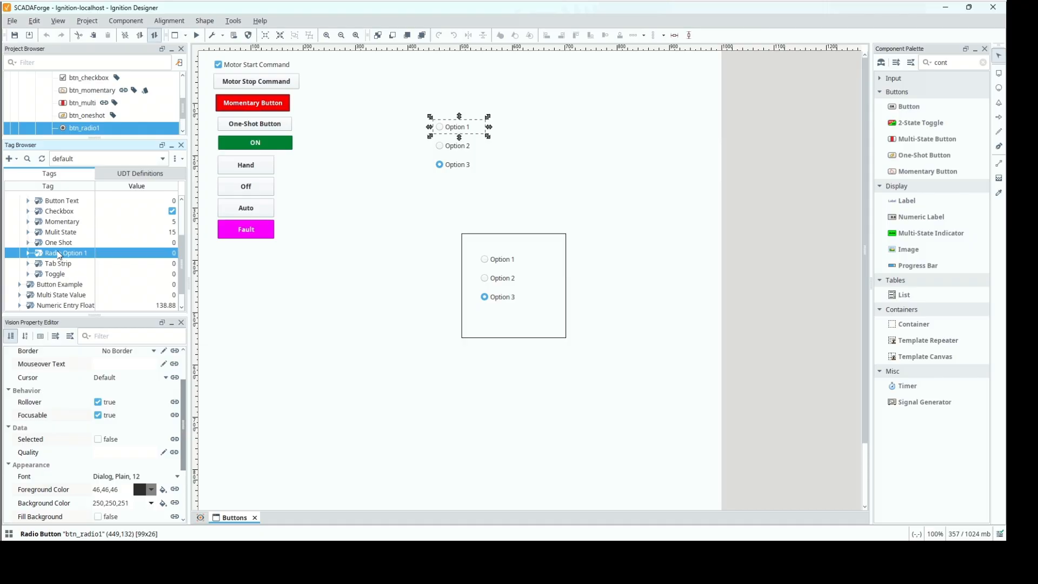
pyautogui.scroll(2, 59, 255)
pyautogui.click(38, 228)
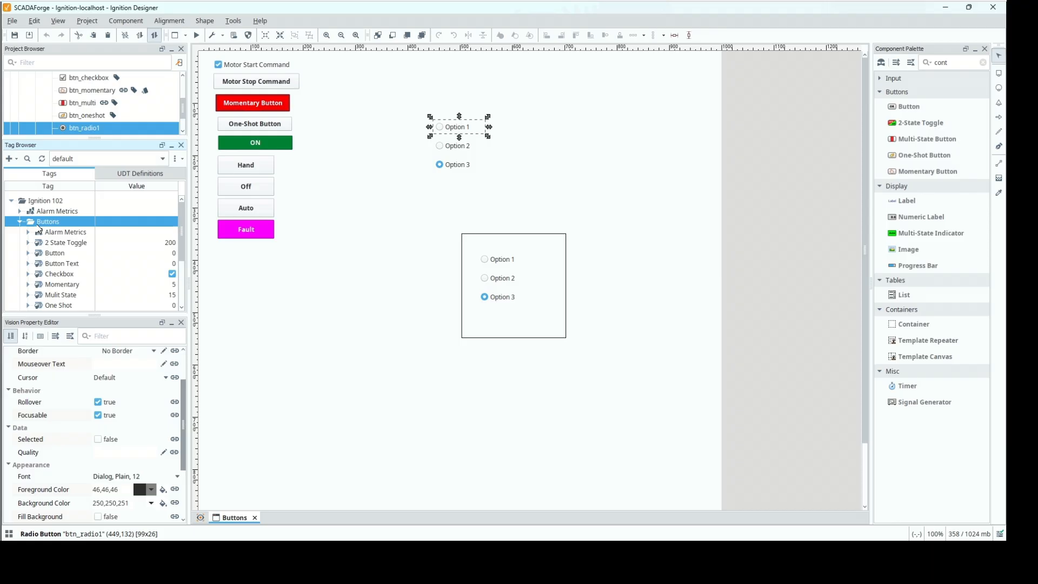
pyautogui.click(91, 331)
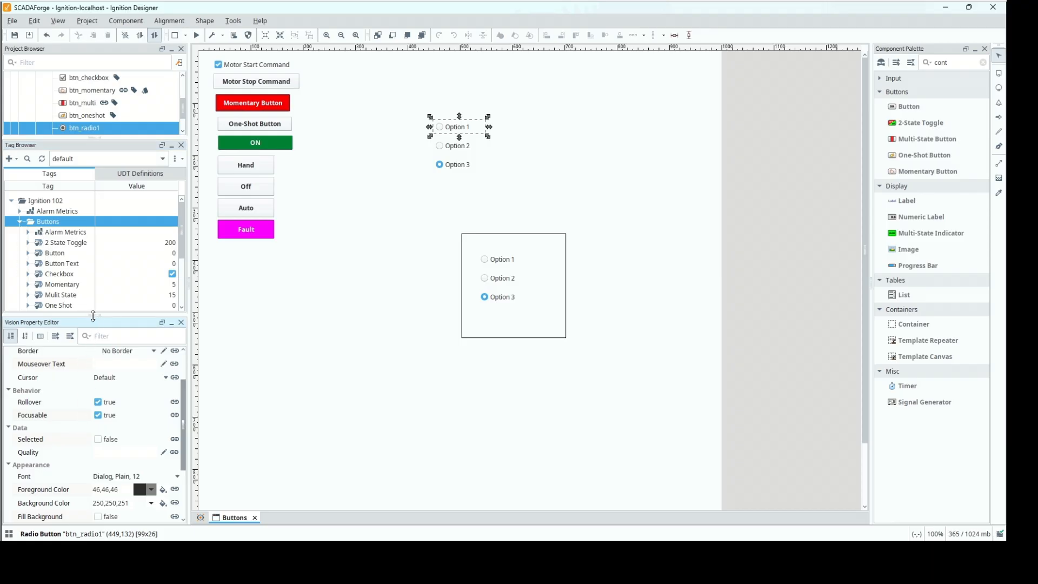
pyautogui.moveTo(95, 316); pyautogui.dragTo(84, 426)
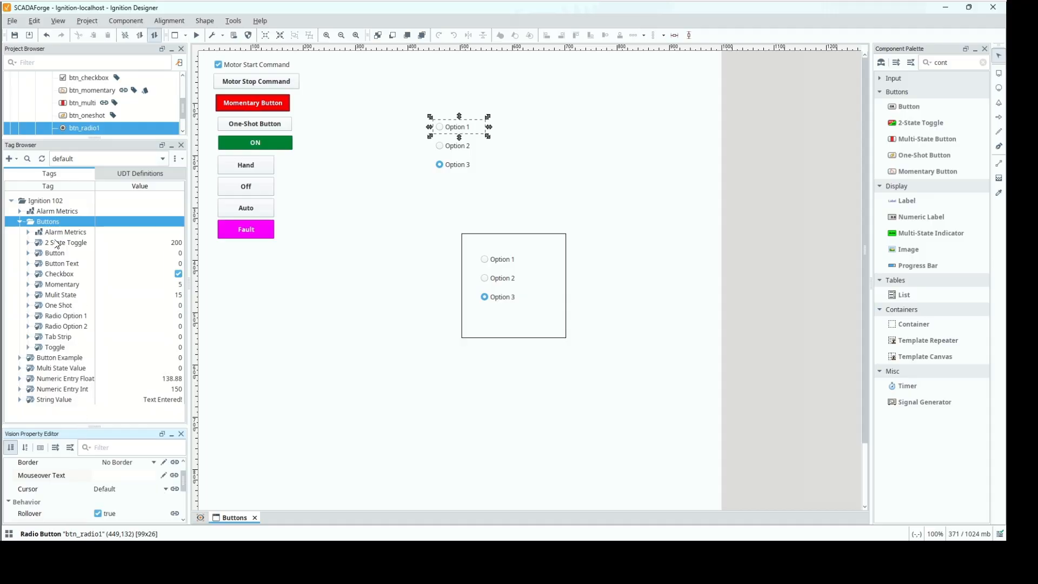
pyautogui.click(68, 328)
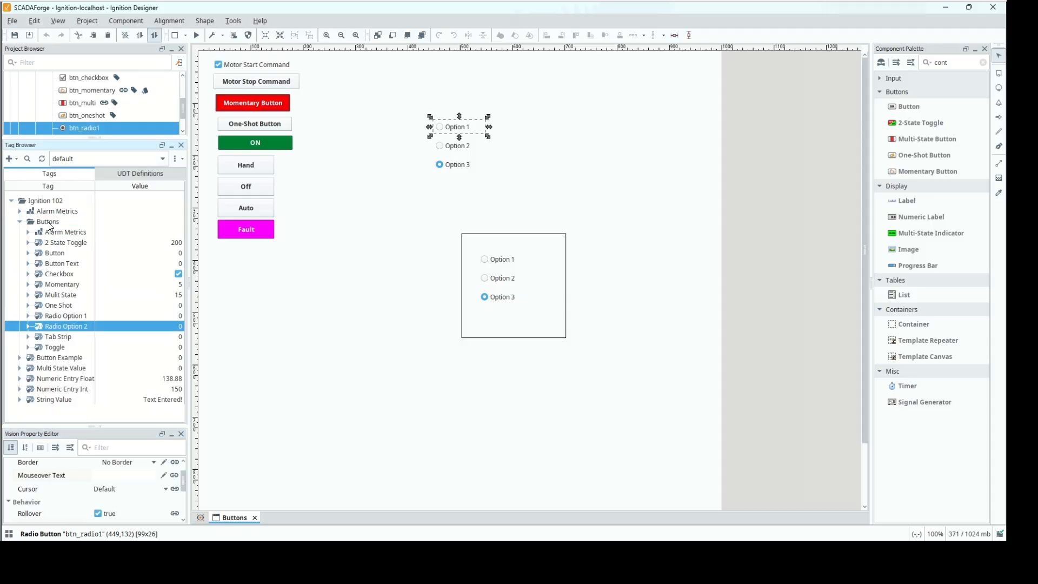
pyautogui.click(48, 223)
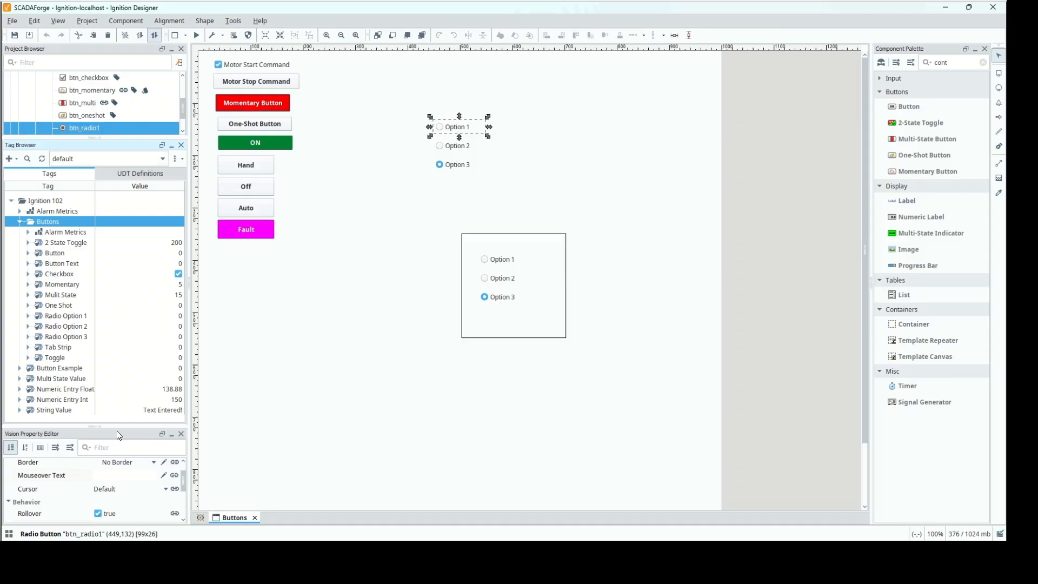
# Bind the Selected property of btn_radio1 outside the container bidirectionally to the Ignition 102/Buttons/Radio Option 1 tag.
pyautogui.moveTo(113, 427); pyautogui.dragTo(120, 293)
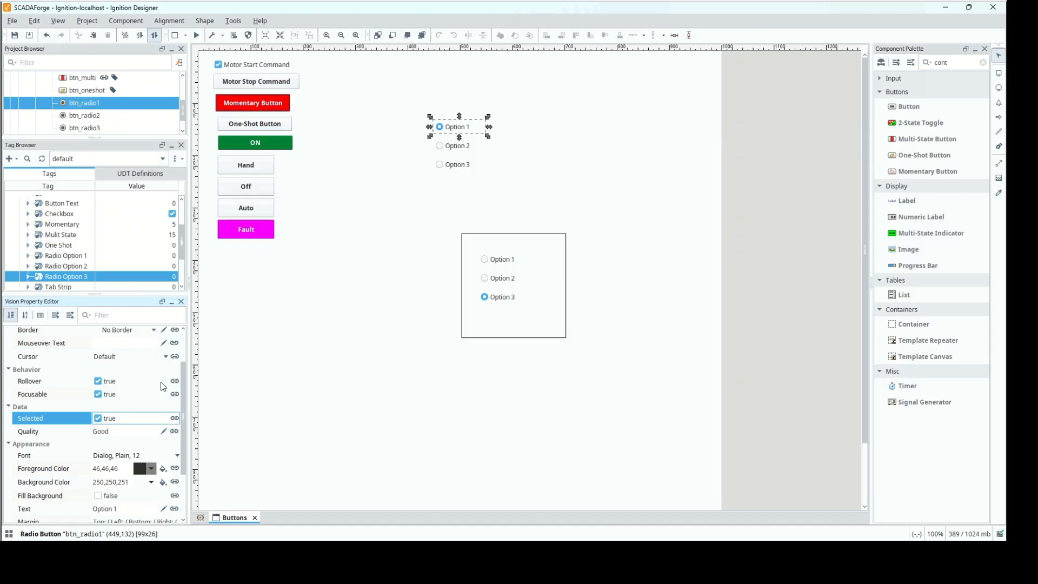
pyautogui.click(174, 420)
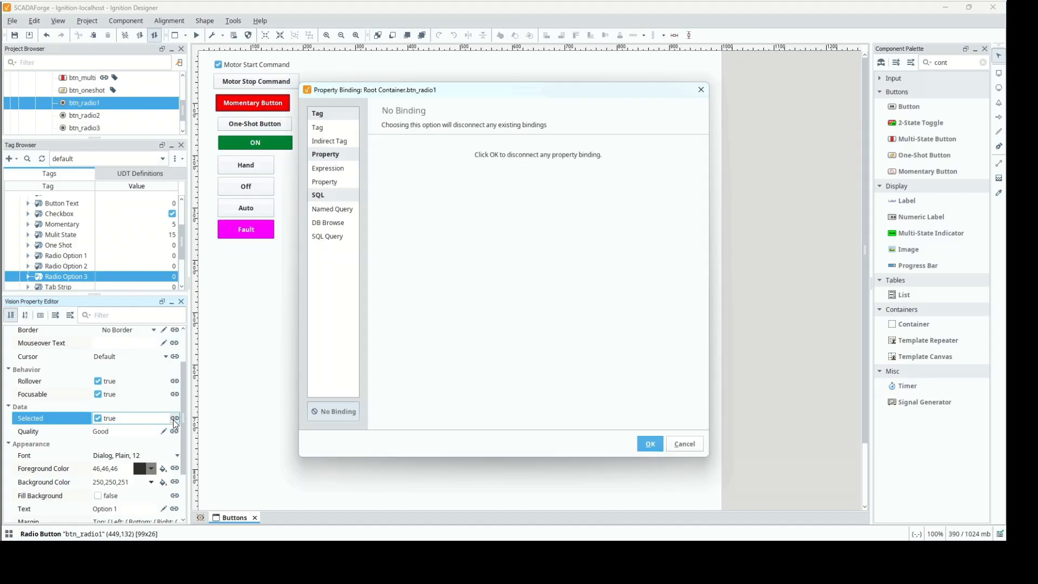
pyautogui.click(320, 128)
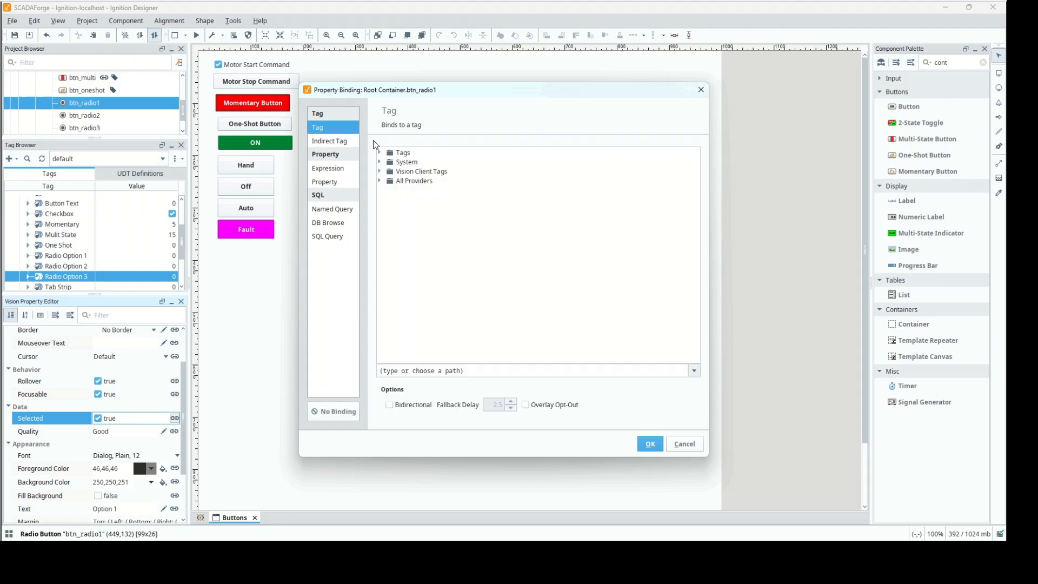
pyautogui.click(380, 153)
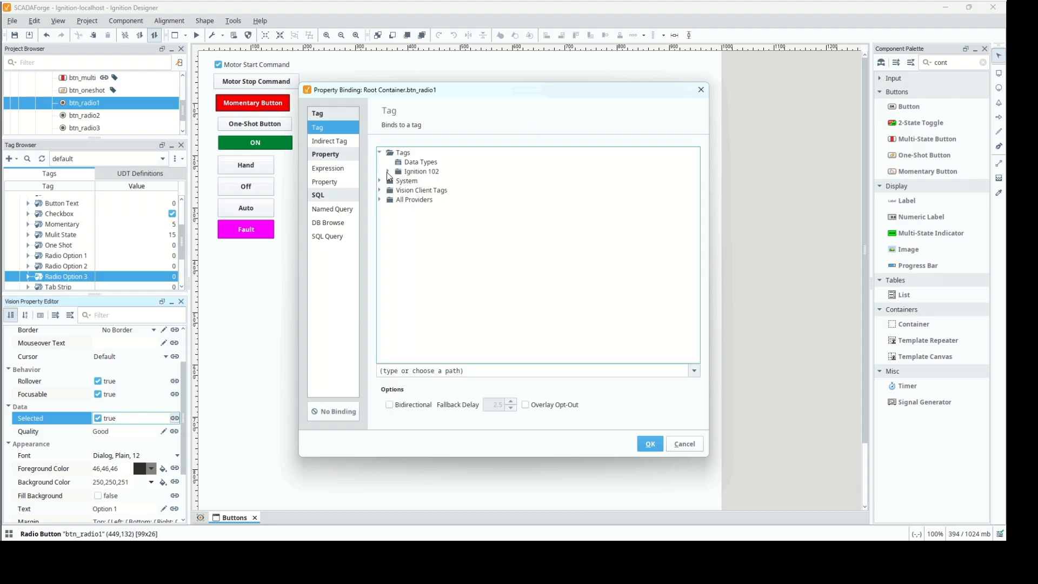
pyautogui.click(388, 172)
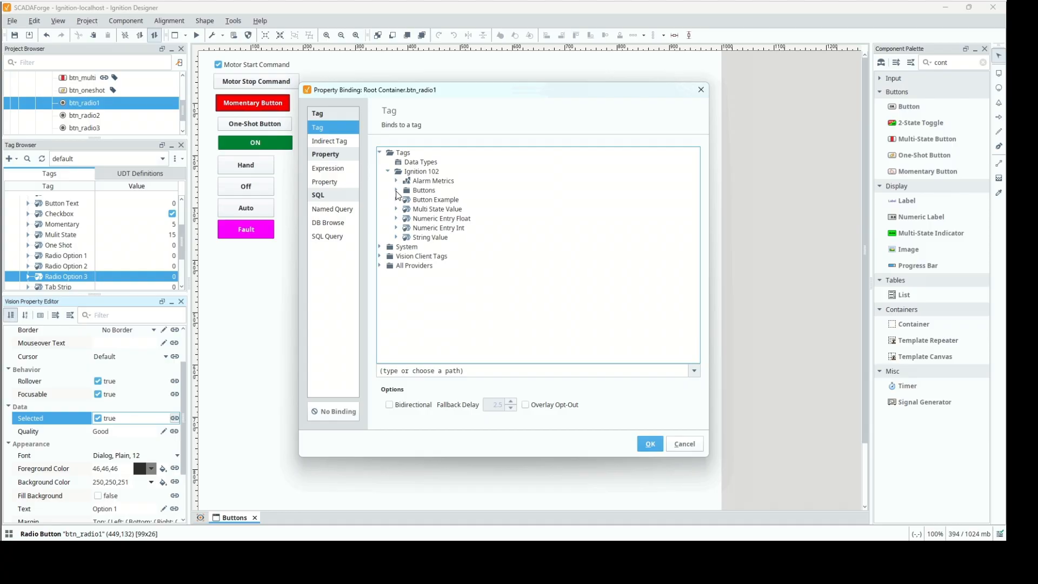
pyautogui.click(397, 191)
pyautogui.click(434, 276)
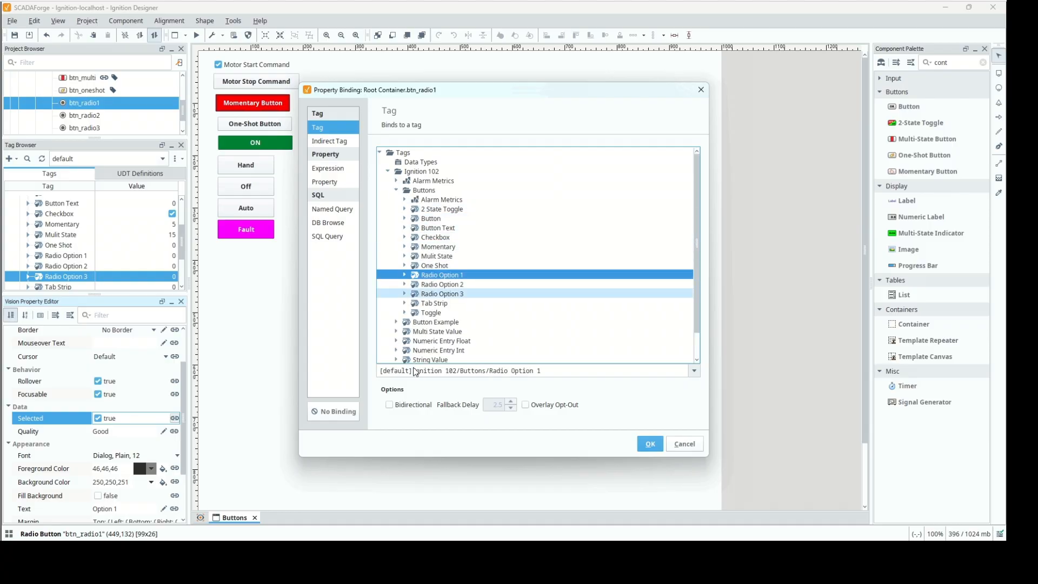
pyautogui.click(389, 405)
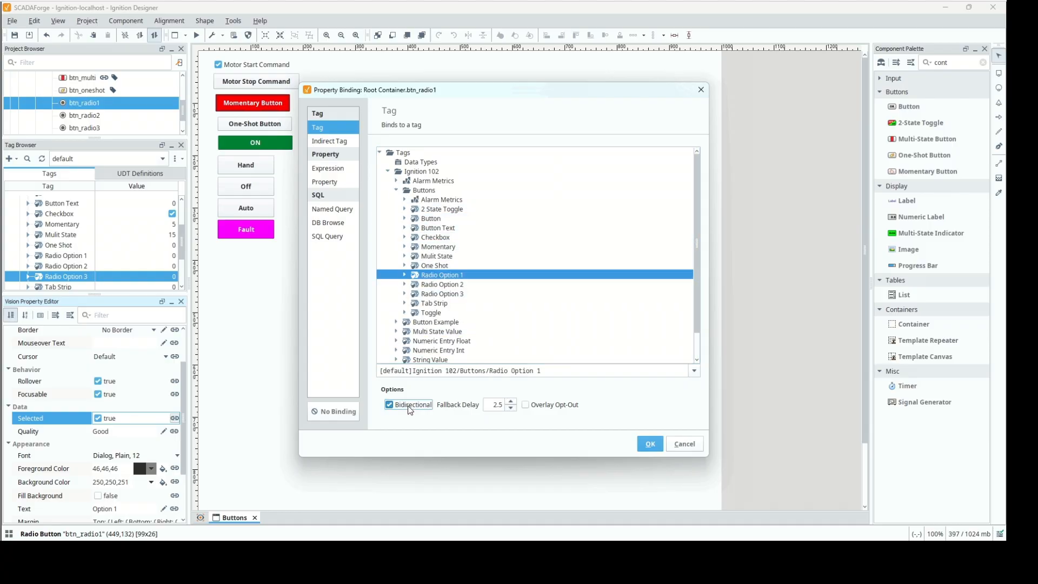
pyautogui.click(652, 446)
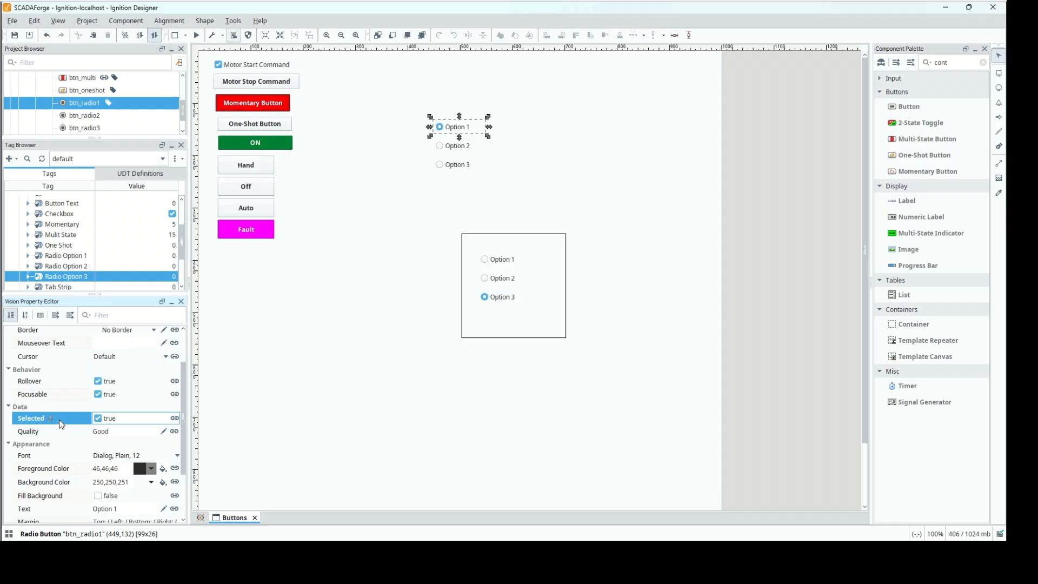
# Copy the Selected binding of btn_radio1 to the Selected property of btn_radio2 outside the container.
pyautogui.rightClick(60, 419)
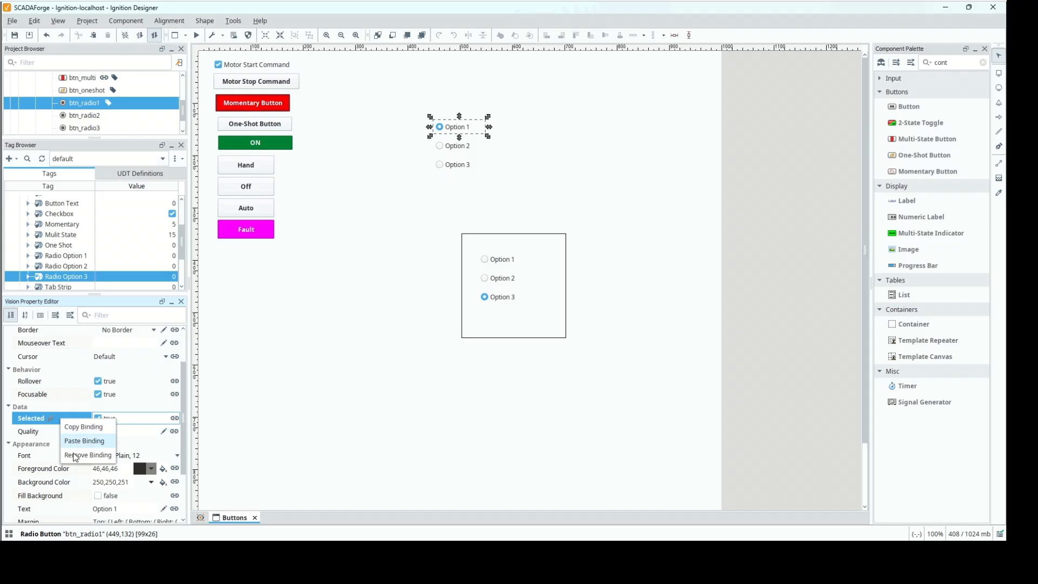
pyautogui.click(72, 428)
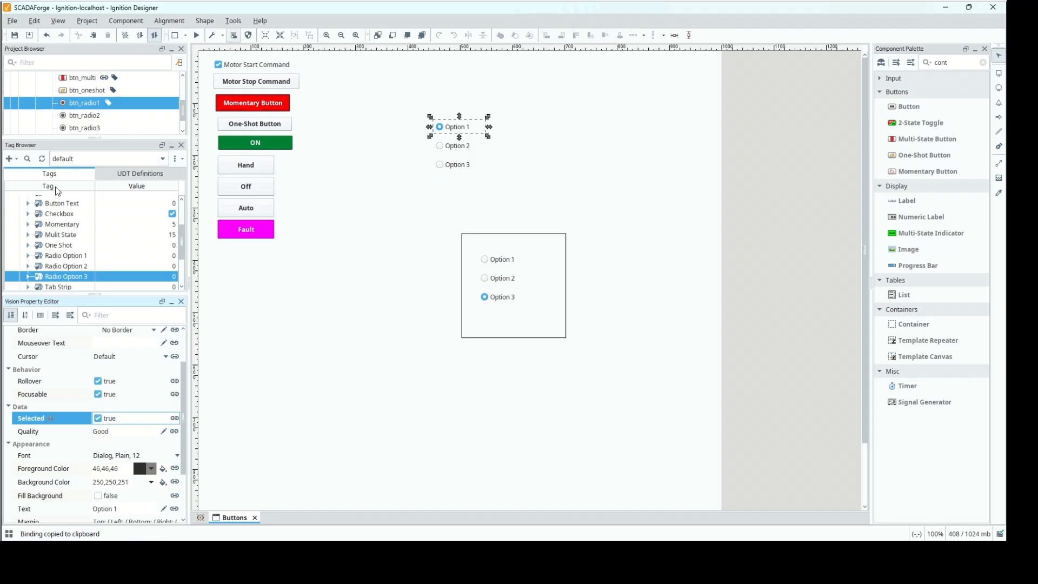
pyautogui.click(74, 119)
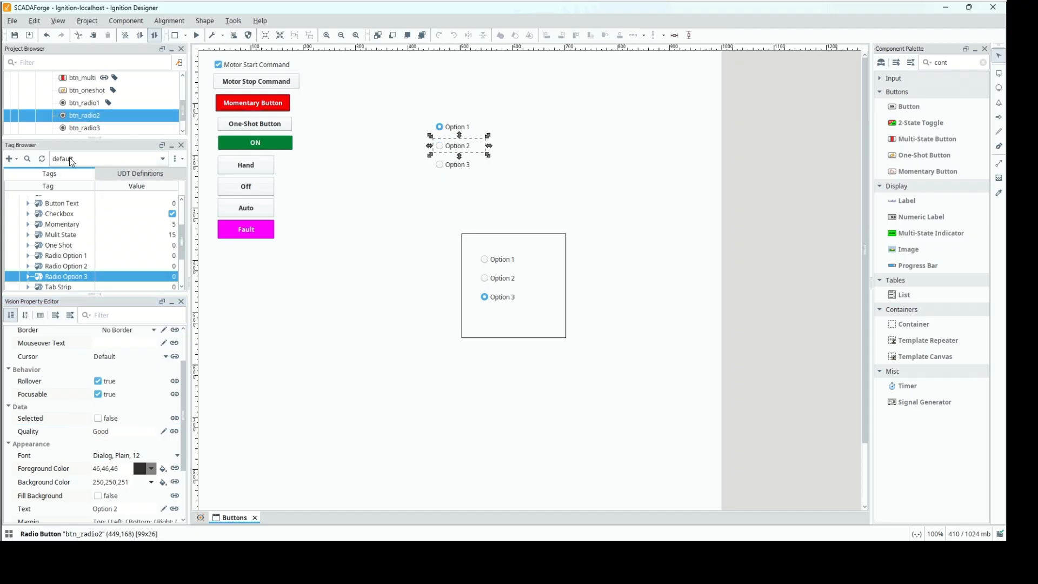
pyautogui.rightClick(44, 416)
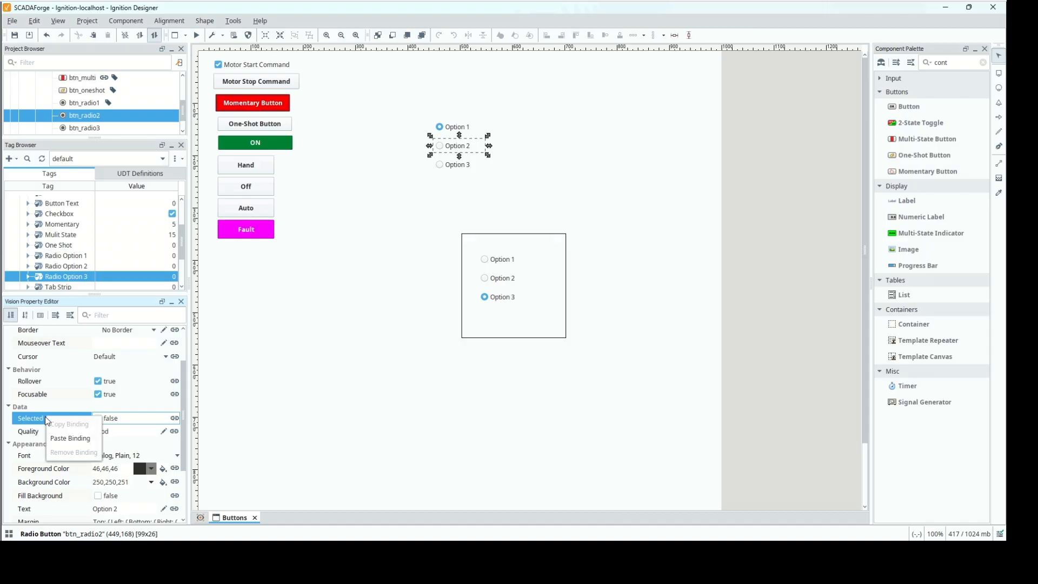
pyautogui.click(59, 443)
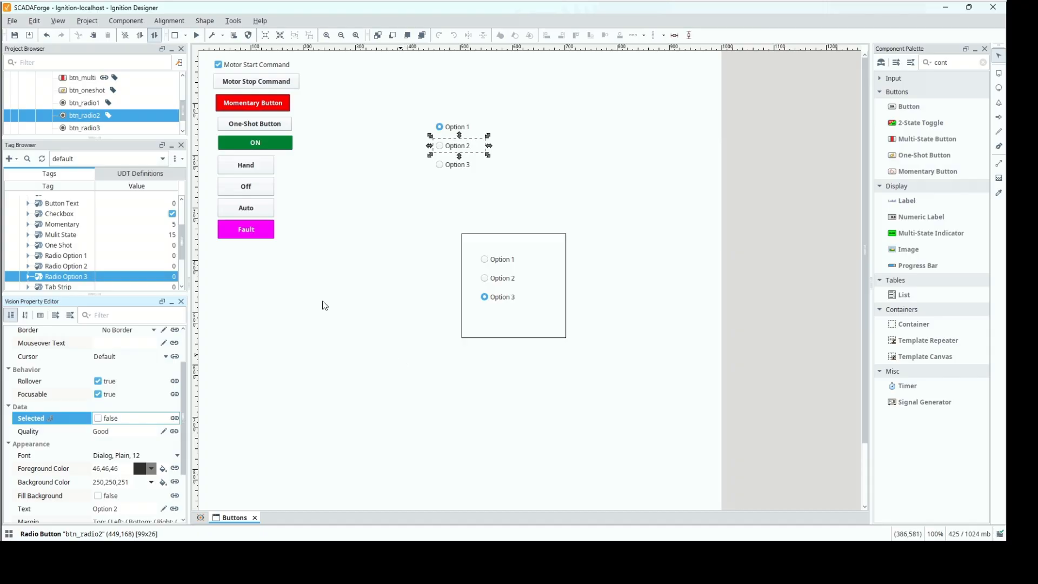
# Change the tag path in btn_radio2's Selected binding to [default]Ignition 102/Buttons/Radio Option 2.
pyautogui.click(175, 418)
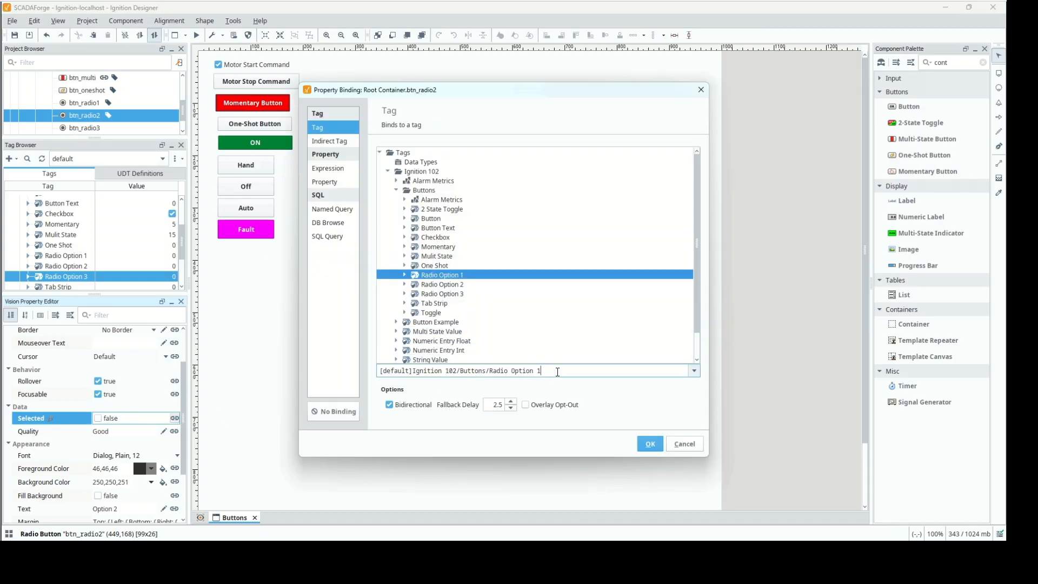
pyautogui.press('Tab')
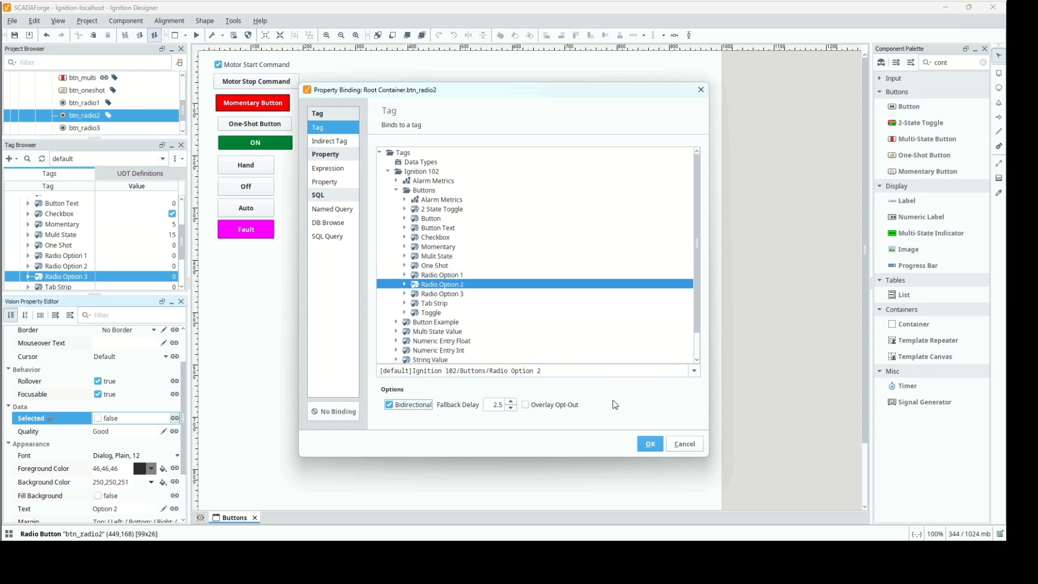
pyautogui.click(651, 444)
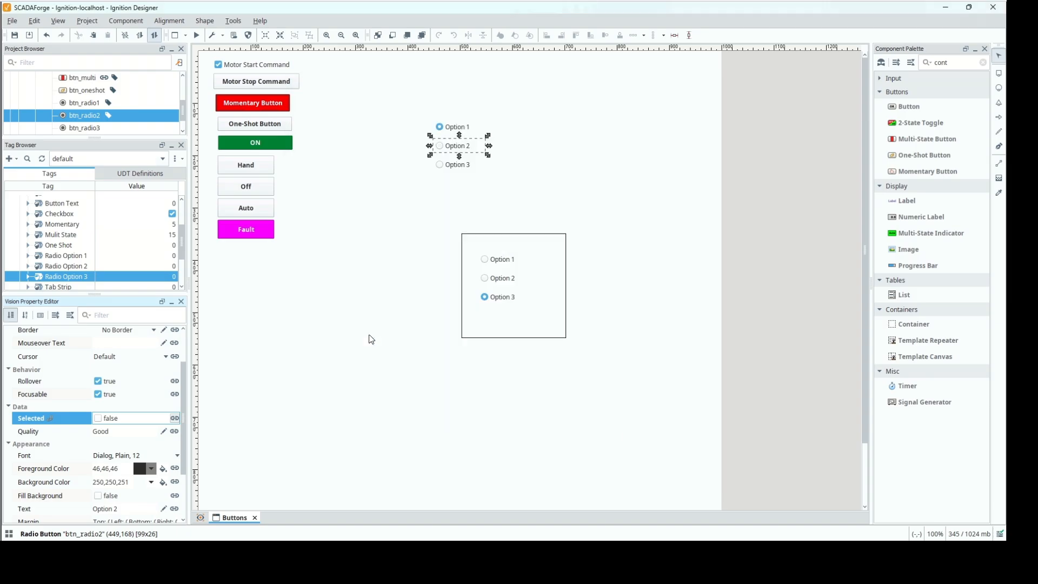
# Paste the copied binding onto btn_radio3's Selected property and change its tag path to [default]Ignition 102/Buttons/Radio Option 3.
pyautogui.click(80, 128)
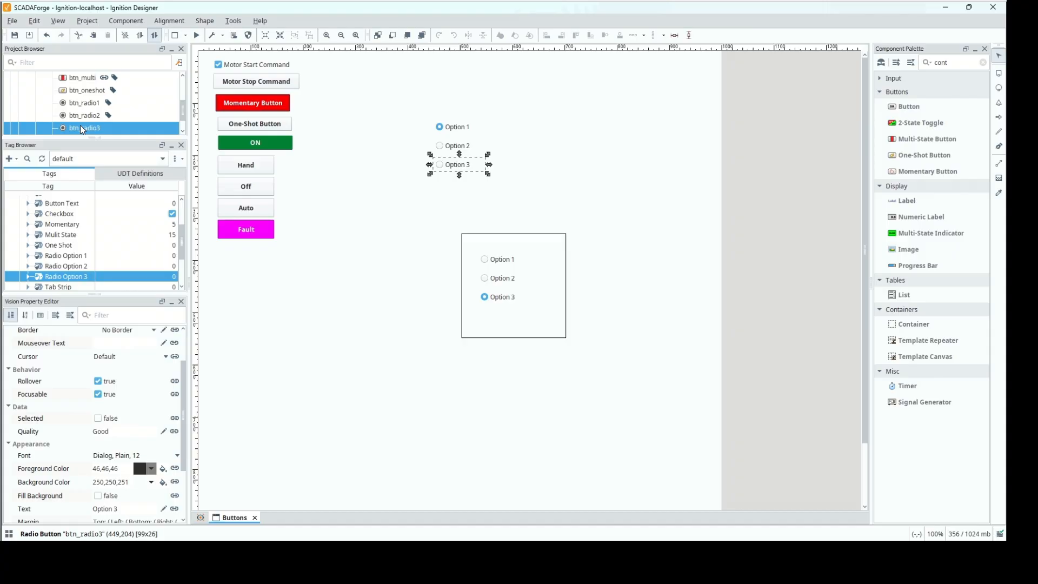
pyautogui.rightClick(58, 418)
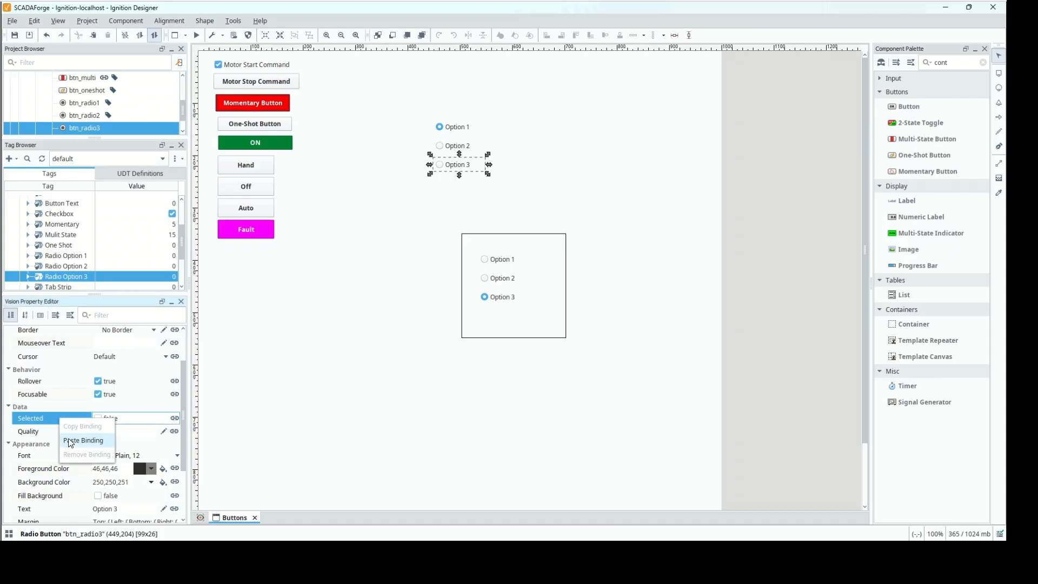
pyautogui.click(69, 439)
pyautogui.click(175, 418)
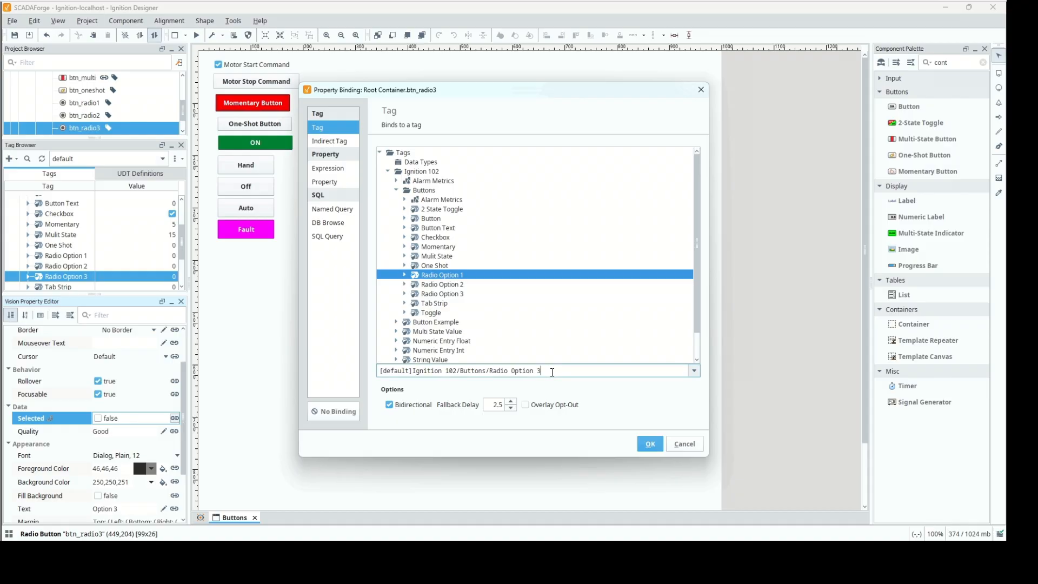
pyautogui.press('Tab')
pyautogui.click(650, 446)
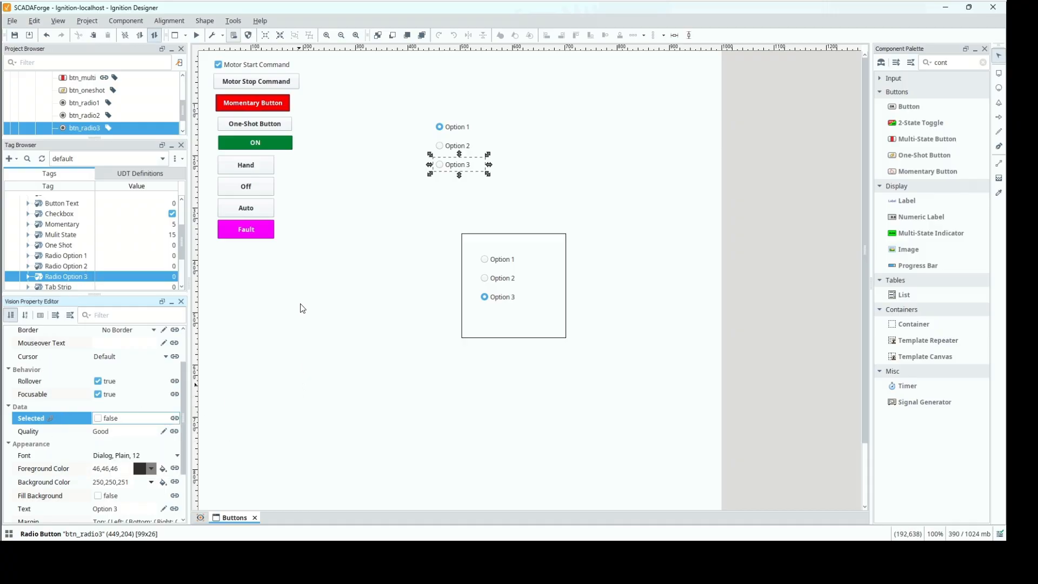
# Preview the window, select Option 3, Option 2 and Option 1 in the outer group to test their tag bindings, and end the preview.
pyautogui.click(196, 35)
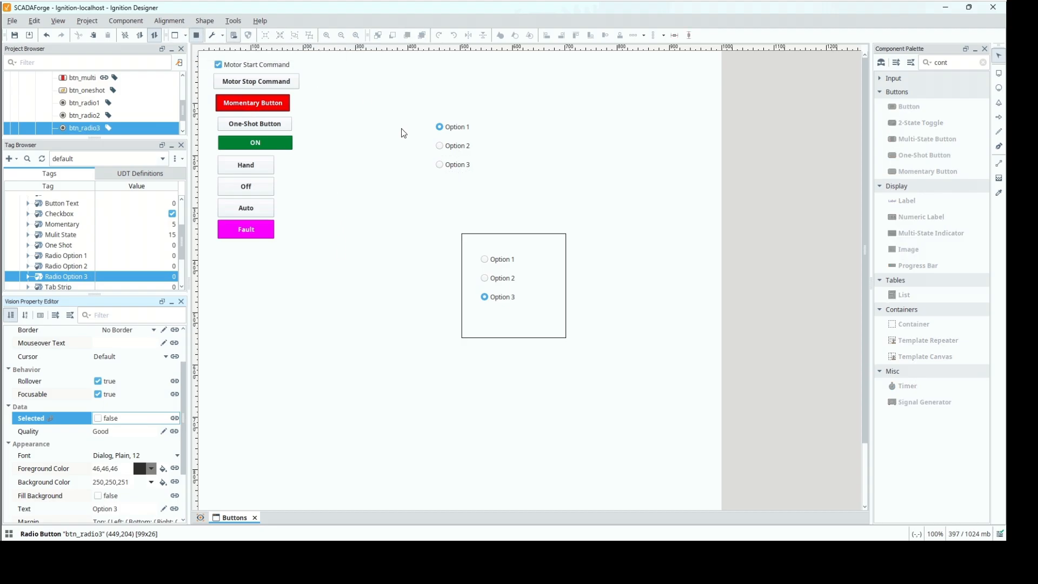
pyautogui.click(440, 165)
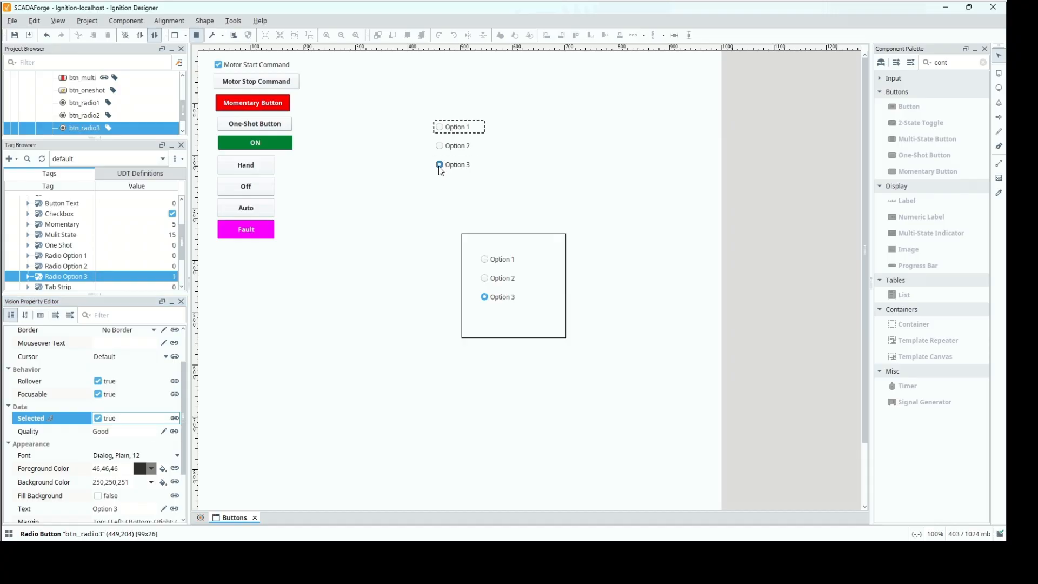
pyautogui.click(139, 278)
pyautogui.click(440, 147)
pyautogui.click(441, 130)
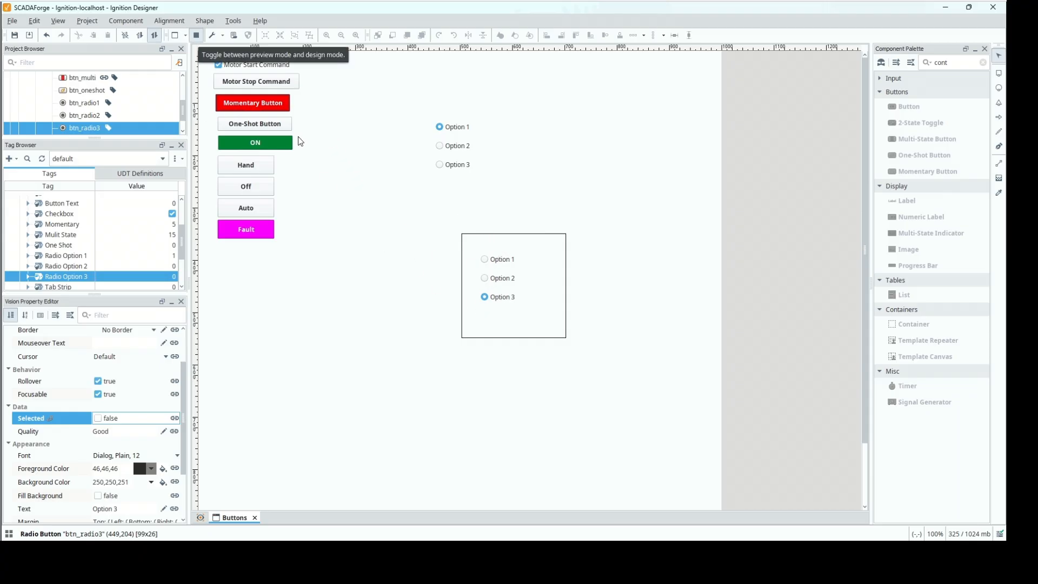
pyautogui.click(202, 40)
# Move the three outer radio buttons beneath the Fault button and the bordered container below them, to about (95, 597).
pyautogui.moveTo(612, 86); pyautogui.dragTo(424, 378)
pyautogui.moveTo(464, 306); pyautogui.dragTo(301, 404)
pyautogui.click(405, 356)
pyautogui.moveTo(403, 352); pyautogui.dragTo(227, 493)
pyautogui.moveTo(312, 406); pyautogui.dragTo(263, 313)
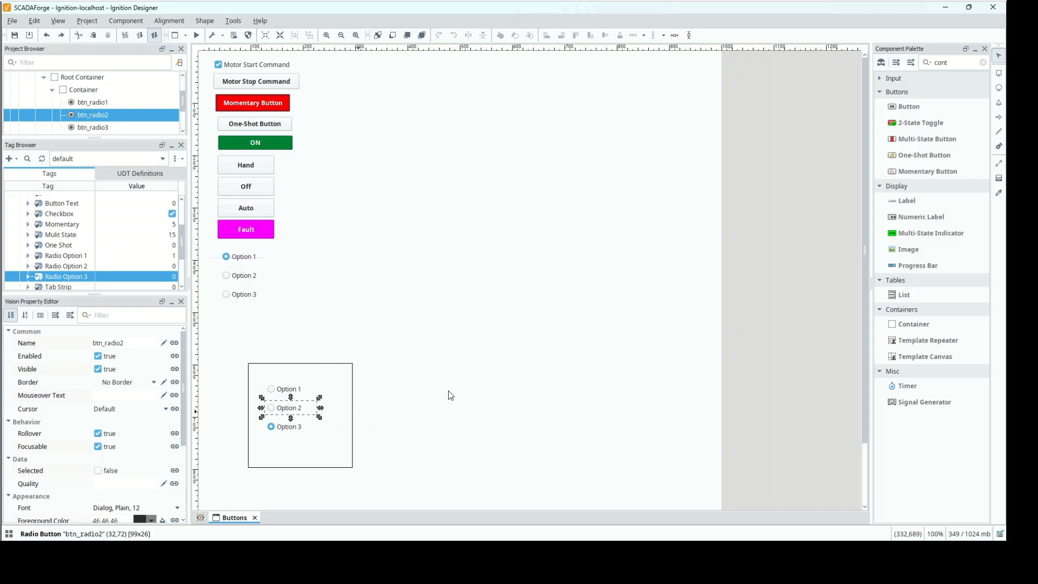
pyautogui.moveTo(446, 329); pyautogui.dragTo(222, 497)
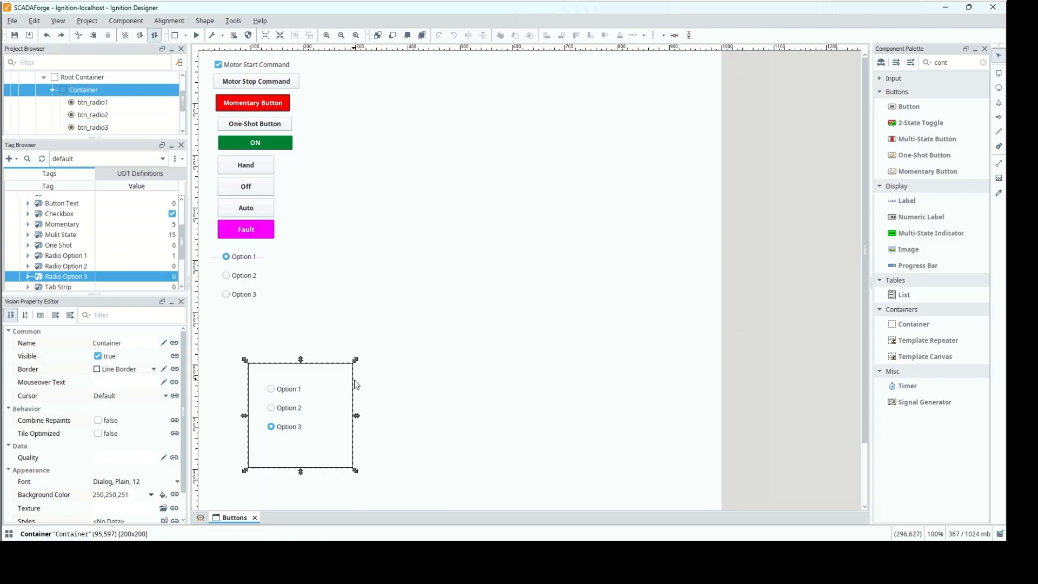
pyautogui.moveTo(352, 385); pyautogui.dragTo(279, 369)
pyautogui.click(279, 369)
pyautogui.moveTo(263, 367); pyautogui.dragTo(230, 313)
pyautogui.click(125, 22)
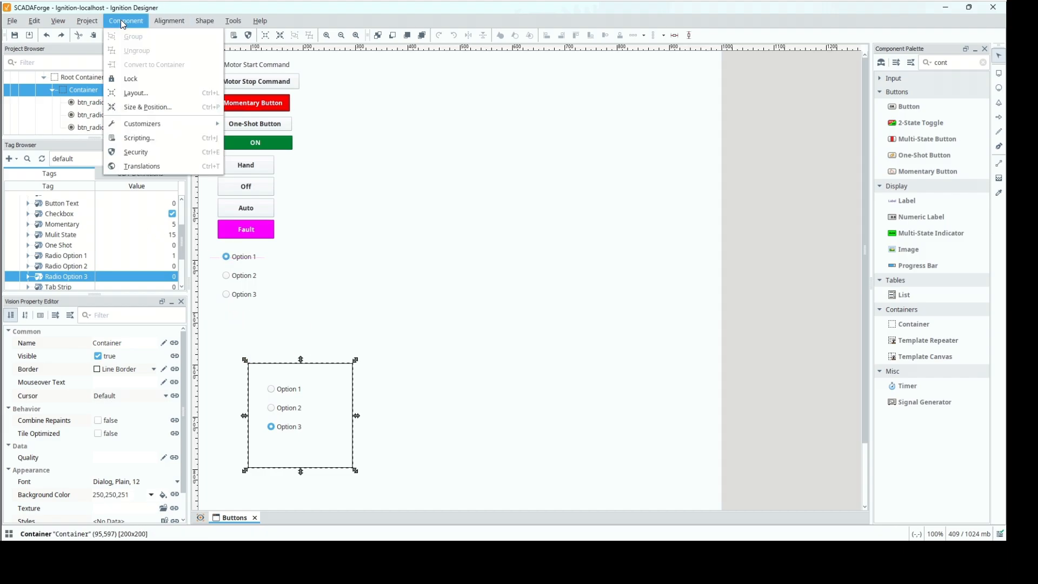
pyautogui.click(130, 94)
pyautogui.click(315, 468)
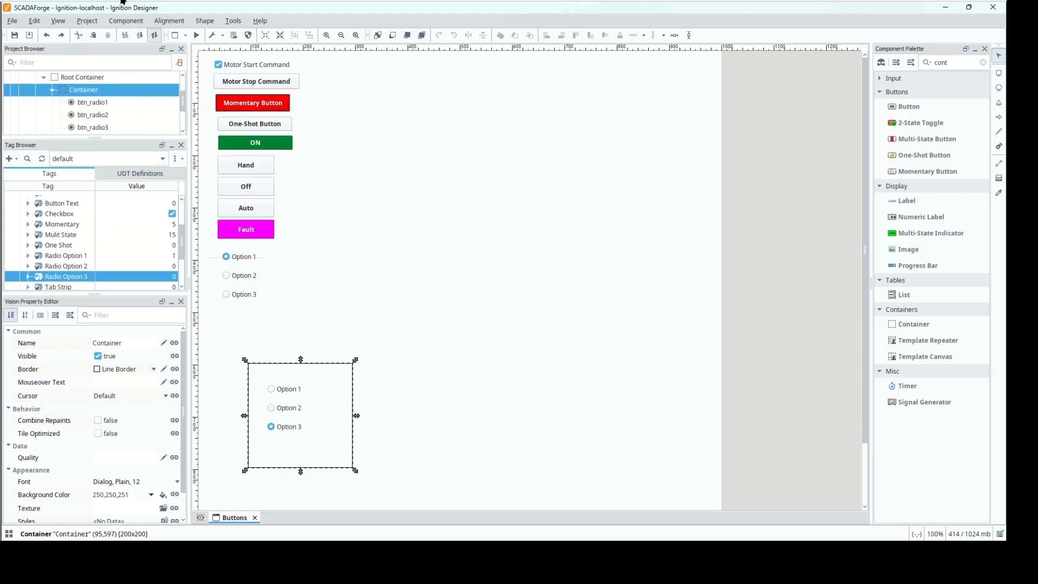
# Set the bordered container's position to (40, 500) through its Size & Position settings and deselect it.
pyautogui.click(126, 21)
pyautogui.click(147, 107)
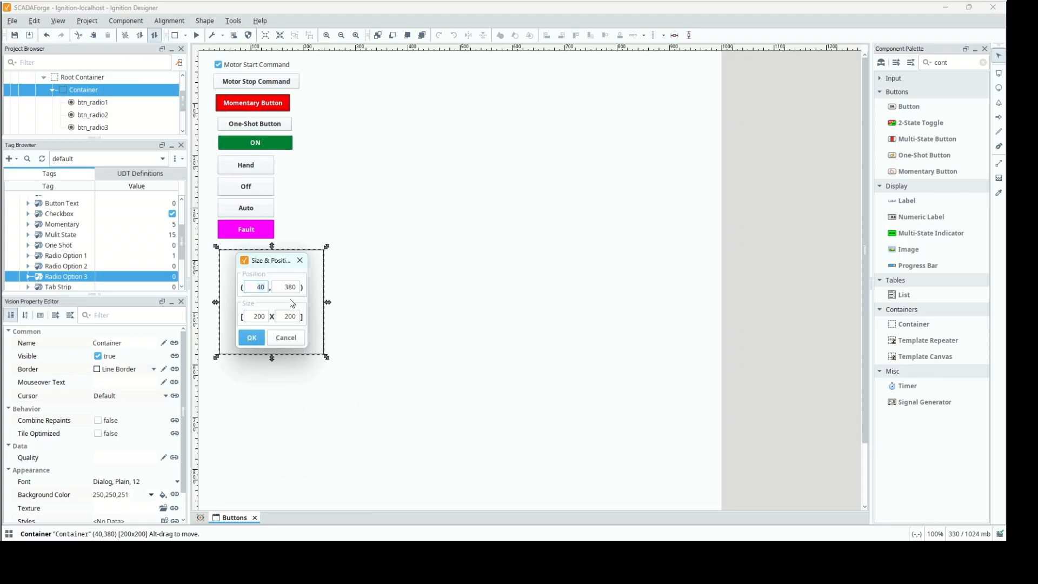
pyautogui.click(287, 287)
pyautogui.write('500')
pyautogui.click(252, 339)
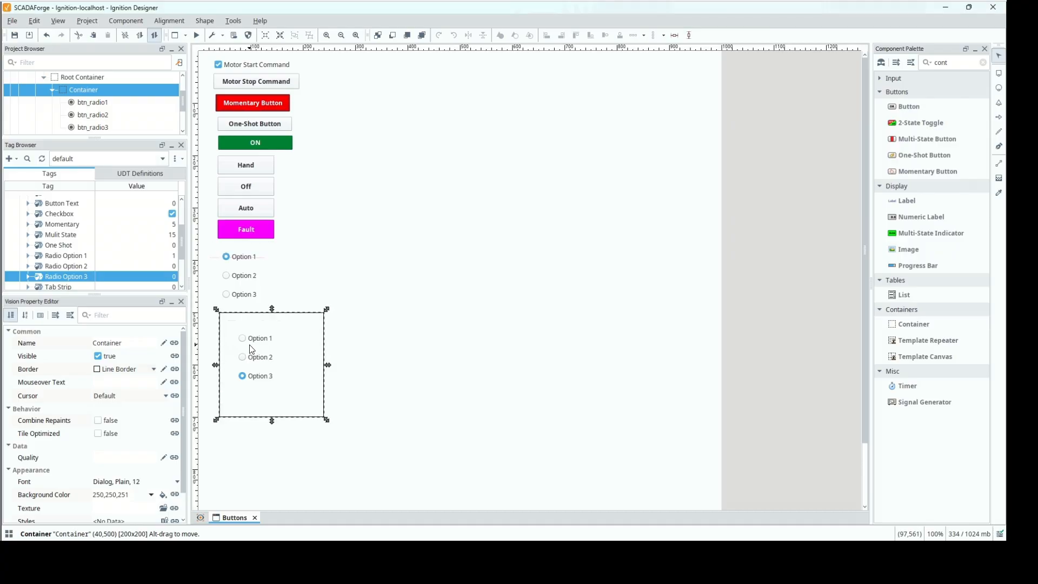
pyautogui.click(432, 271)
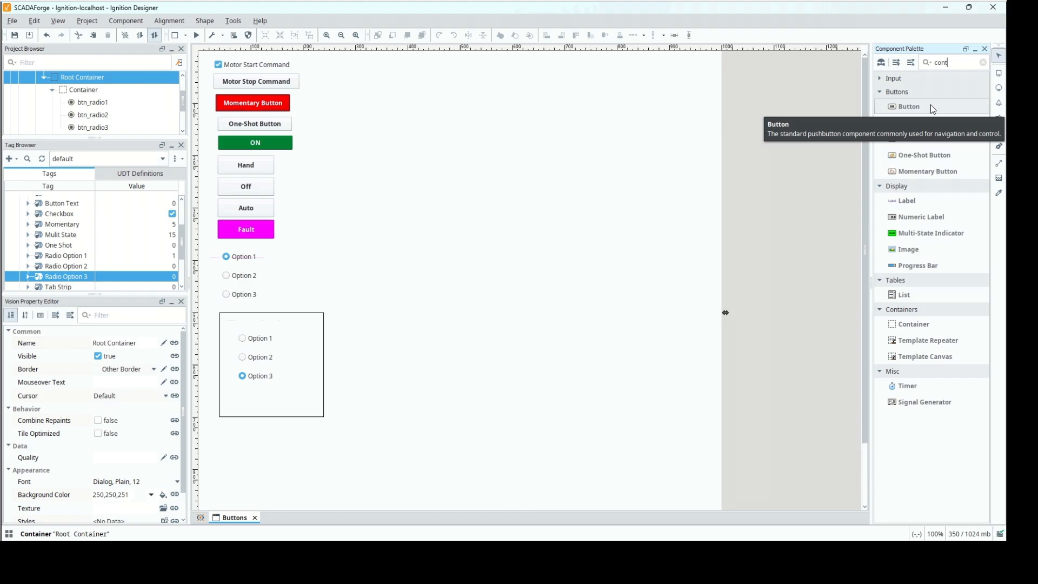
# Place a standard Button component in the window's open area at about (497, 150) and name it btn_button.
pyautogui.moveTo(919, 106); pyautogui.dragTo(458, 130)
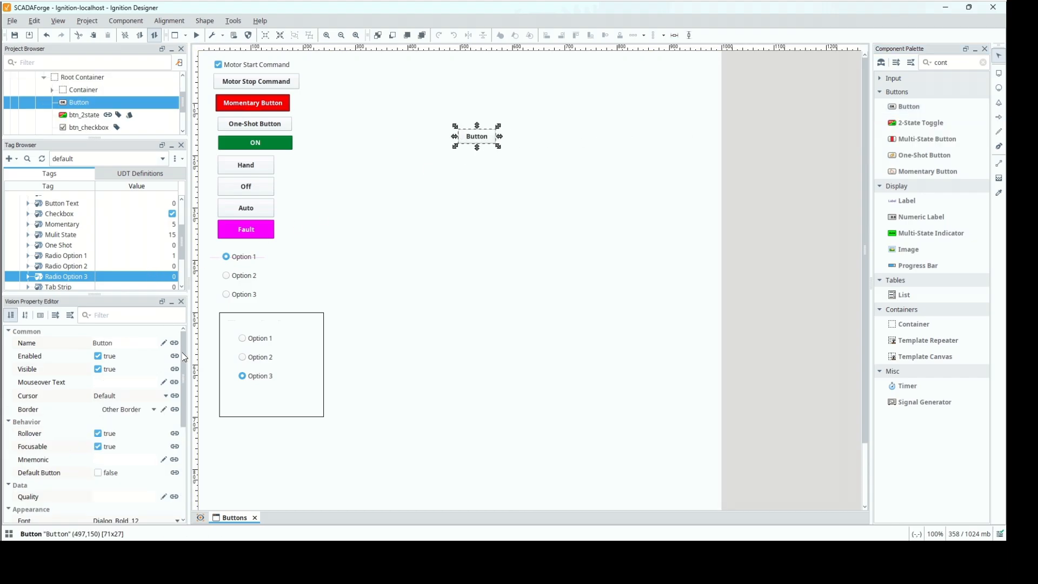
pyautogui.click(125, 343)
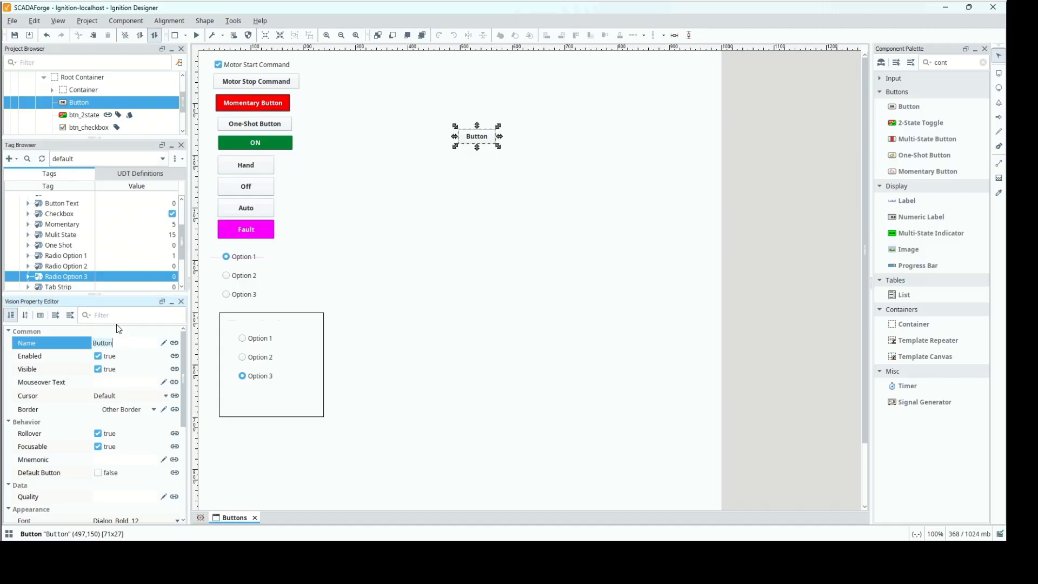
pyautogui.press('Home')
pyautogui.press('Delete')
pyautogui.write('btn_')
# Set the button's text to Button Example and enlarge it to about 136 by 57 pixels so the text fits.
pyautogui.scroll(-2, 186, 380)
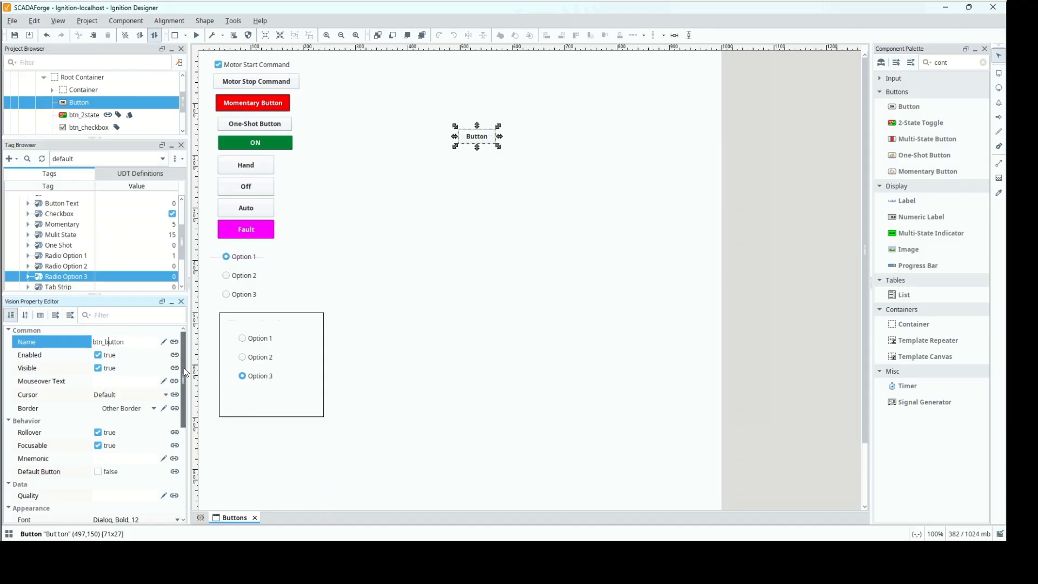
pyautogui.scroll(-8, 186, 380)
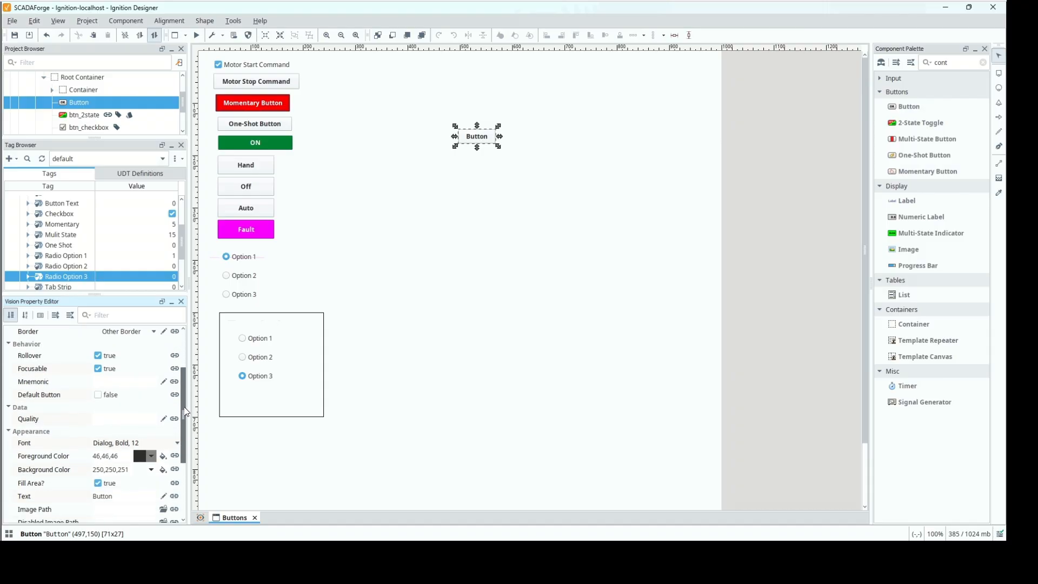
pyautogui.scroll(-3, 185, 428)
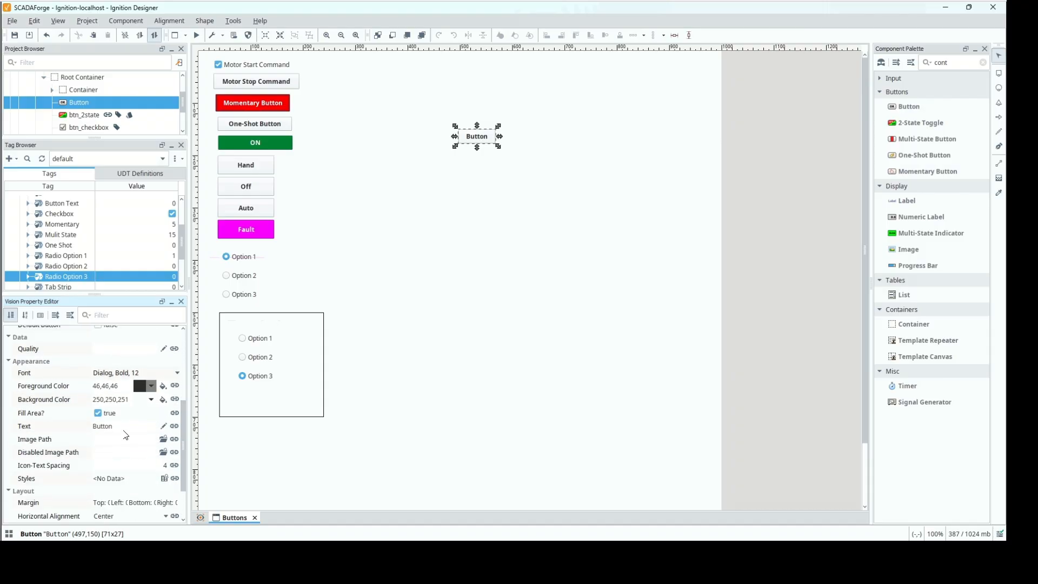
pyautogui.click(124, 431)
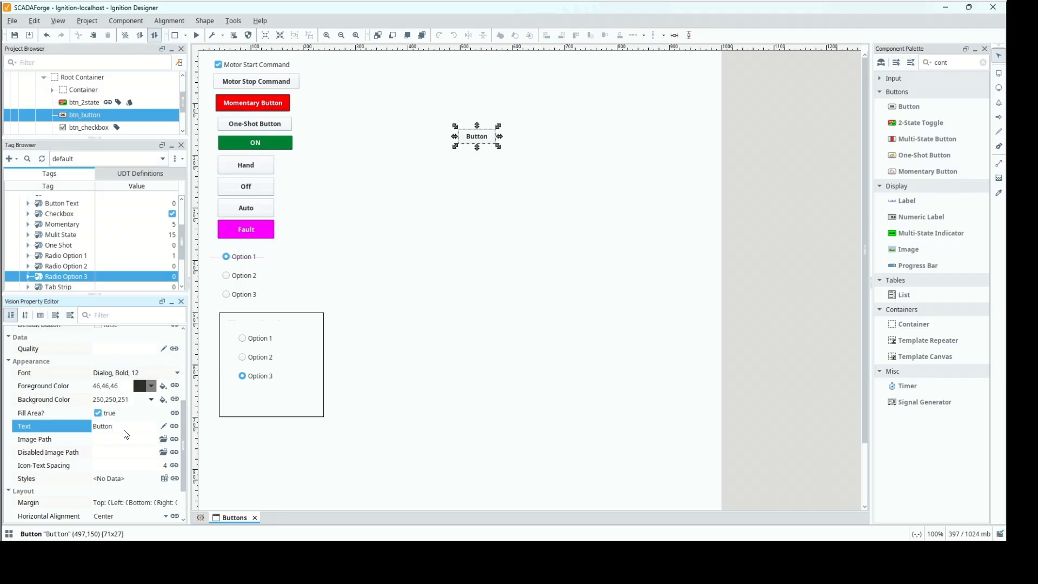
pyautogui.write('Example')
pyautogui.click(126, 436)
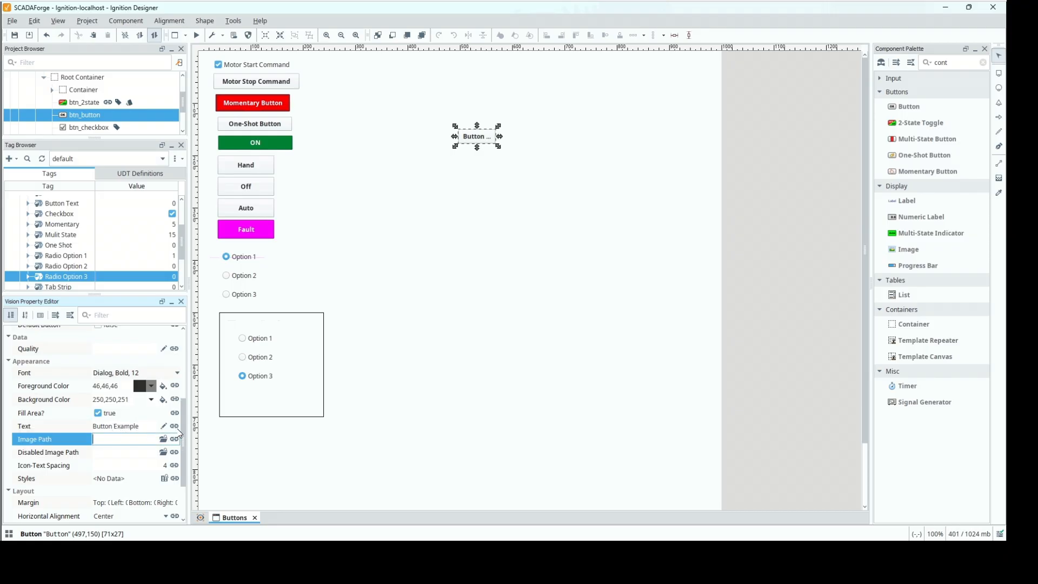
pyautogui.moveTo(180, 433)
pyautogui.mouseDown()
pyautogui.moveTo(183, 468)
pyautogui.moveTo(182, 423)
pyautogui.mouseUp()
pyautogui.moveTo(180, 410); pyautogui.dragTo(178, 366)
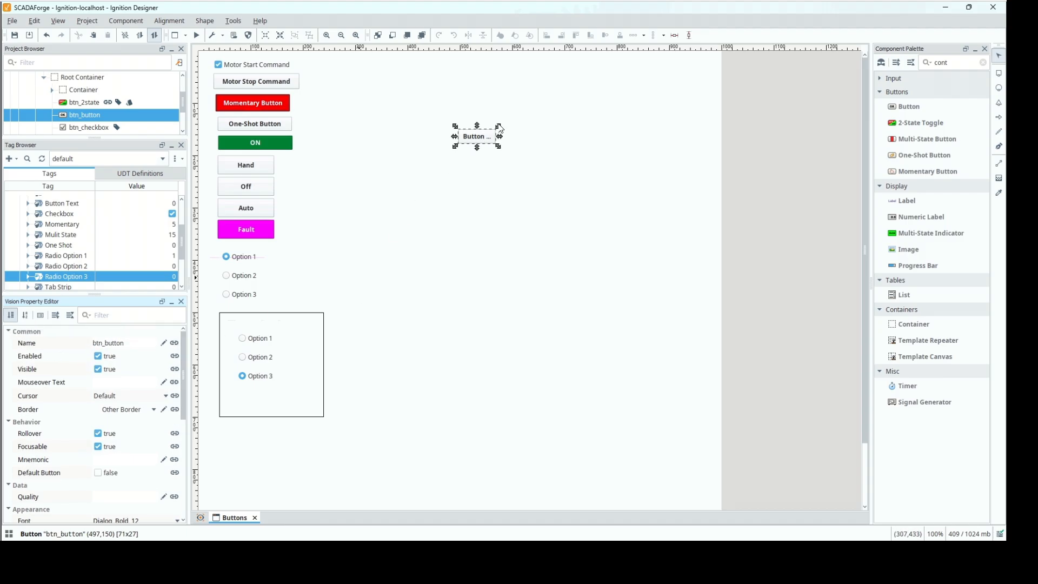
pyautogui.moveTo(500, 139); pyautogui.dragTo(497, 168)
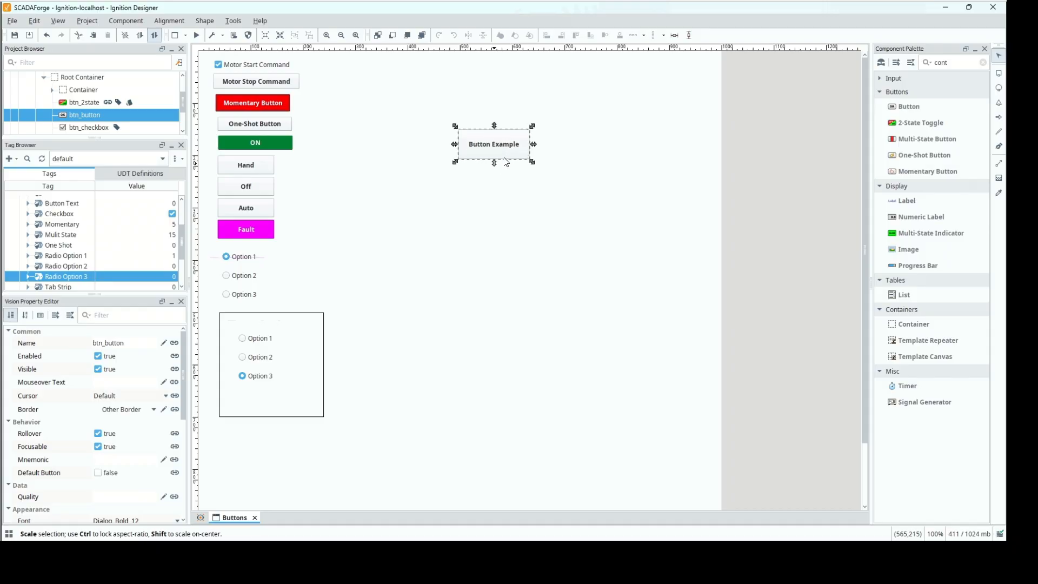
# Open the Button Example component's scripting settings and examine its actionPerformed event and the available mouse events.
pyautogui.rightClick(476, 157)
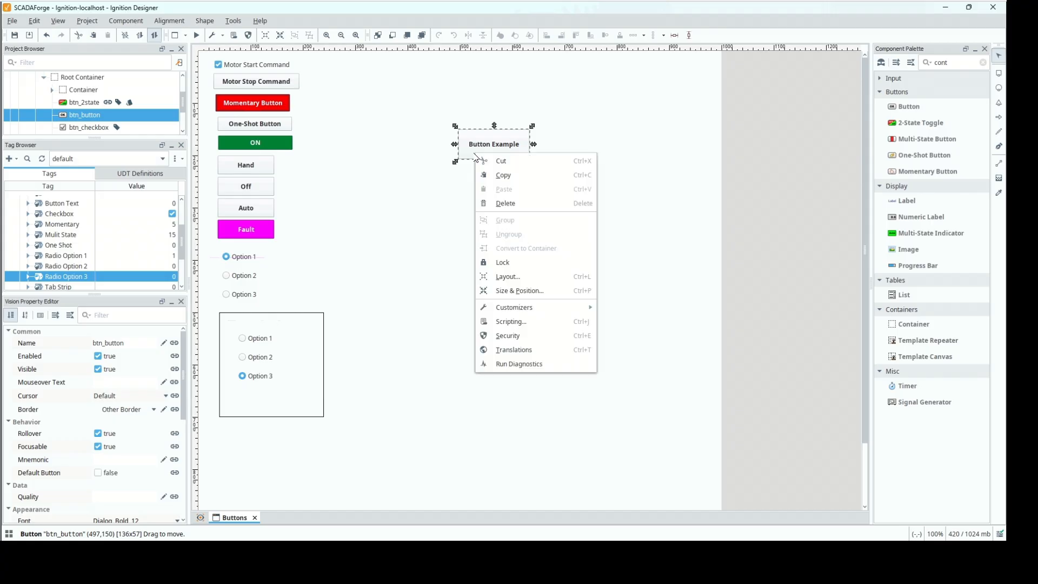
pyautogui.click(523, 326)
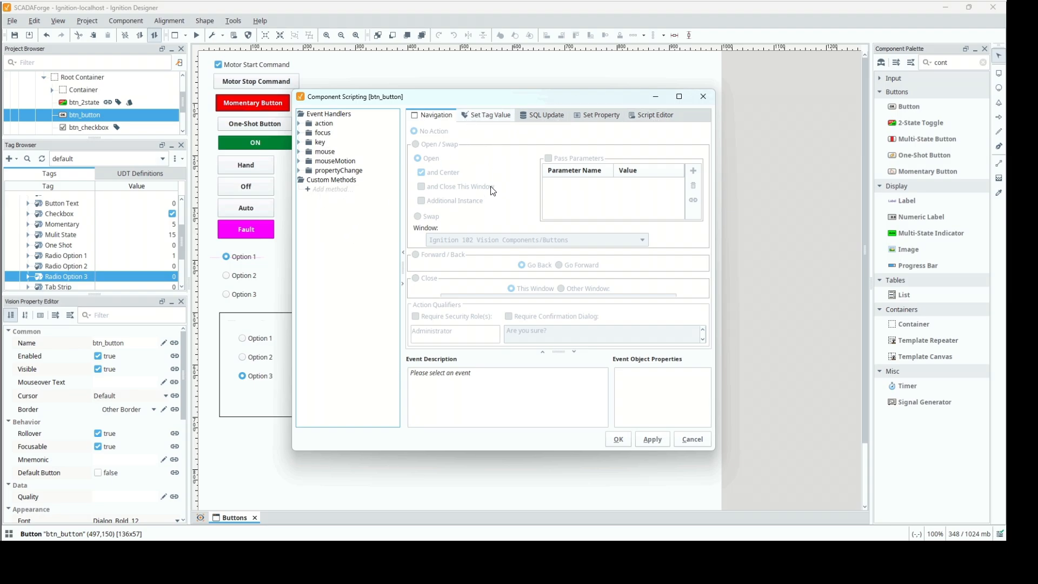
pyautogui.click(300, 126)
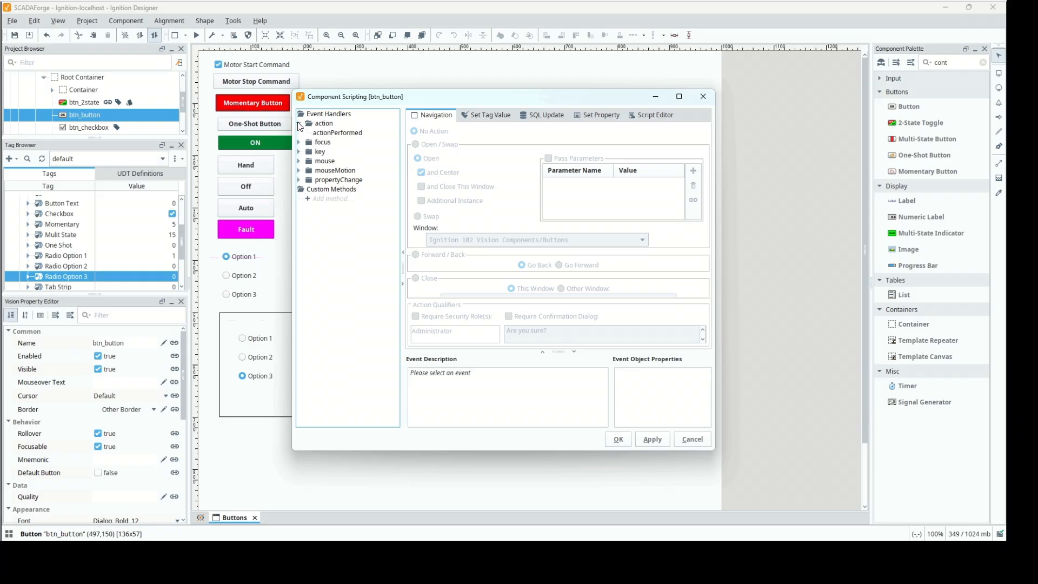
pyautogui.click(325, 133)
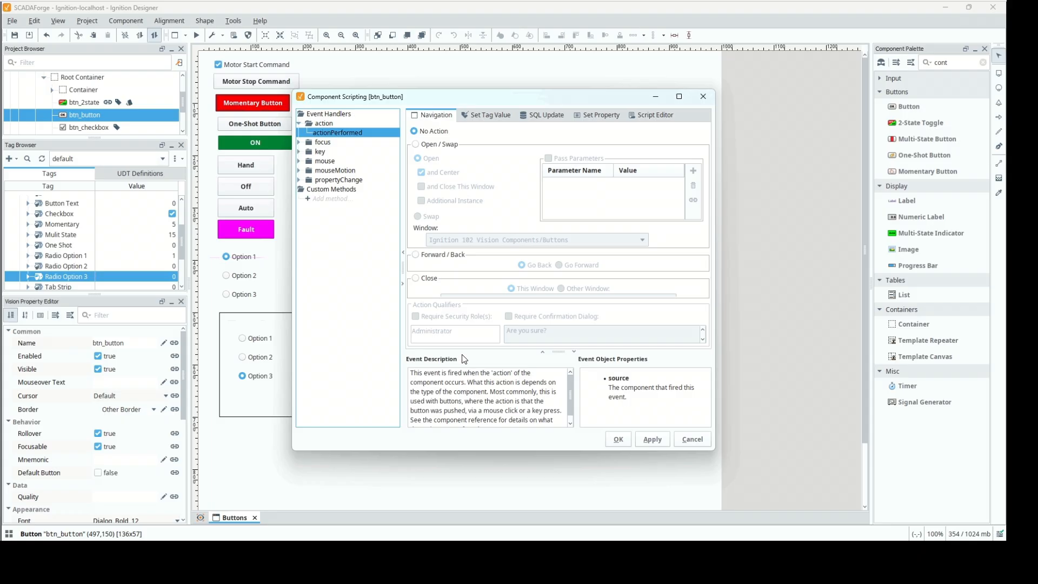
pyautogui.click(299, 161)
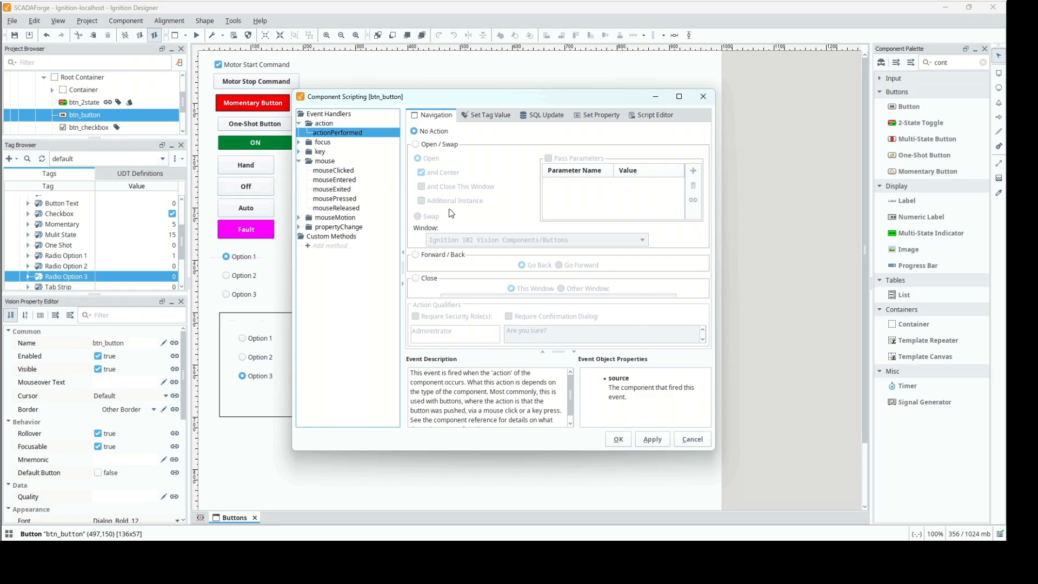
pyautogui.click(298, 162)
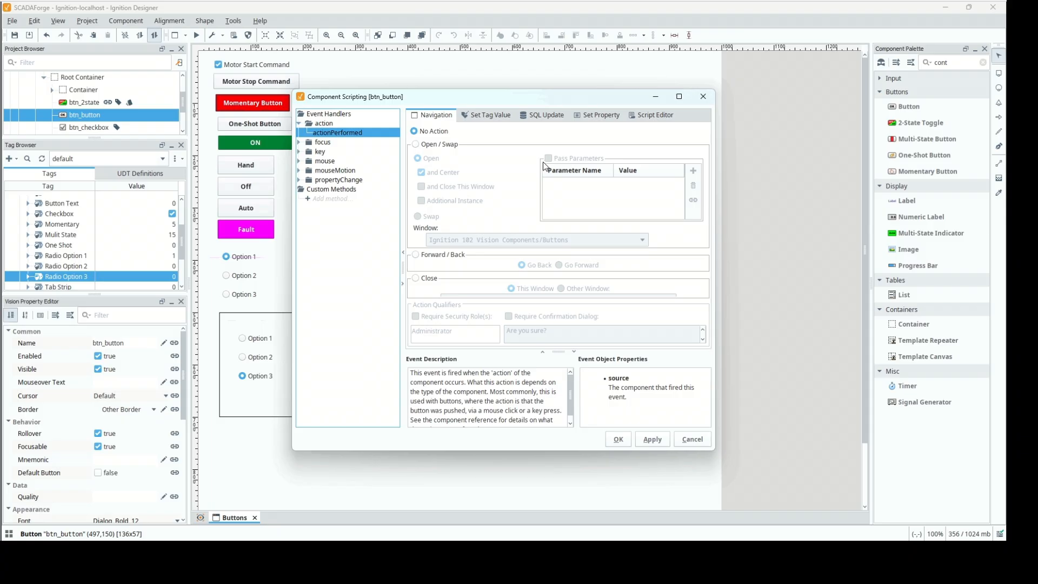
# Try a navigation action opening Ignition 102 Vision Components/Vision Display Components, inspect its generated script, and revert to No Action.
pyautogui.click(447, 144)
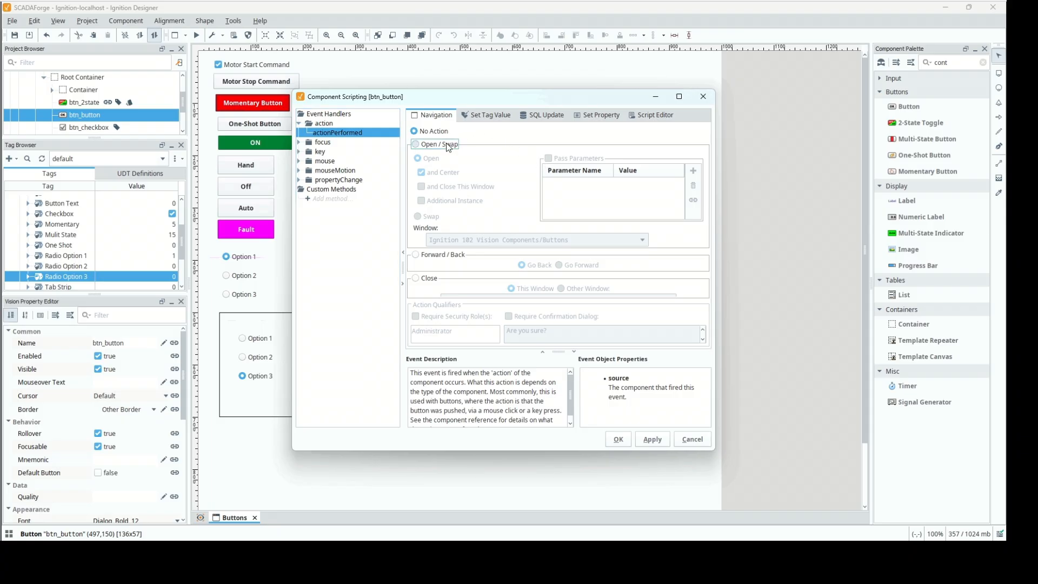
pyautogui.click(643, 240)
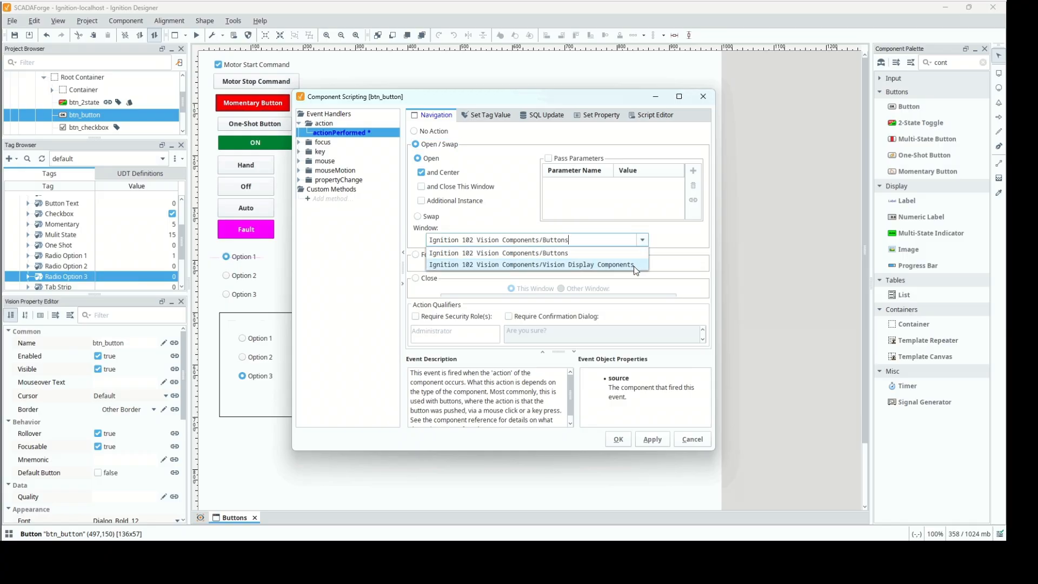
pyautogui.click(634, 265)
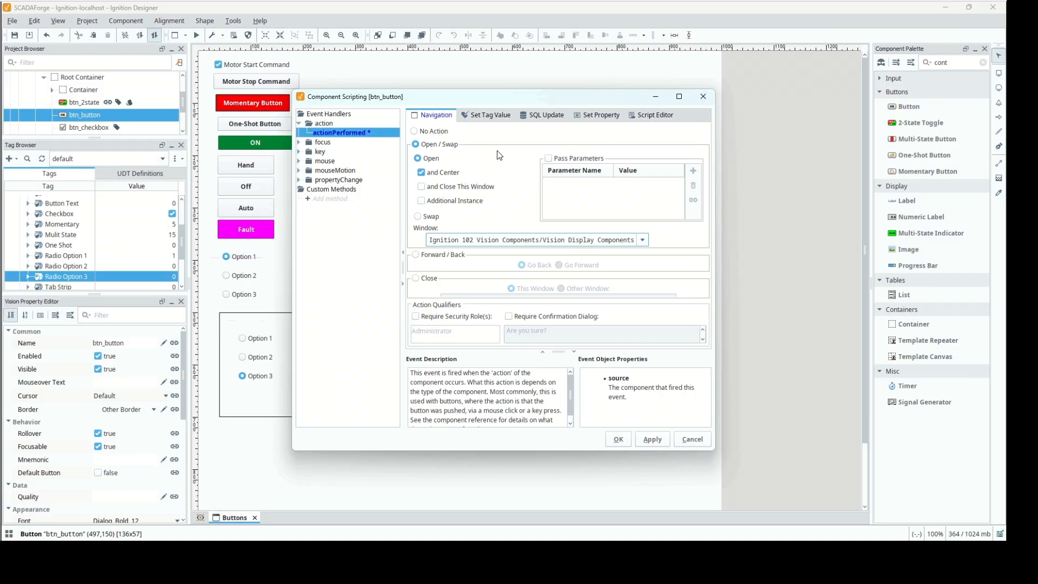
pyautogui.click(648, 120)
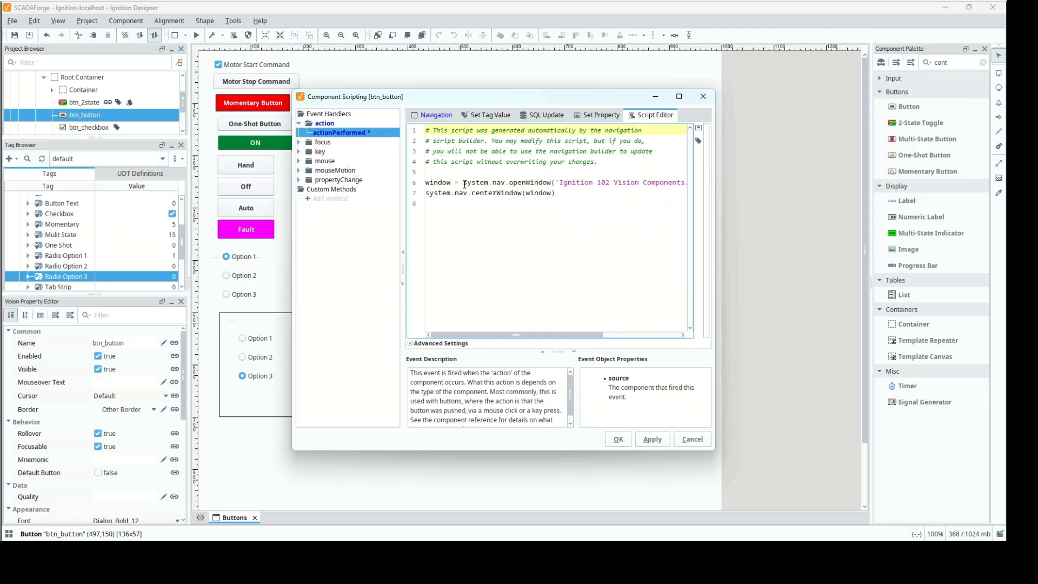
pyautogui.click(437, 116)
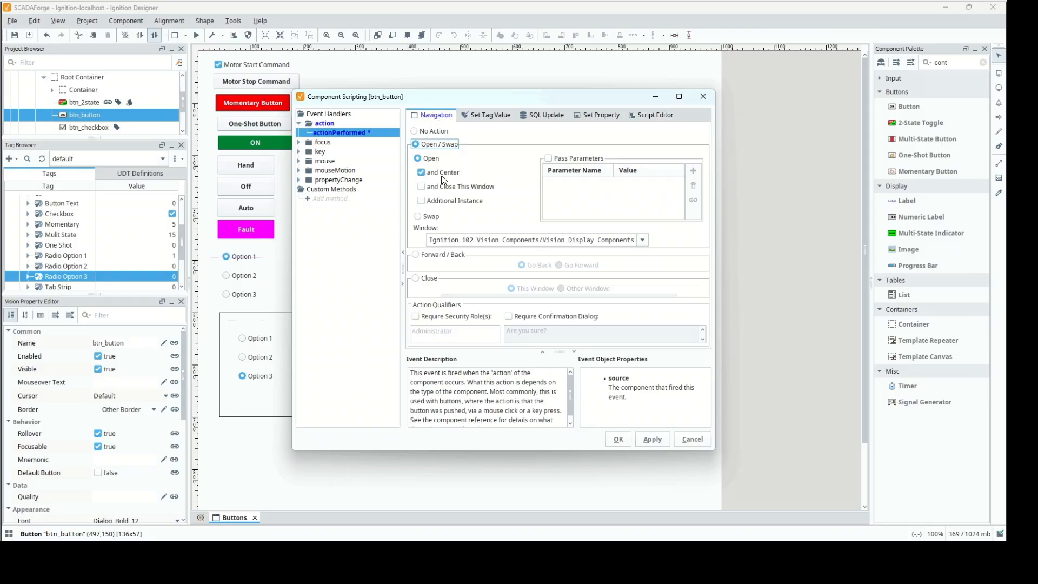
pyautogui.click(416, 131)
# Examine the Set Tag Value, SQL Update and Set Property action options for actionPerformed, leaving it on No Action.
pyautogui.click(486, 117)
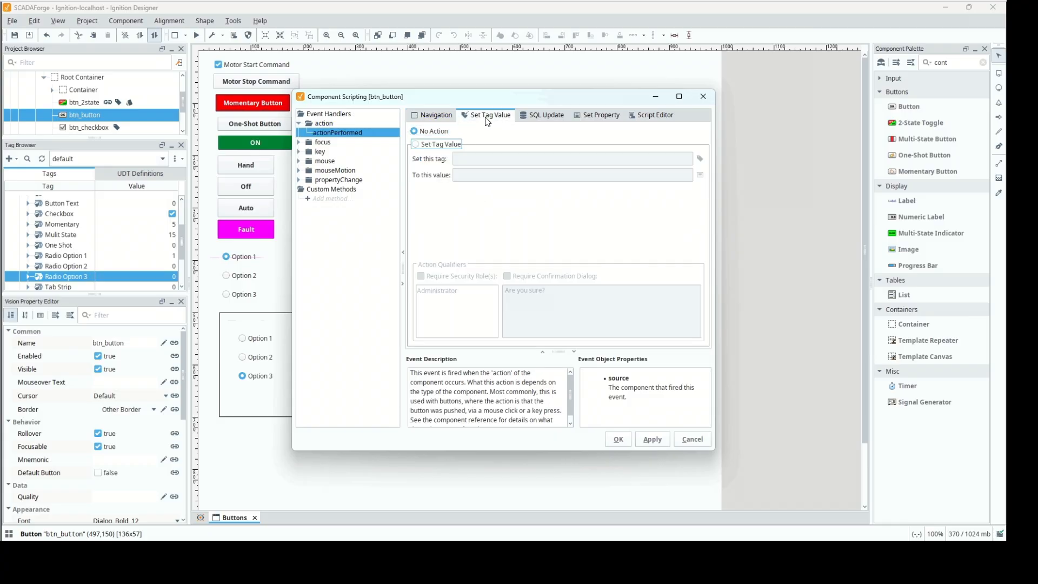
pyautogui.click(457, 147)
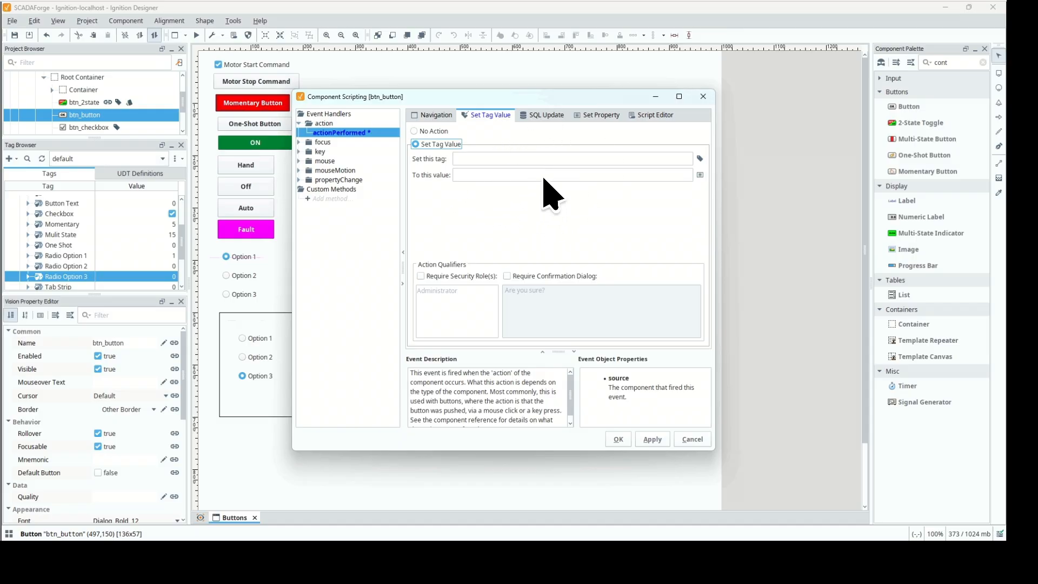
pyautogui.click(548, 122)
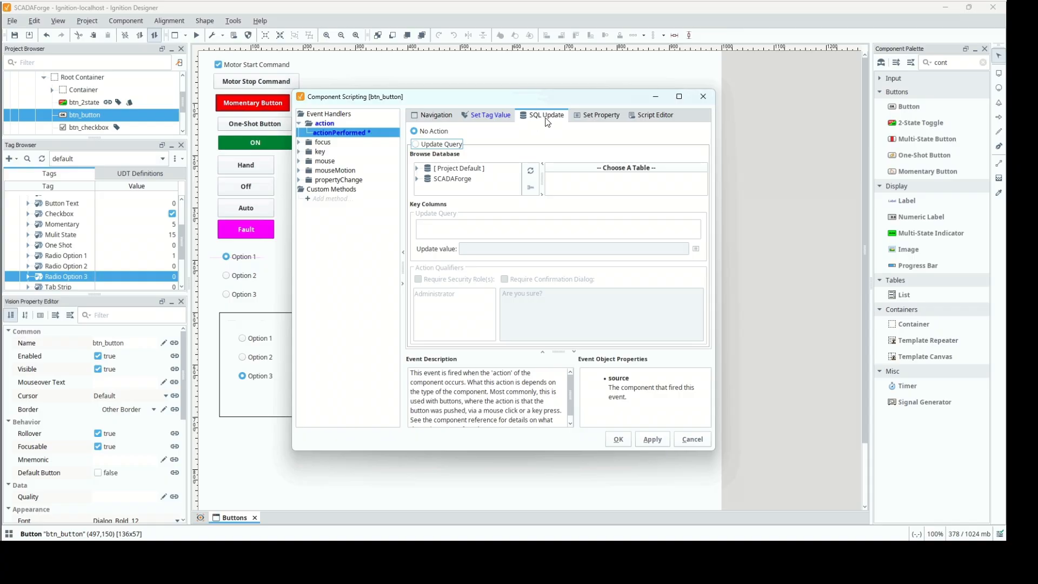
pyautogui.click(591, 120)
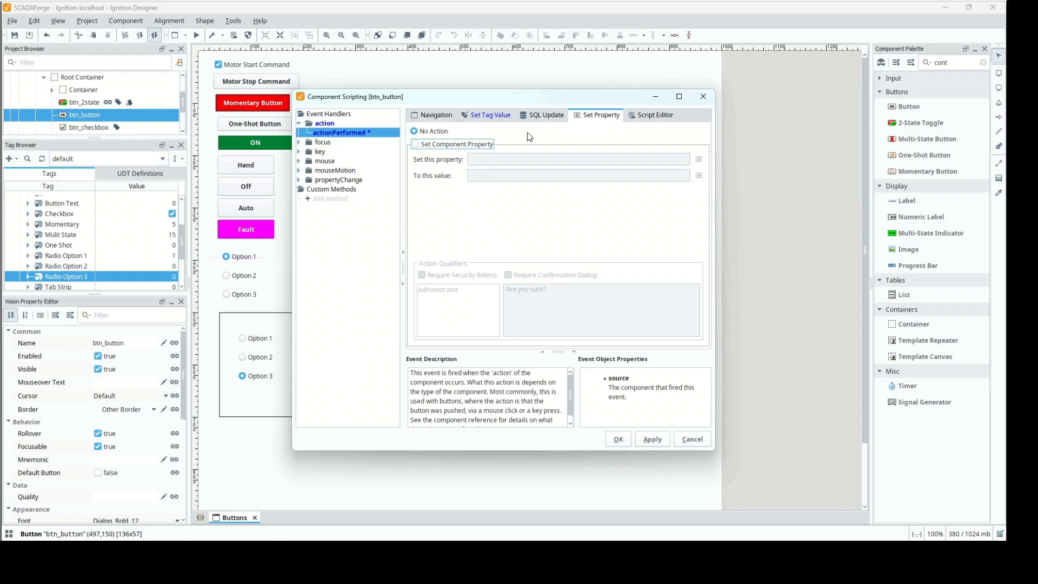
pyautogui.click(475, 144)
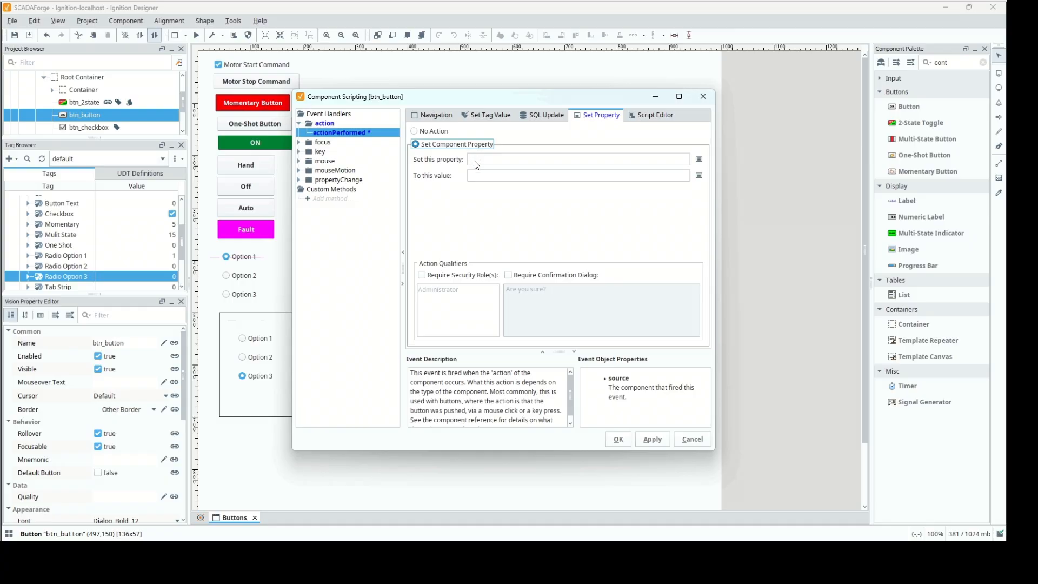
pyautogui.click(498, 124)
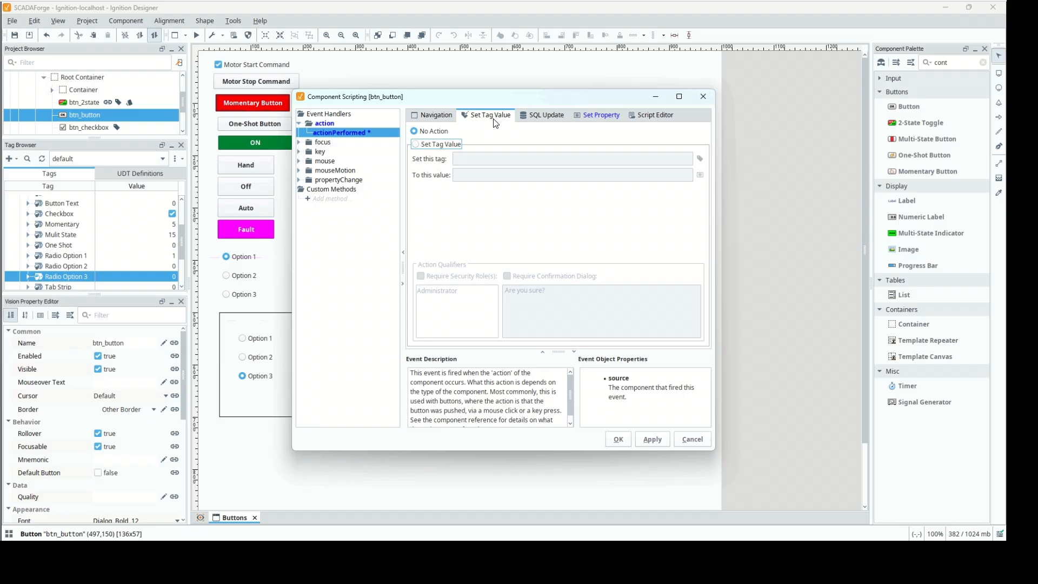
pyautogui.click(444, 145)
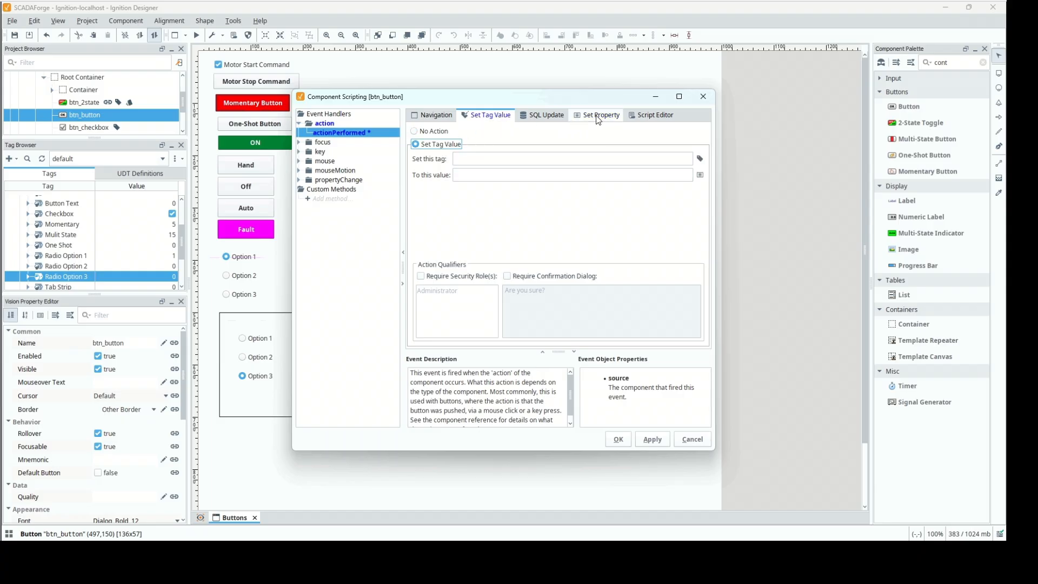
pyautogui.click(439, 132)
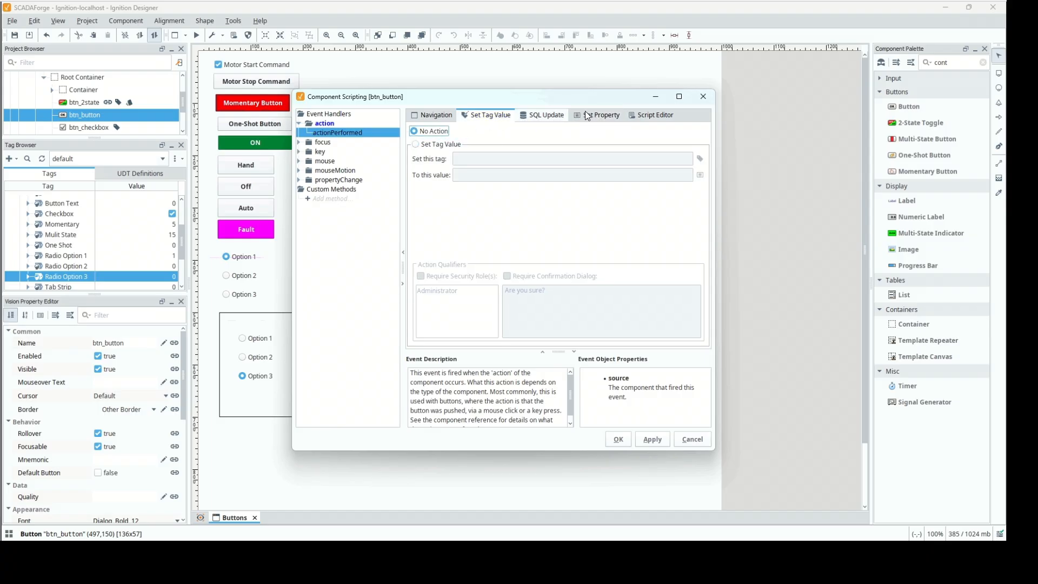
# View the actionPerformed event's script editor in a widened scripting dialog and cancel without saving.
pyautogui.click(657, 116)
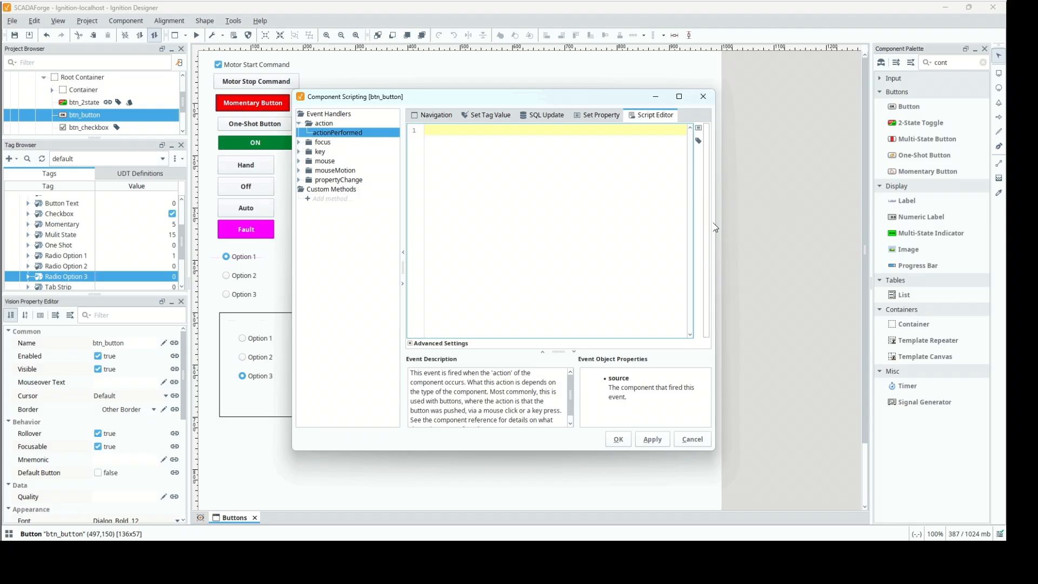
pyautogui.moveTo(717, 228); pyautogui.dragTo(884, 233)
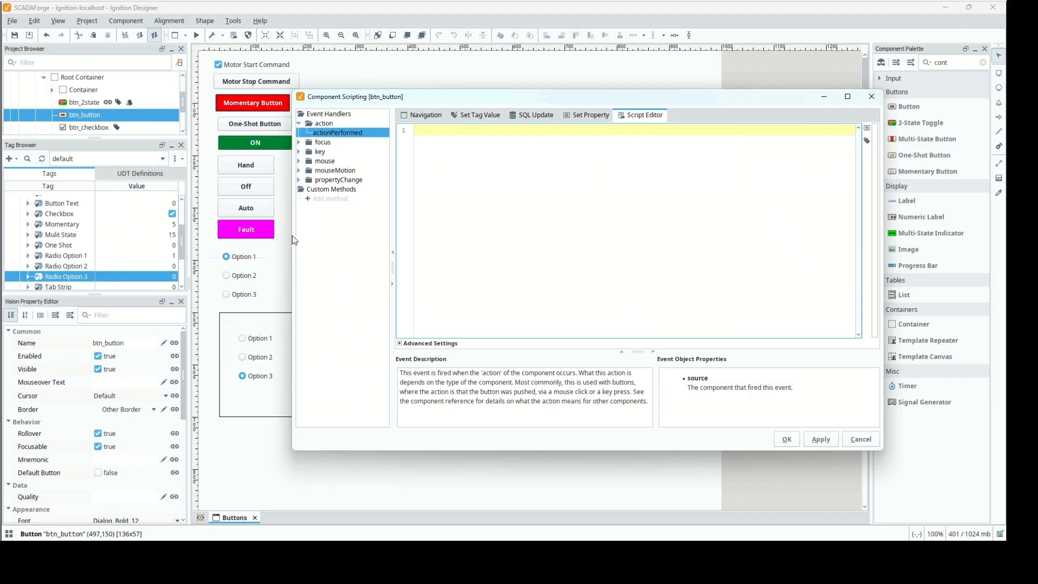
pyautogui.moveTo(292, 235); pyautogui.dragTo(139, 234)
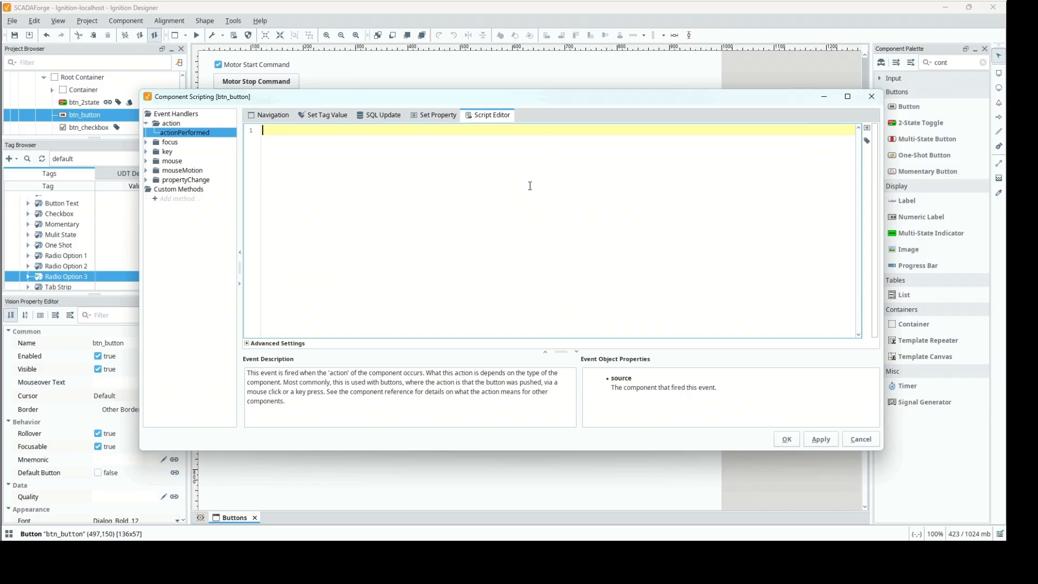
pyautogui.click(860, 439)
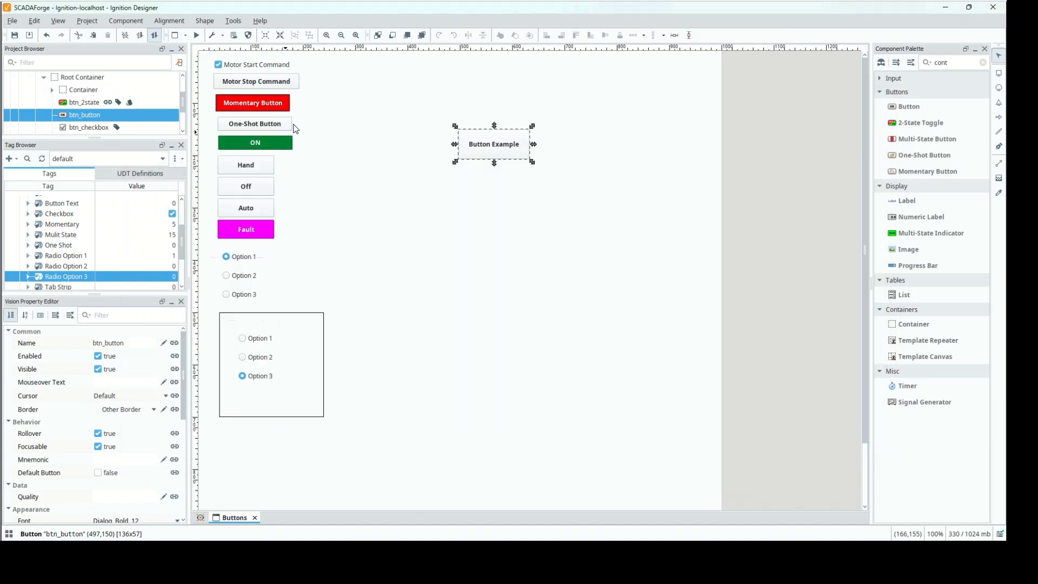
# Clear the component palette filter and place a Text Field just above the Button Example, roughly centred over it.
pyautogui.click(880, 79)
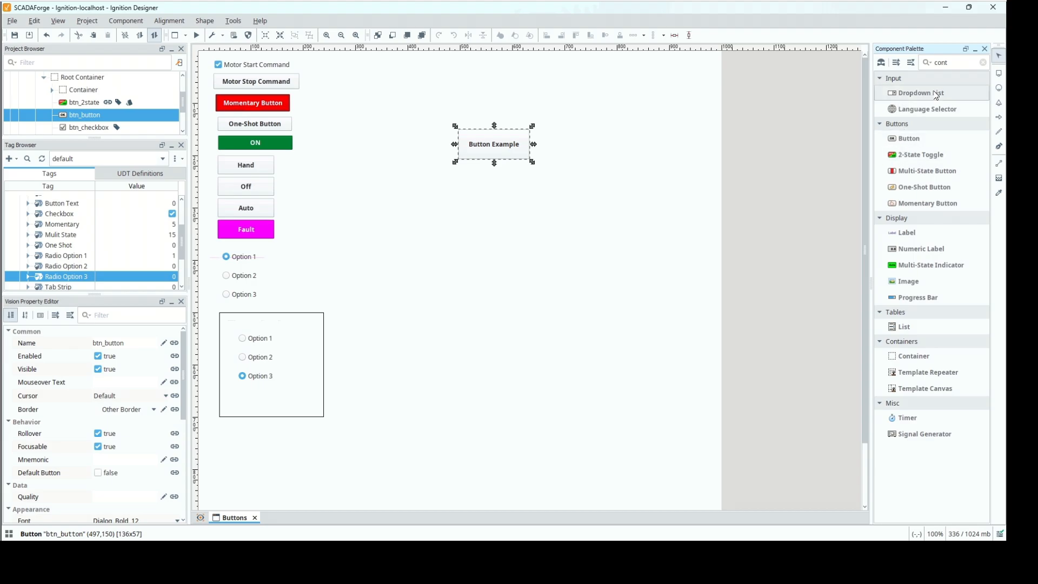
pyautogui.click(983, 62)
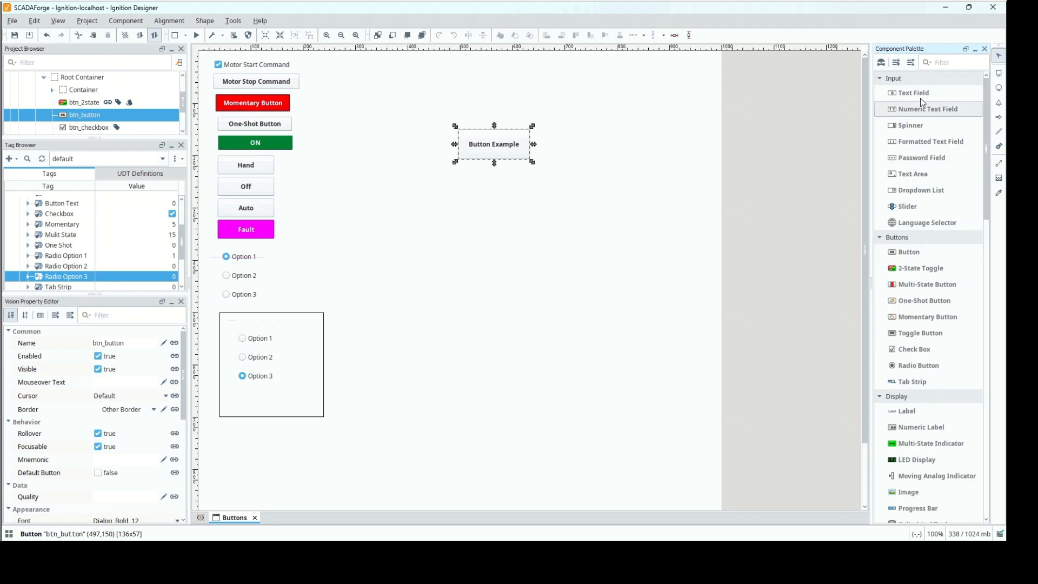
pyautogui.moveTo(915, 97); pyautogui.dragTo(602, 106)
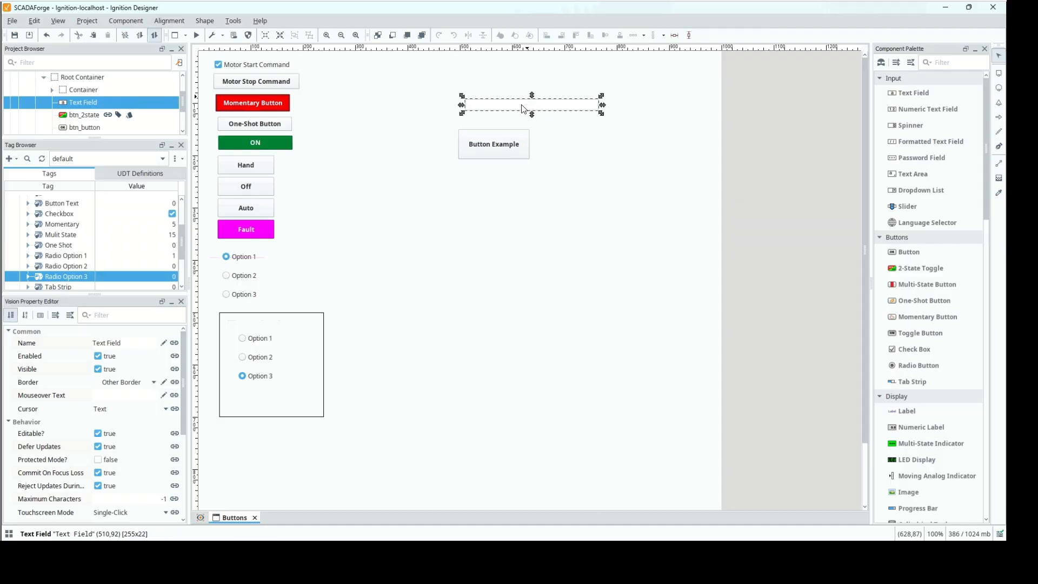
pyautogui.moveTo(522, 106); pyautogui.dragTo(487, 116)
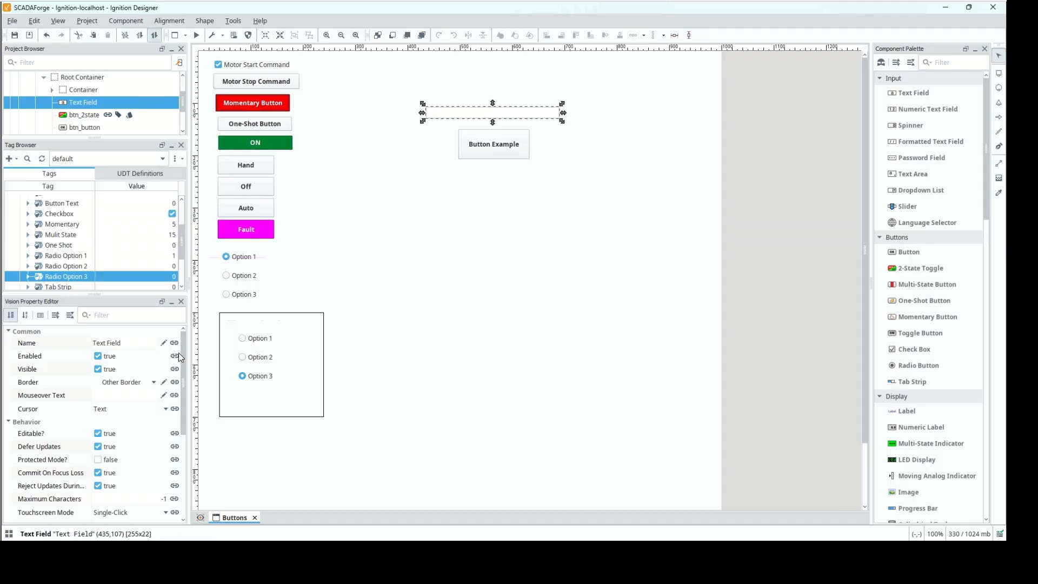
# Rename the new text field as txt_buttonexample.
pyautogui.click(130, 343)
pyautogui.write('t')
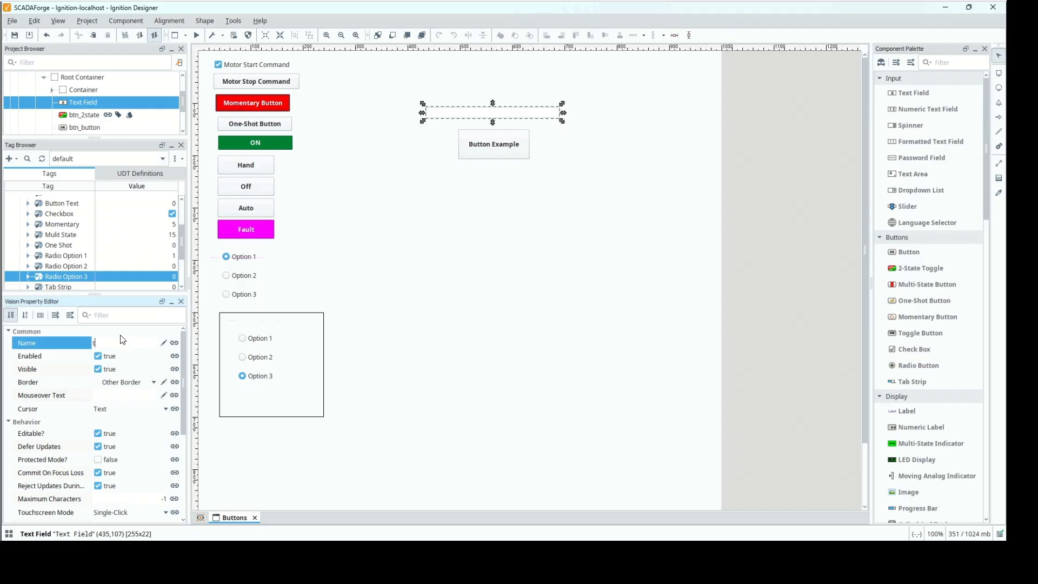
pyautogui.write('xt_buttprsle')
pyautogui.press('BackSpace')
pyautogui.press('BackSpace')
pyautogui.write('onexample')
pyautogui.press('Return')
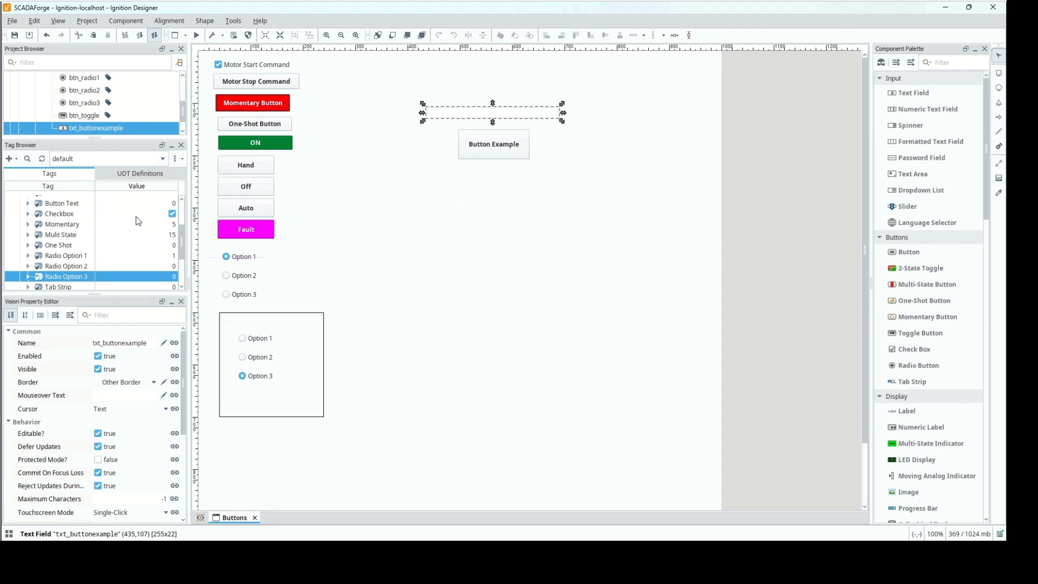
# Copy the path of the Button Text tag.
pyautogui.rightClick(64, 207)
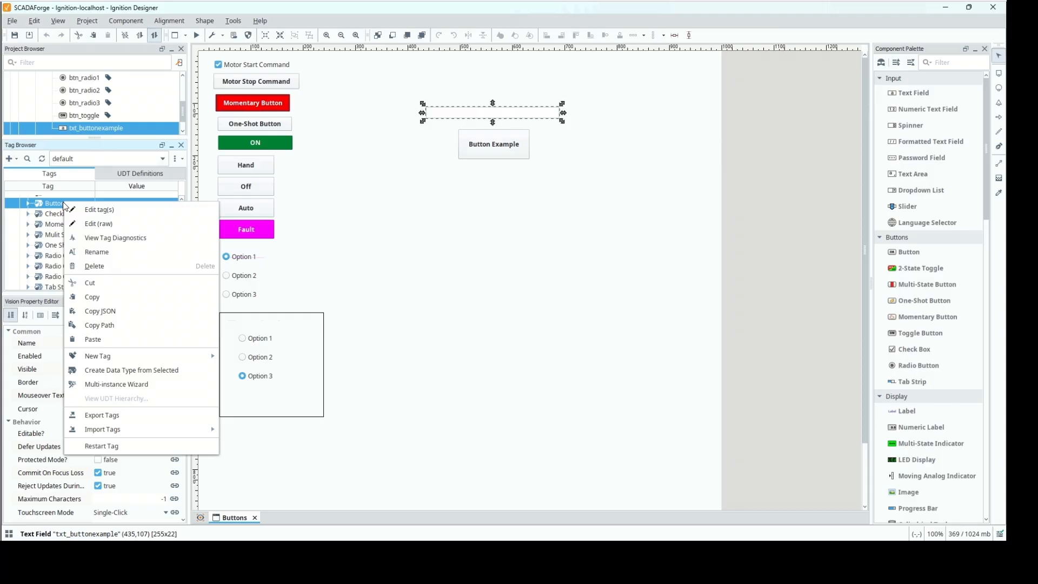
pyautogui.click(96, 325)
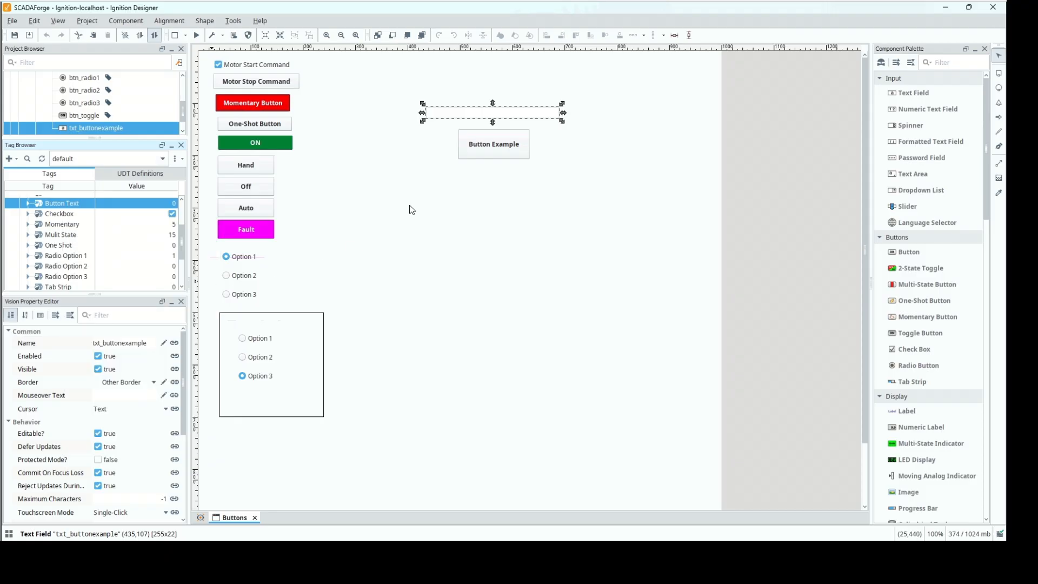
pyautogui.press('Escape')
# Open the script editor for the Button Example's actionPerformed event.
pyautogui.click(472, 154)
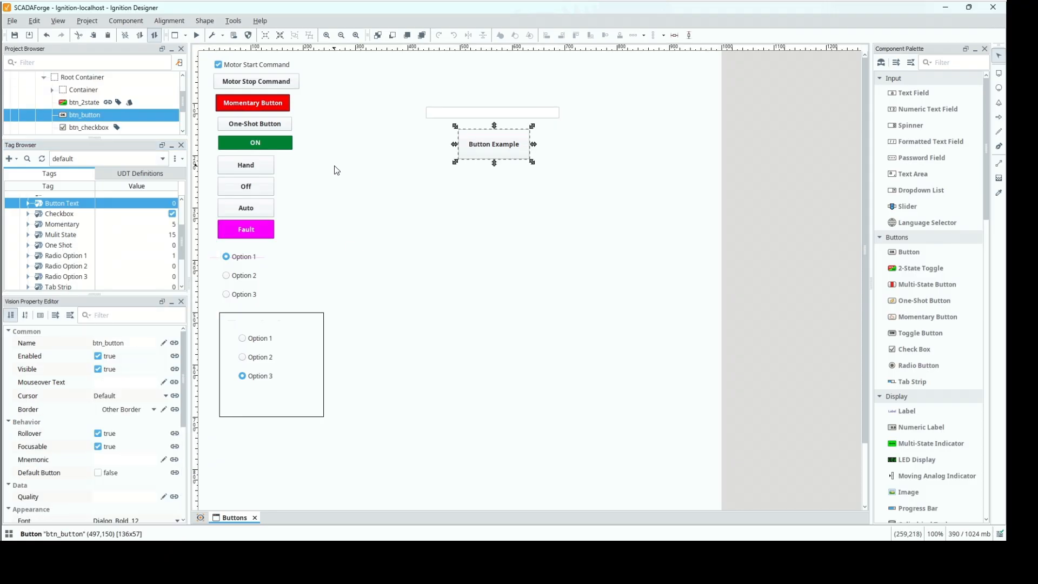
pyautogui.hotkey('ctrl', 'j')
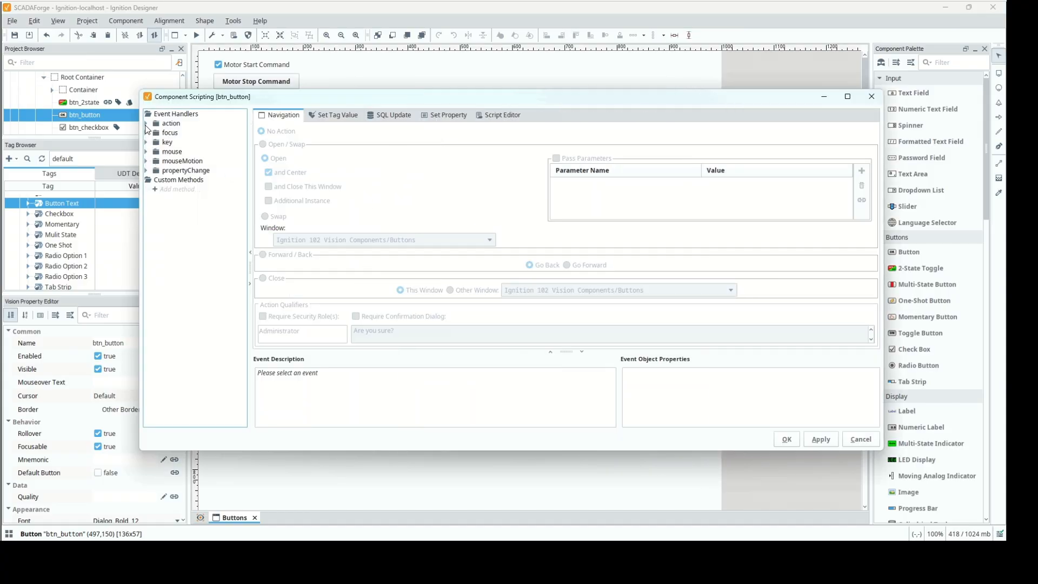
pyautogui.click(146, 123)
pyautogui.click(165, 133)
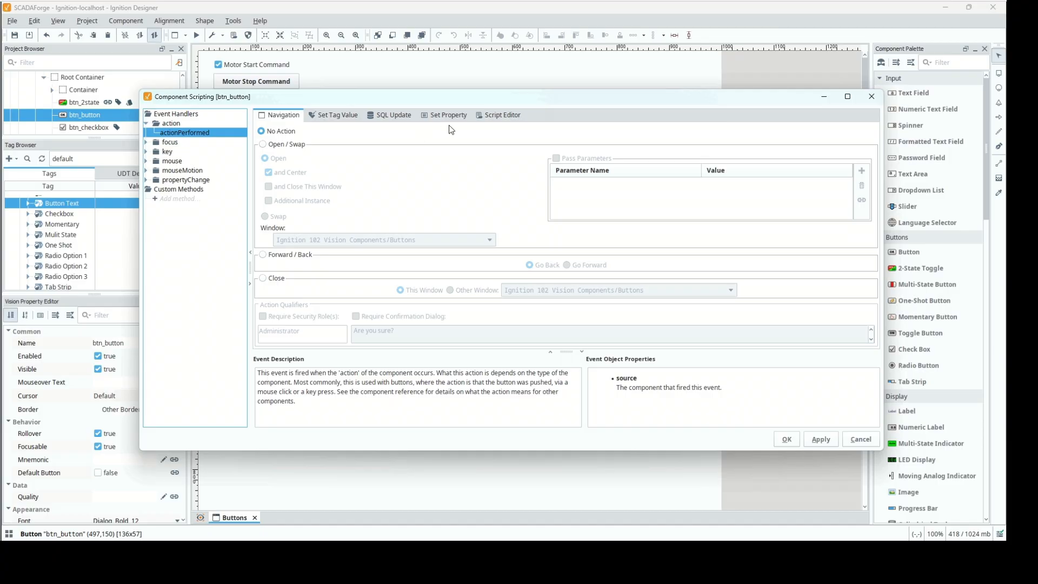
pyautogui.click(488, 115)
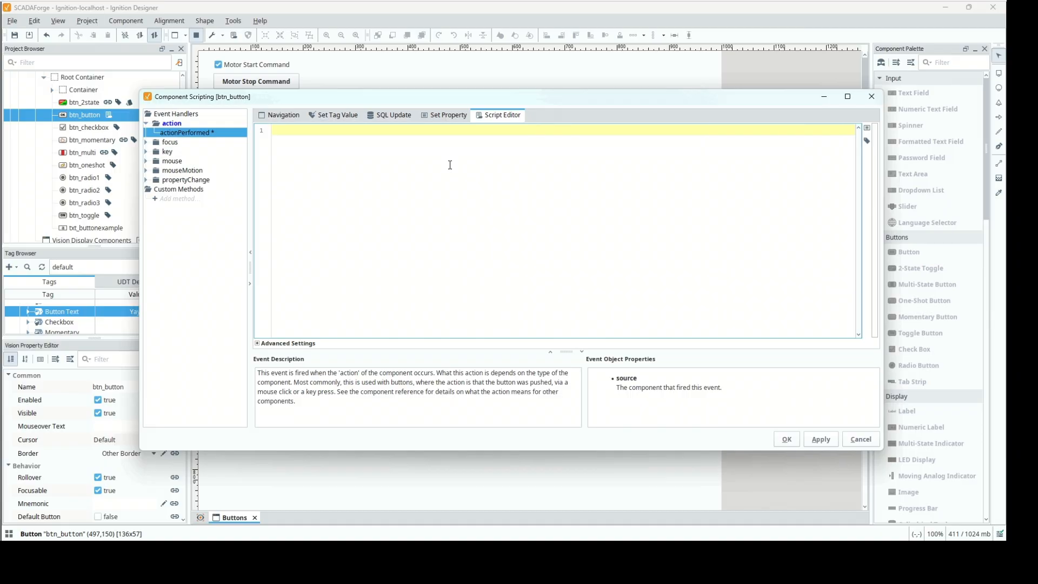
# Write a script line assigning the Text property of txt_buttonexample to a variable named text.
pyautogui.write('text =')
pyautogui.click(868, 128)
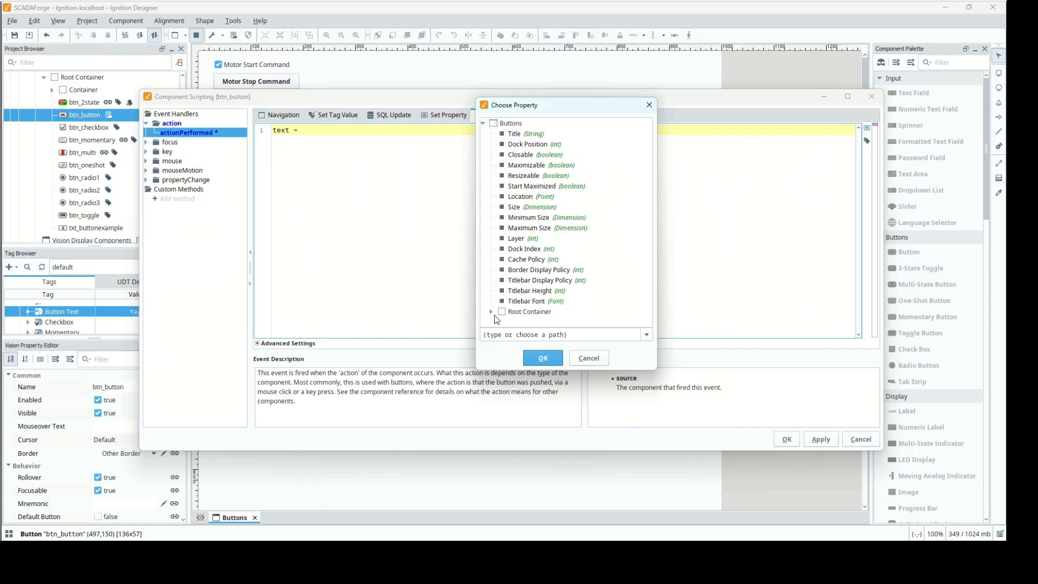
pyautogui.click(491, 312)
pyautogui.scroll(-2, 564, 234)
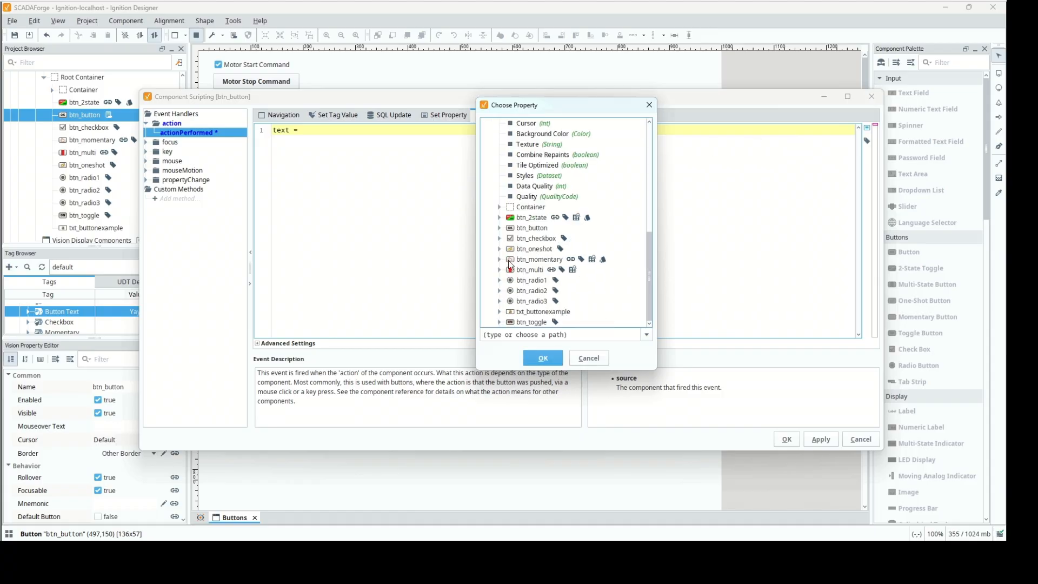
pyautogui.click(500, 313)
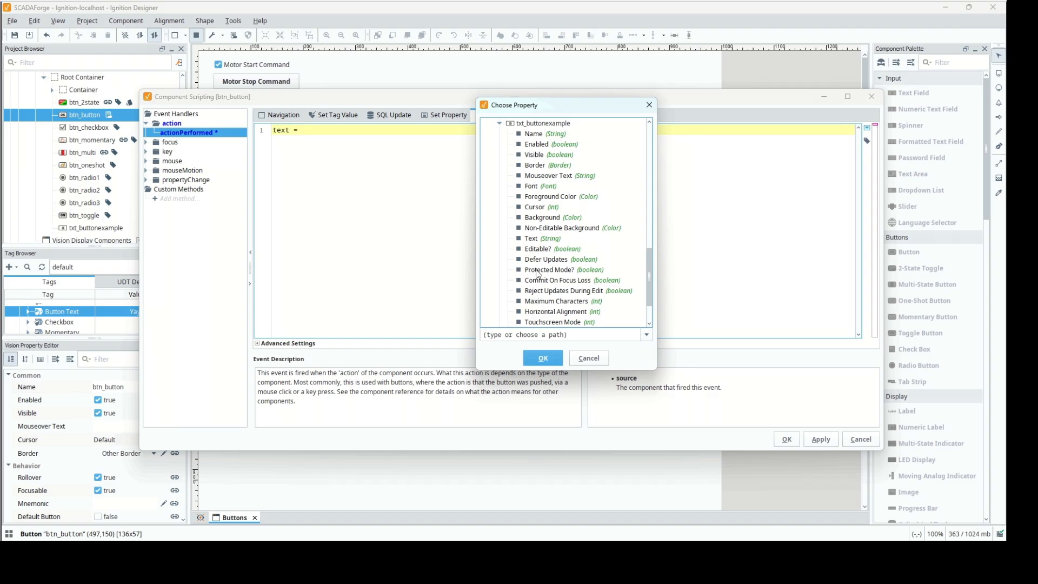
pyautogui.click(533, 239)
pyautogui.click(543, 358)
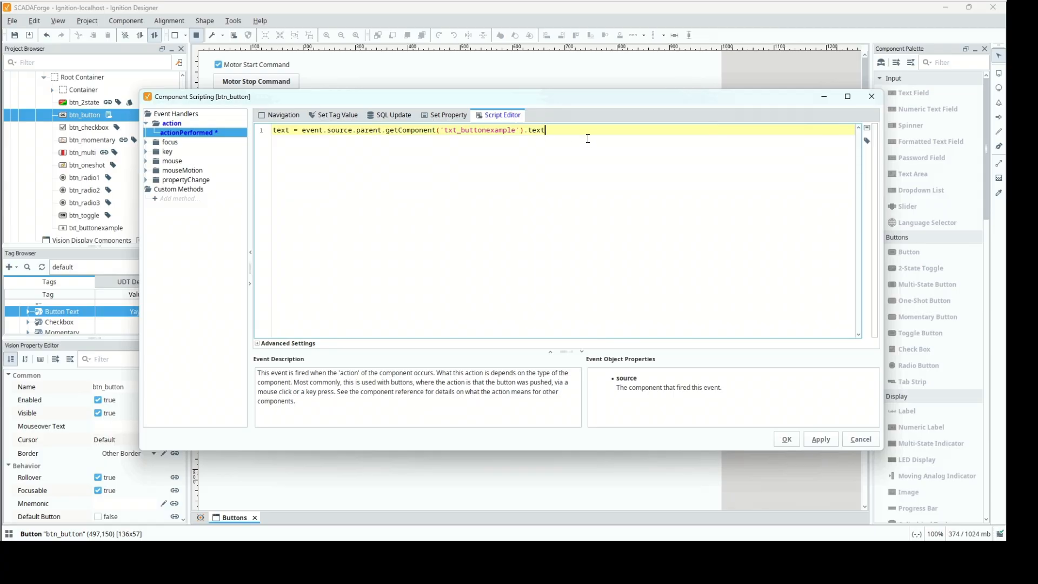
# Start a second script line calling system.tag.write, replacing the autocompleted writeAsync call with an opening parenthesis and quote.
pyautogui.press('Return')
pyautogui.write('system.tag')
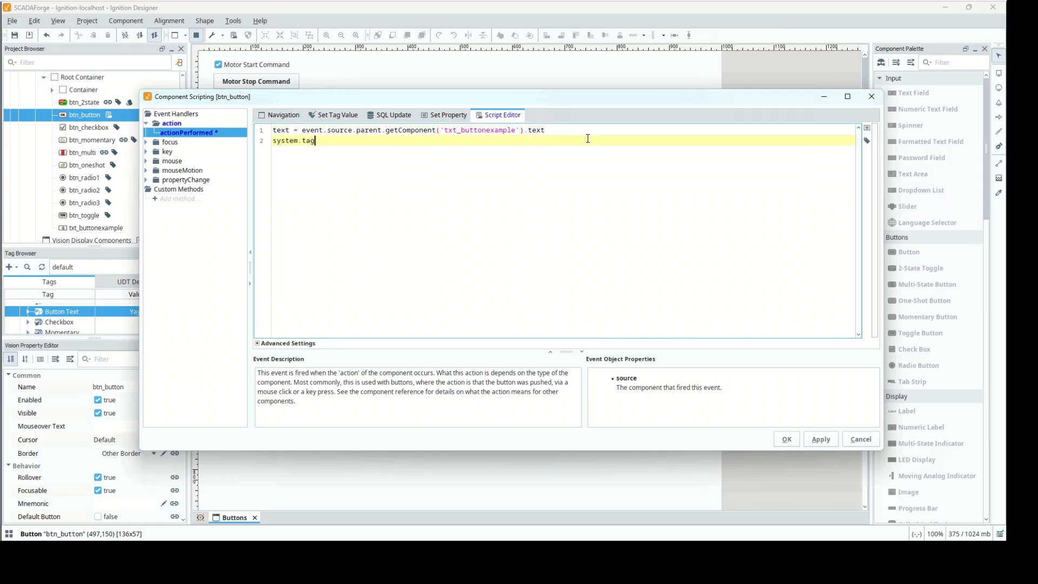
pyautogui.write('.write')
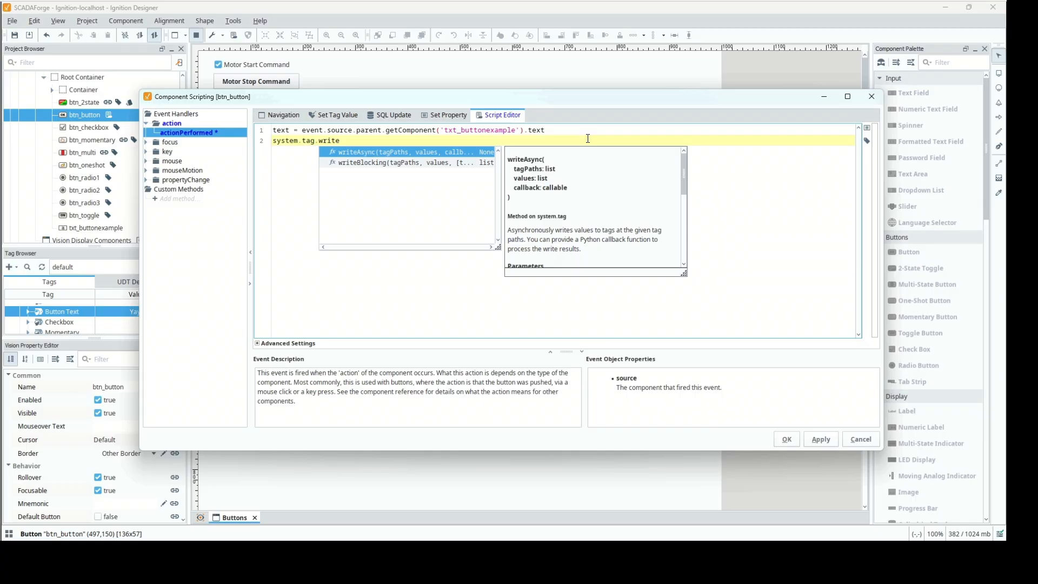
pyautogui.press('Return')
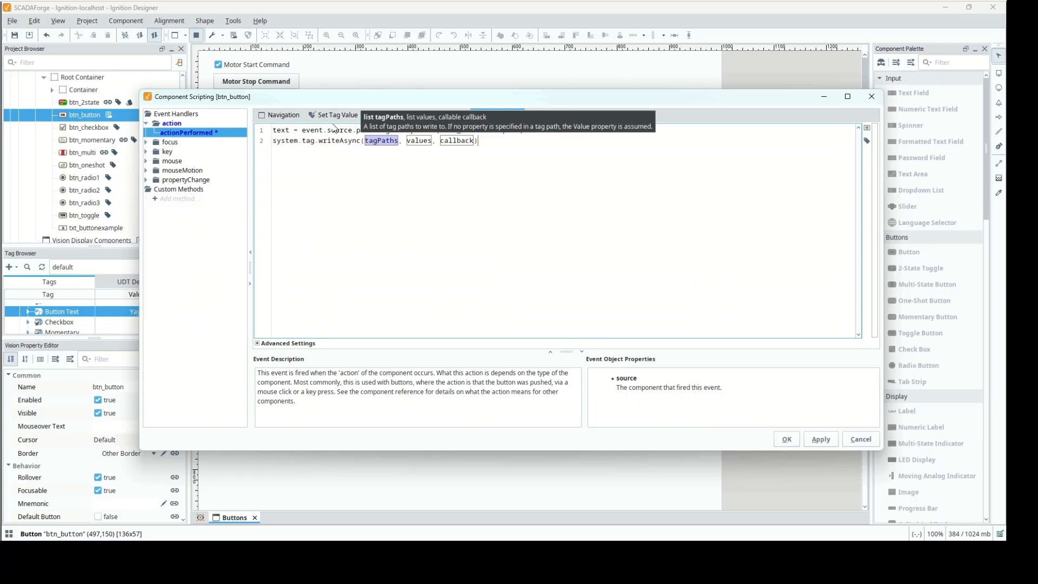
pyautogui.click(341, 141)
pyautogui.moveTo(361, 140); pyautogui.dragTo(508, 139)
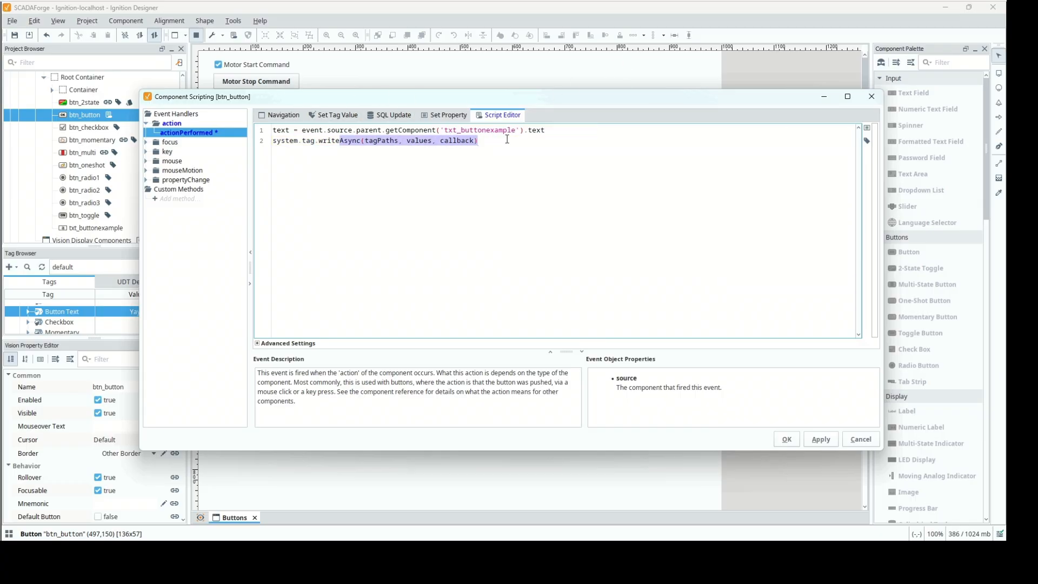
pyautogui.write('("')
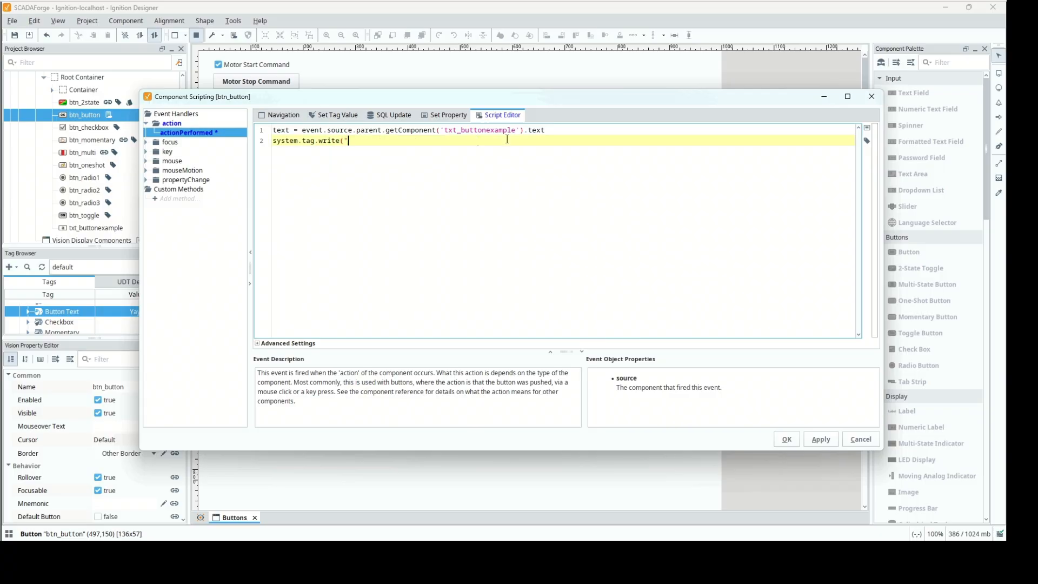
# Complete the write call with the tag path [default]Ignition 102/Buttons/Button Text and the variable text as the value.
pyautogui.click(867, 141)
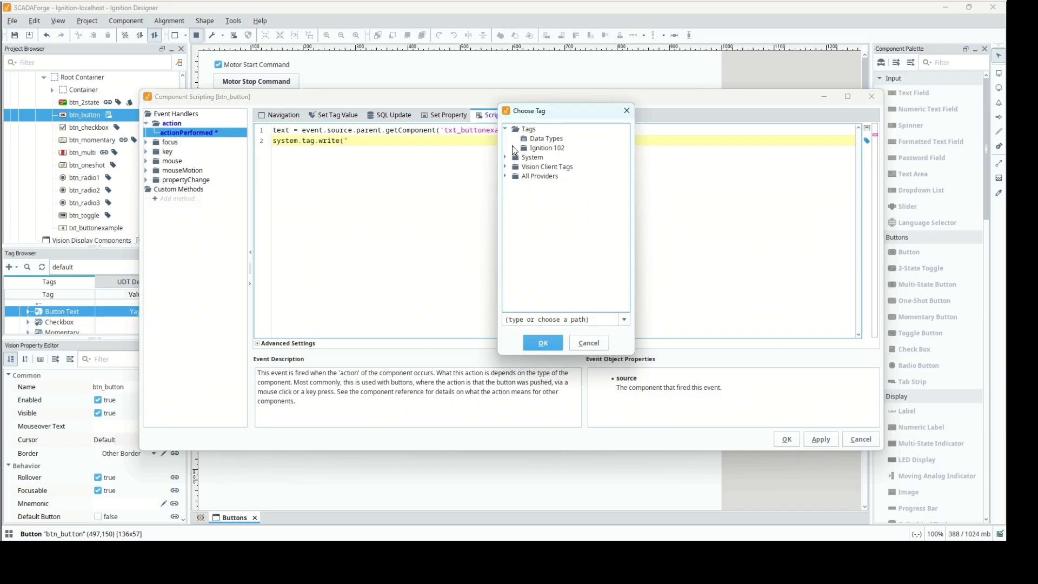
pyautogui.click(514, 147)
pyautogui.doubleClick(532, 166)
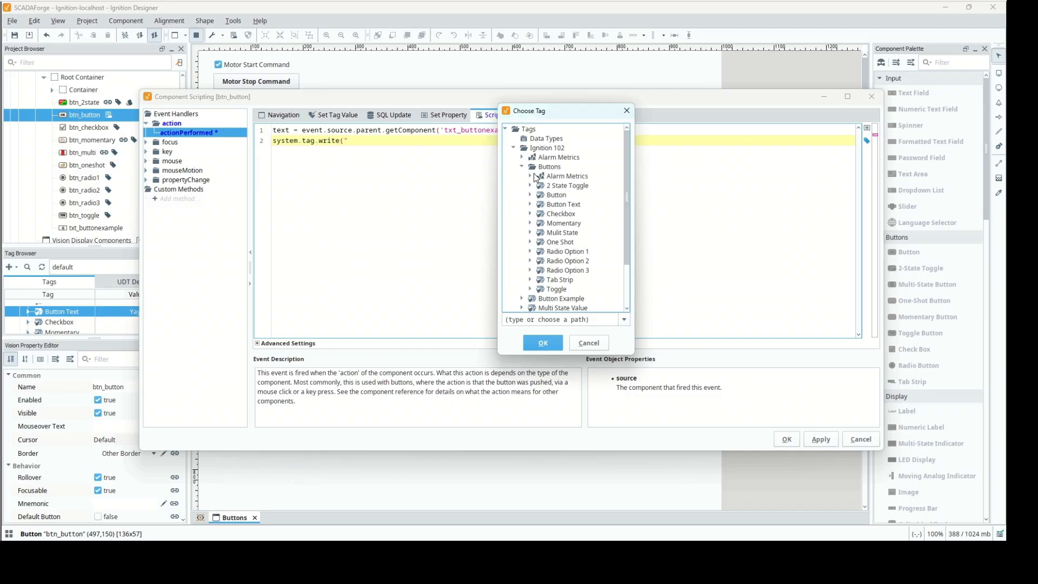
pyautogui.click(557, 205)
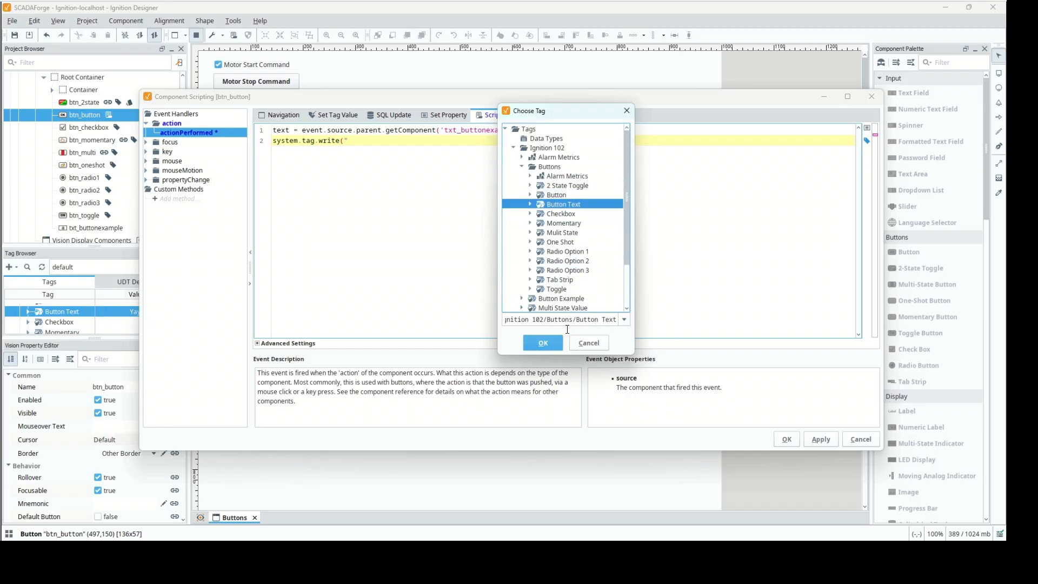
pyautogui.click(557, 342)
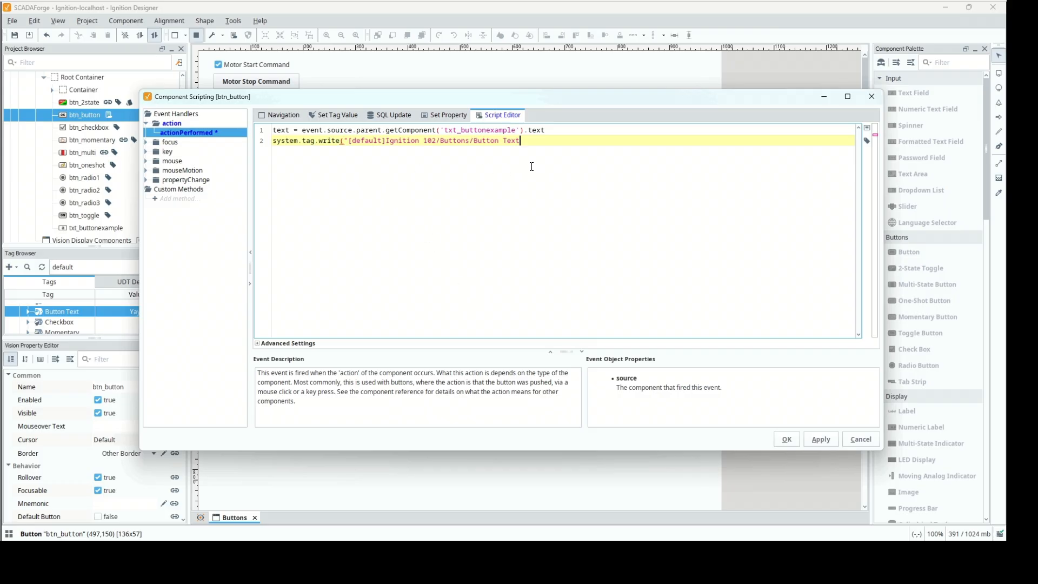
pyautogui.write('",text)')
pyautogui.press('Return')
# Reuse the txt_buttonexample text reference in a third script line that clears the field, and save the script.
pyautogui.moveTo(557, 130); pyautogui.dragTo(411, 130)
pyautogui.moveTo(326, 134); pyautogui.dragTo(303, 134)
pyautogui.hotkey('ctrl', 'c')
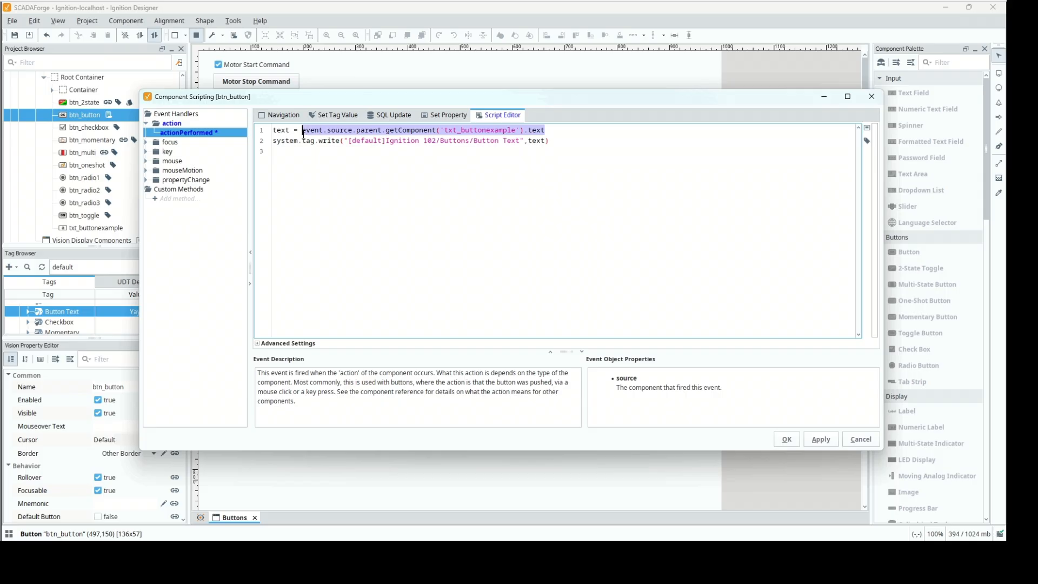
pyautogui.click(549, 142)
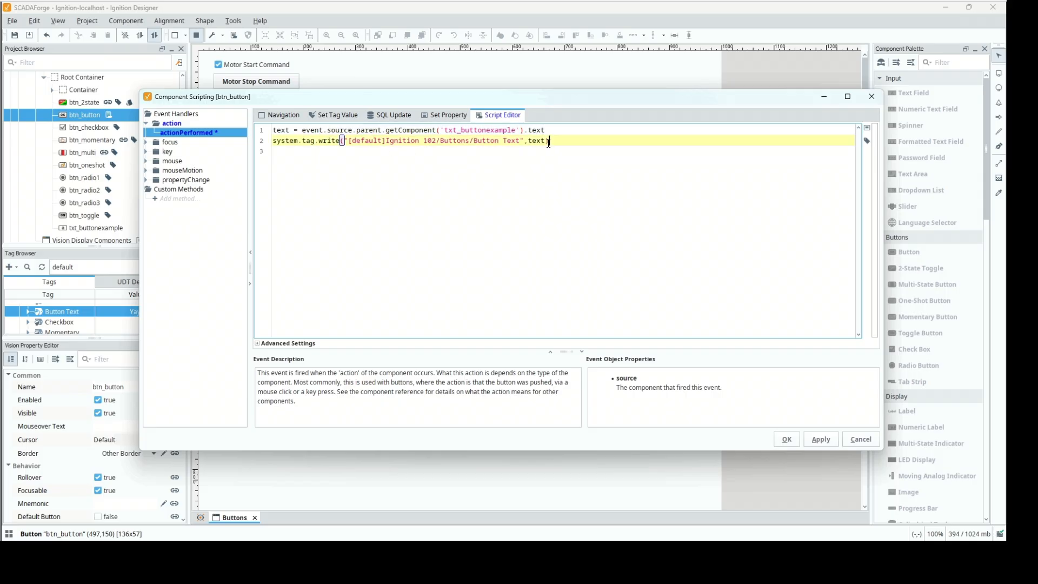
pyautogui.press('Down')
pyautogui.hotkey('ctrl', 'v')
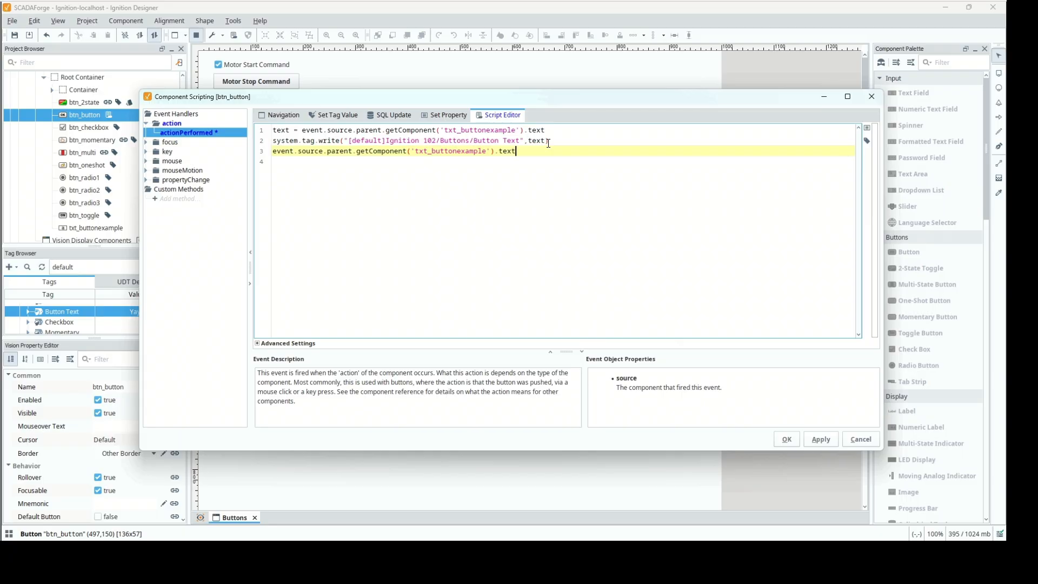
pyautogui.write('=')
pyautogui.click(785, 439)
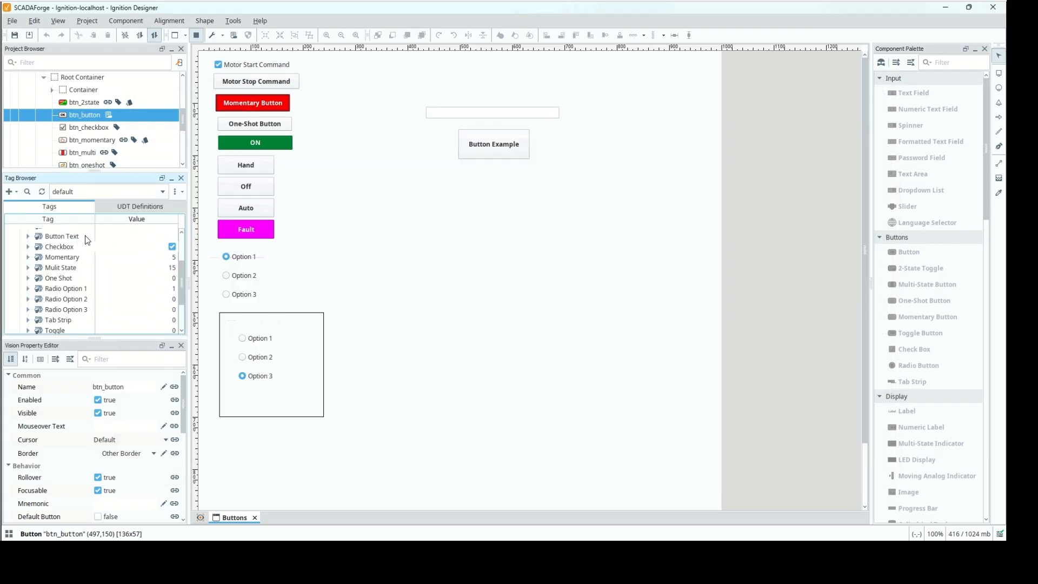
# Test the script by entering SCADAForge in the text field and activating the Button Example.
pyautogui.click(468, 114)
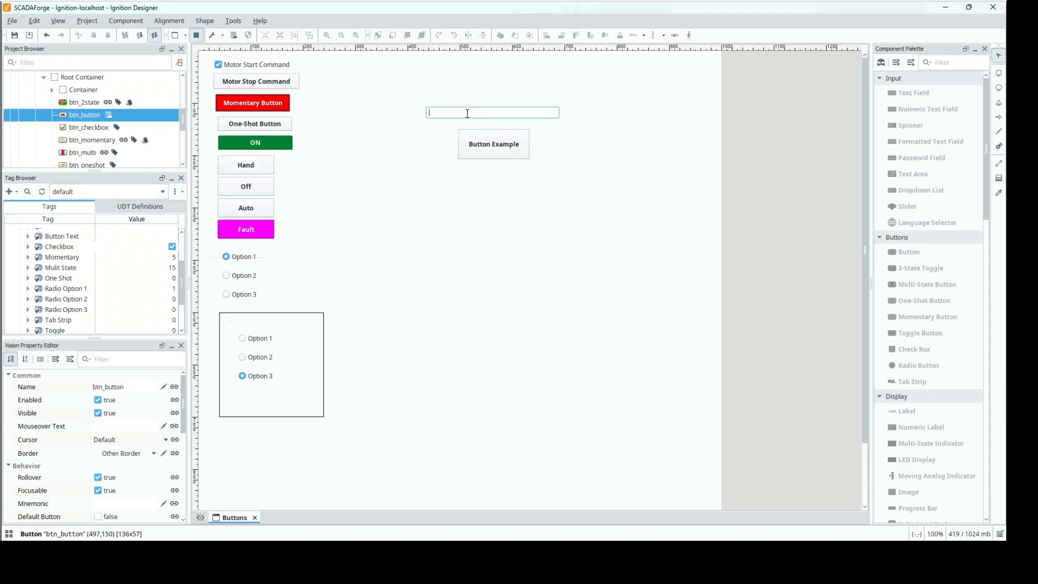
pyautogui.write('SCADAForge')
pyautogui.press('Tab')
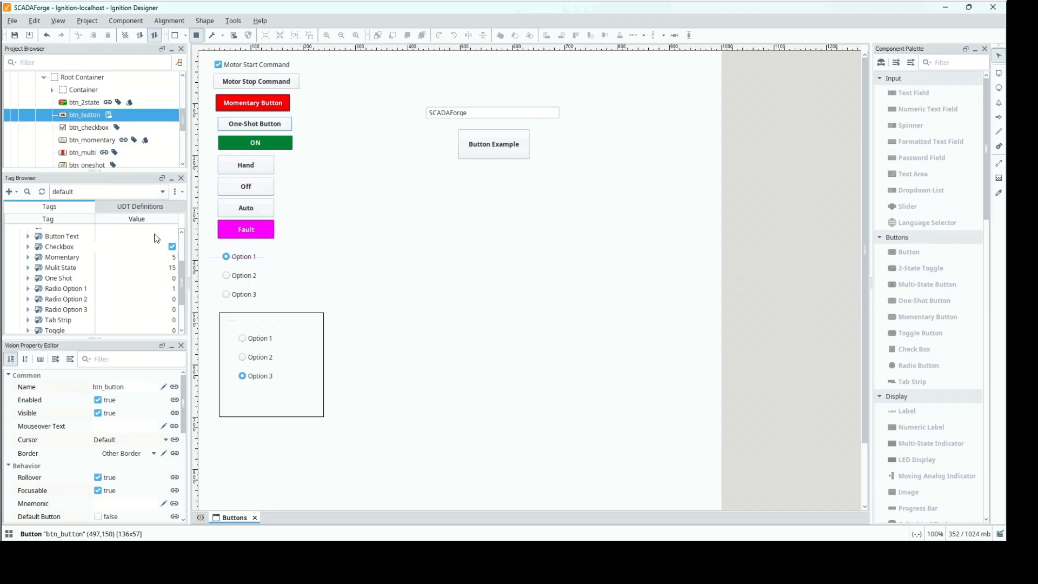
pyautogui.click(485, 157)
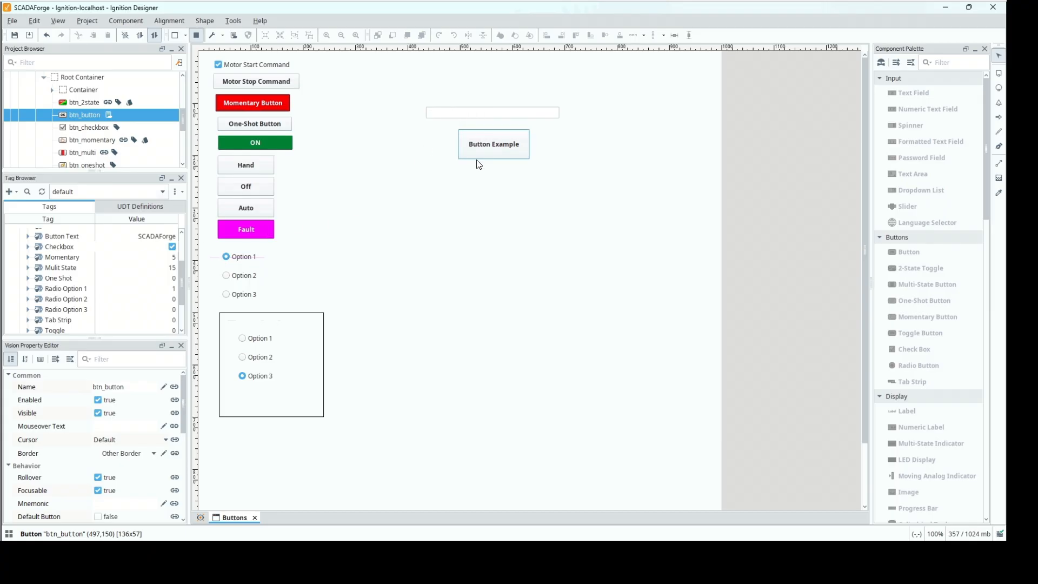